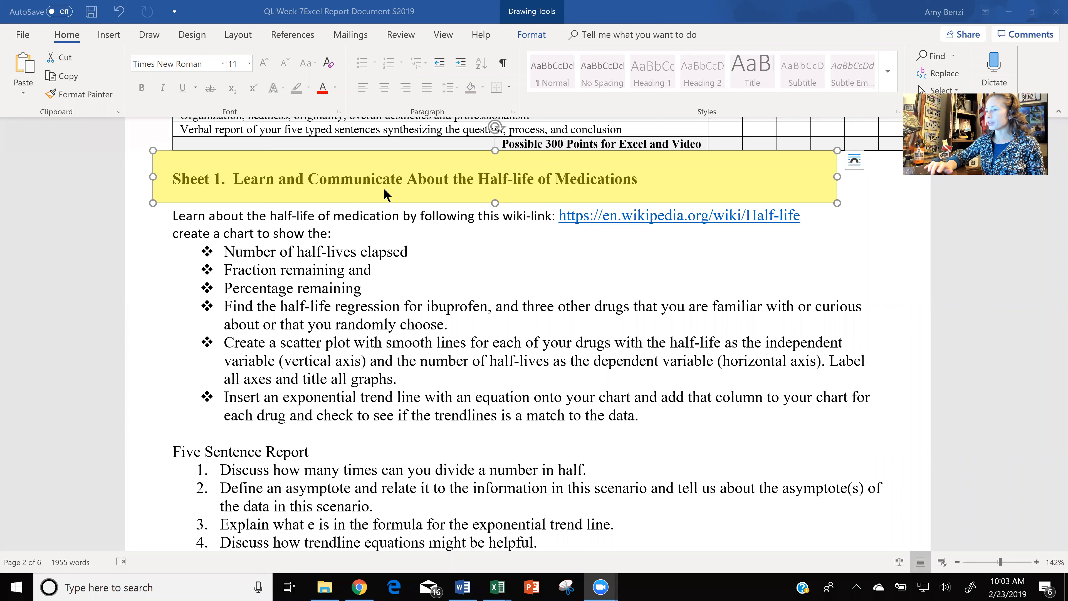
Move the yellow highlight box down through the Sheet 1 bulleted requirements to the exponential trend line item.
{"action": "left_click", "coordinate": [438, 192]}
{"action": "left_click_drag", "start_coordinate": [438, 192], "coordinate": [475, 260]}
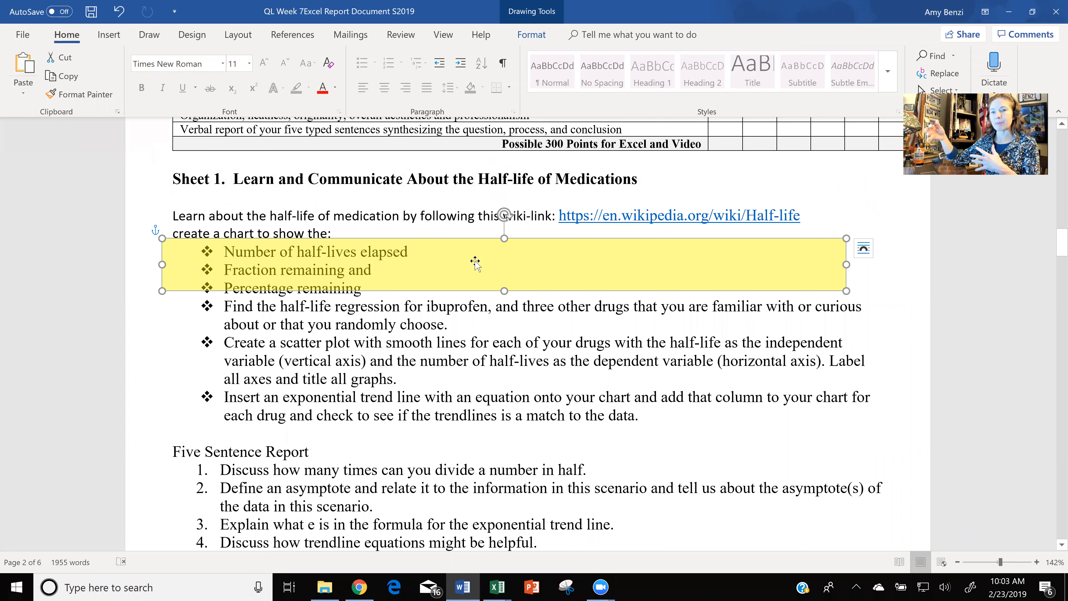
{"action": "left_click_drag", "start_coordinate": [475, 264], "coordinate": [470, 323]}
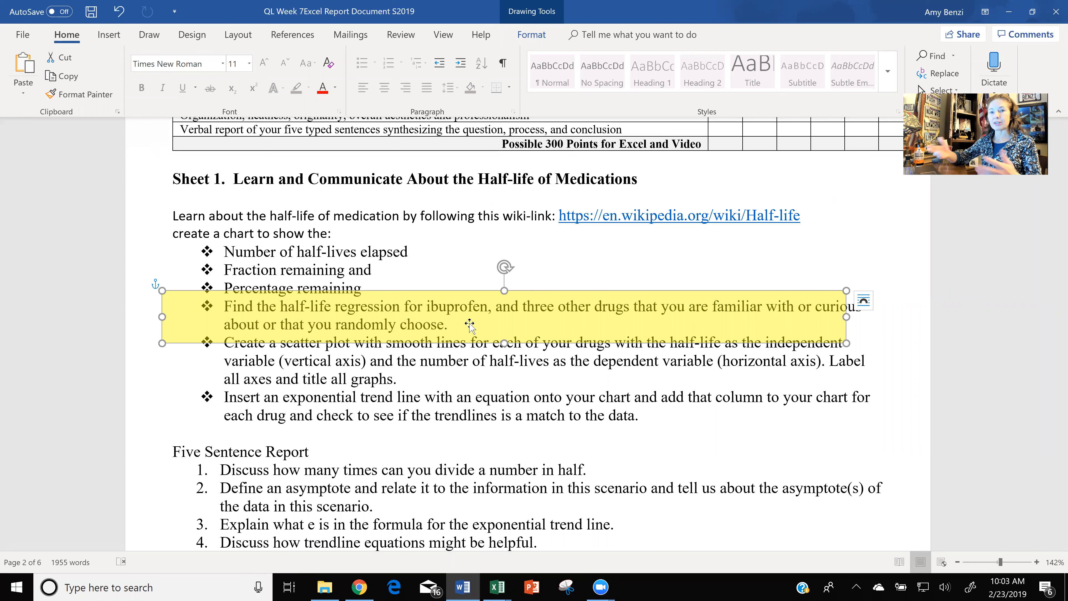
{"action": "left_click_drag", "start_coordinate": [469, 324], "coordinate": [462, 364]}
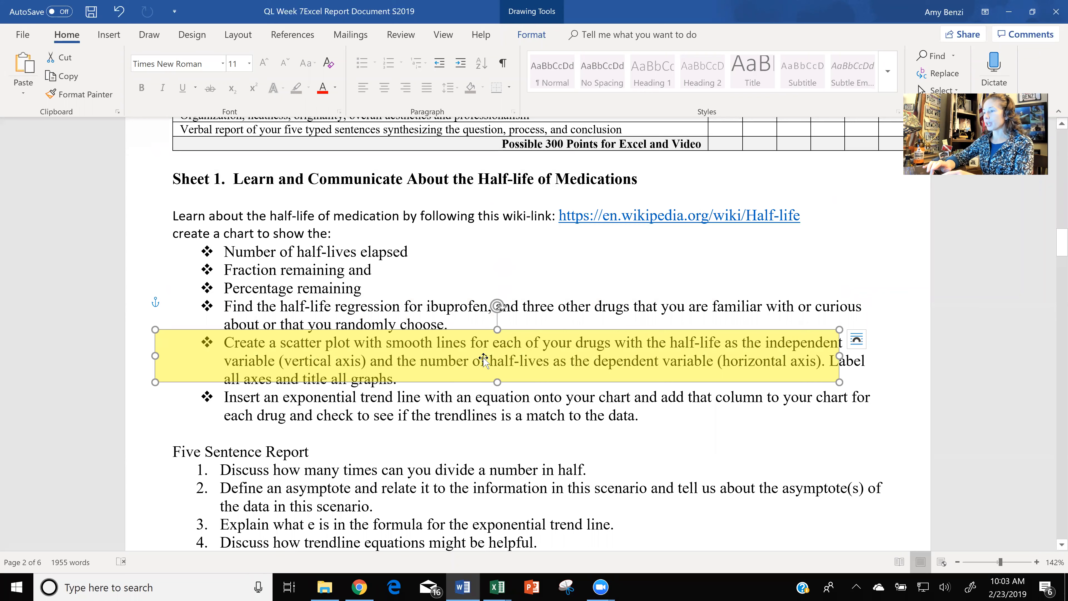
{"action": "left_click_drag", "start_coordinate": [483, 377], "coordinate": [486, 402]}
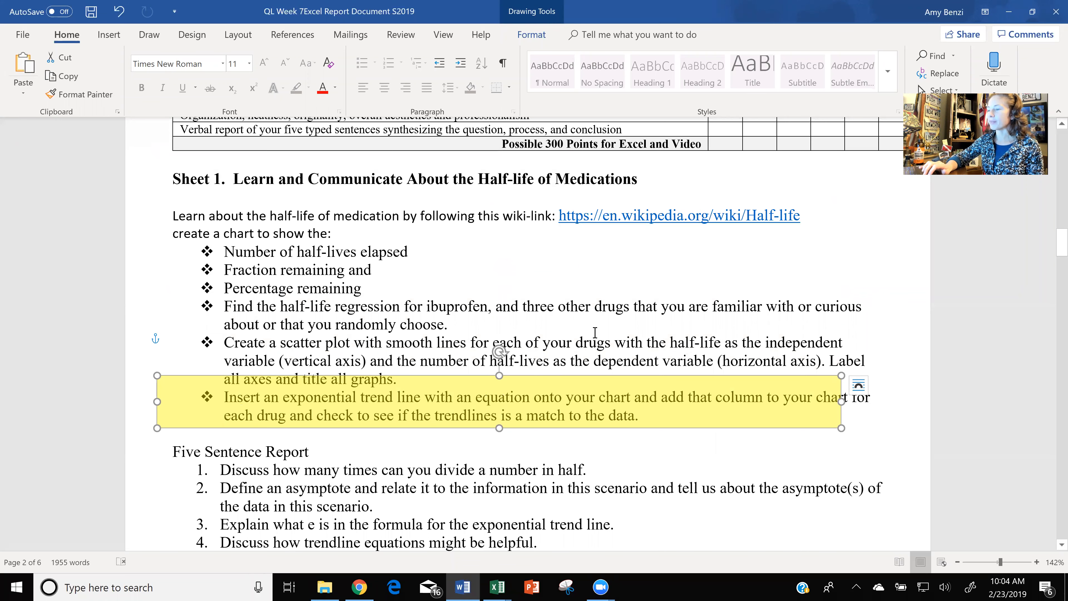
Move the yellow highlight box through the Five Sentence Report items and return it to the bulleted requirements above.
{"action": "scroll", "coordinate": [595, 332], "scroll_direction": "down", "scroll_amount": 3}
{"action": "scroll", "coordinate": [572, 399], "scroll_direction": "down", "scroll_amount": 1}
{"action": "mouse_move", "coordinate": [573, 399]}
{"action": "left_mouse_down"}
{"action": "mouse_move", "coordinate": [586, 379]}
{"action": "mouse_move", "coordinate": [585, 390]}
{"action": "left_mouse_up"}
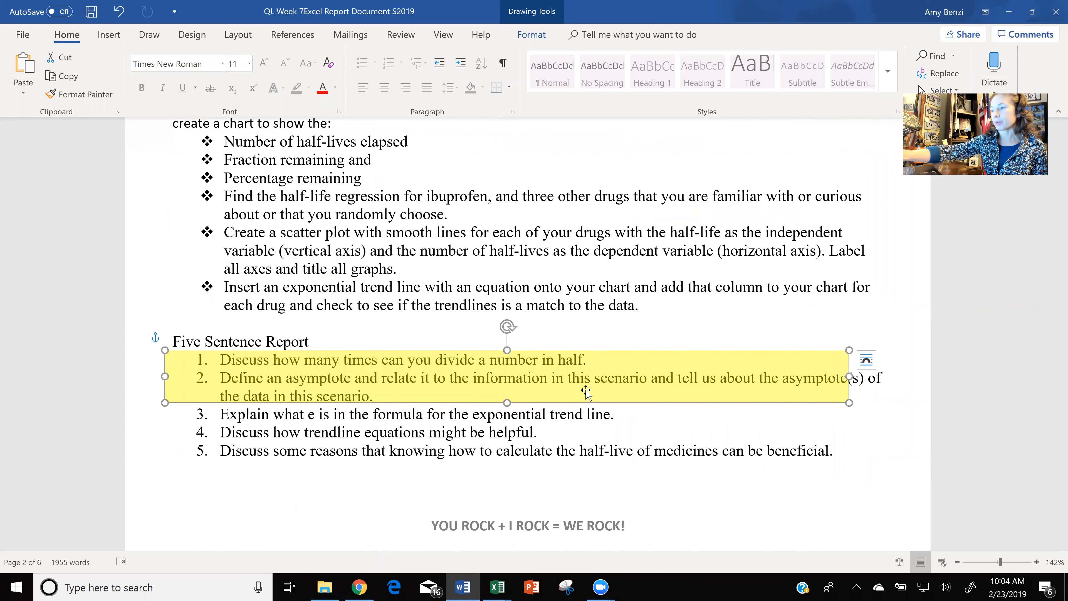
{"action": "scroll", "coordinate": [586, 392], "scroll_direction": "down", "scroll_amount": 3}
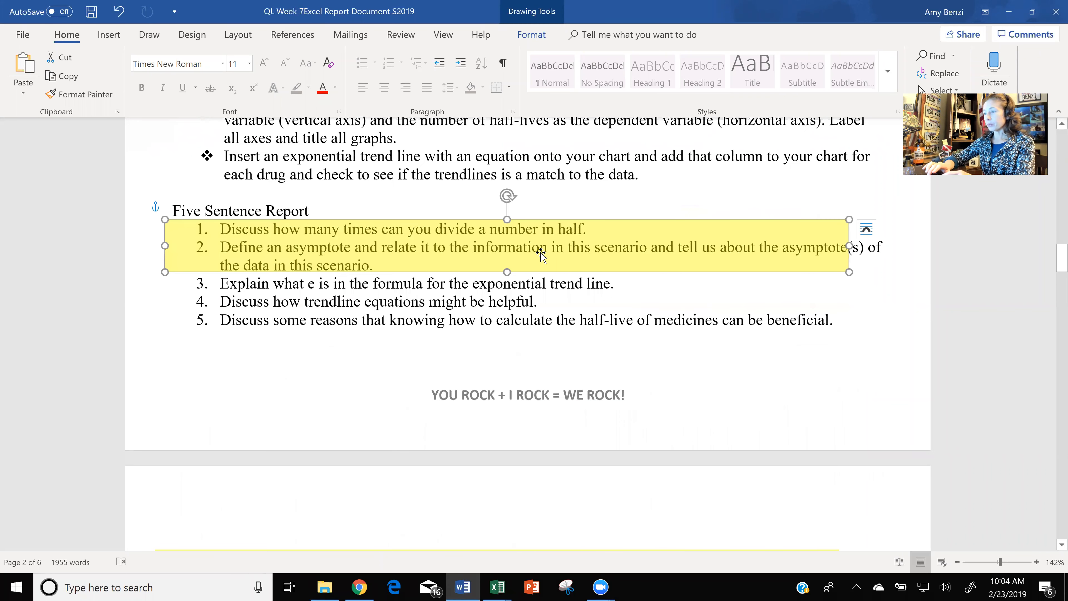
{"action": "left_click_drag", "start_coordinate": [541, 253], "coordinate": [541, 300]}
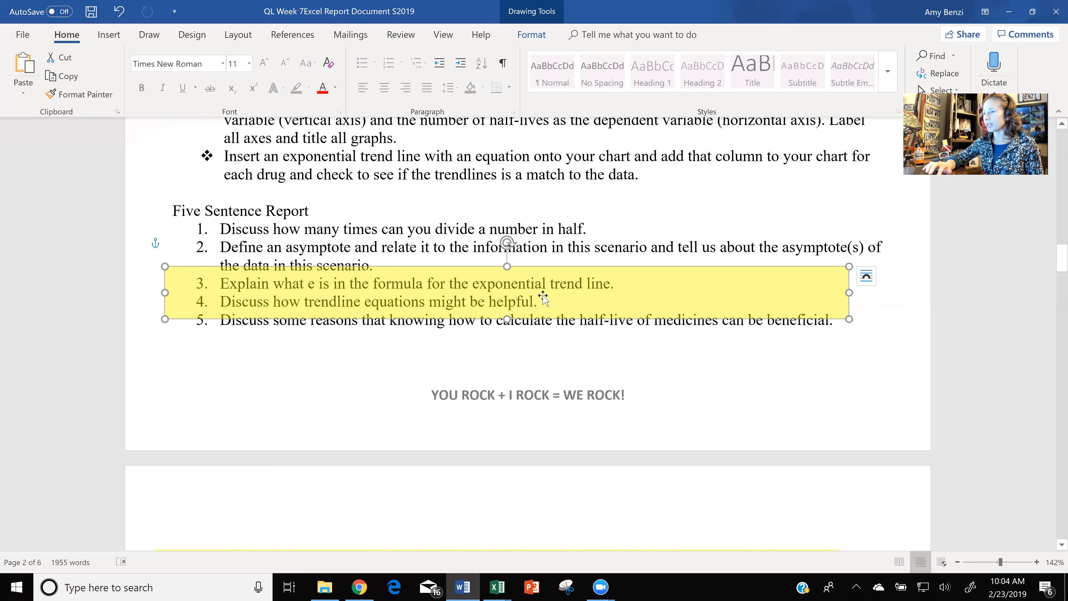
{"action": "left_click_drag", "start_coordinate": [542, 305], "coordinate": [541, 322]}
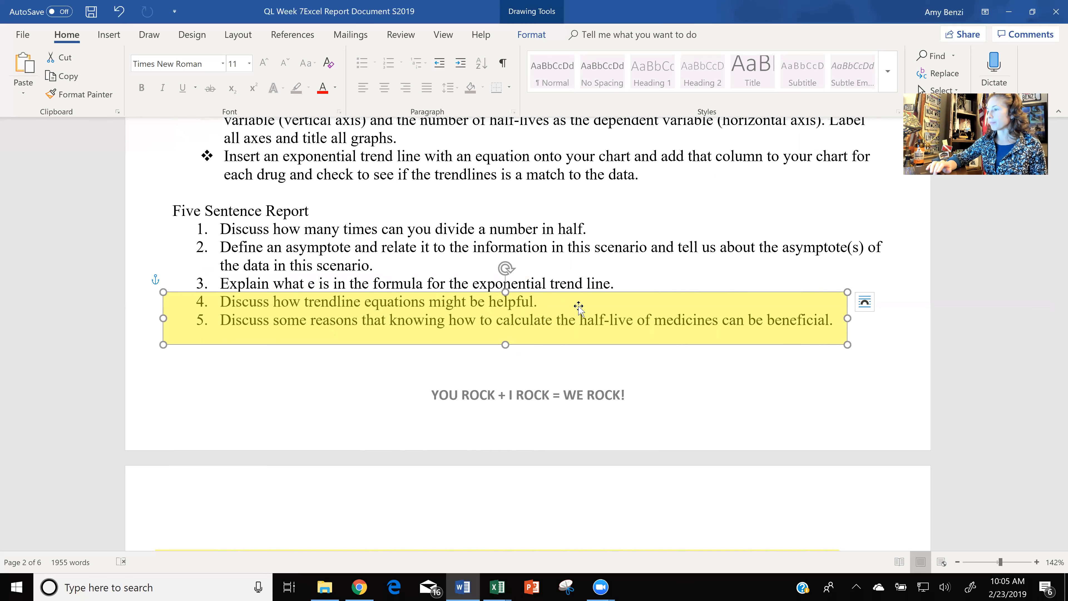
{"action": "left_click_drag", "start_coordinate": [589, 310], "coordinate": [593, 125]}
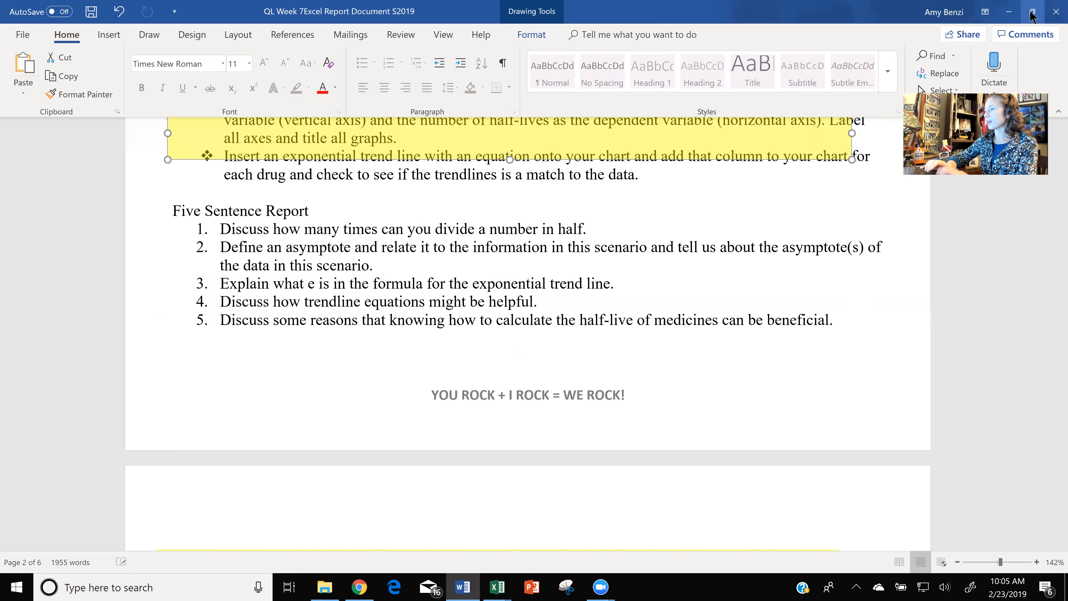
Reduce the Word window, switch to the Excel workbook, view its Sugar Consumption sheet and return to the Half-life of Medications sheet.
{"action": "left_click", "coordinate": [1032, 11]}
{"action": "left_click", "coordinate": [547, 359]}
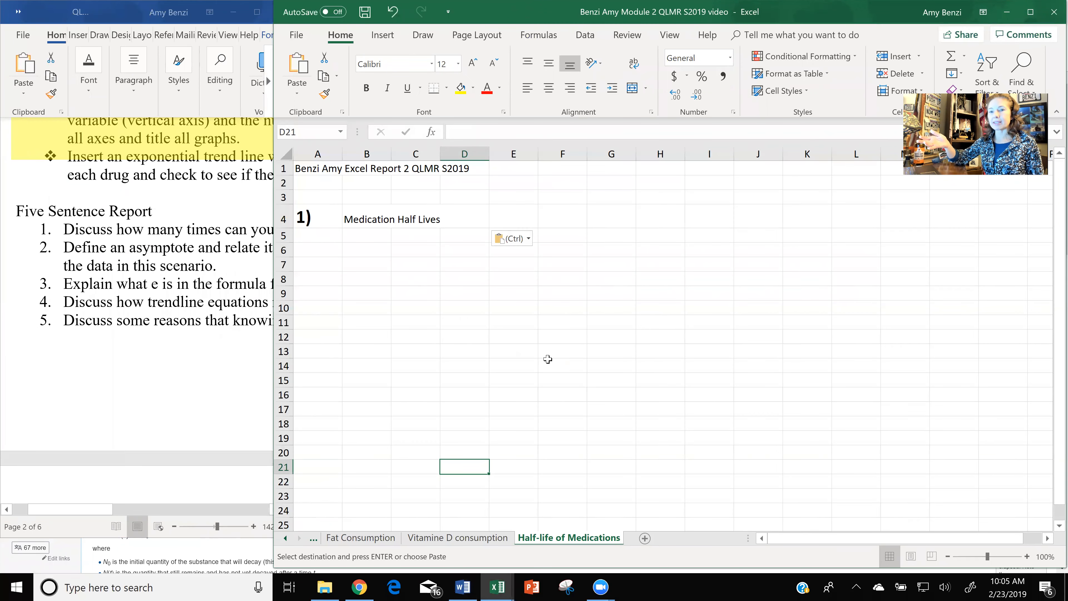
{"action": "left_click", "coordinate": [311, 539]}
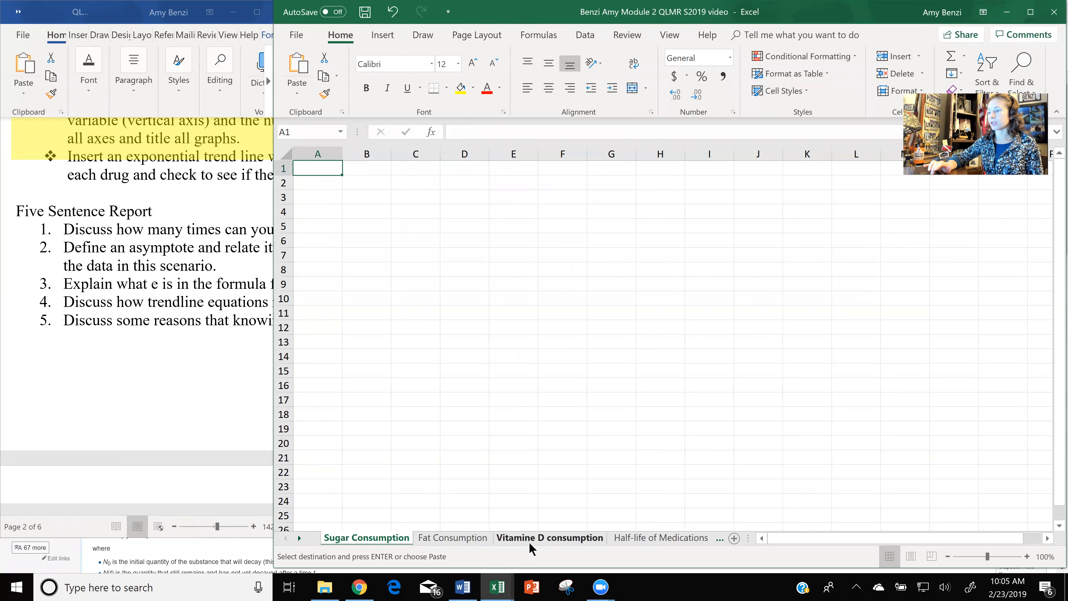
{"action": "left_click", "coordinate": [644, 539]}
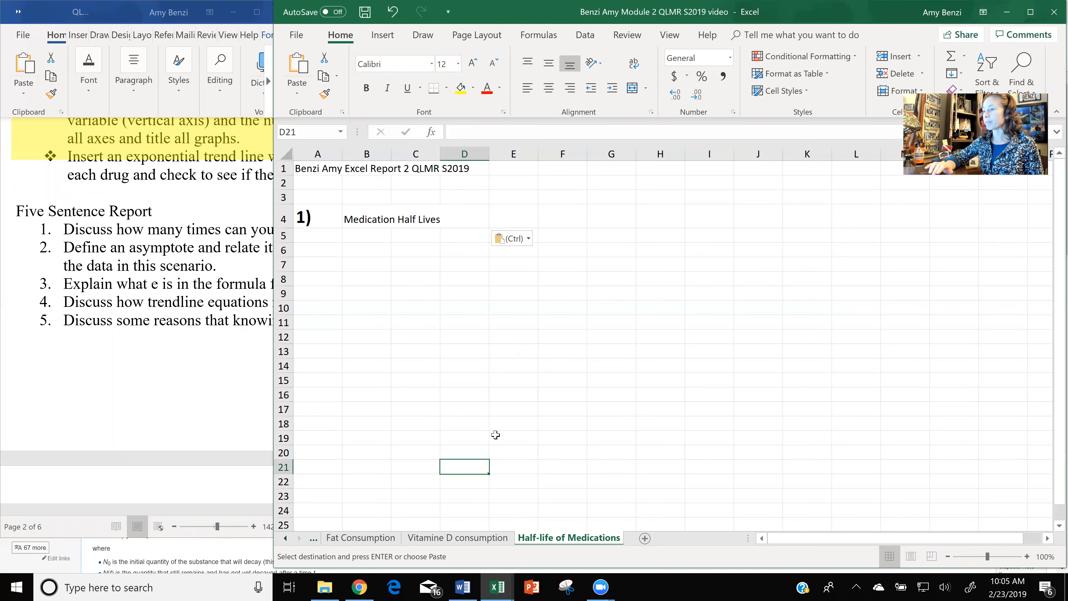
Switch to the Word document and move the yellow highlight box onto the wiki-link line under the Sheet 1 heading.
{"action": "left_click", "coordinate": [164, 393]}
{"action": "scroll", "coordinate": [165, 393], "scroll_direction": "up", "scroll_amount": 6}
{"action": "scroll", "coordinate": [164, 397], "scroll_direction": "right", "scroll_amount": 5}
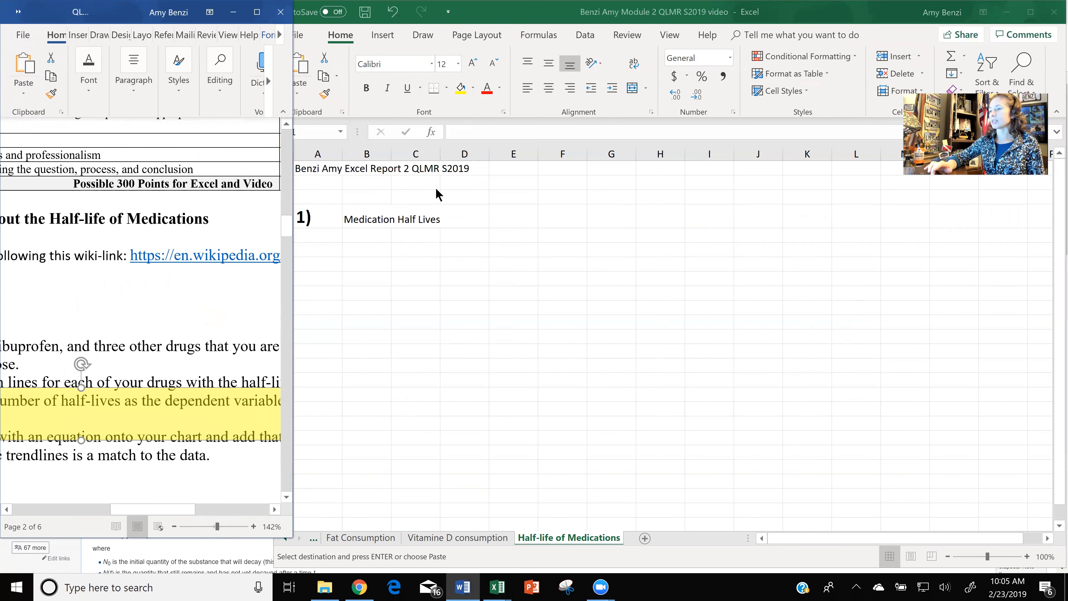
{"action": "left_click", "coordinate": [418, 219]}
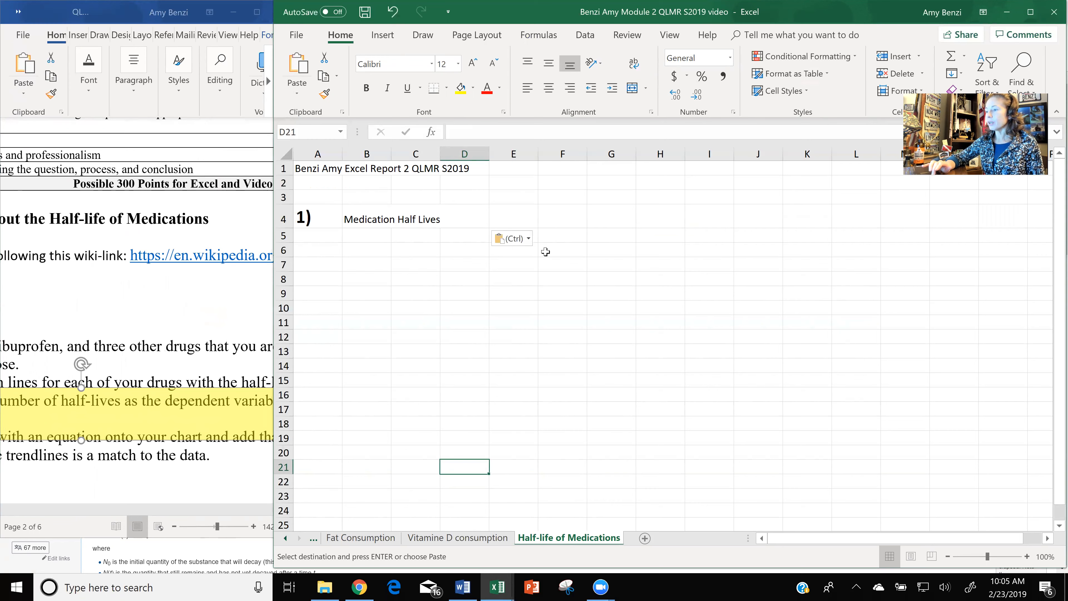
{"action": "left_click", "coordinate": [215, 298]}
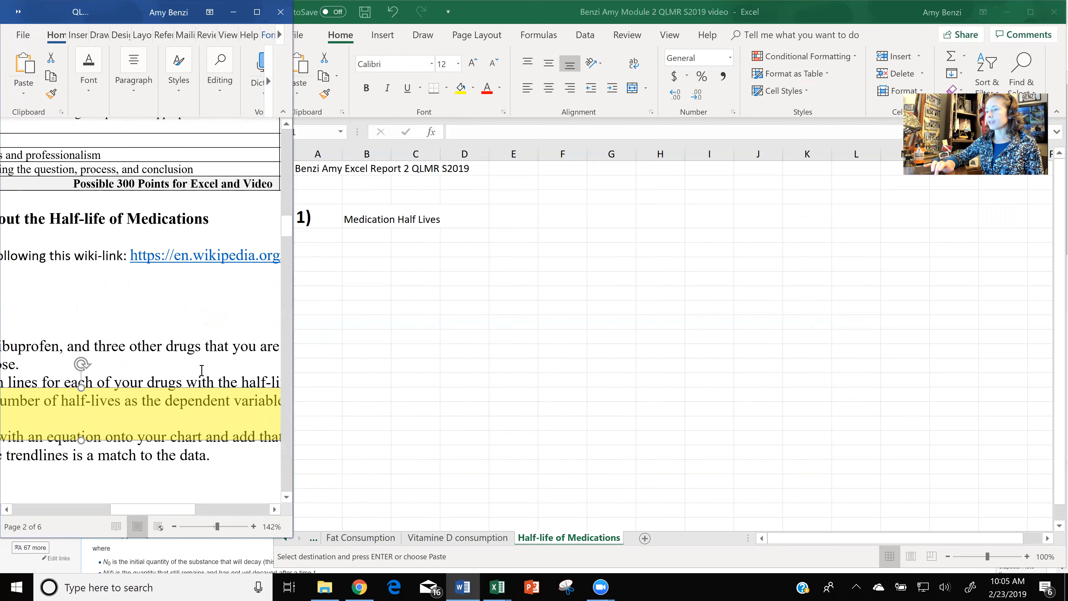
{"action": "left_click_drag", "start_coordinate": [194, 414], "coordinate": [201, 257]}
{"action": "scroll", "coordinate": [227, 309], "scroll_direction": "down", "scroll_amount": 3}
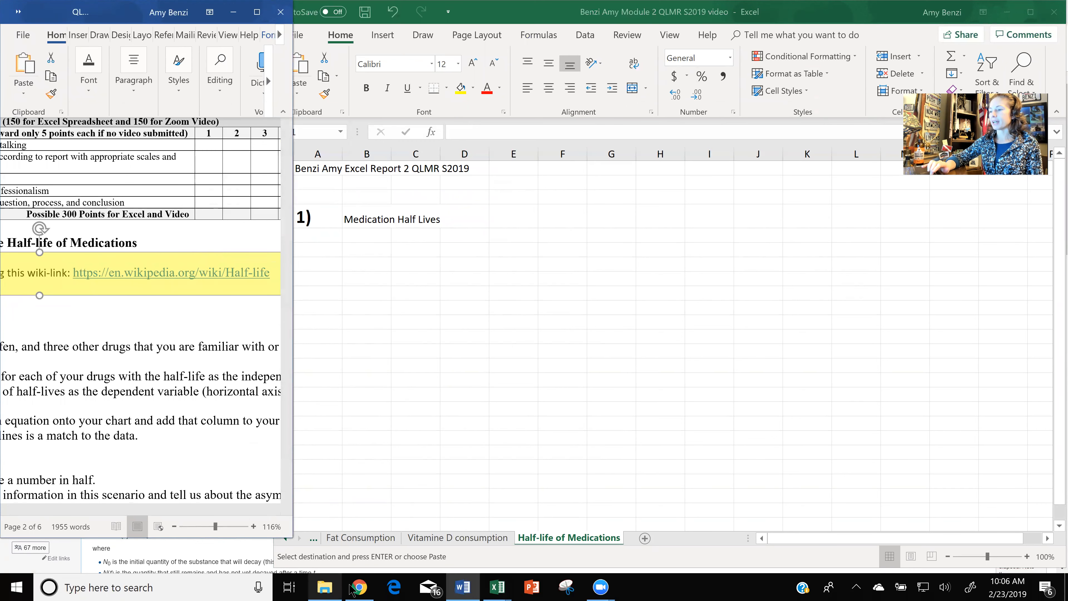
Switch to the Wikipedia Half-life article in Chrome and show its enlarged half-lives table in a reduced window beside Excel.
{"action": "left_click", "coordinate": [360, 588]}
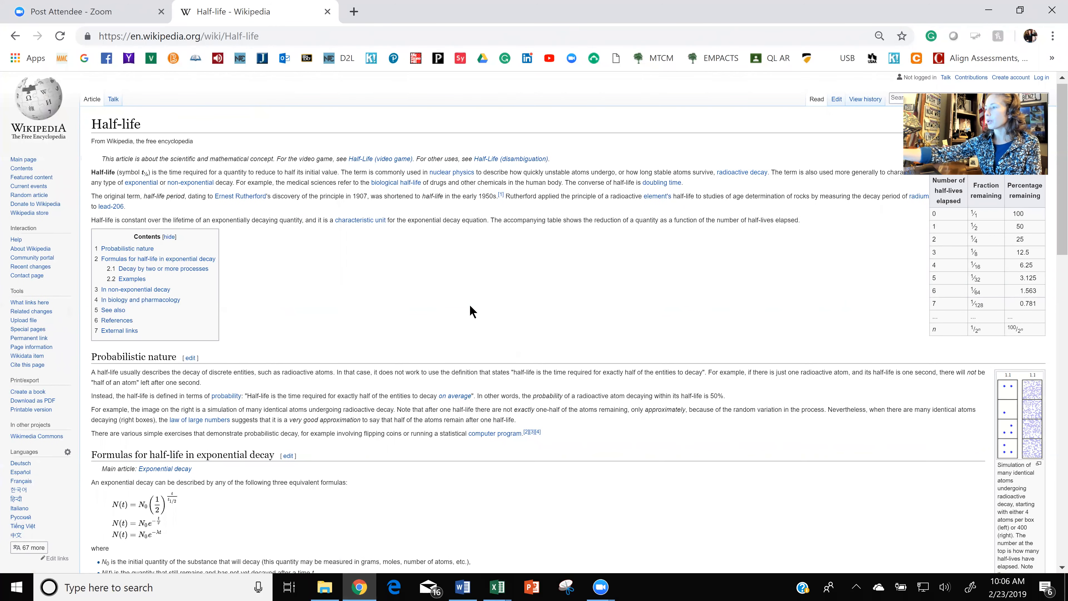
{"action": "scroll", "coordinate": [471, 311], "scroll_direction": "up", "scroll_amount": 5}
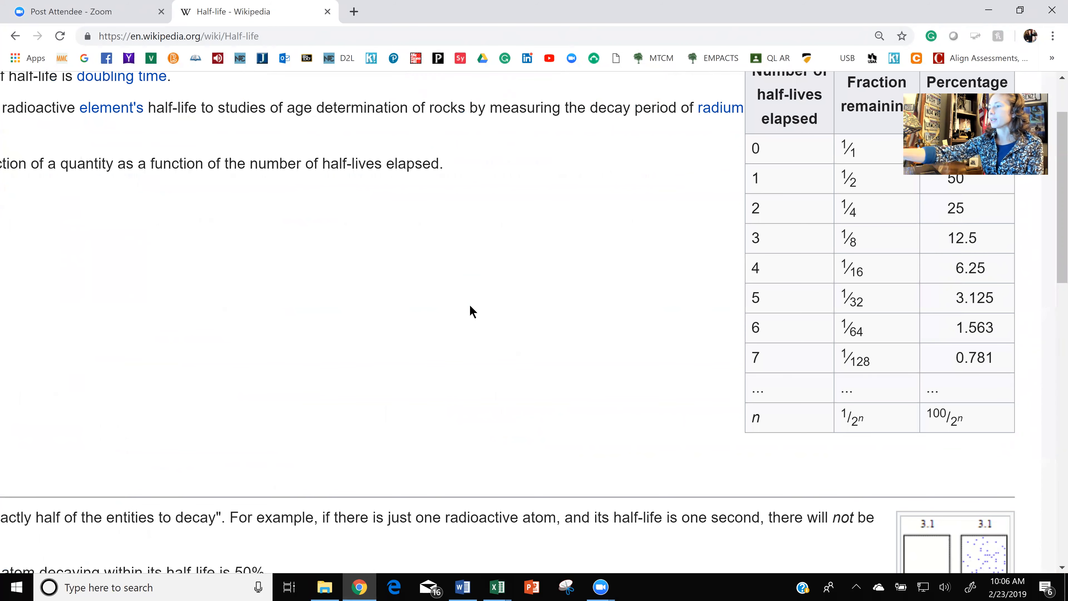
{"action": "scroll", "coordinate": [472, 310], "scroll_direction": "up", "scroll_amount": 5}
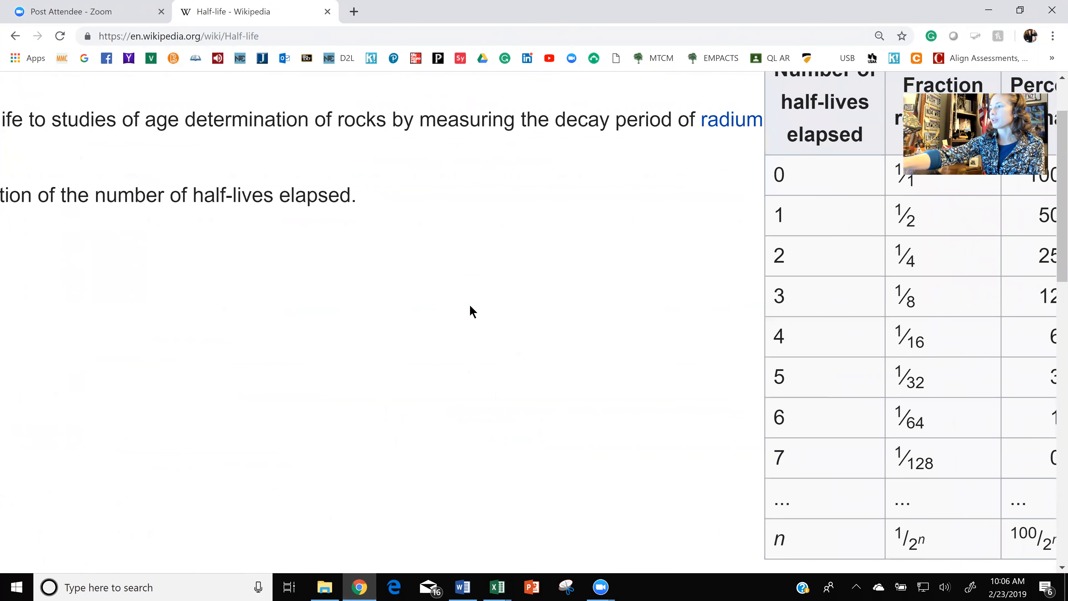
{"action": "scroll", "coordinate": [472, 311], "scroll_direction": "down", "scroll_amount": 1}
{"action": "scroll", "coordinate": [471, 311], "scroll_direction": "down", "scroll_amount": 3}
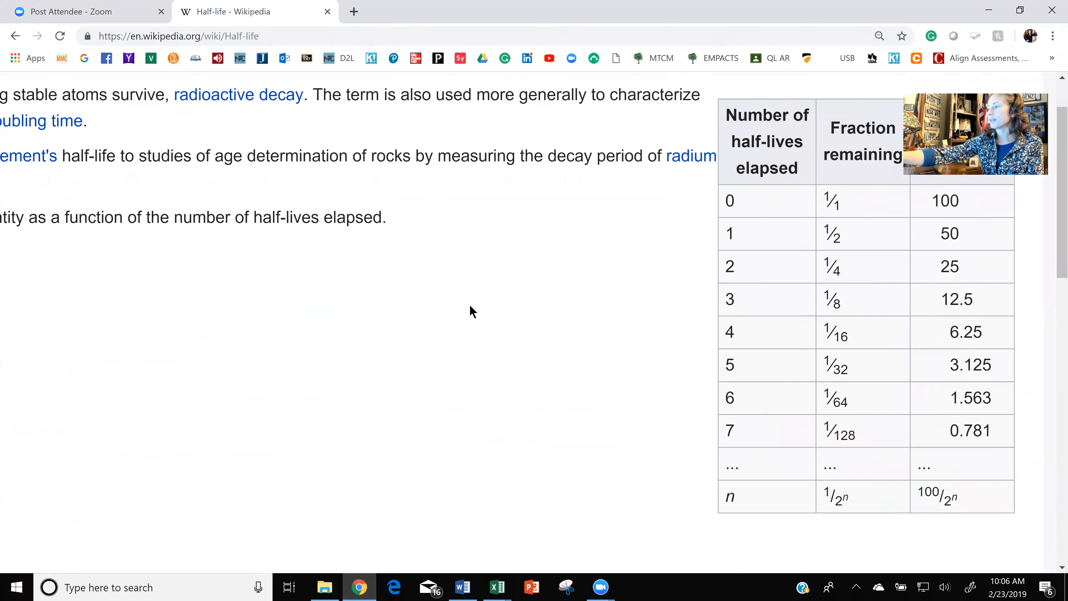
{"action": "left_click", "coordinate": [1020, 10]}
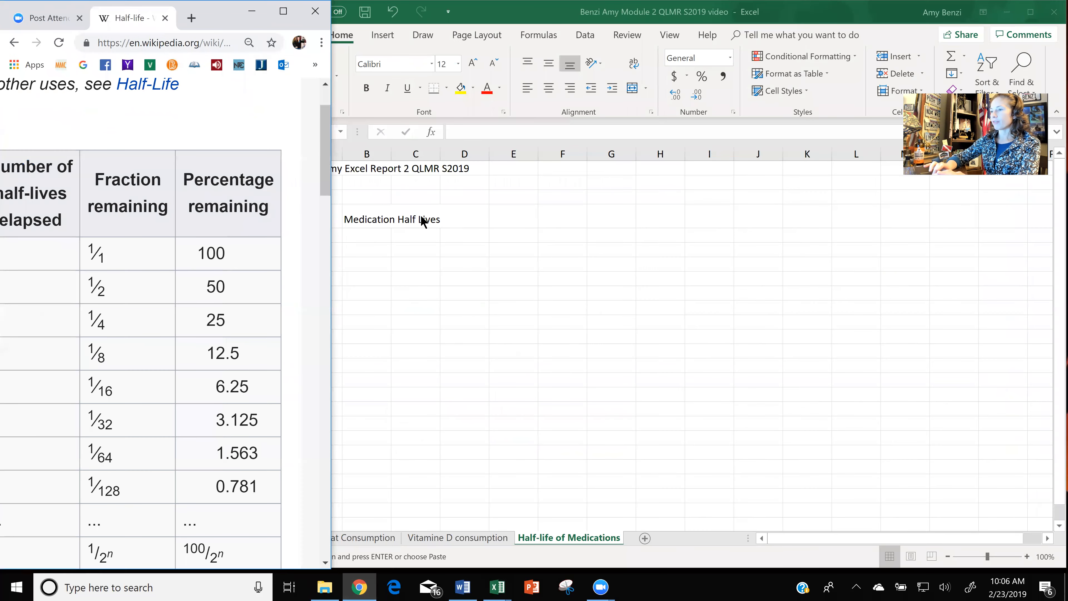
{"action": "scroll", "coordinate": [164, 324], "scroll_direction": "down", "scroll_amount": 1}
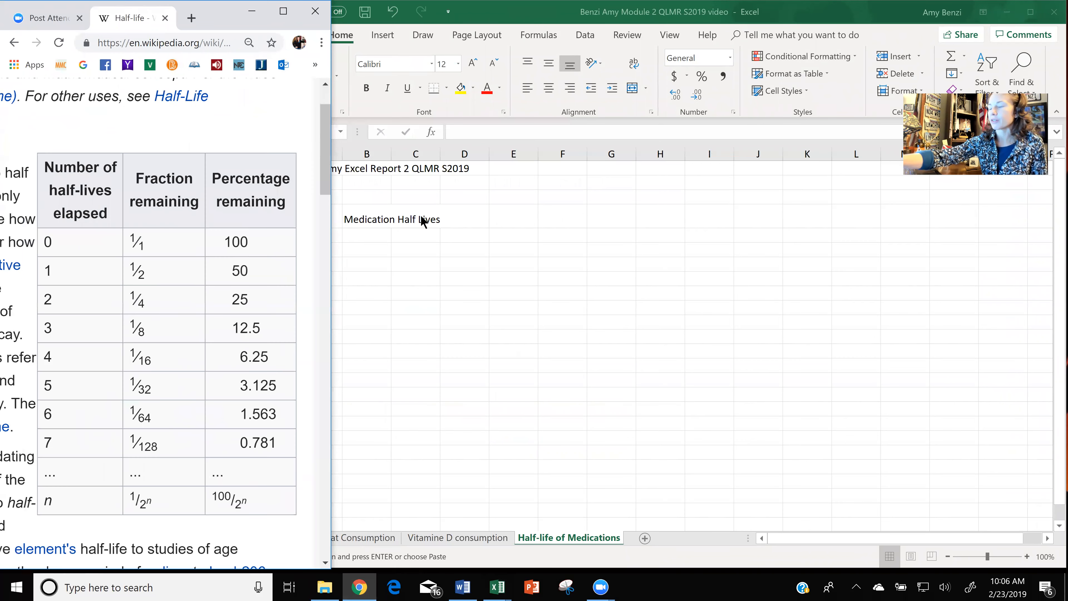
{"action": "scroll", "coordinate": [164, 324], "scroll_direction": "down", "scroll_amount": 1}
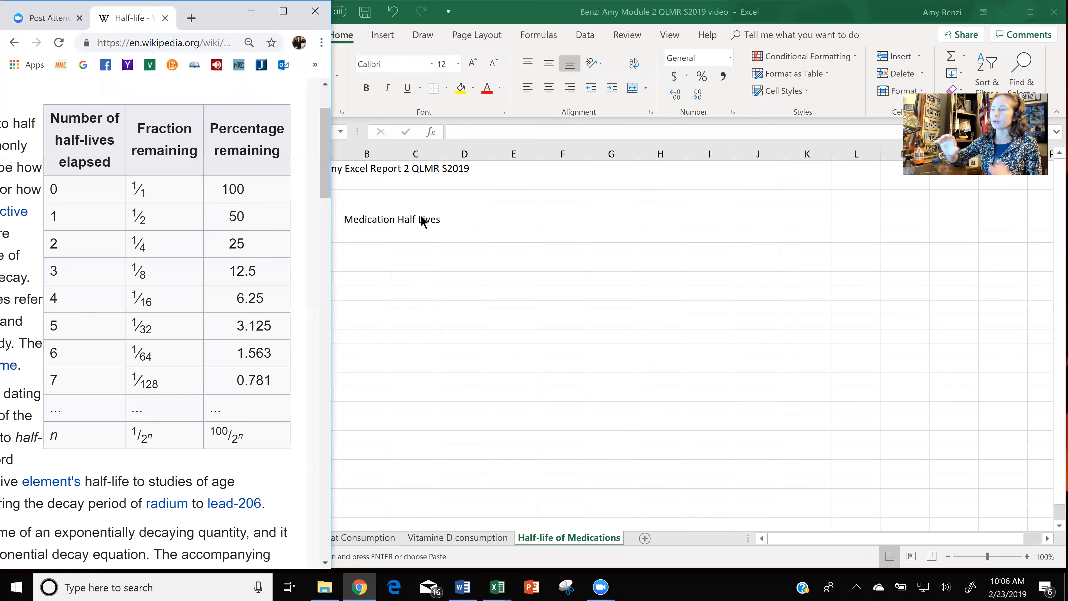
Maximize the browser and examine the Half-life article's sections, from the decay formulas to the references and external links.
{"action": "key", "text": "super+Up"}
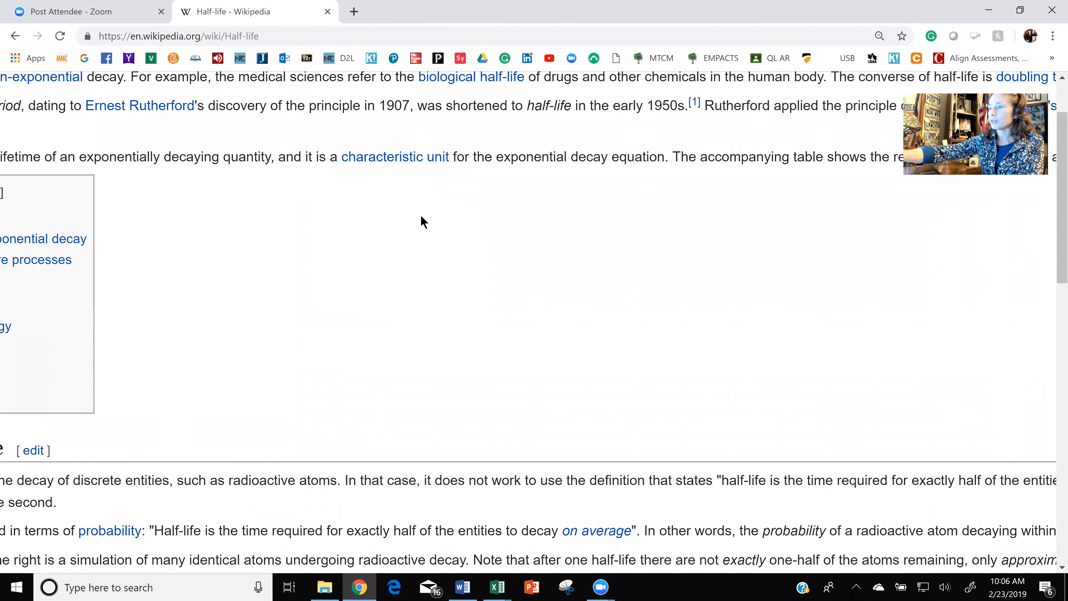
{"action": "scroll", "coordinate": [421, 222], "scroll_direction": "down", "scroll_amount": 1}
{"action": "scroll", "coordinate": [422, 222], "scroll_direction": "down", "scroll_amount": 3}
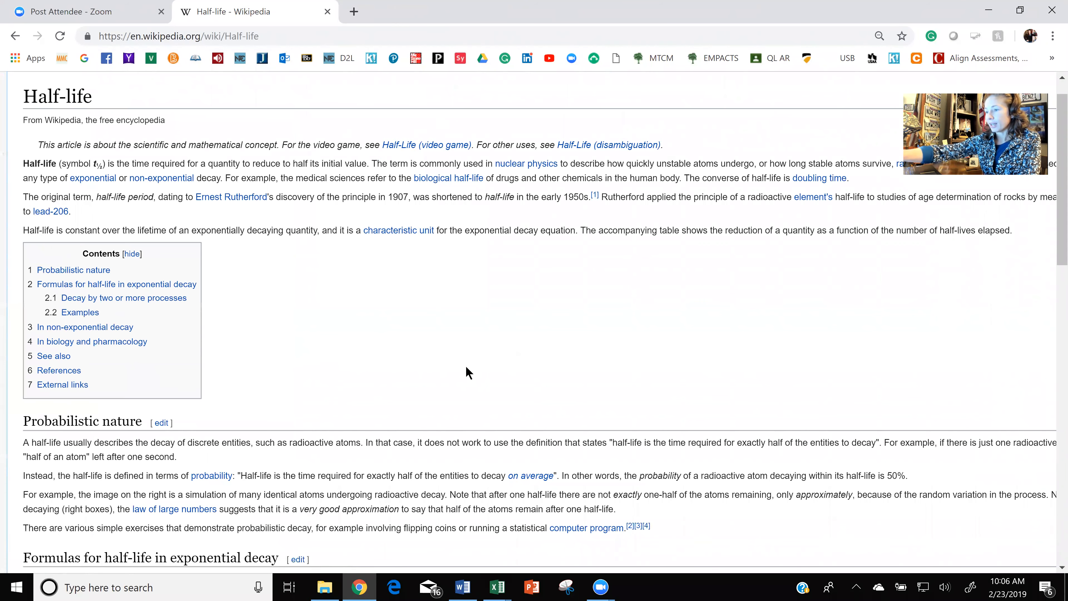
{"action": "scroll", "coordinate": [468, 373], "scroll_direction": "down", "scroll_amount": 6}
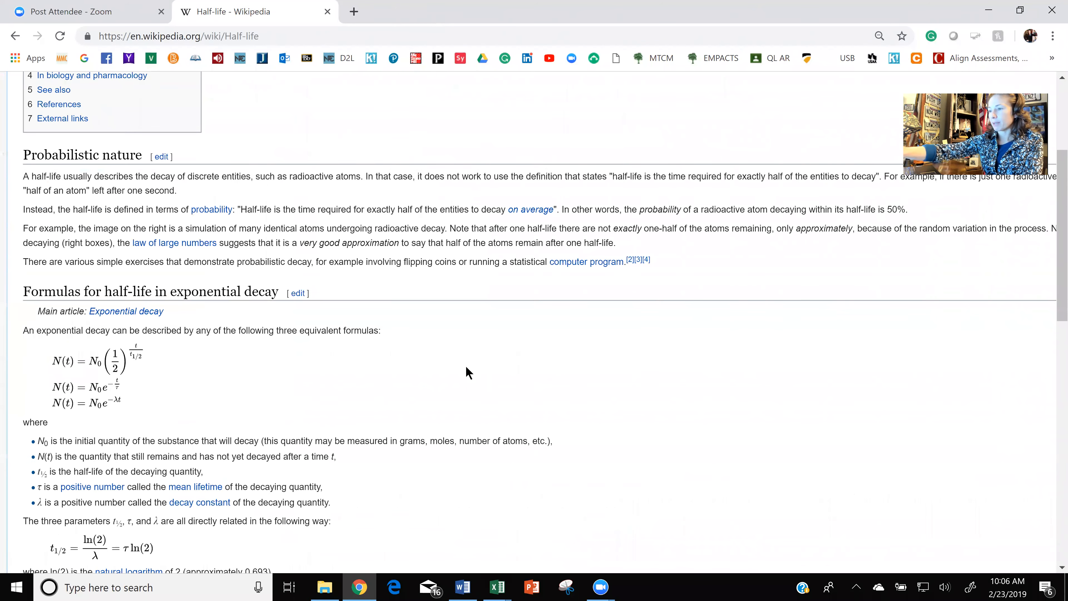
{"action": "scroll", "coordinate": [468, 373], "scroll_direction": "down", "scroll_amount": 14}
{"action": "scroll", "coordinate": [468, 373], "scroll_direction": "down", "scroll_amount": 10}
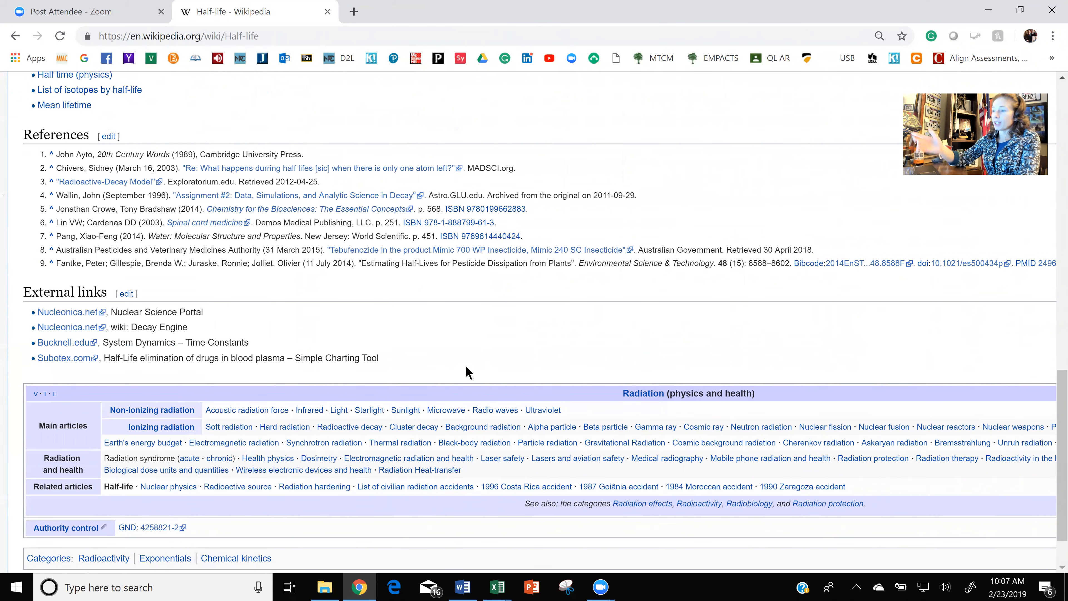
{"action": "scroll", "coordinate": [468, 372], "scroll_direction": "up", "scroll_amount": 6}
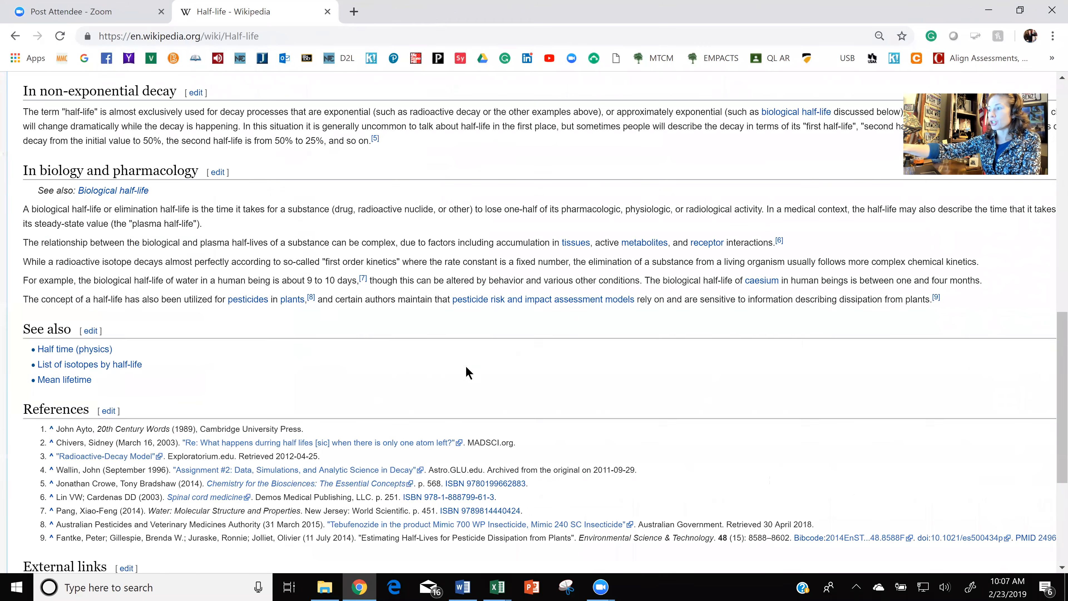
{"action": "scroll", "coordinate": [469, 373], "scroll_direction": "up", "scroll_amount": 20}
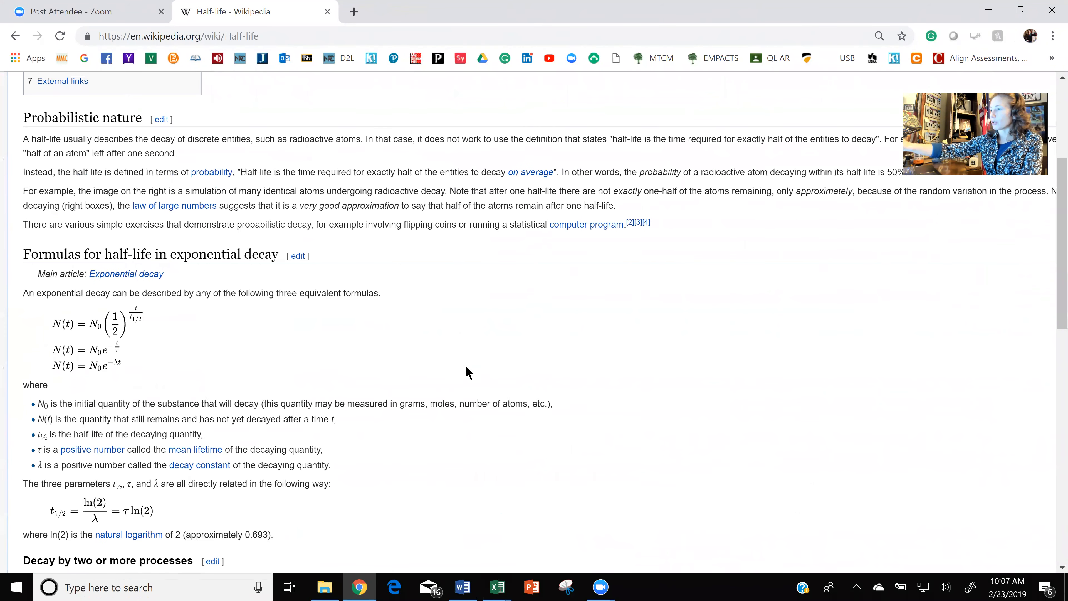
{"action": "scroll", "coordinate": [469, 372], "scroll_direction": "up", "scroll_amount": 8}
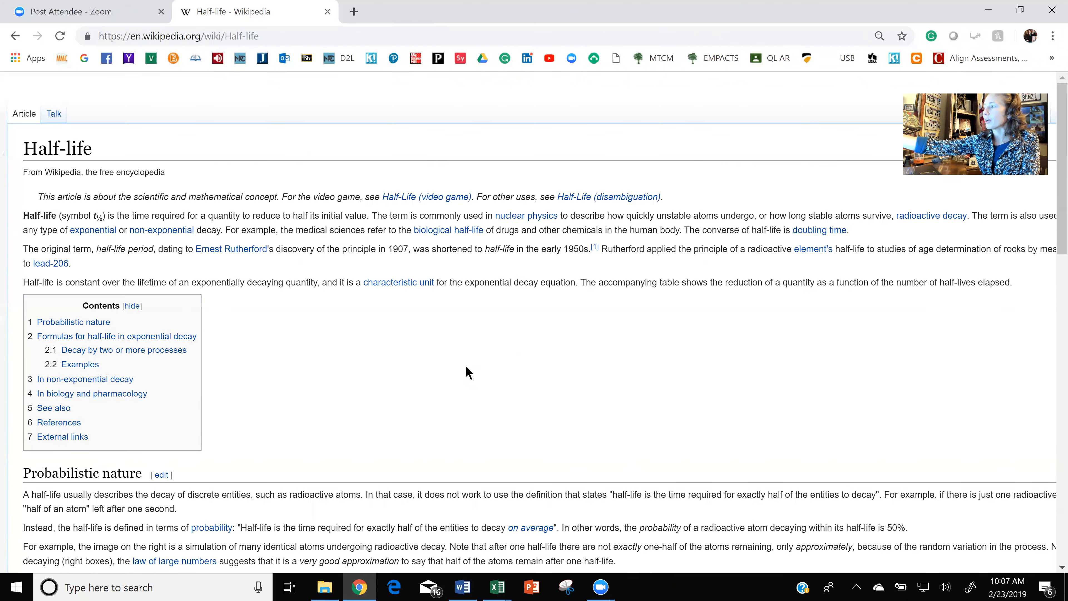
Place the browser beside Excel with the full half-lives table enlarged, and select cell F7 on the Half-life of Medications sheet.
{"action": "key", "text": "super+Left"}
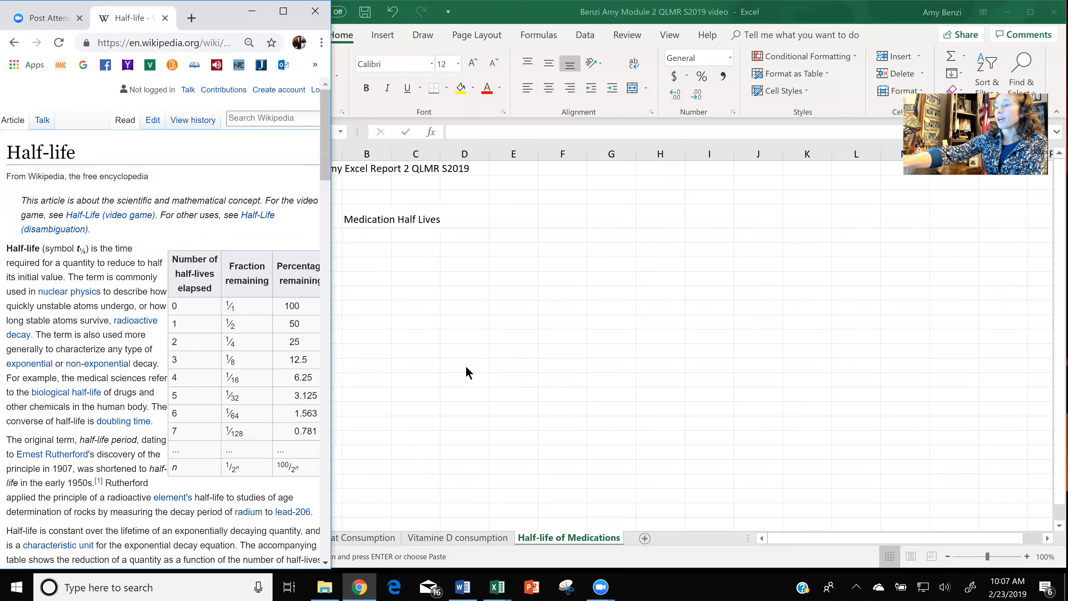
{"action": "scroll", "coordinate": [244, 332], "scroll_direction": "up", "scroll_amount": 5}
{"action": "scroll", "coordinate": [164, 324], "scroll_direction": "right", "scroll_amount": 2}
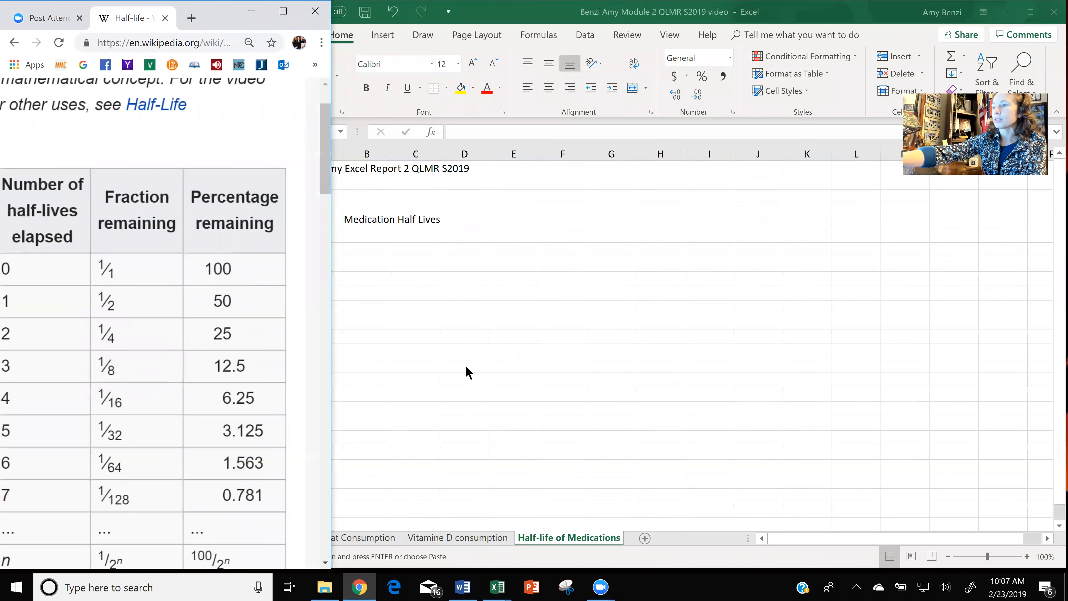
{"action": "scroll", "coordinate": [164, 323], "scroll_direction": "down", "scroll_amount": 1}
{"action": "scroll", "coordinate": [164, 324], "scroll_direction": "up", "scroll_amount": 3}
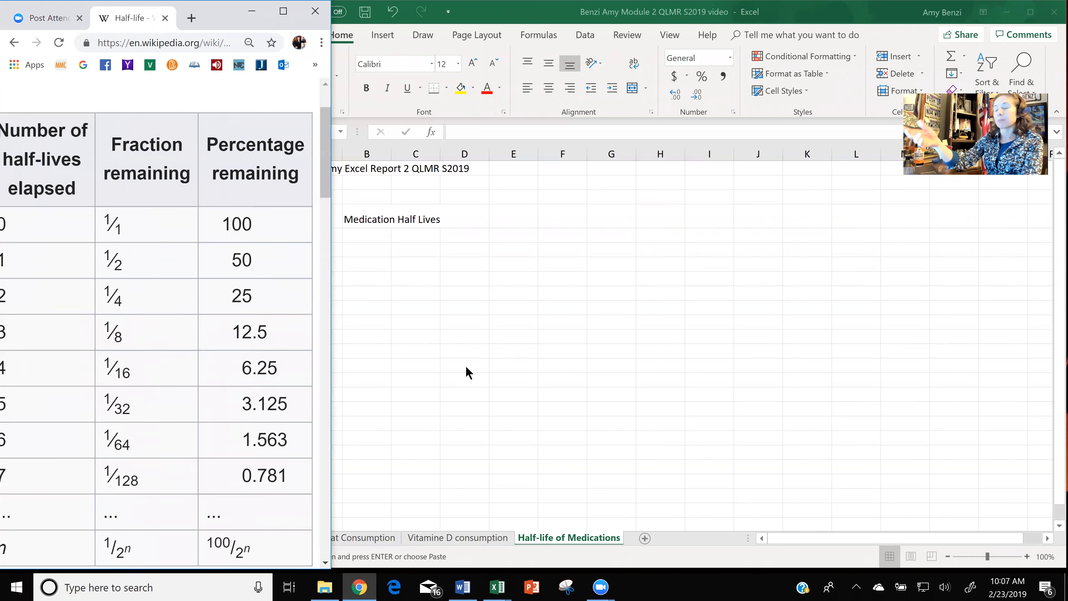
{"action": "scroll", "coordinate": [164, 324], "scroll_direction": "down", "scroll_amount": 2}
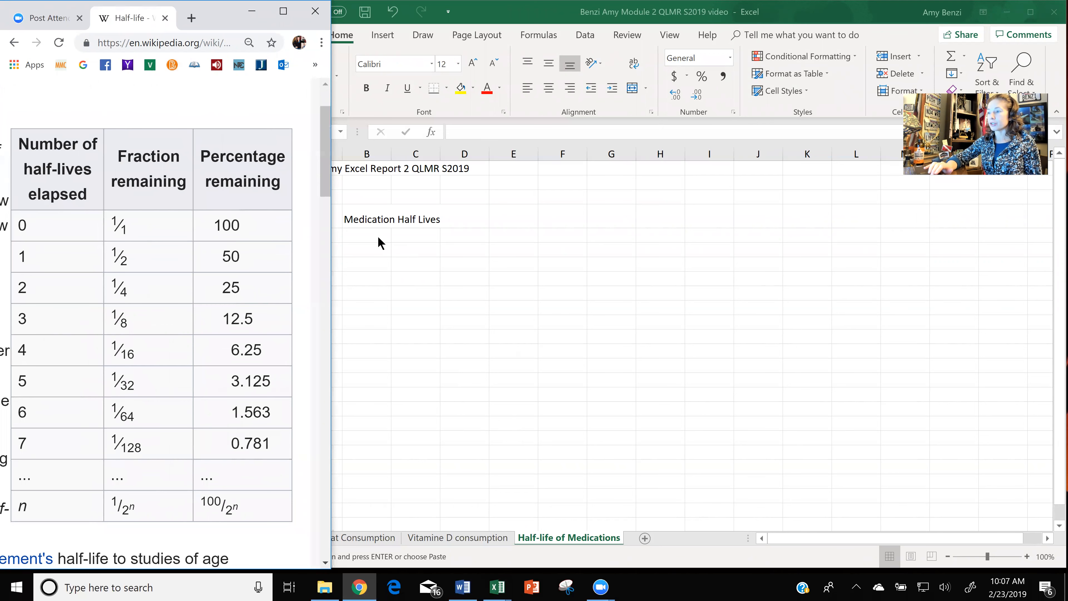
{"action": "left_click", "coordinate": [527, 286]}
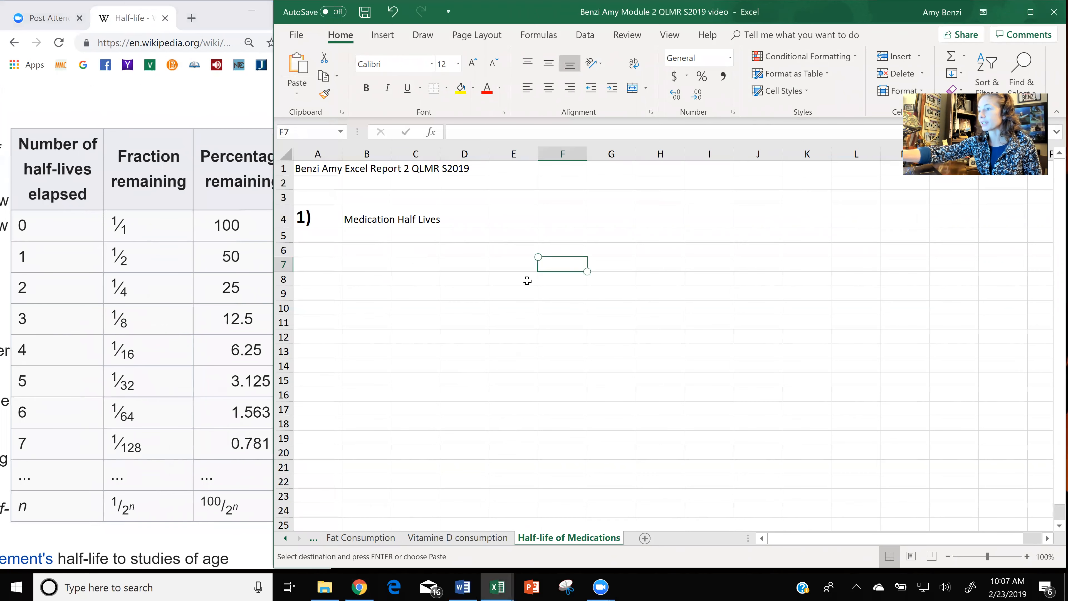
Turn on text wrapping for cells B5:D5 under the Medication Half Lives title.
{"action": "scroll", "coordinate": [528, 280], "scroll_direction": "up", "scroll_amount": 4}
{"action": "scroll", "coordinate": [527, 281], "scroll_direction": "up", "scroll_amount": 1}
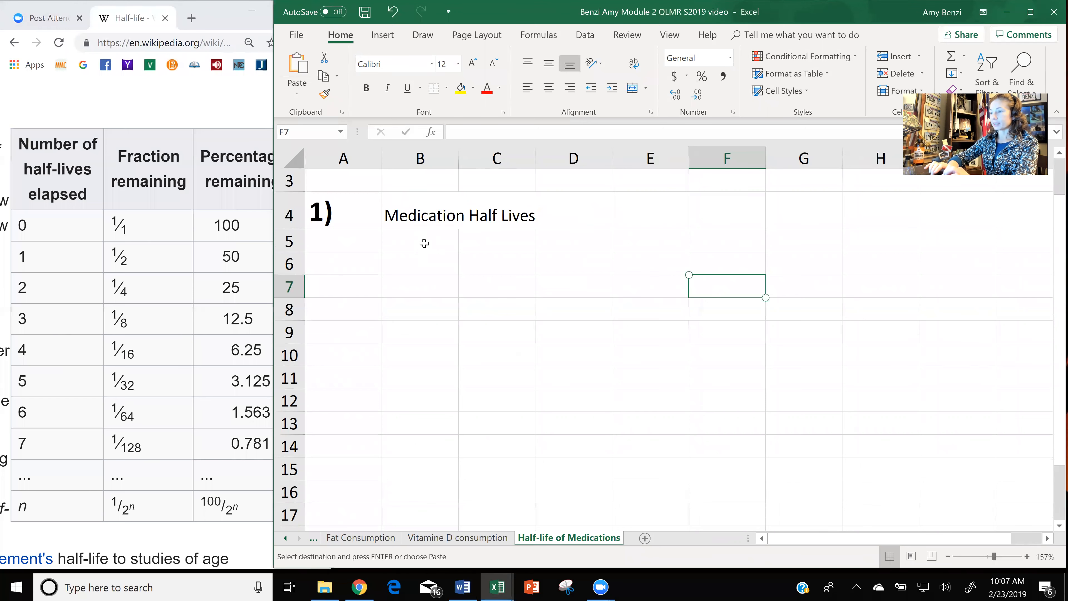
{"action": "left_click_drag", "start_coordinate": [426, 239], "coordinate": [552, 236]}
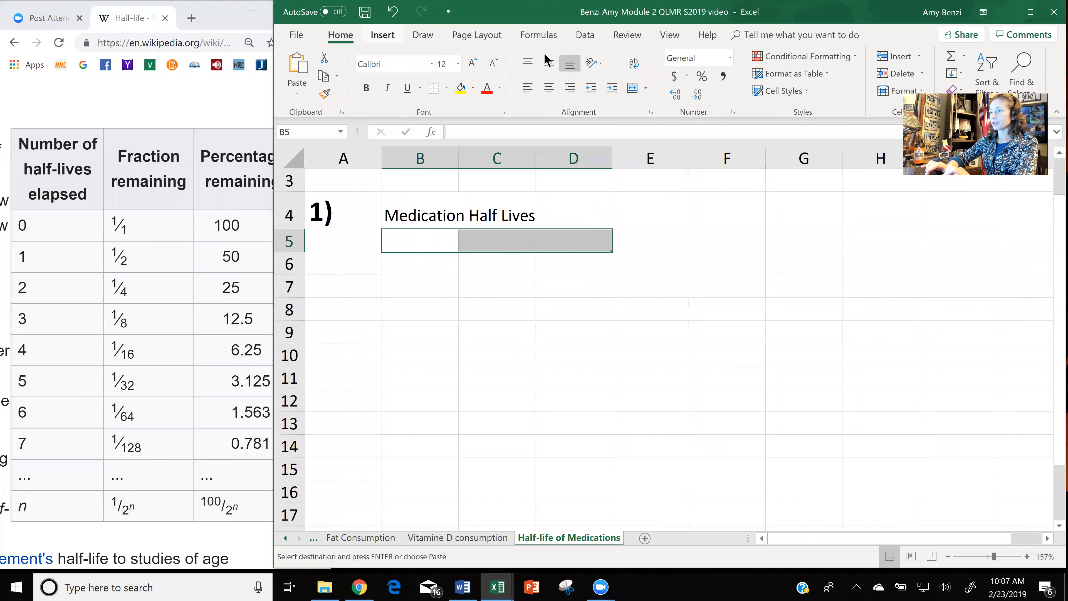
{"action": "right_click", "coordinate": [532, 243]}
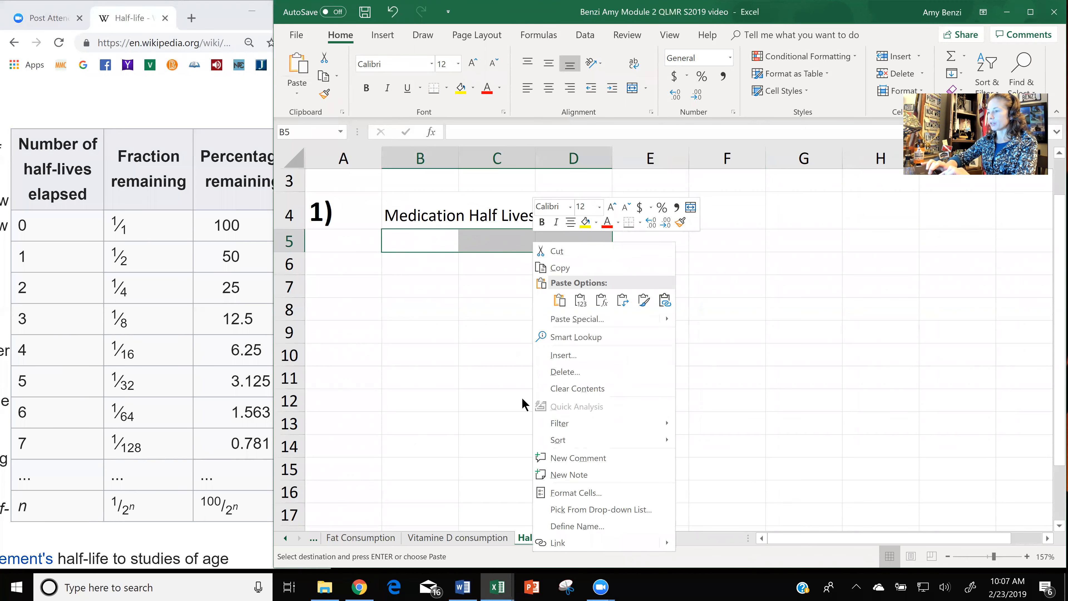
{"action": "left_click", "coordinate": [558, 495]}
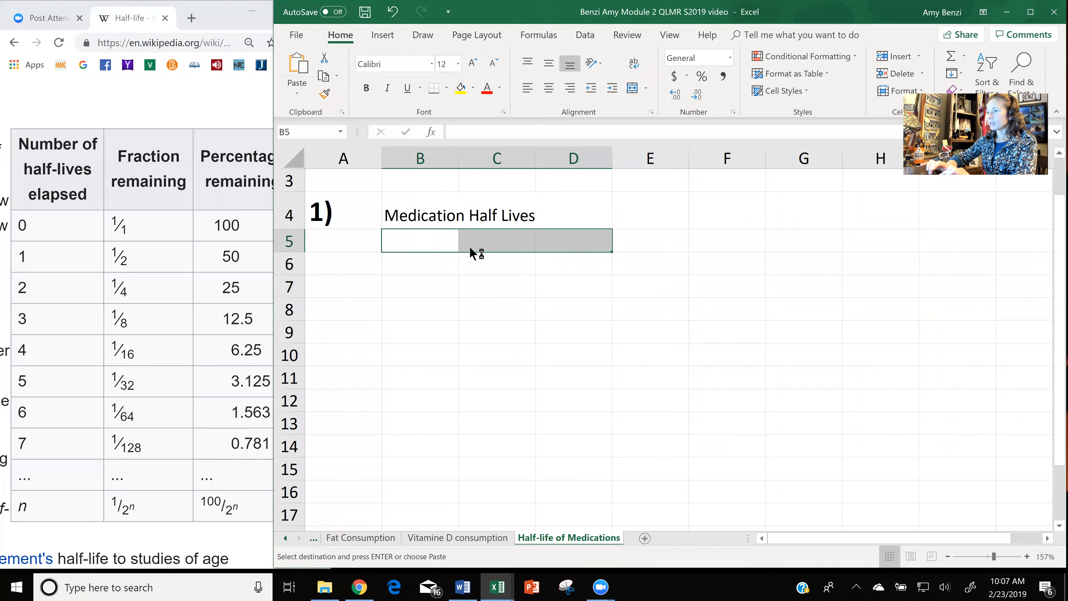
{"action": "left_click", "coordinate": [449, 245]}
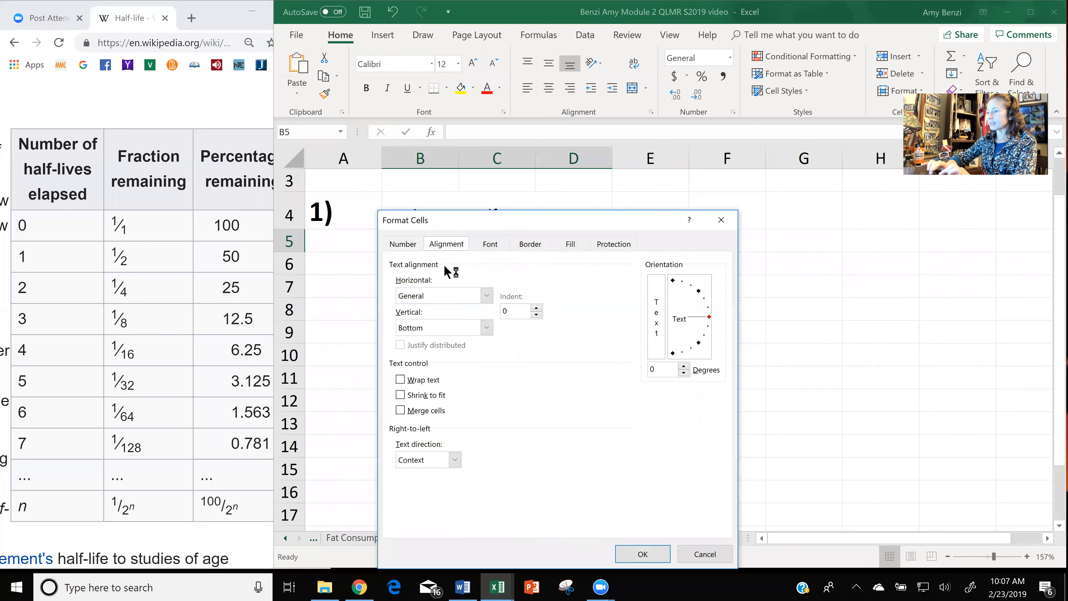
{"action": "left_click", "coordinate": [400, 379]}
{"action": "left_click", "coordinate": [637, 554]}
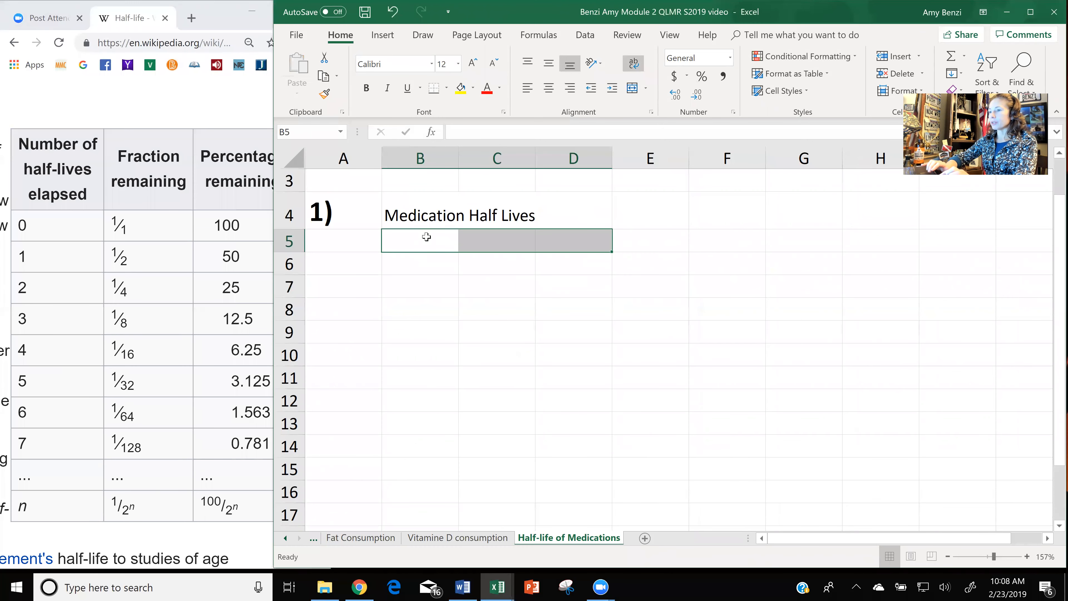
Enter the headings Half-lives, Fraction Remaining and Percentage Remaining in B5:D5, formatted bold and middle-aligned with a light orange fill.
{"action": "double_click", "coordinate": [427, 237]}
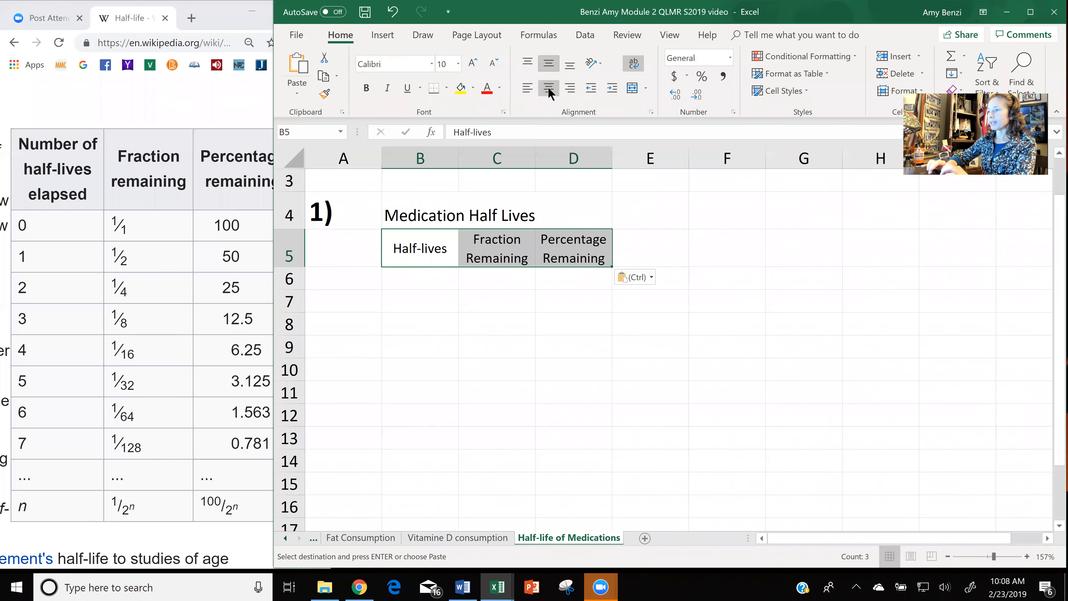
{"action": "left_click", "coordinate": [549, 63]}
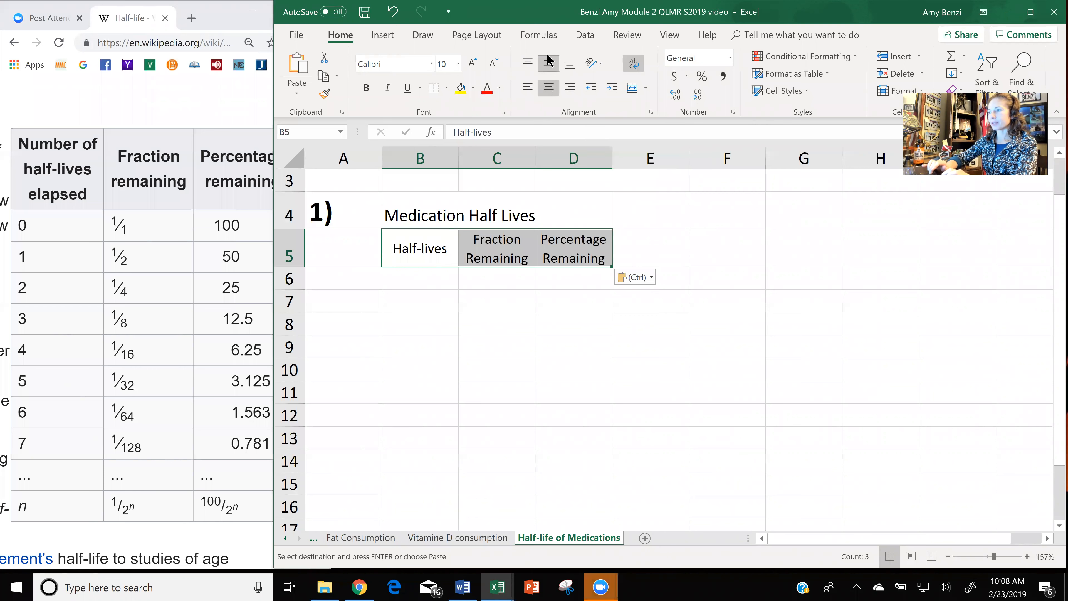
{"action": "left_click", "coordinate": [365, 89]}
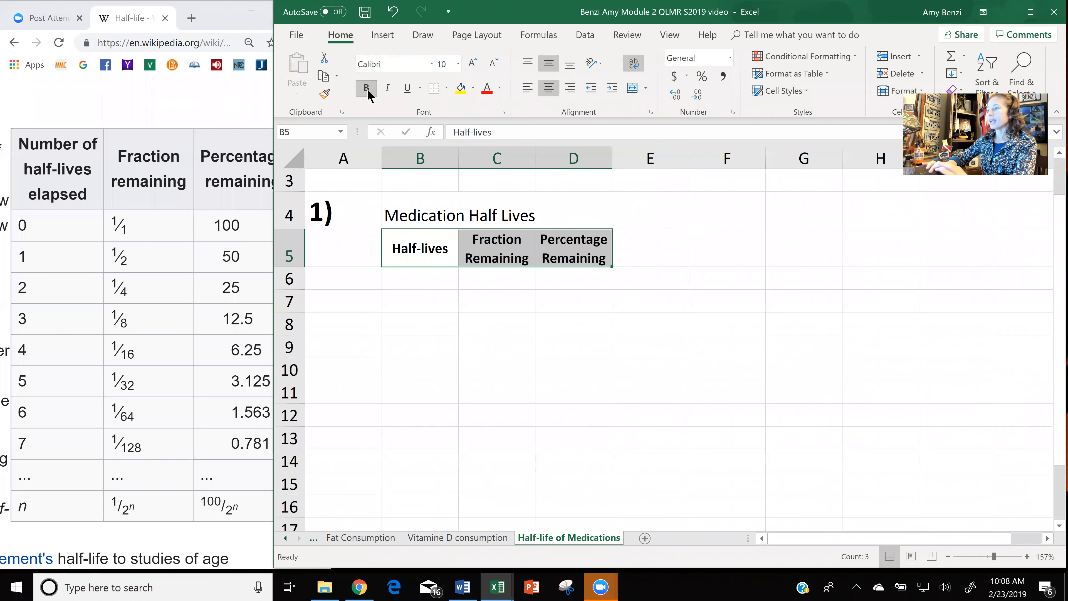
{"action": "left_click", "coordinate": [474, 89]}
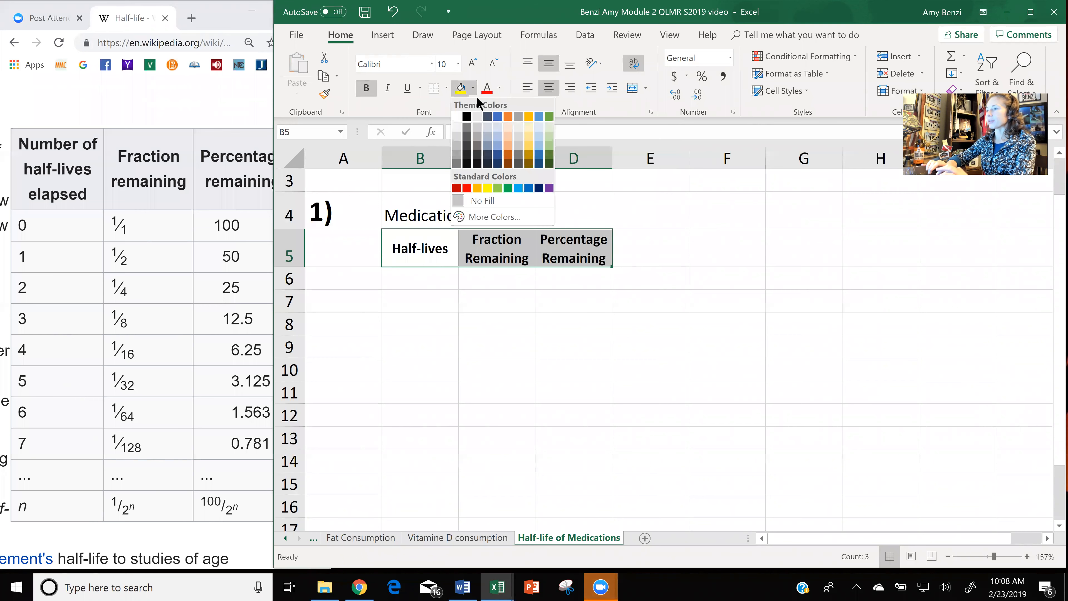
{"action": "left_click", "coordinate": [510, 125]}
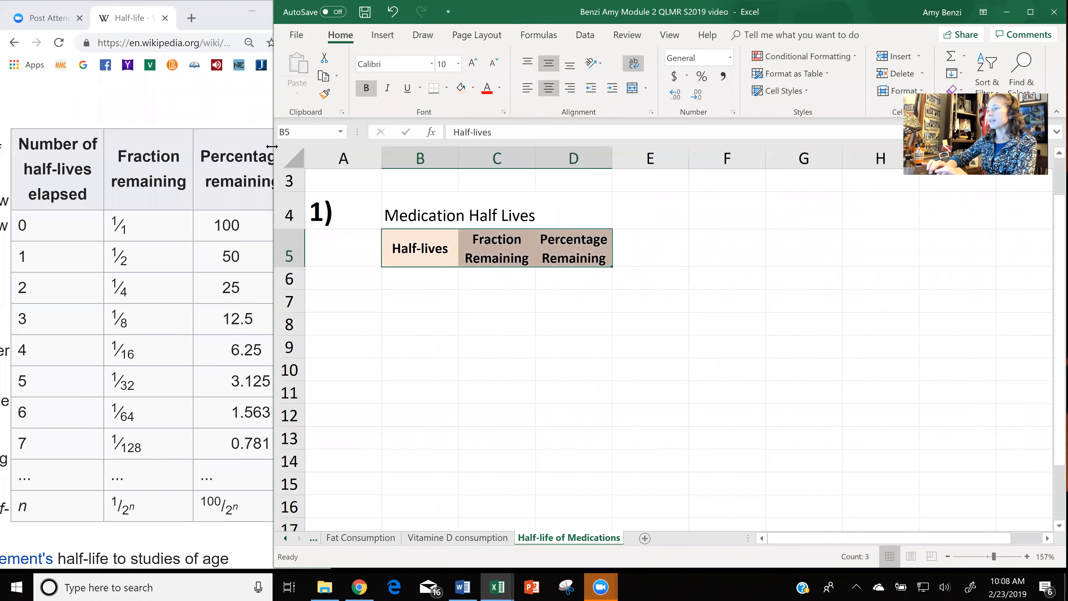
Resize the Excel window so the complete Wikipedia half-lives table shows beside the worksheet.
{"action": "left_click_drag", "start_coordinate": [271, 146], "coordinate": [550, 126]}
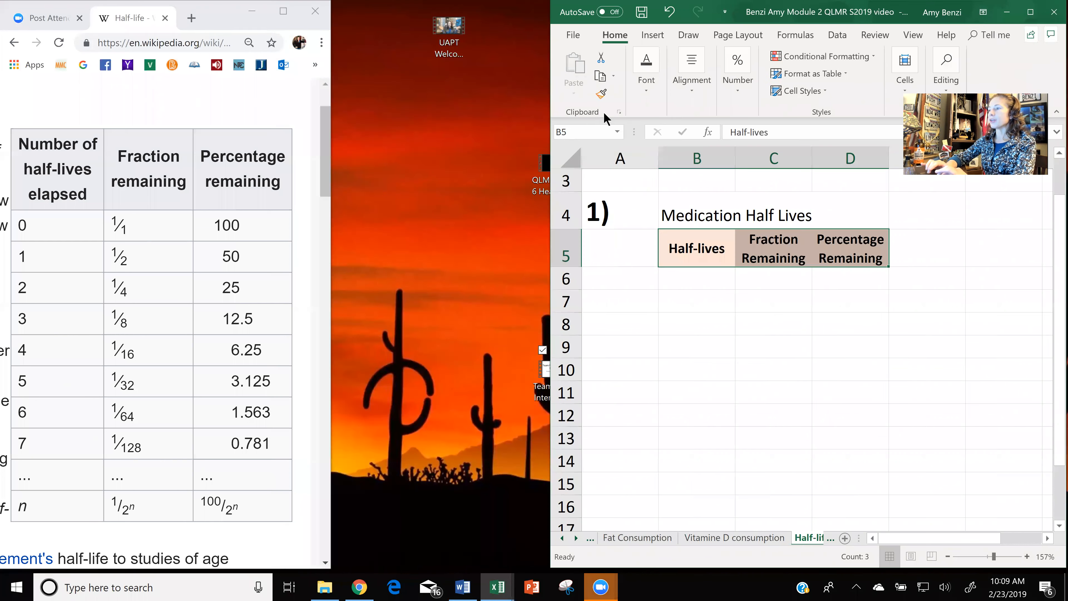
{"action": "left_click", "coordinate": [650, 92]}
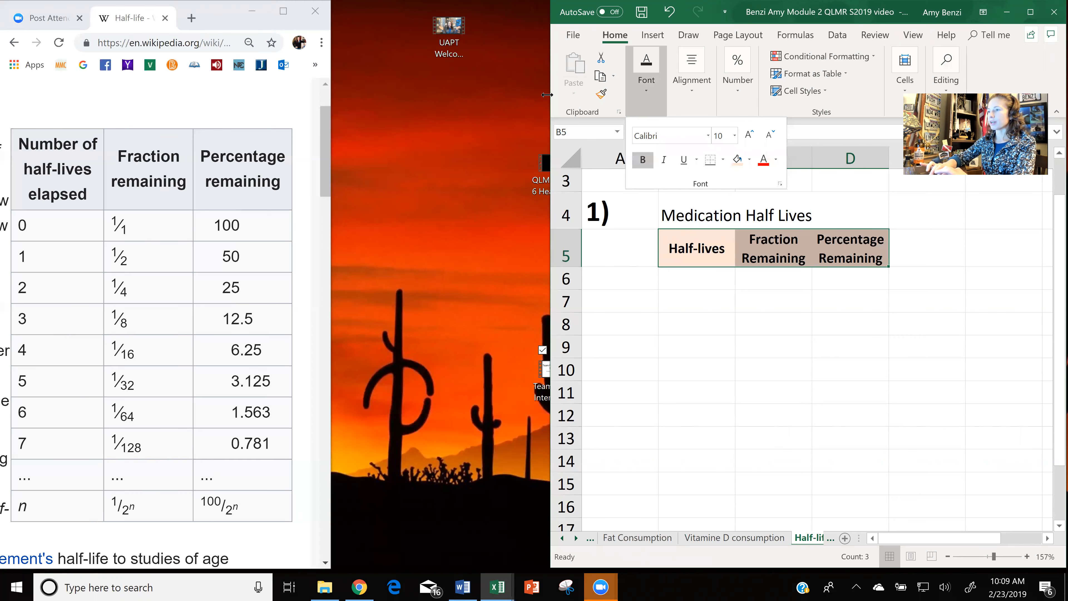
{"action": "left_click_drag", "start_coordinate": [546, 95], "coordinate": [328, 99]}
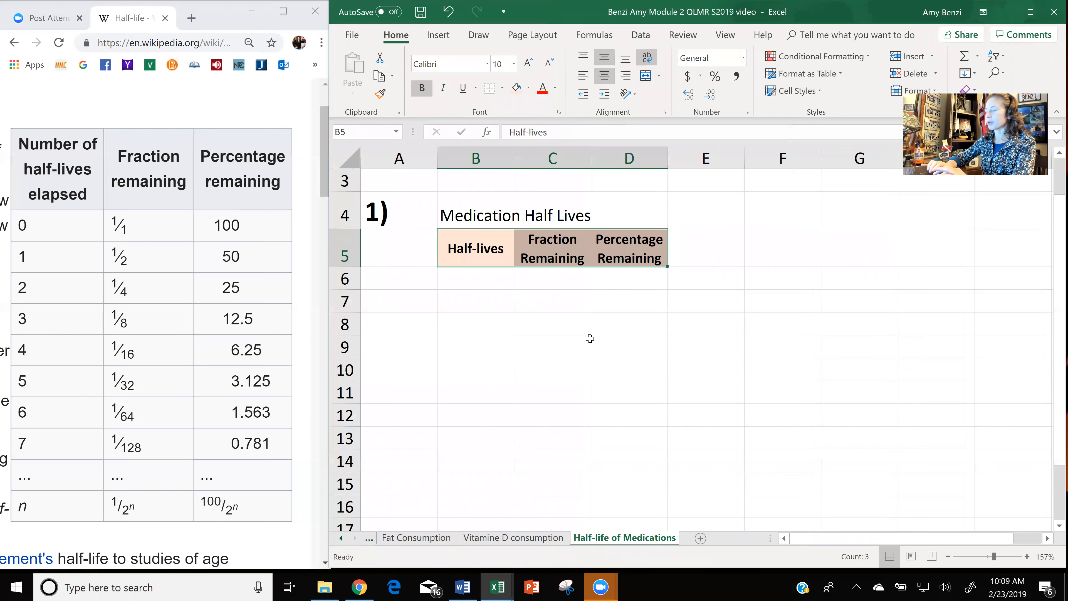
Choose a solid border line style and apply all borders to the heading cells B5:D5.
{"action": "left_click", "coordinate": [501, 89]}
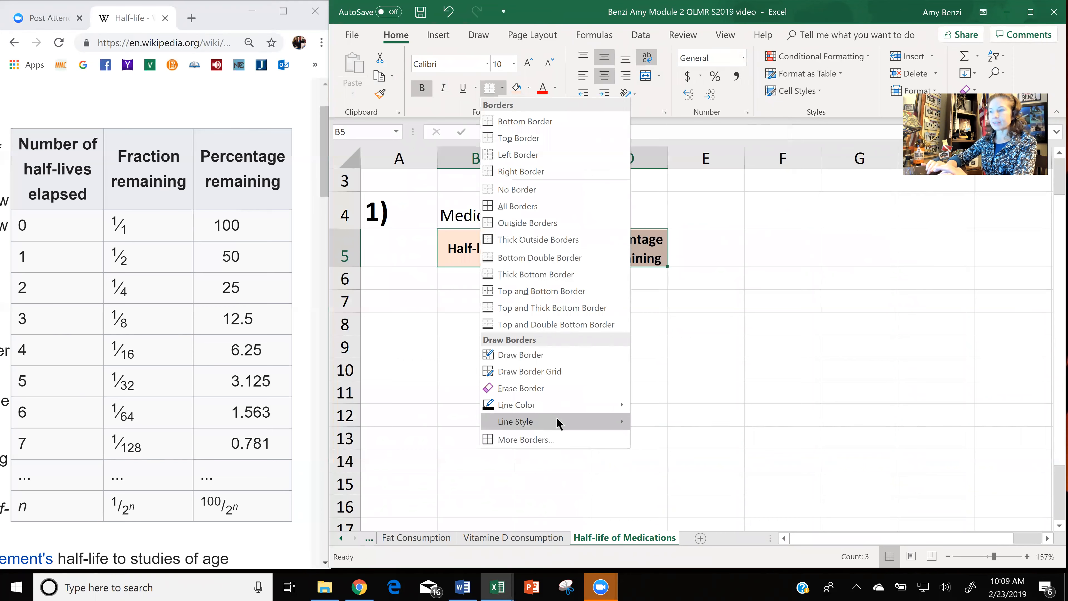
{"action": "mouse_move", "coordinate": [536, 419]}
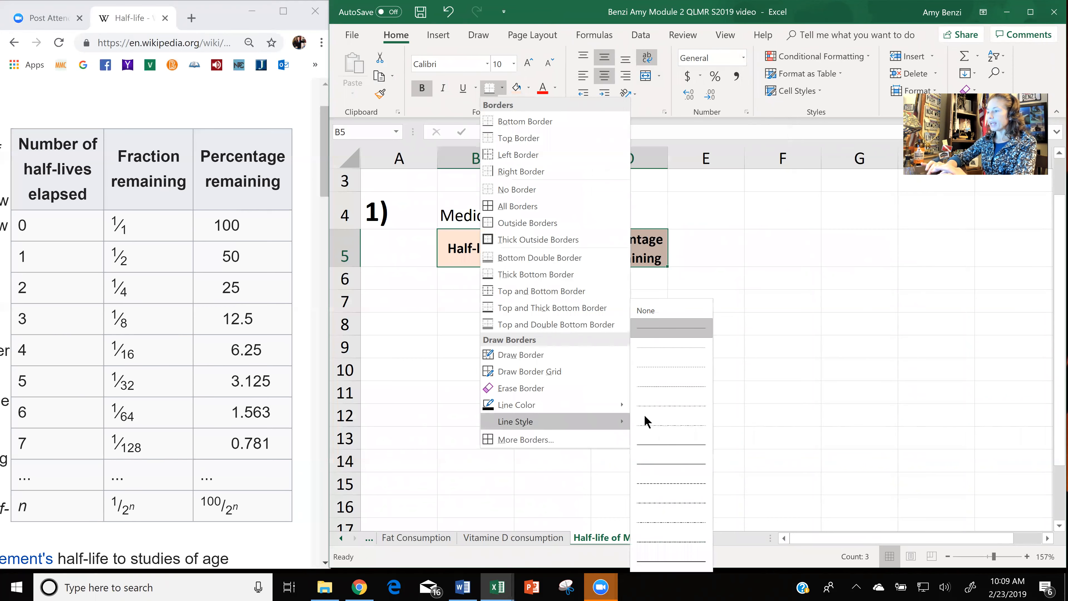
{"action": "left_click", "coordinate": [662, 557]}
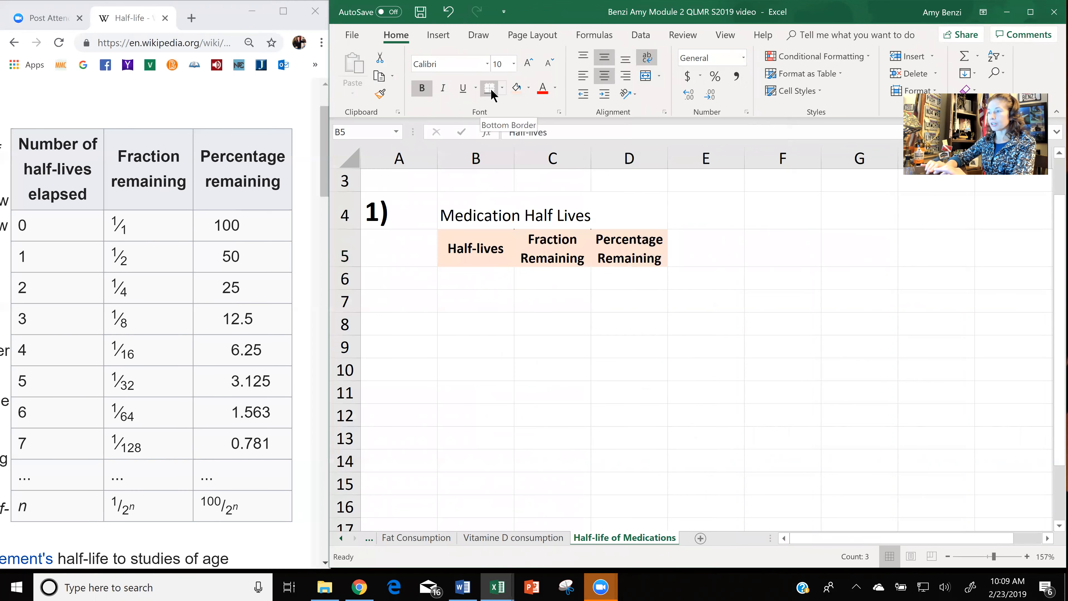
{"action": "left_click", "coordinate": [502, 88]}
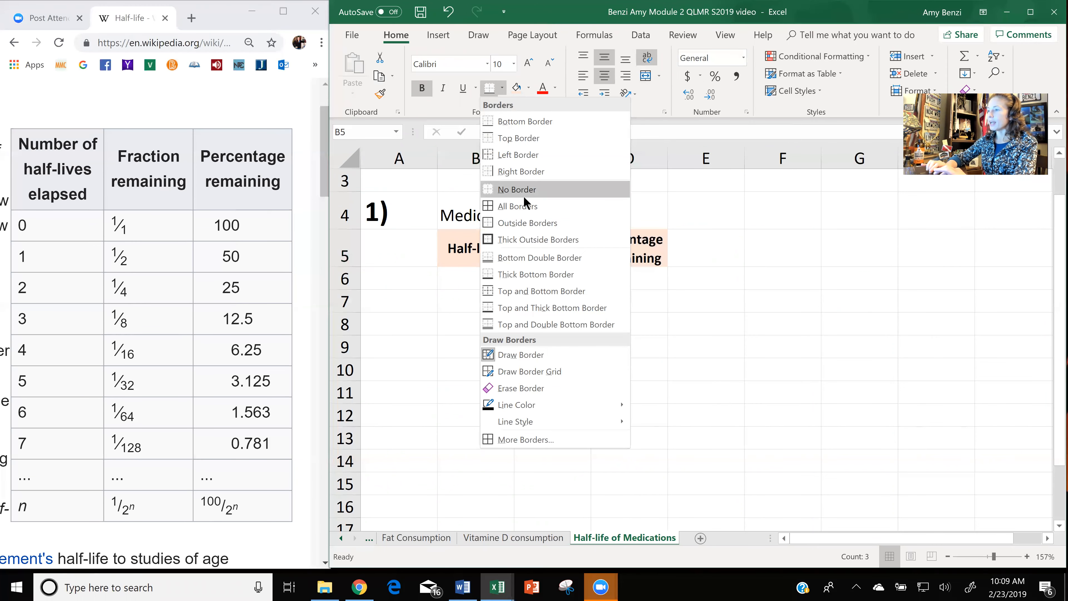
{"action": "left_click", "coordinate": [528, 207]}
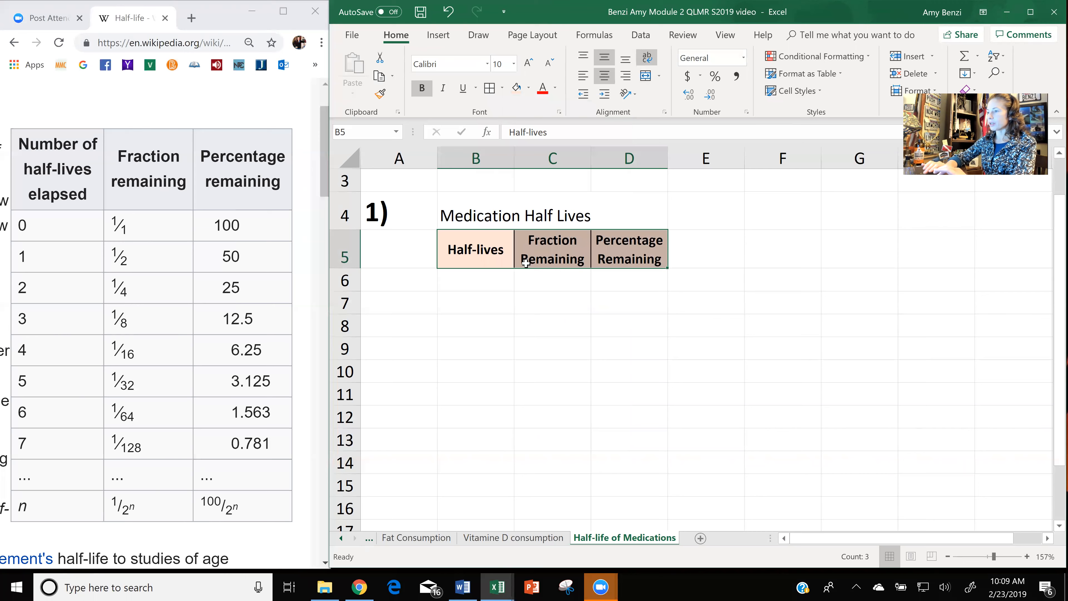
{"action": "left_click", "coordinate": [594, 296]}
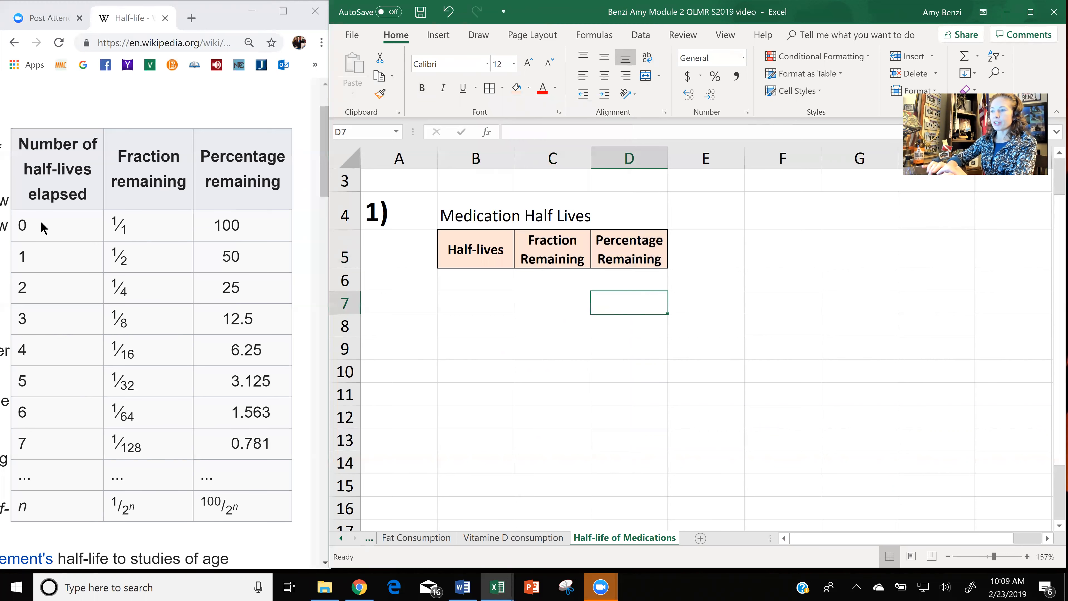
Enter 0 in B6 and 1 in B7, and extend the half-lives series down to 10 in B16.
{"action": "left_click", "coordinate": [490, 284]}
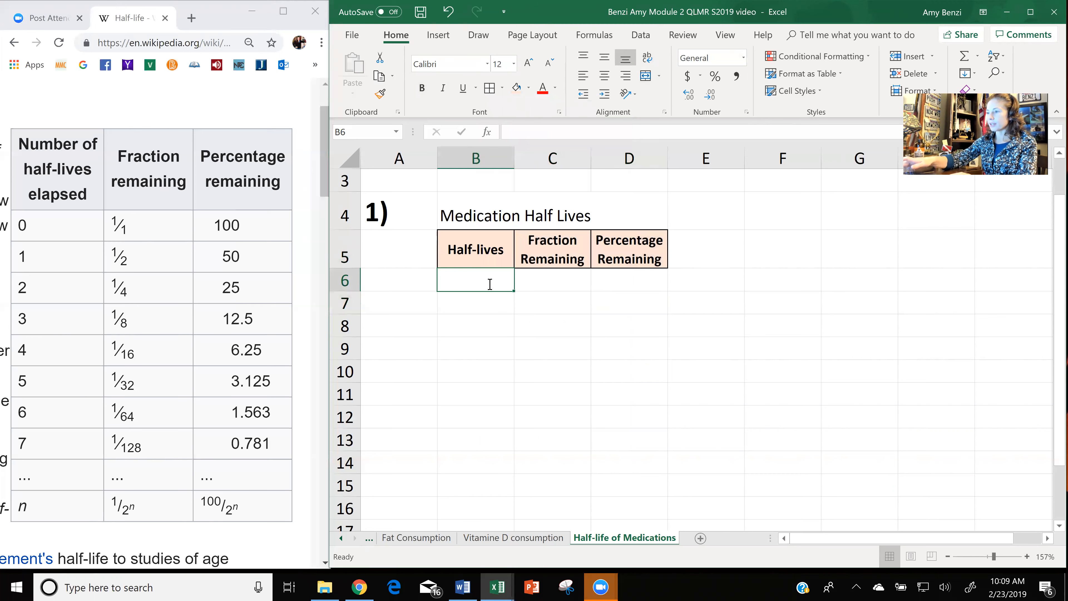
{"action": "type", "text": "0"}
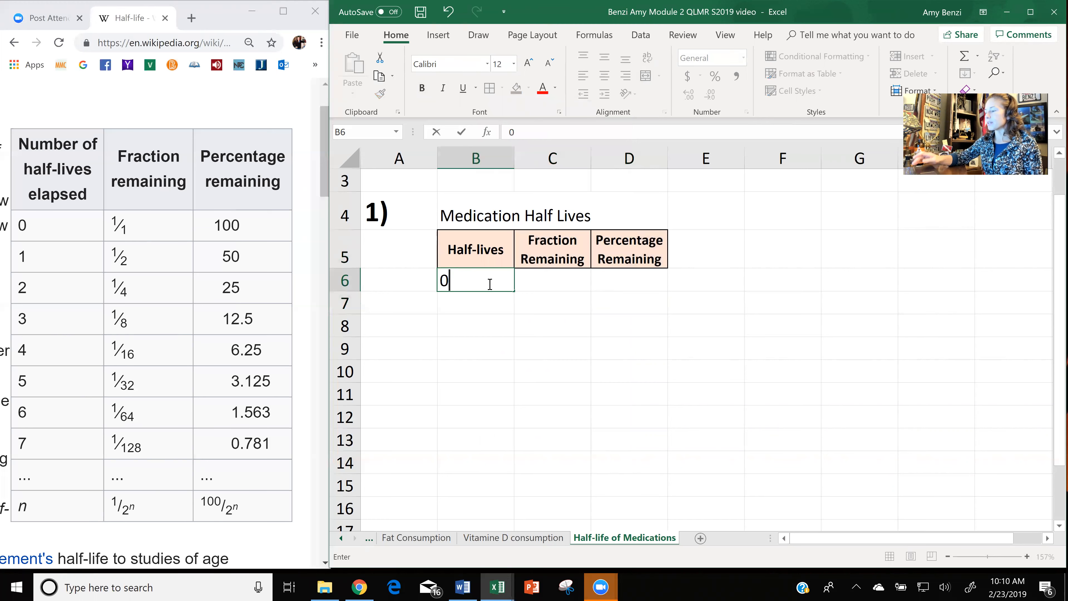
{"action": "key", "text": "Return"}
{"action": "key", "text": "End"}
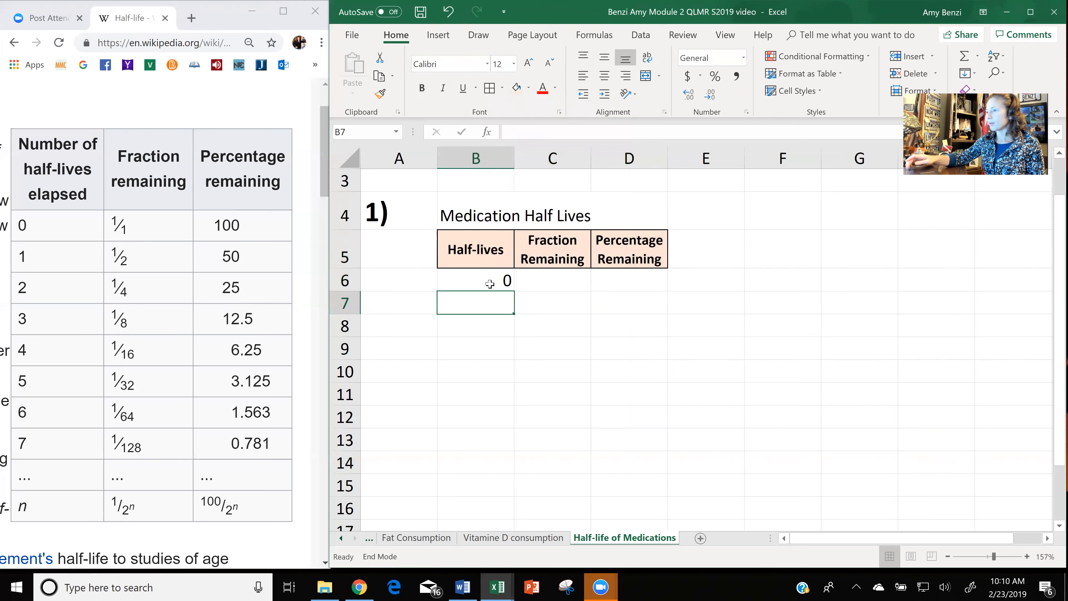
{"action": "type", "text": "1"}
{"action": "key", "text": "Return"}
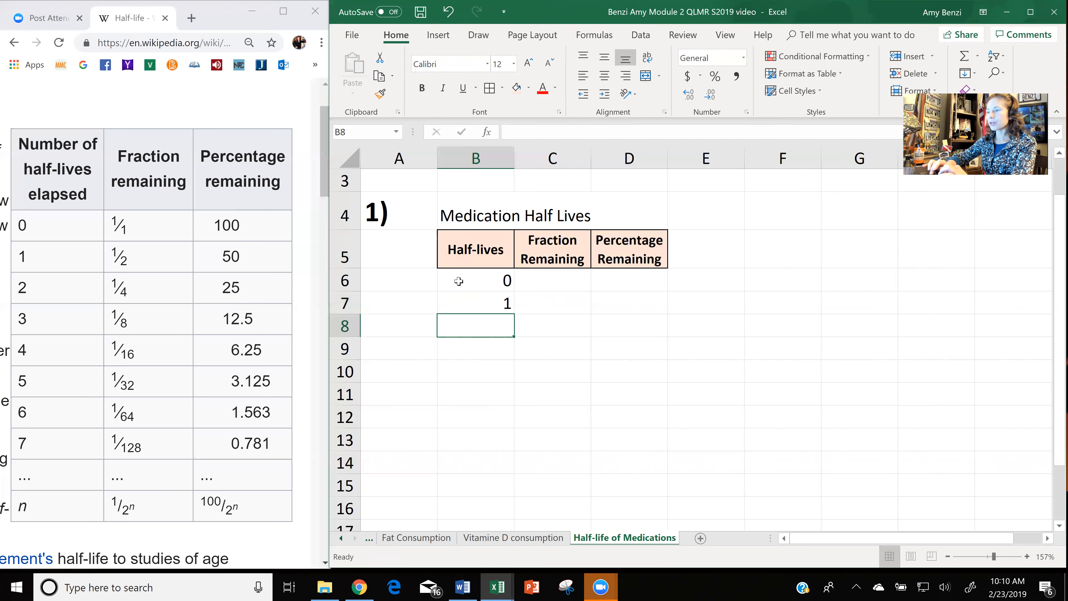
{"action": "left_click_drag", "start_coordinate": [458, 282], "coordinate": [461, 303]}
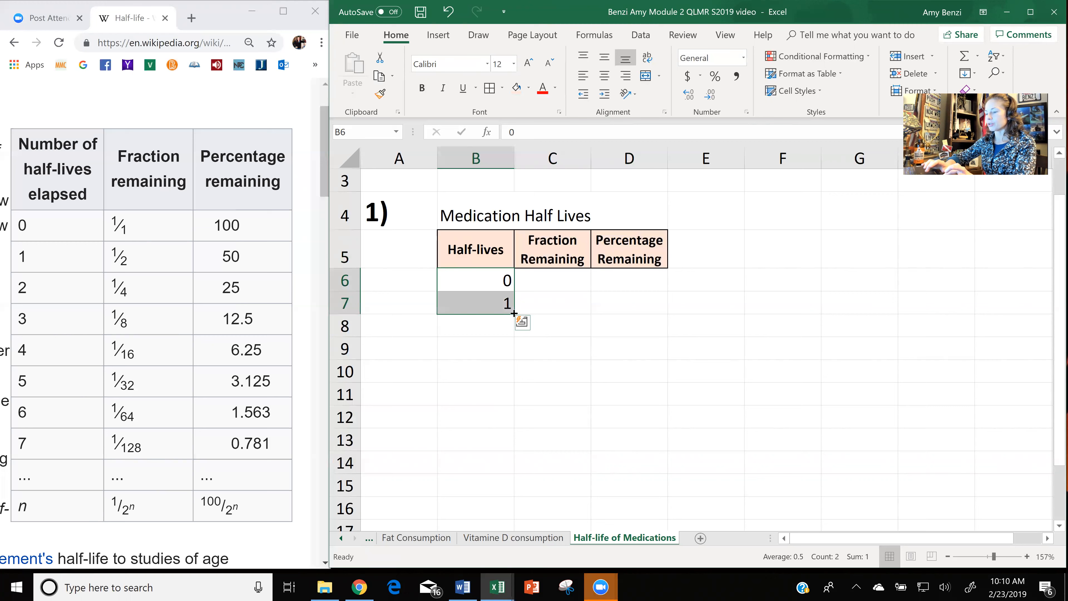
{"action": "left_click_drag", "start_coordinate": [513, 313], "coordinate": [510, 510]}
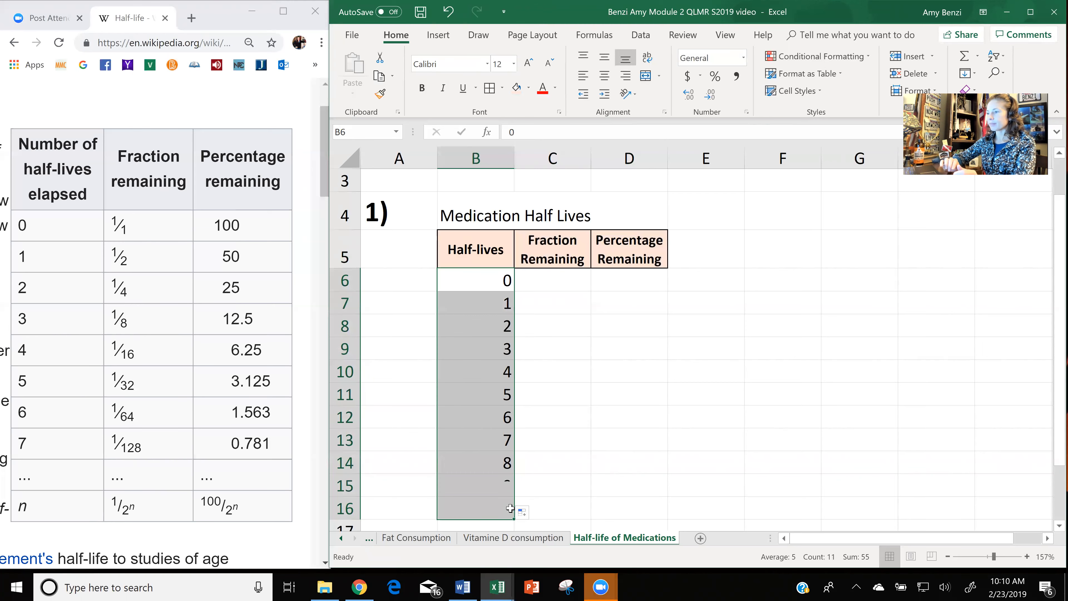
Enter 1 in C6 and the formula =C6/2 in C7 of the Fraction Remaining column.
{"action": "double_click", "coordinate": [561, 276]}
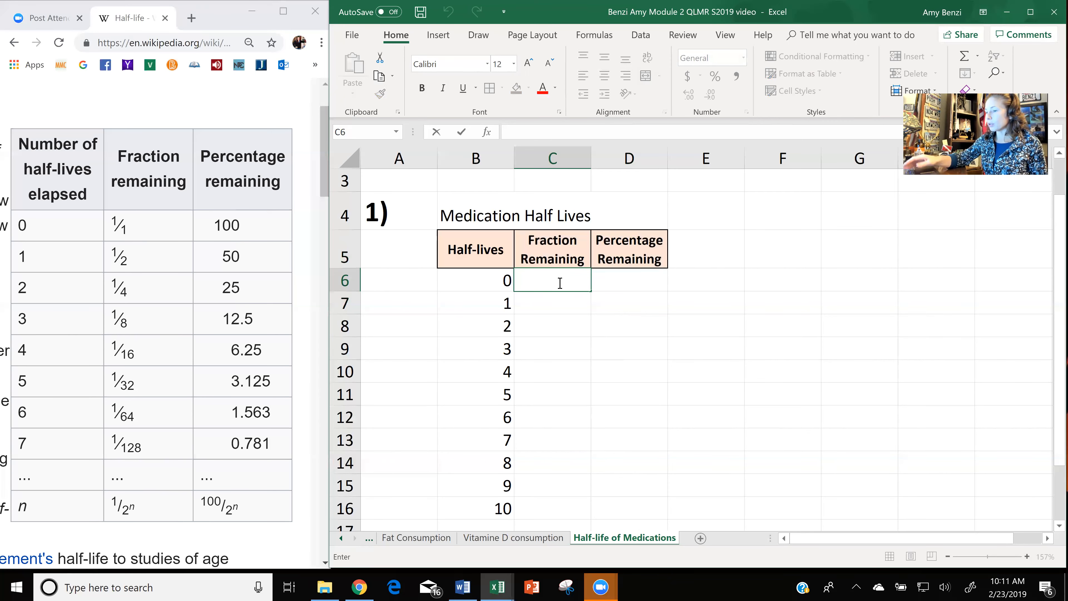
{"action": "type", "text": "1"}
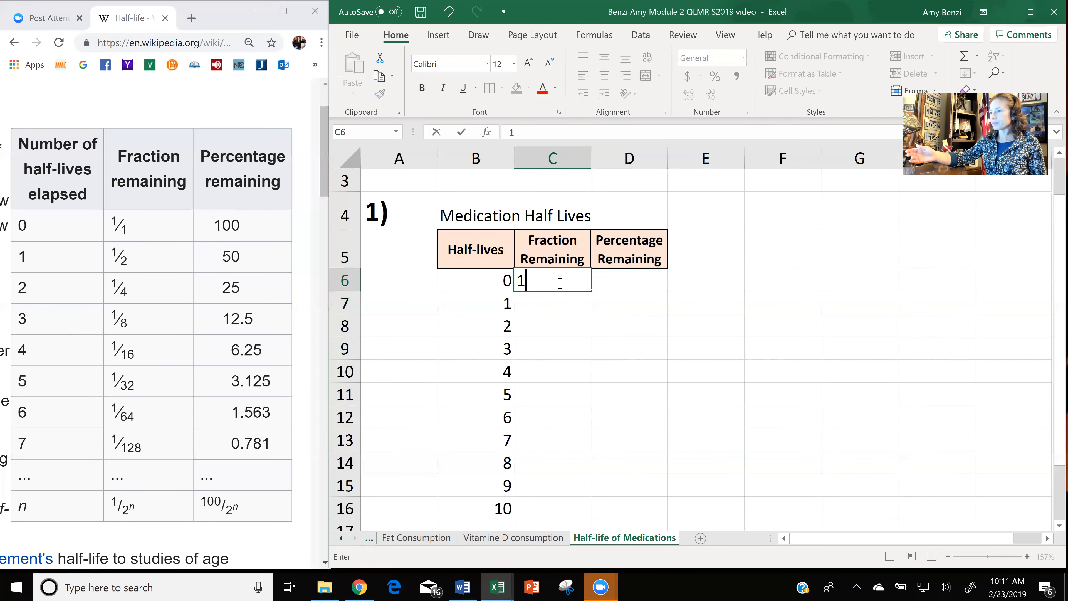
{"action": "key", "text": "Return"}
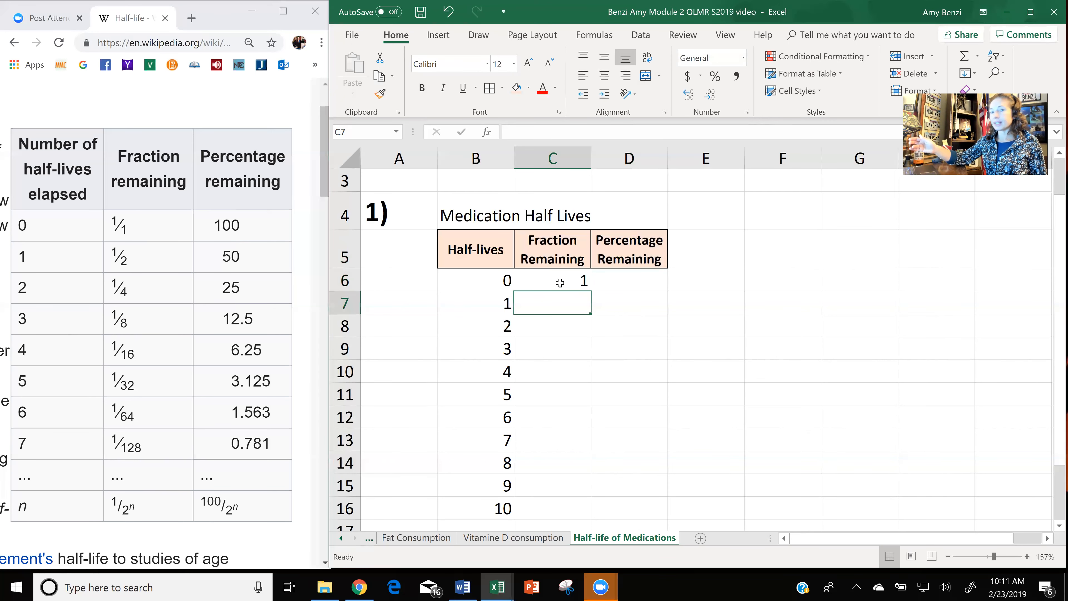
{"action": "type", "text": "="}
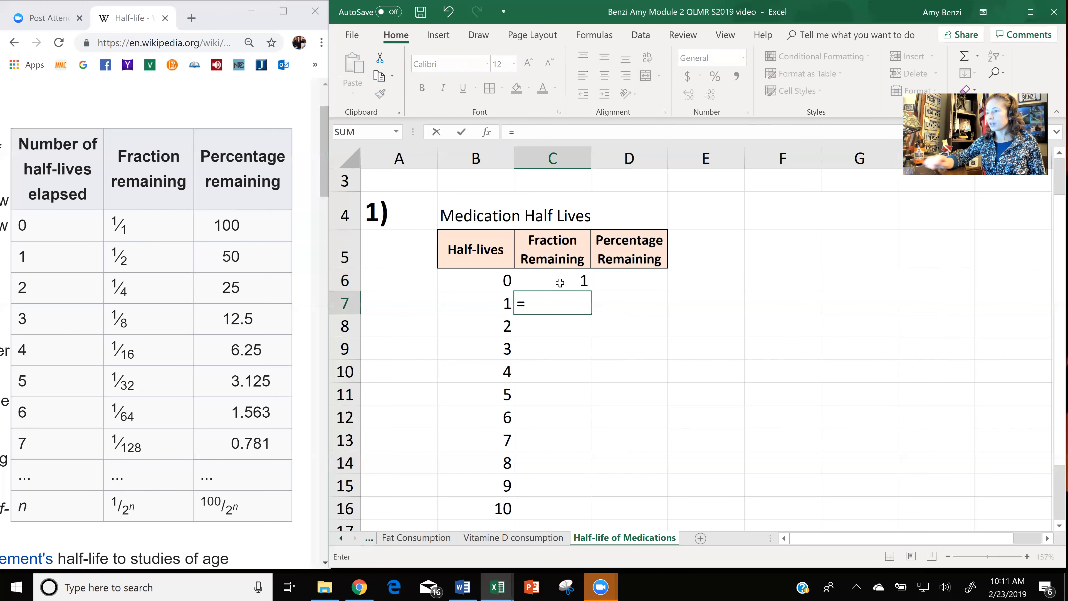
{"action": "left_click", "coordinate": [559, 281]}
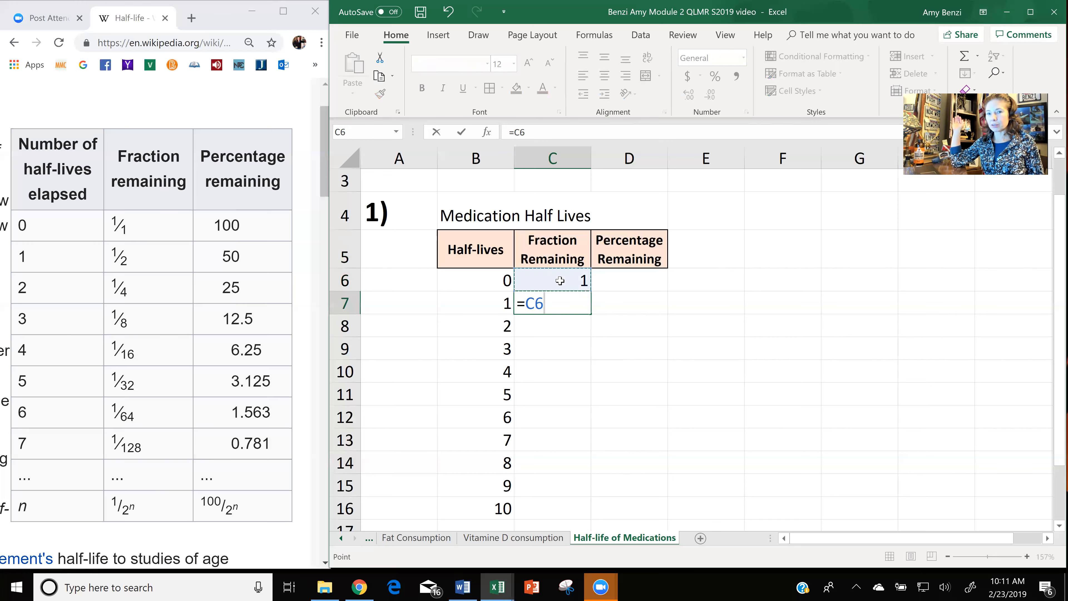
{"action": "type", "text": "/2"}
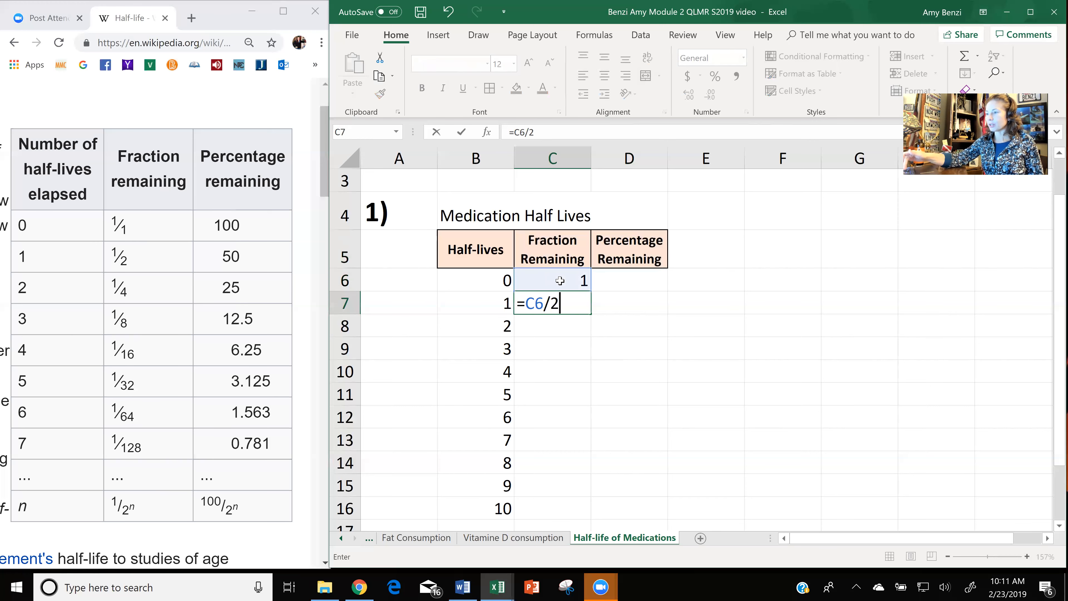
{"action": "key", "text": "Return"}
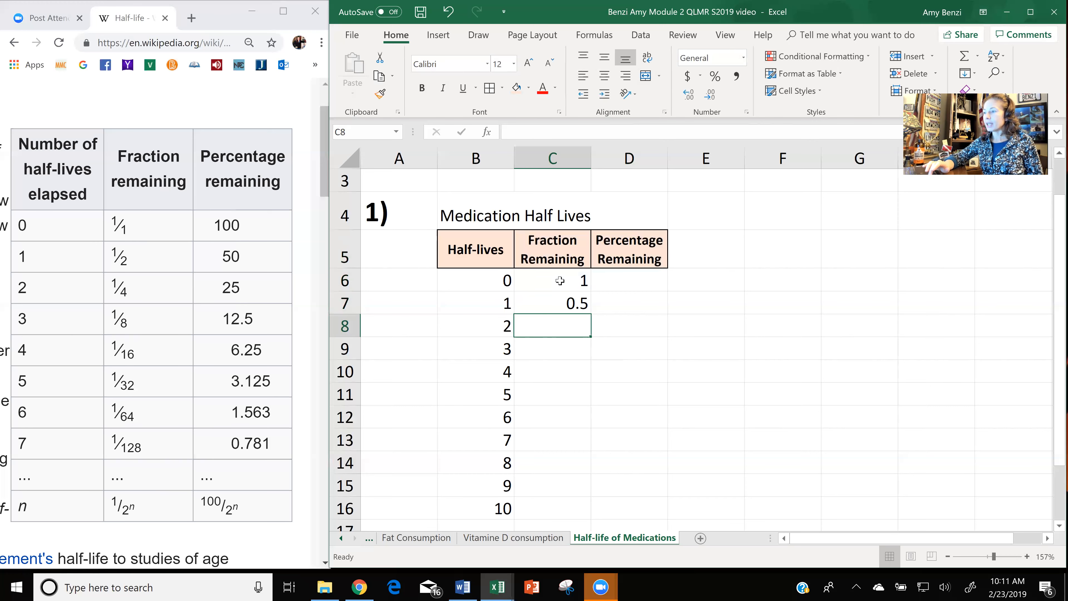
Examine the formula in C7 and the cell it refers to.
{"action": "left_click", "coordinate": [563, 302]}
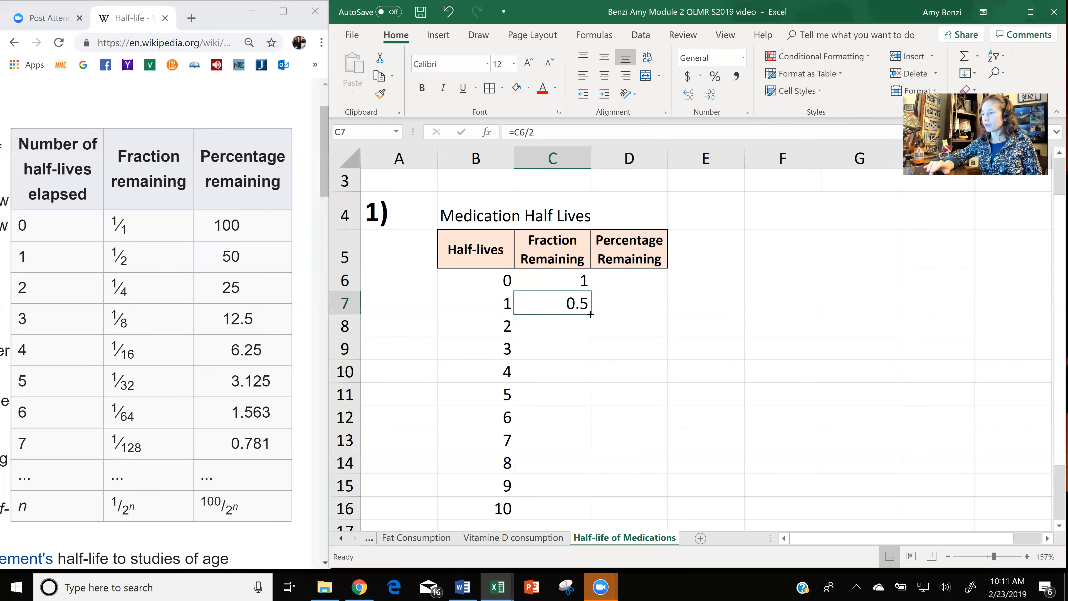
{"action": "double_click", "coordinate": [538, 300]}
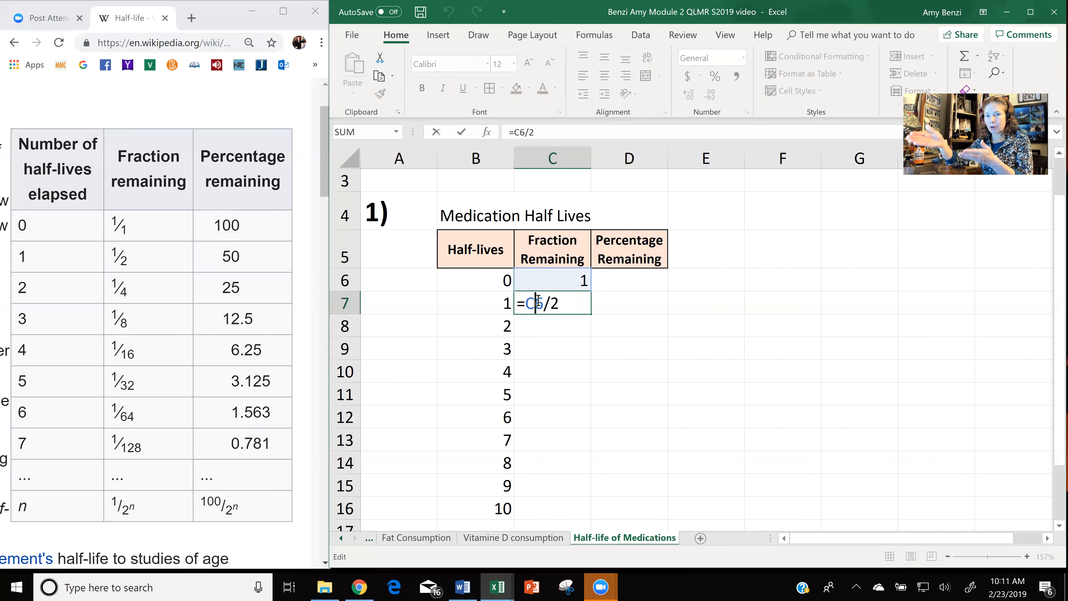
{"action": "key", "text": "Return"}
{"action": "left_click", "coordinate": [566, 304]}
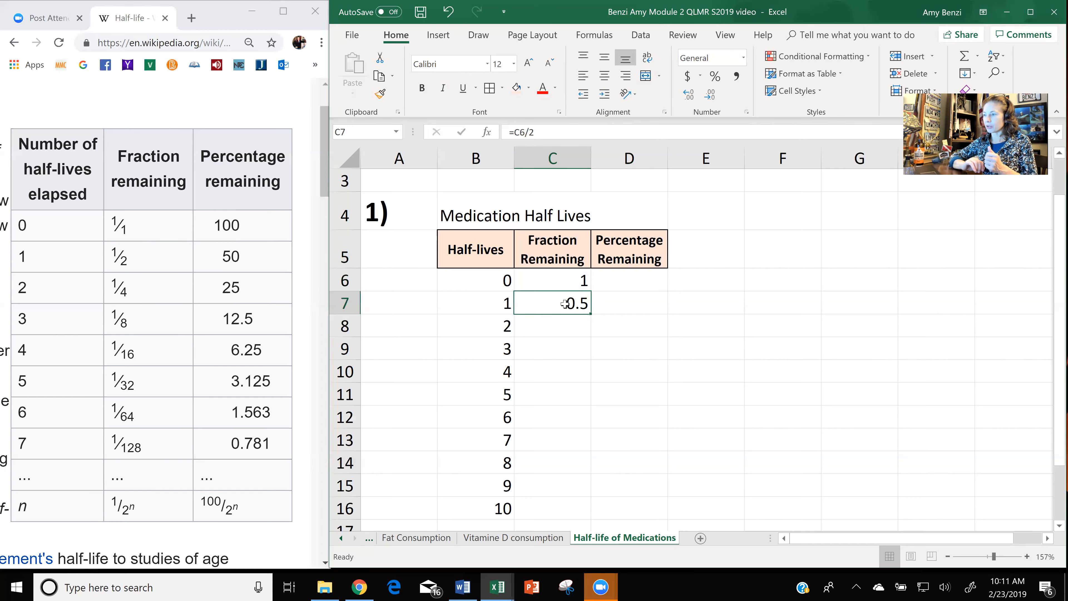
{"action": "double_click", "coordinate": [565, 304]}
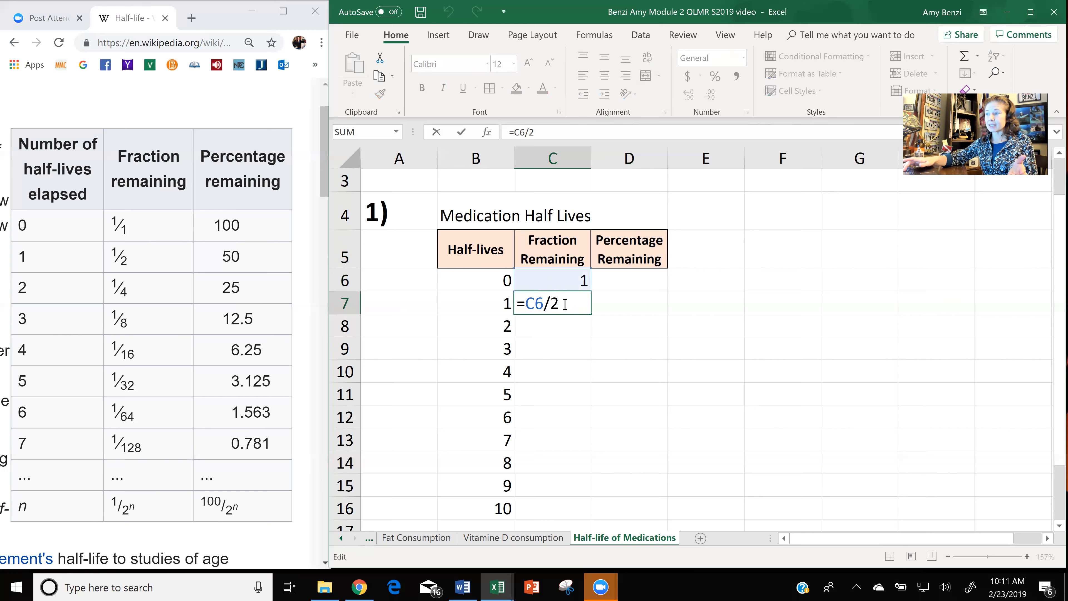
{"action": "key", "text": "Return"}
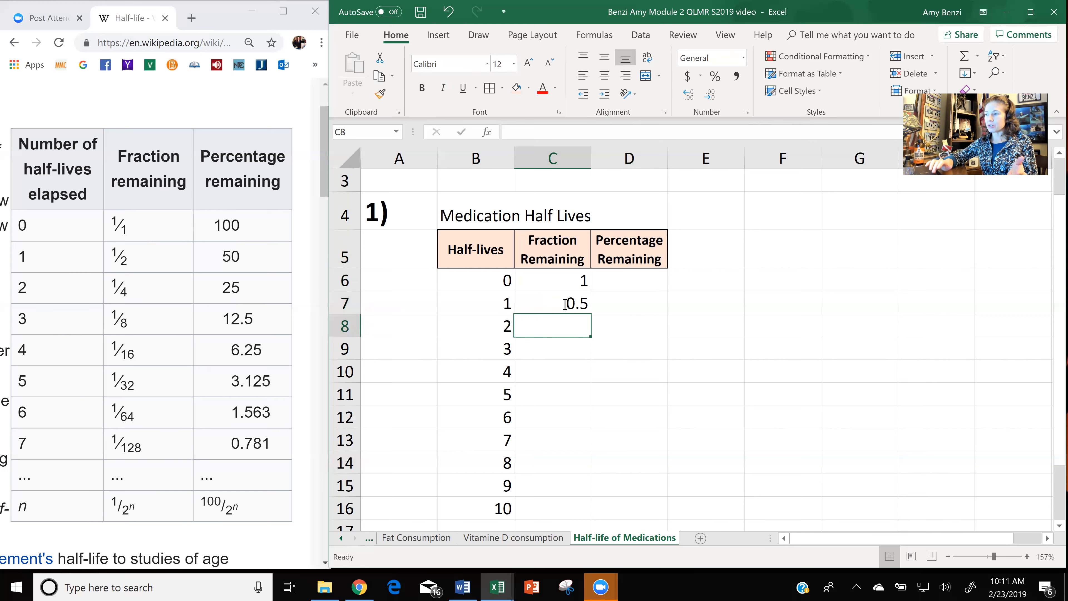
{"action": "double_click", "coordinate": [565, 305]}
{"action": "key", "text": "Return"}
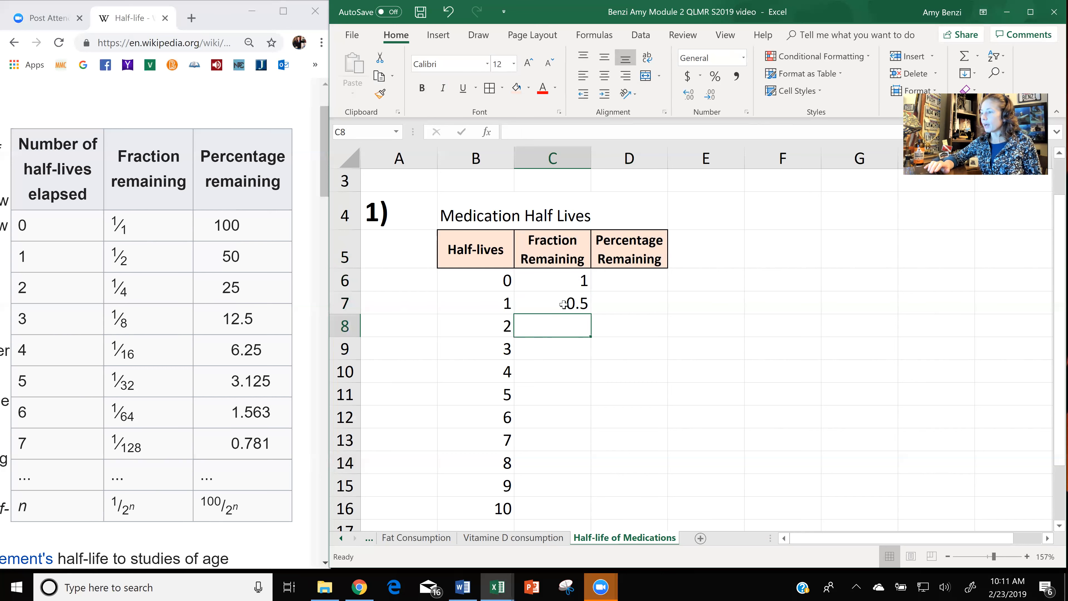
Fill the halving formula in C7 down the Fraction Remaining column to C16.
{"action": "left_click", "coordinate": [563, 304]}
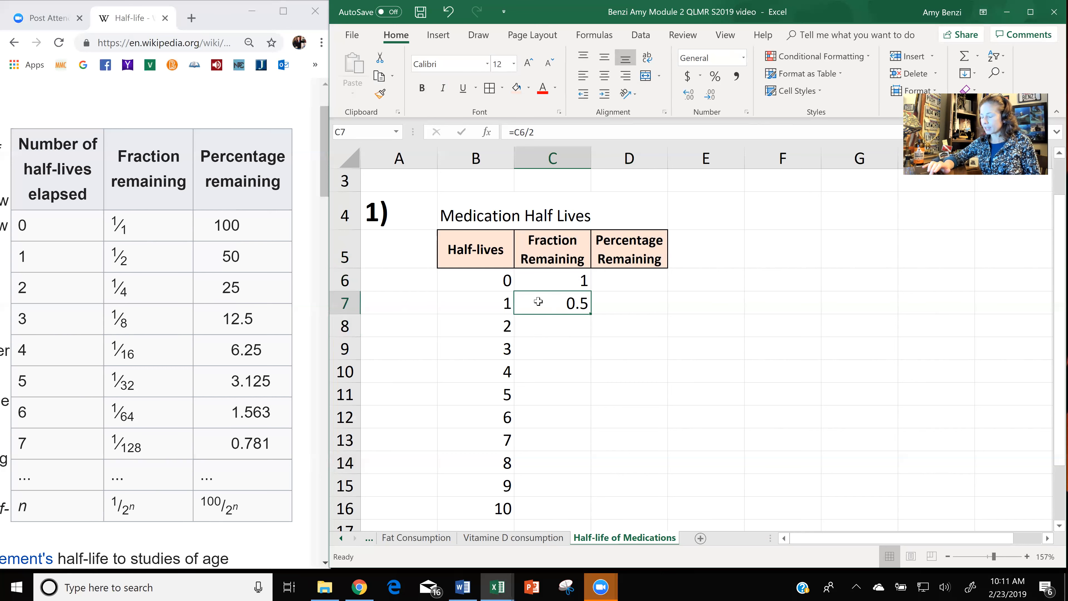
{"action": "double_click", "coordinate": [591, 313]}
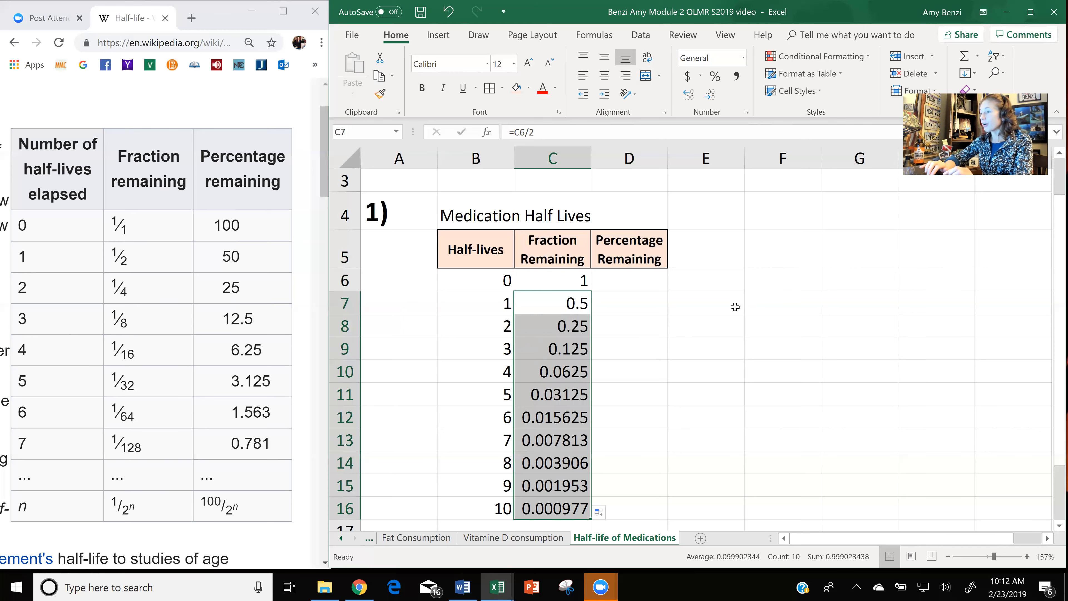
{"action": "scroll", "coordinate": [735, 307], "scroll_direction": "down", "scroll_amount": 1}
{"action": "scroll", "coordinate": [801, 387], "scroll_direction": "up", "scroll_amount": 1}
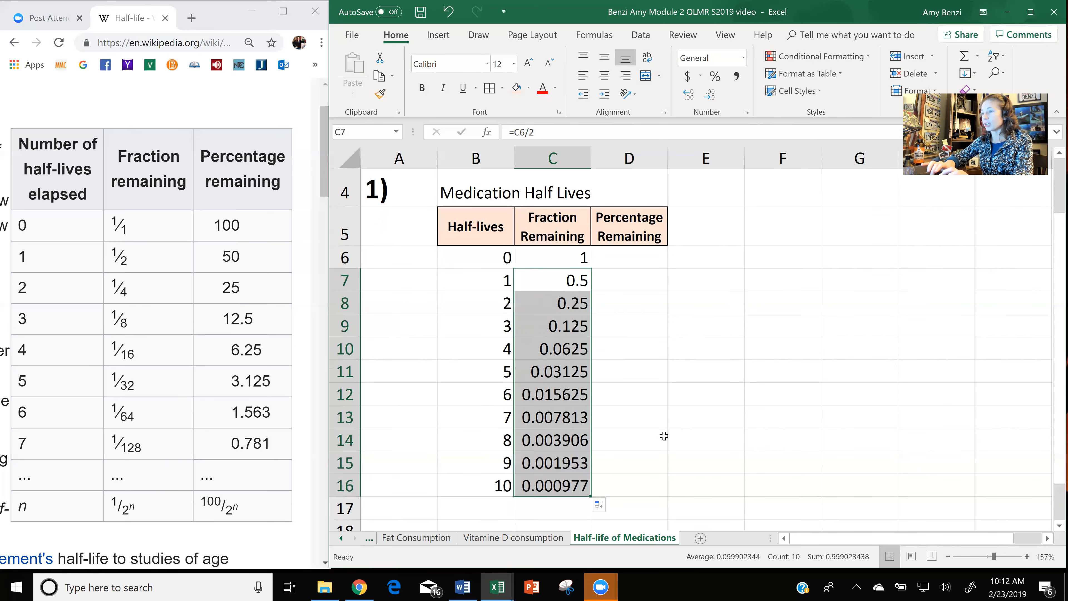
Copy the Fraction Remaining values C6:C16 into D6:D16 of the Percentage Remaining column and clear the copy marquee.
{"action": "left_click", "coordinate": [224, 228]}
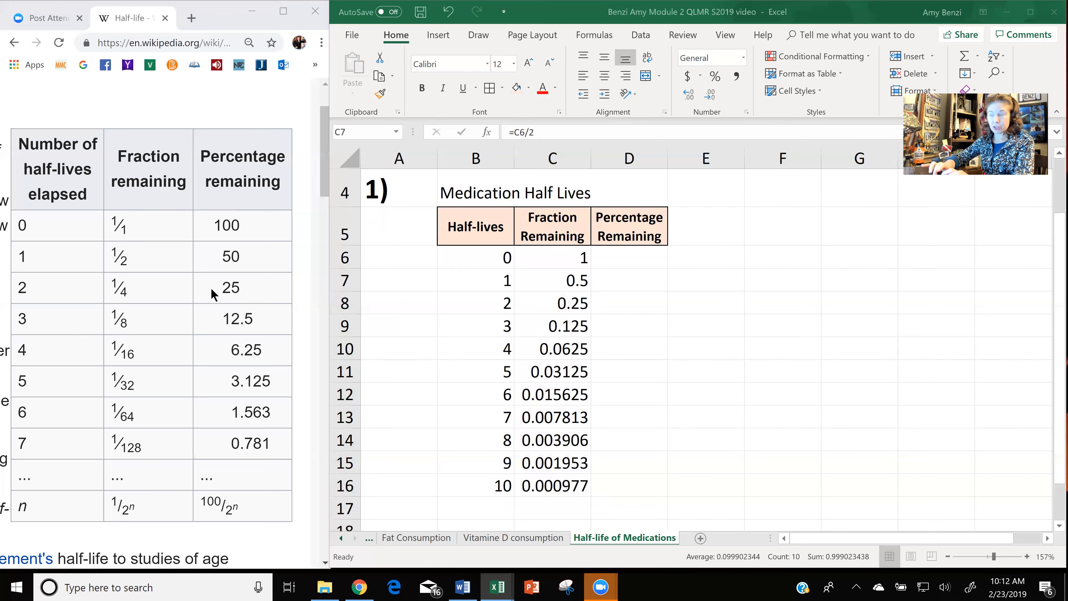
{"action": "left_click", "coordinate": [566, 257]}
{"action": "left_click_drag", "start_coordinate": [566, 256], "coordinate": [572, 487]}
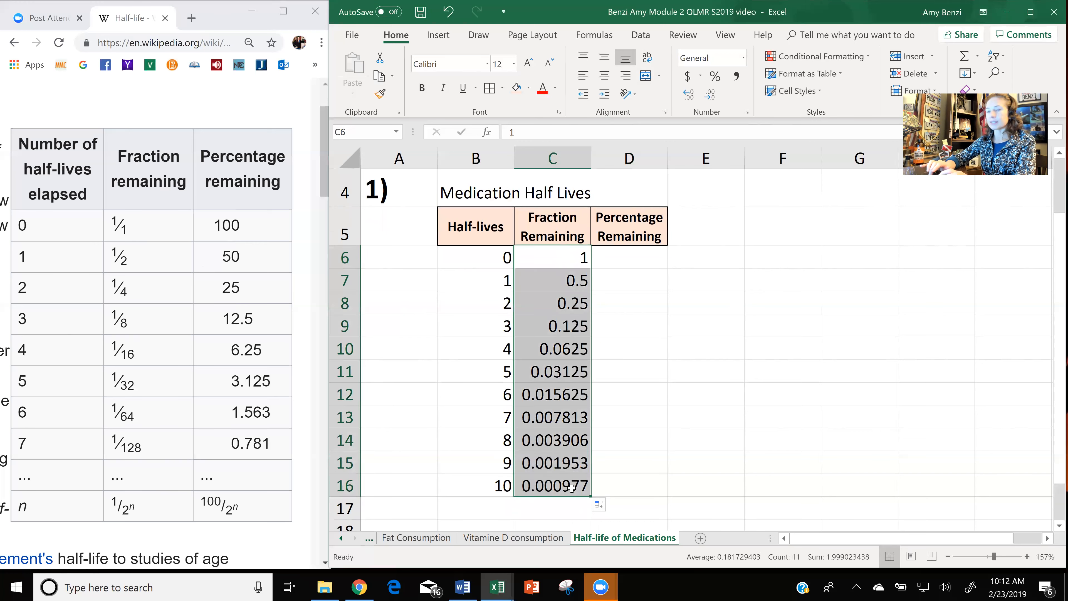
{"action": "key", "text": "ctrl+c"}
{"action": "left_click_drag", "start_coordinate": [629, 257], "coordinate": [647, 478]}
{"action": "key", "text": "ctrl+v"}
{"action": "left_click", "coordinate": [761, 410]}
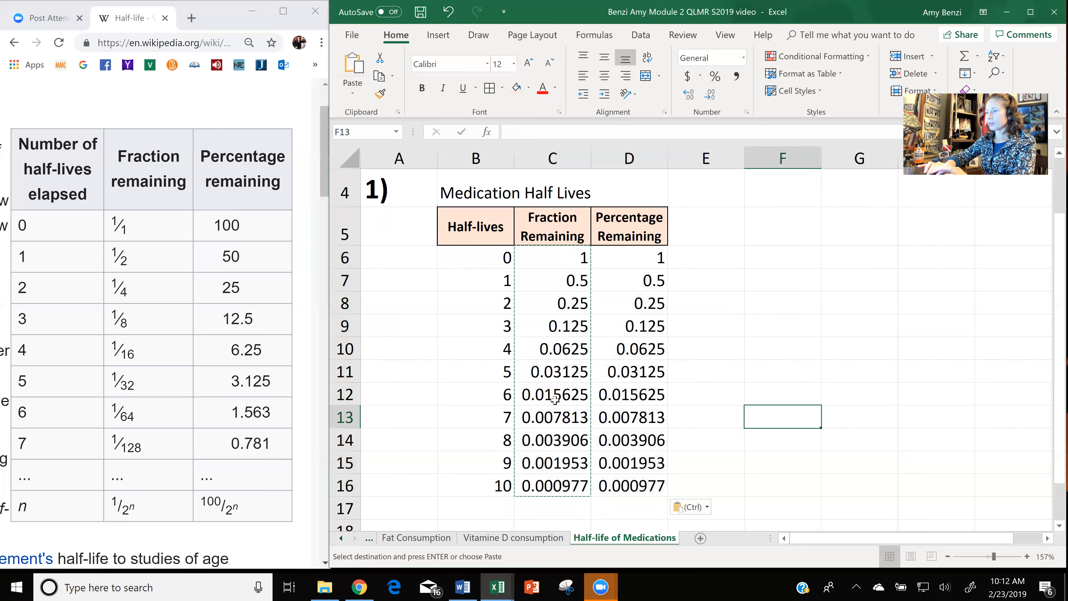
{"action": "scroll", "coordinate": [555, 399], "scroll_direction": "up", "scroll_amount": 10, "text": "ctrl"}
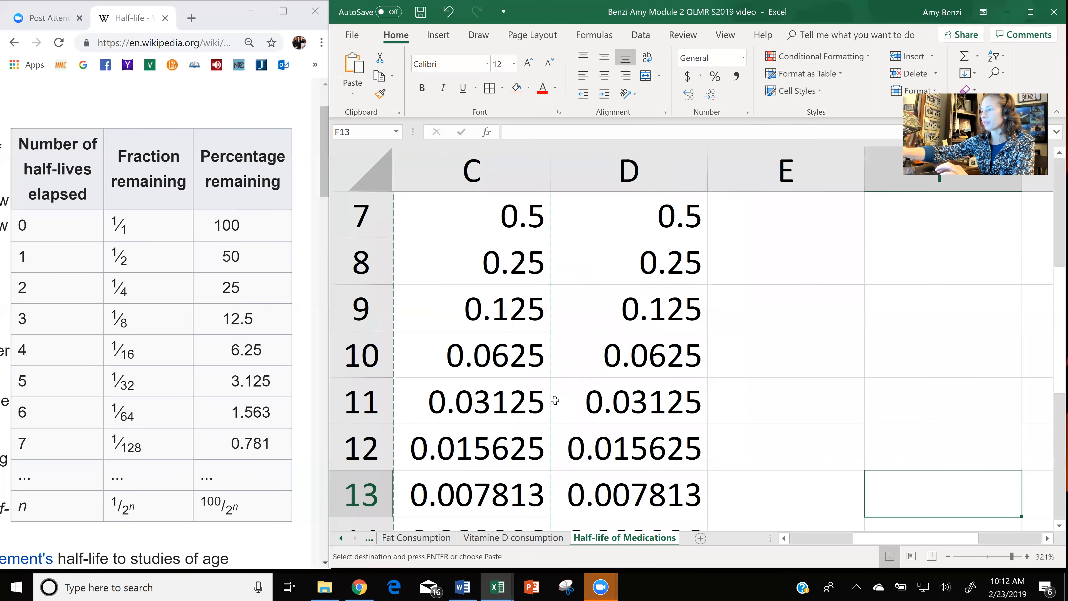
{"action": "scroll", "coordinate": [555, 400], "scroll_direction": "down", "scroll_amount": 8, "text": "ctrl"}
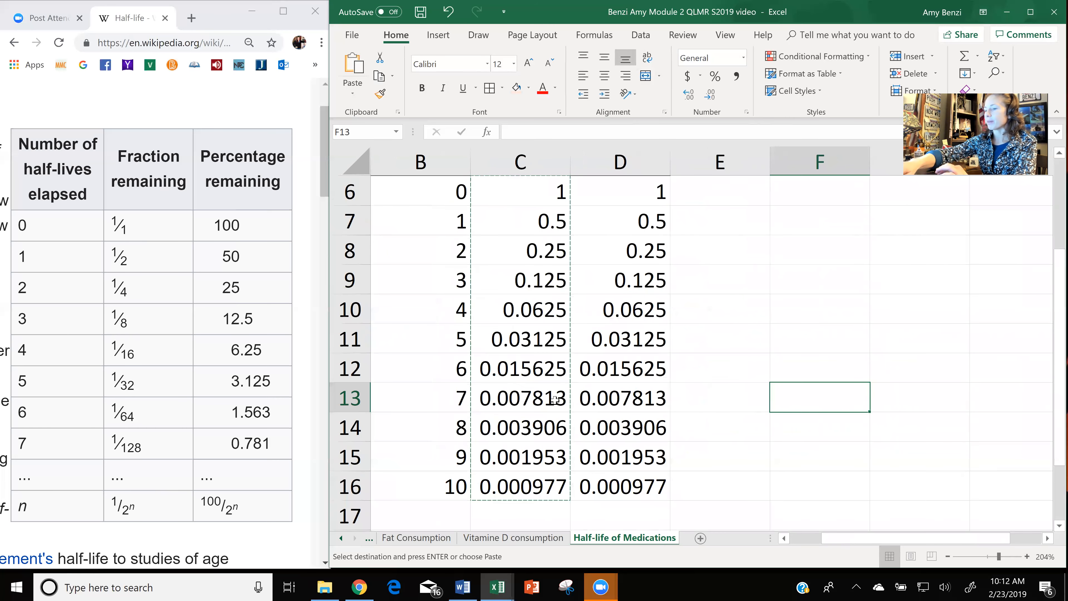
{"action": "key", "text": "Escape"}
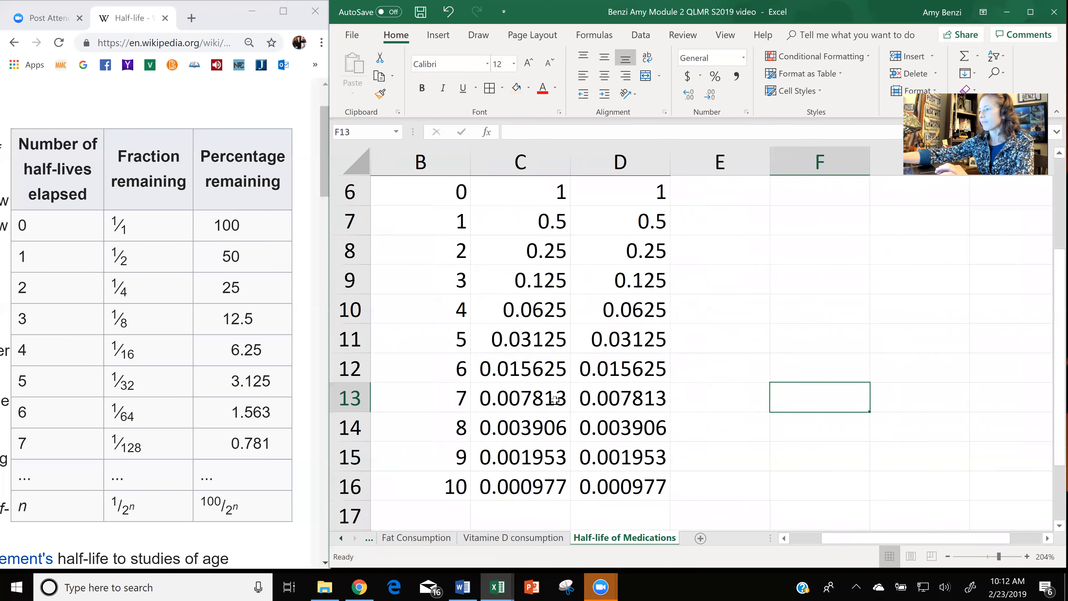
{"action": "scroll", "coordinate": [555, 399], "scroll_direction": "down", "scroll_amount": 5, "text": "ctrl"}
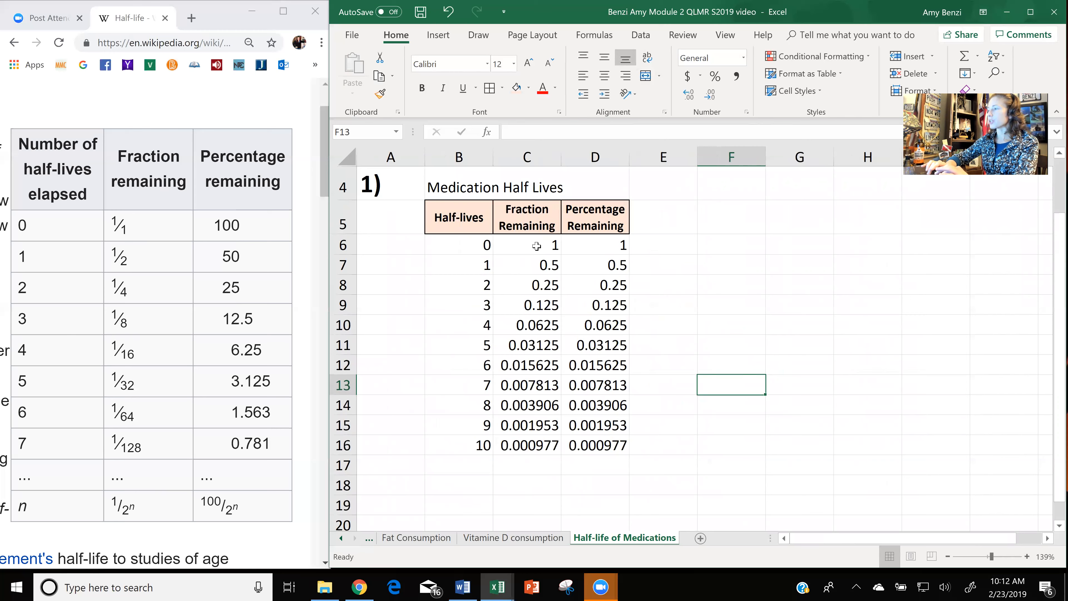
Maximize the workbook window and apply the Fraction number format to C6:C16.
{"action": "left_click_drag", "start_coordinate": [536, 246], "coordinate": [524, 448]}
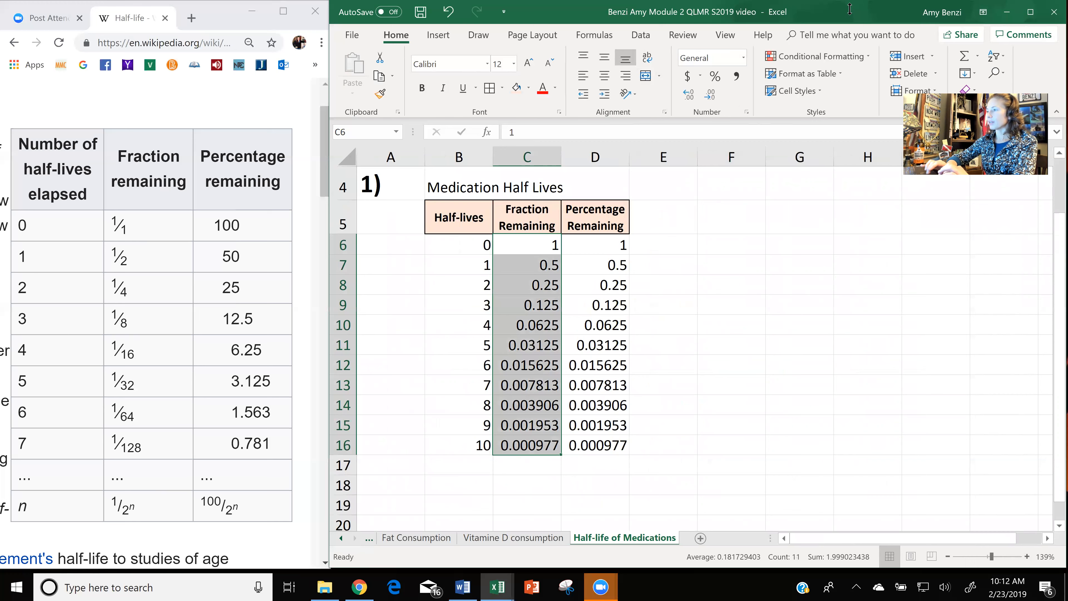
{"action": "left_click", "coordinate": [1031, 19]}
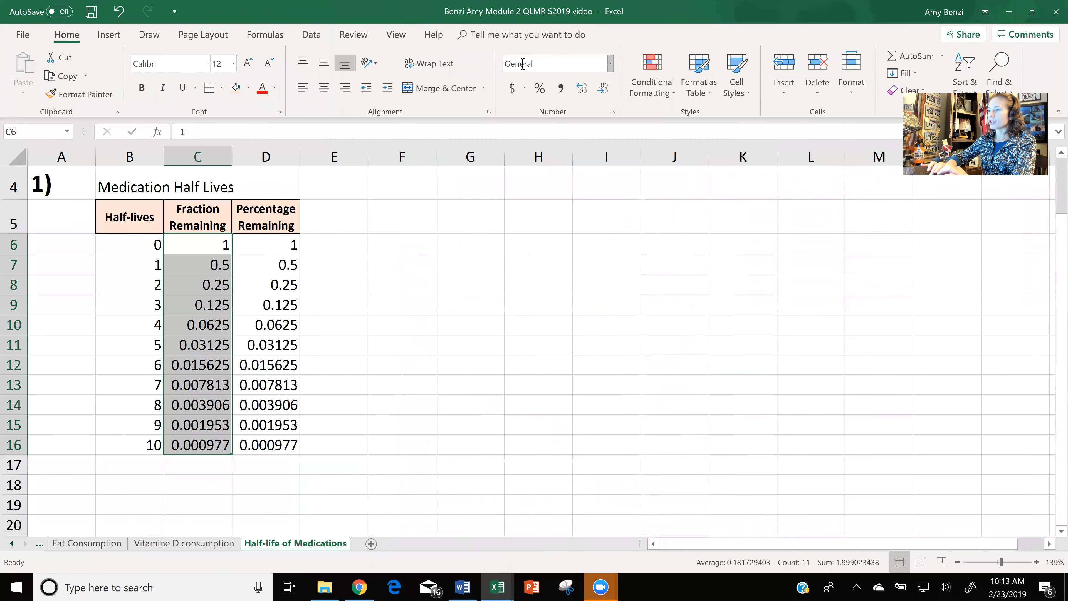
{"action": "left_click", "coordinate": [611, 65]}
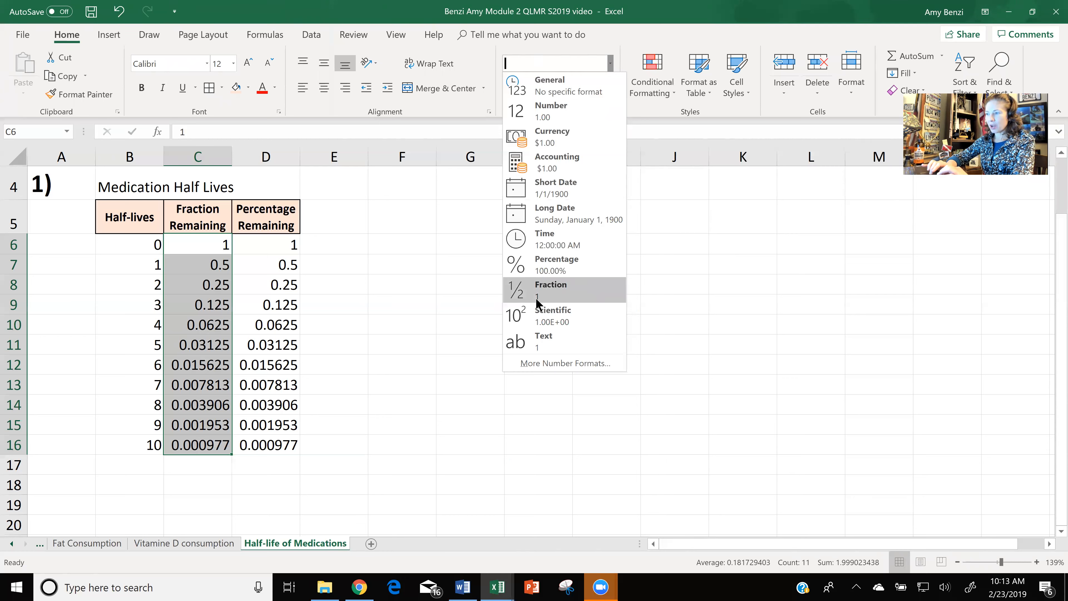
{"action": "left_click", "coordinate": [551, 293]}
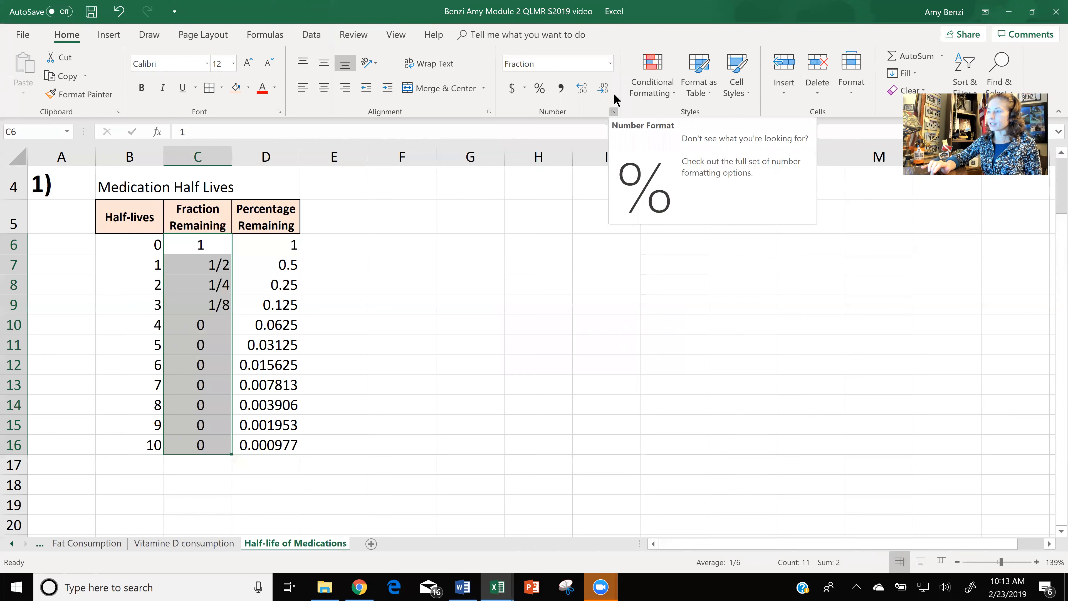
Set the fraction type of C6:C16 to Up to three digits (312/943).
{"action": "left_click", "coordinate": [610, 67]}
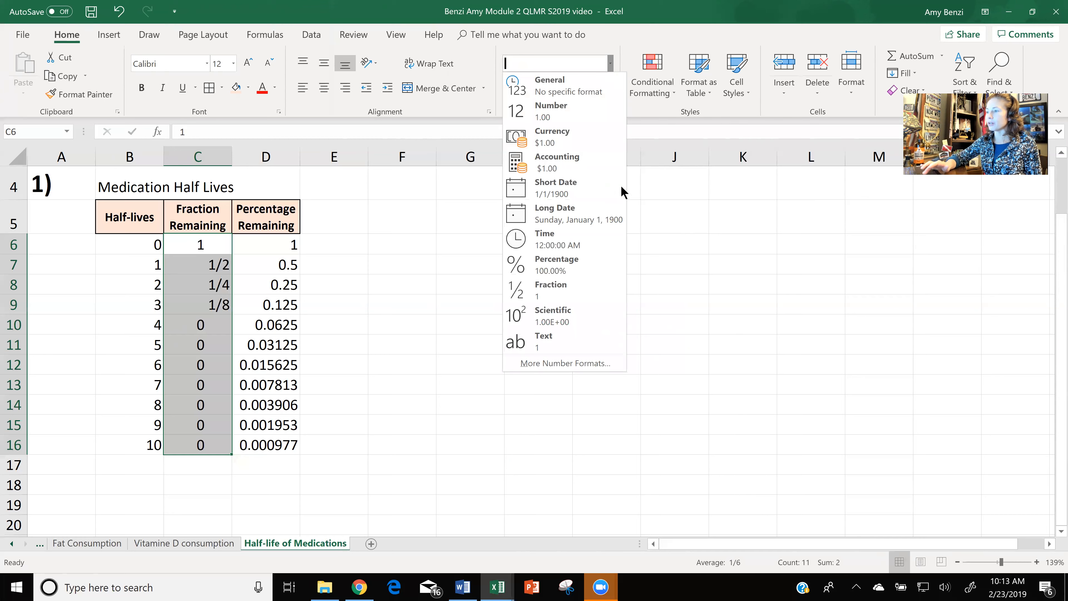
{"action": "left_click", "coordinate": [601, 365]}
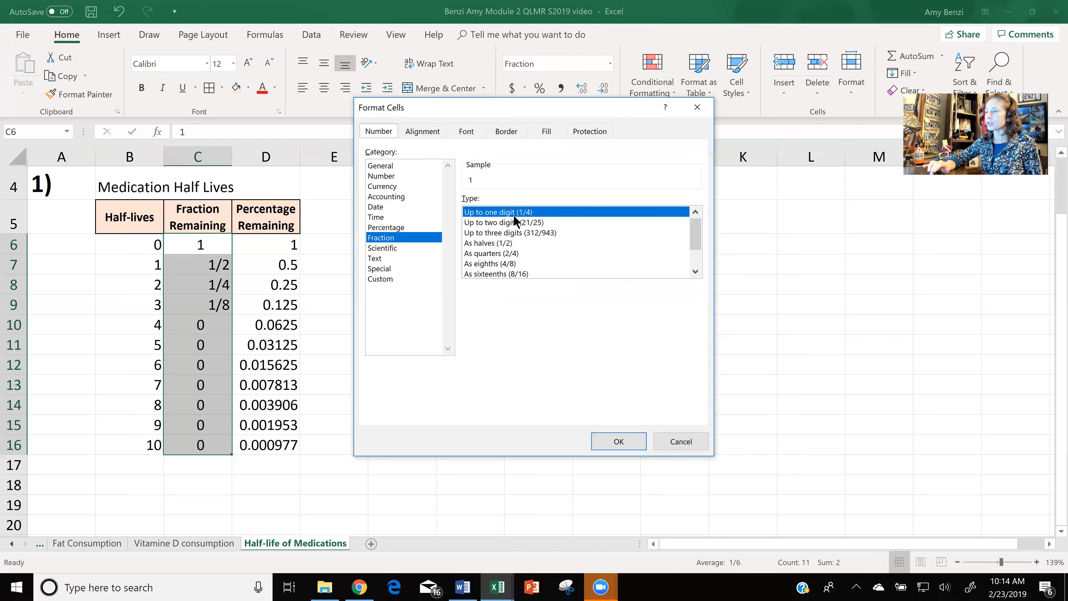
{"action": "left_click", "coordinate": [516, 232]}
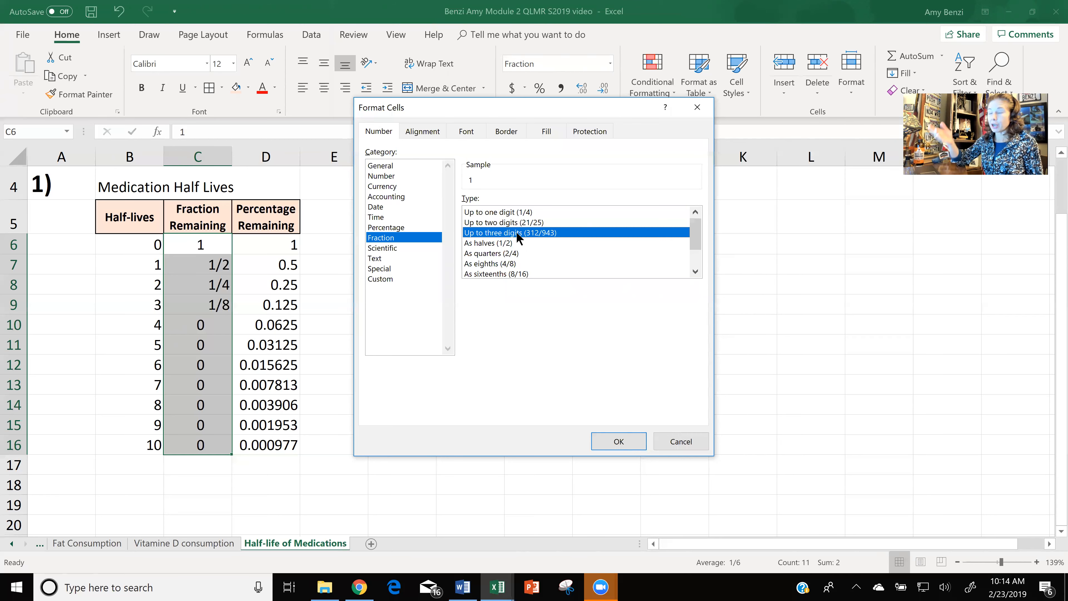
{"action": "left_click", "coordinate": [630, 440]}
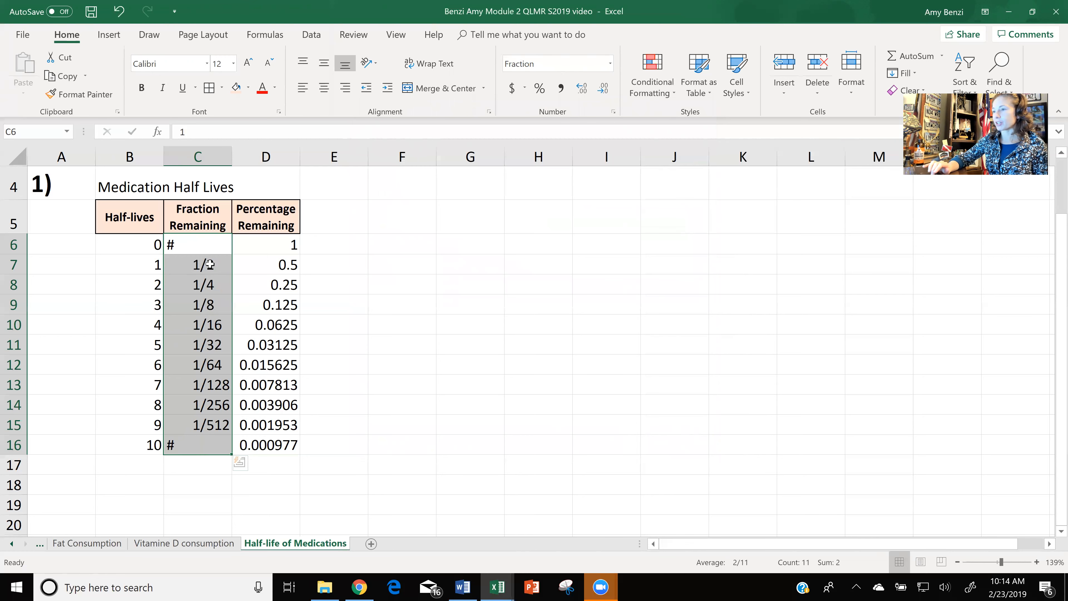
Check the underlying contents of the Fraction Remaining cells C6 and C16 that display # signs.
{"action": "left_click", "coordinate": [205, 243]}
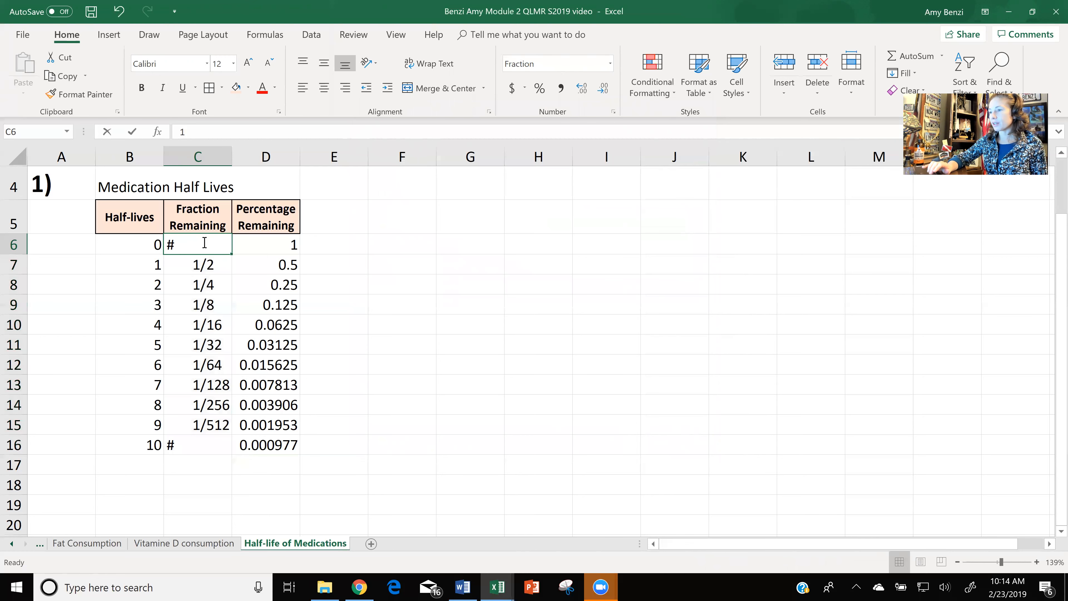
{"action": "double_click", "coordinate": [205, 242]}
{"action": "left_click", "coordinate": [200, 314]}
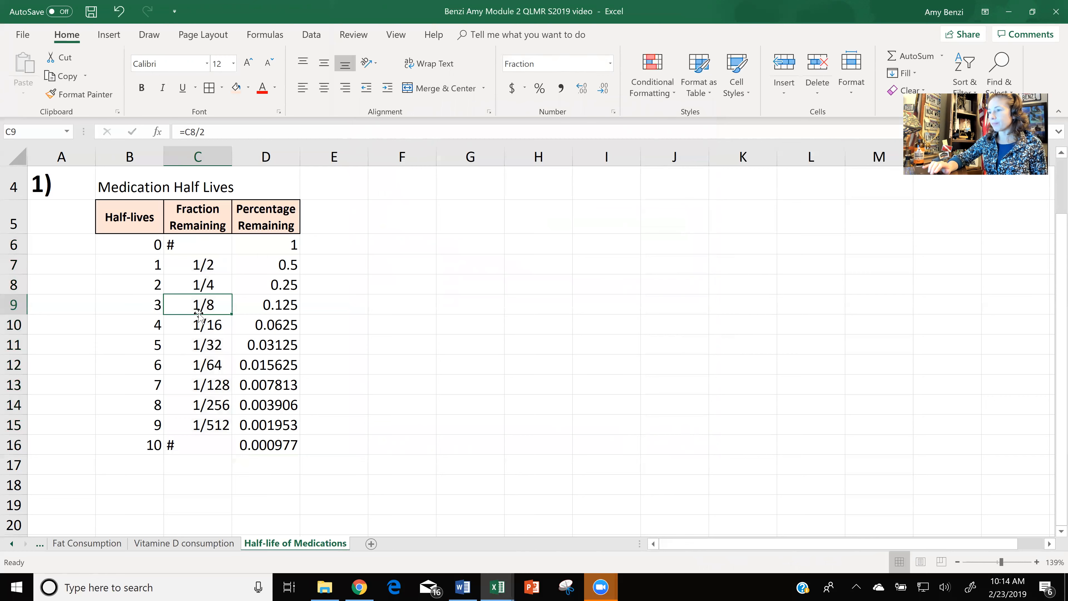
{"action": "left_click", "coordinate": [199, 245]}
{"action": "double_click", "coordinate": [198, 244]}
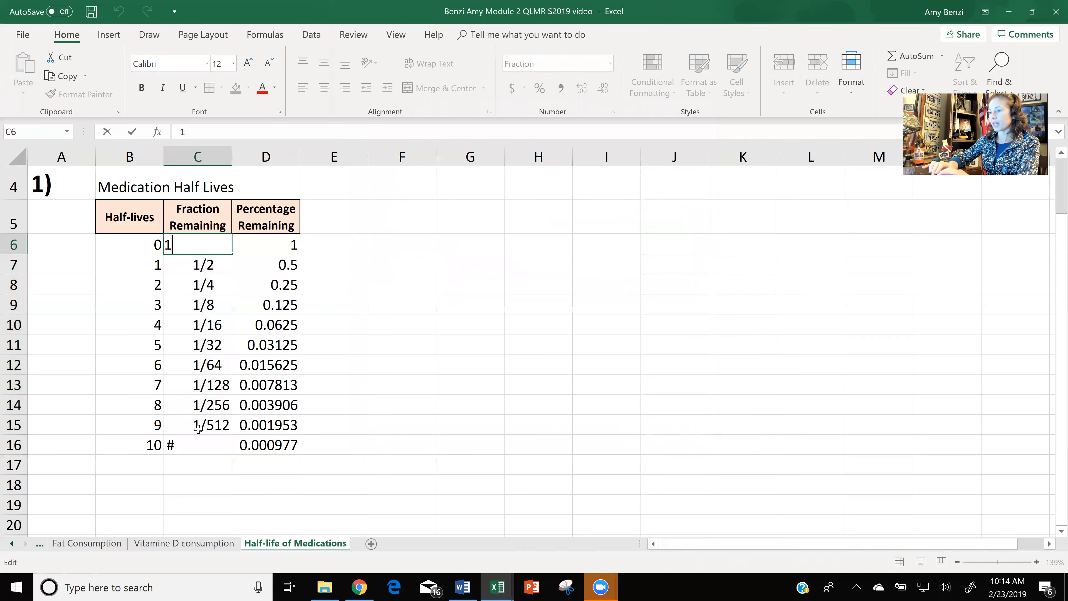
{"action": "left_click", "coordinate": [194, 445]}
{"action": "double_click", "coordinate": [196, 444]}
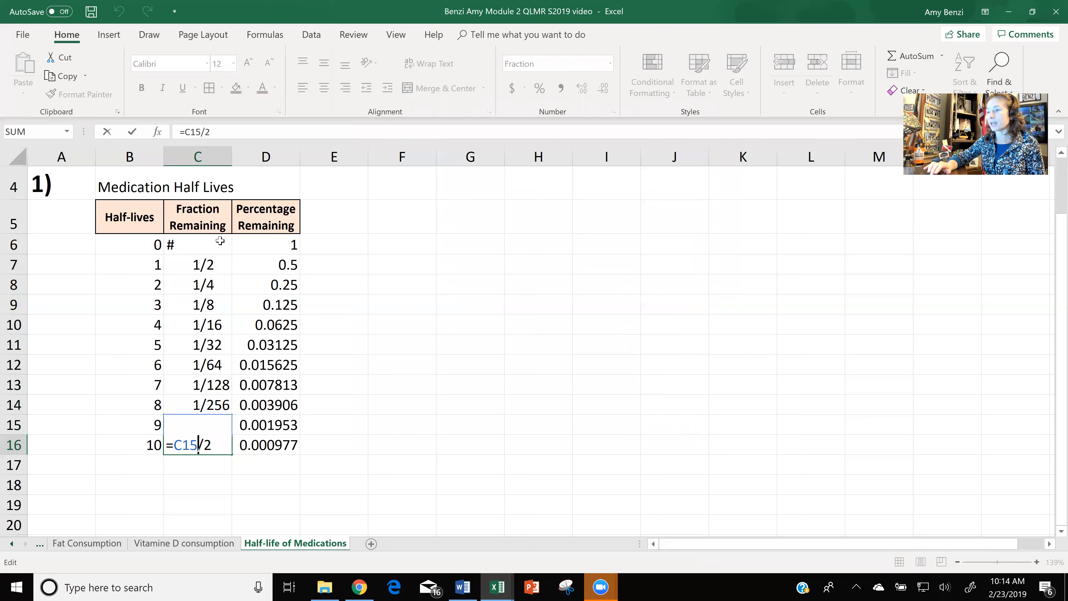
{"action": "key", "text": "Return"}
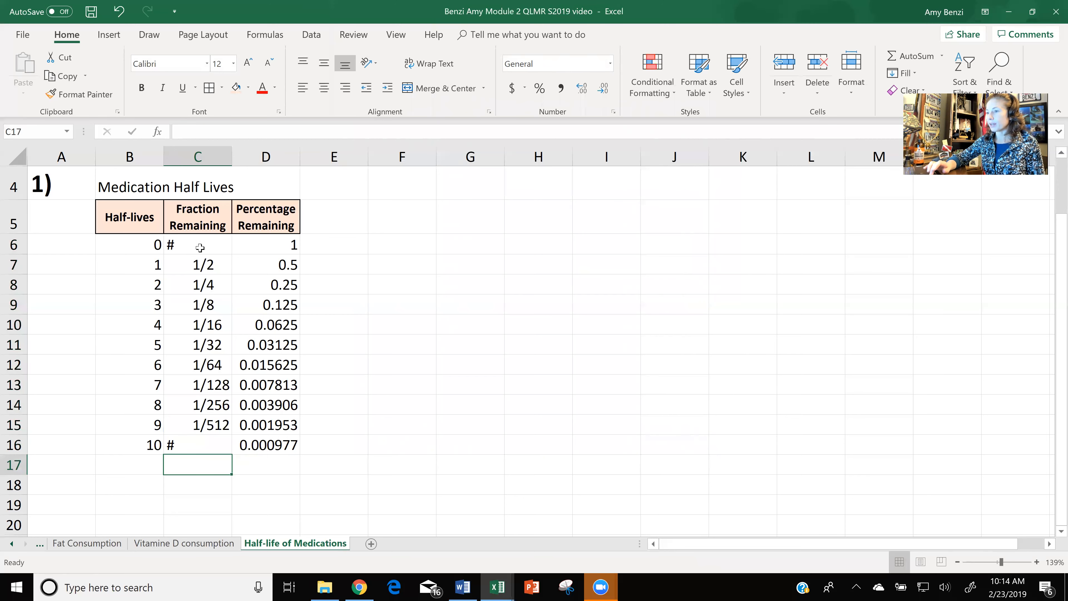
{"action": "left_click", "coordinate": [199, 246]}
{"action": "double_click", "coordinate": [224, 243]}
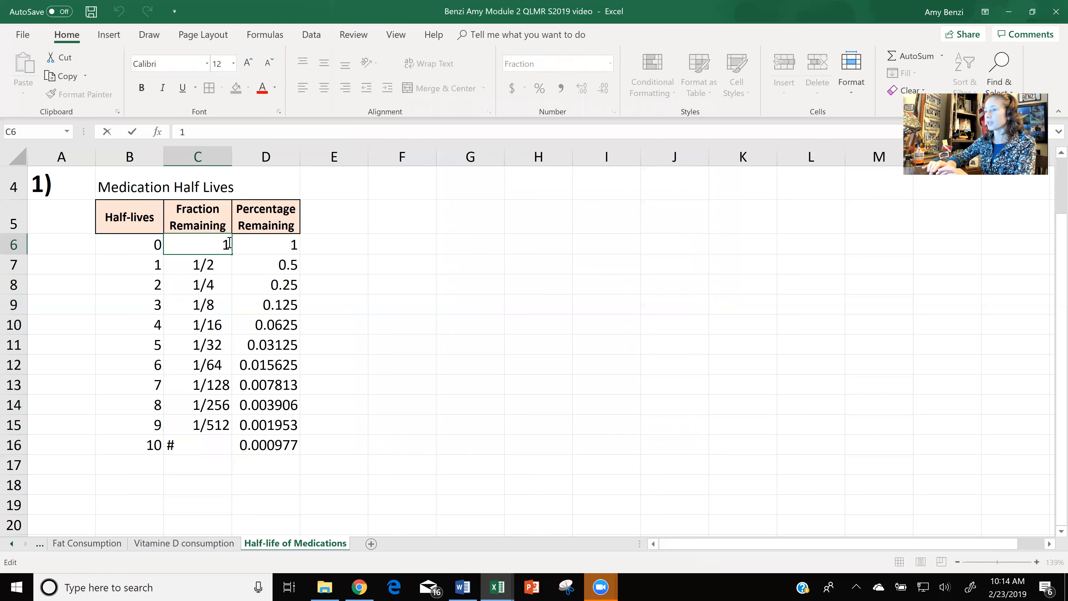
{"action": "left_click", "coordinate": [234, 279]}
Change the number format of C6 to General.
{"action": "left_click", "coordinate": [210, 246]}
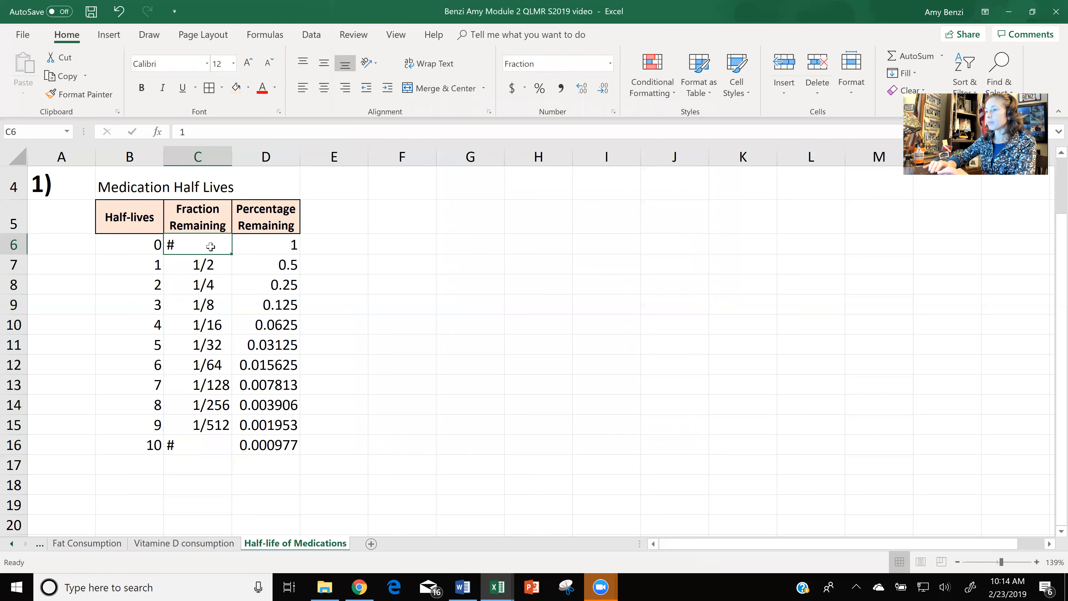
{"action": "left_click", "coordinate": [610, 64]}
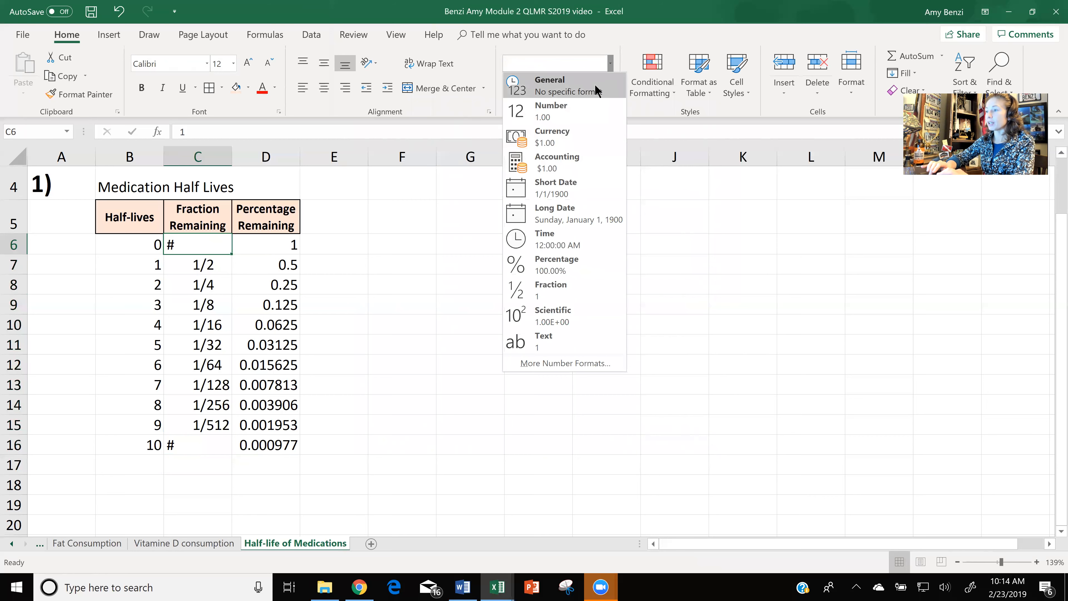
{"action": "left_click", "coordinate": [597, 89]}
{"action": "left_click", "coordinate": [494, 377]}
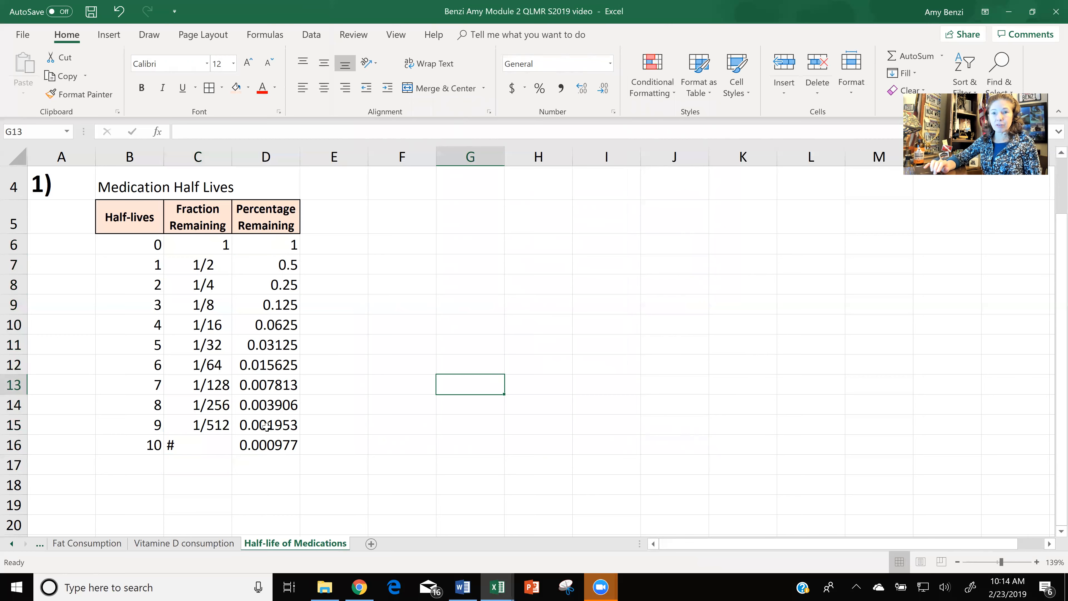
Format the Percentage Remaining values in D6:D16 as percentages.
{"action": "left_click_drag", "start_coordinate": [278, 247], "coordinate": [276, 441]}
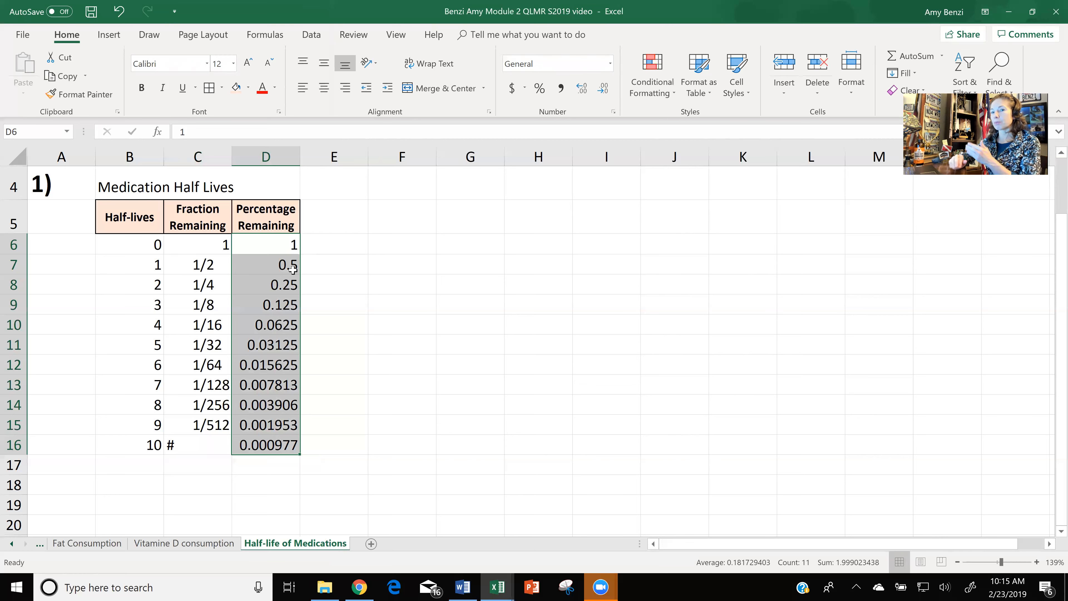
{"action": "left_click", "coordinate": [541, 87]}
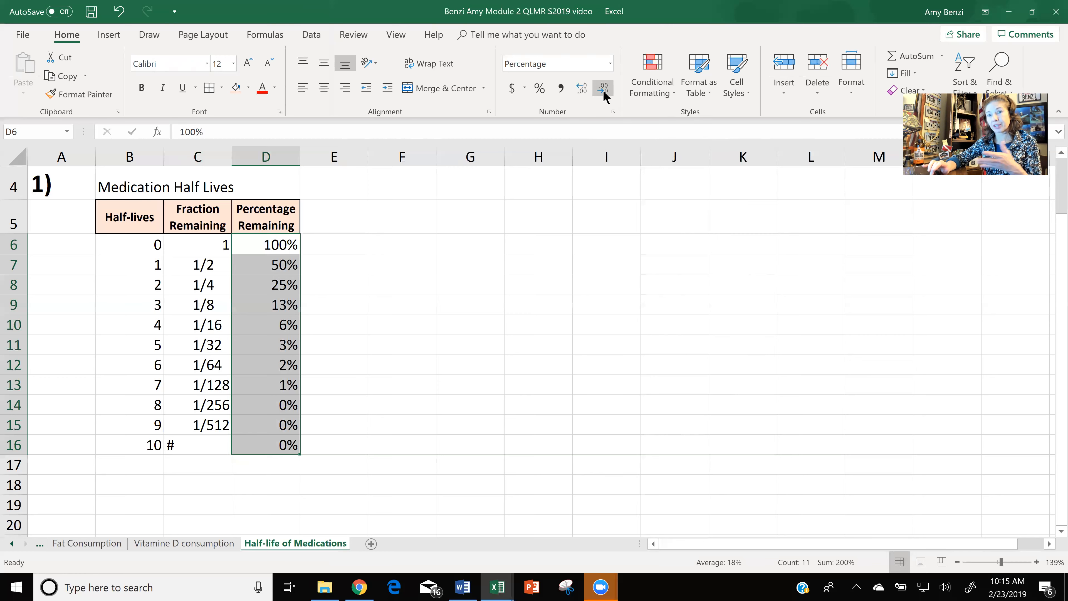
Show the percentages in D6:D16 with one decimal place and apply borders around every cell of the table B5:D16.
{"action": "left_click", "coordinate": [582, 89]}
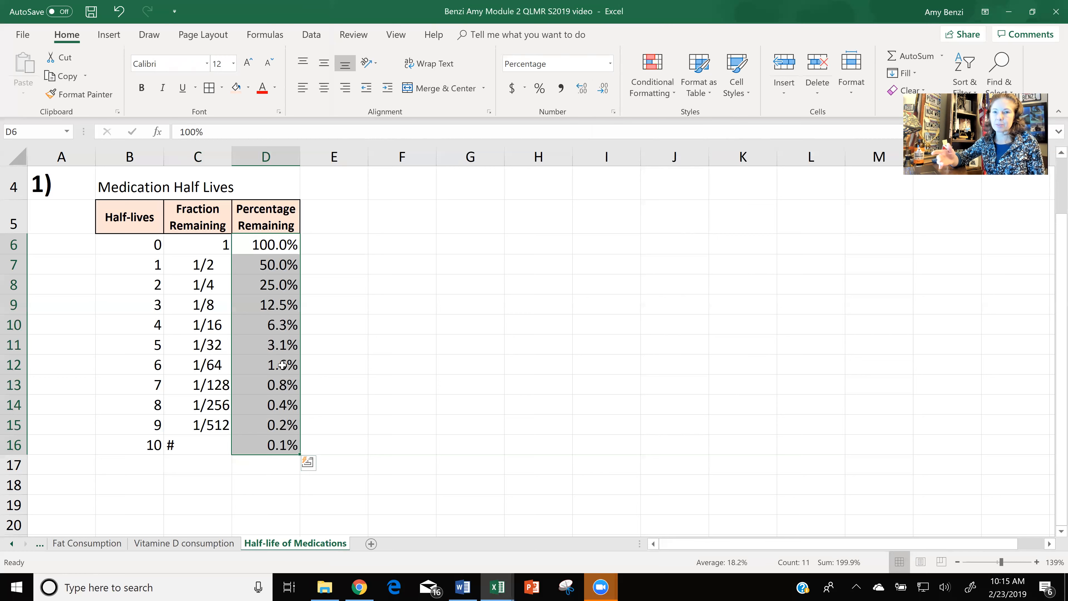
{"action": "left_click", "coordinate": [384, 387]}
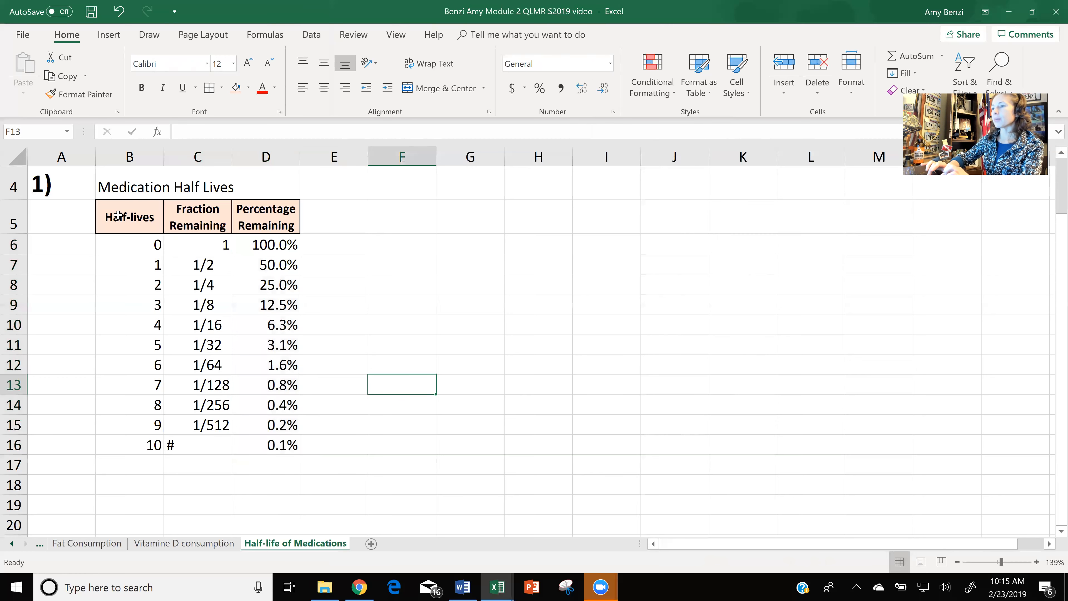
{"action": "left_click_drag", "start_coordinate": [136, 235], "coordinate": [261, 444]}
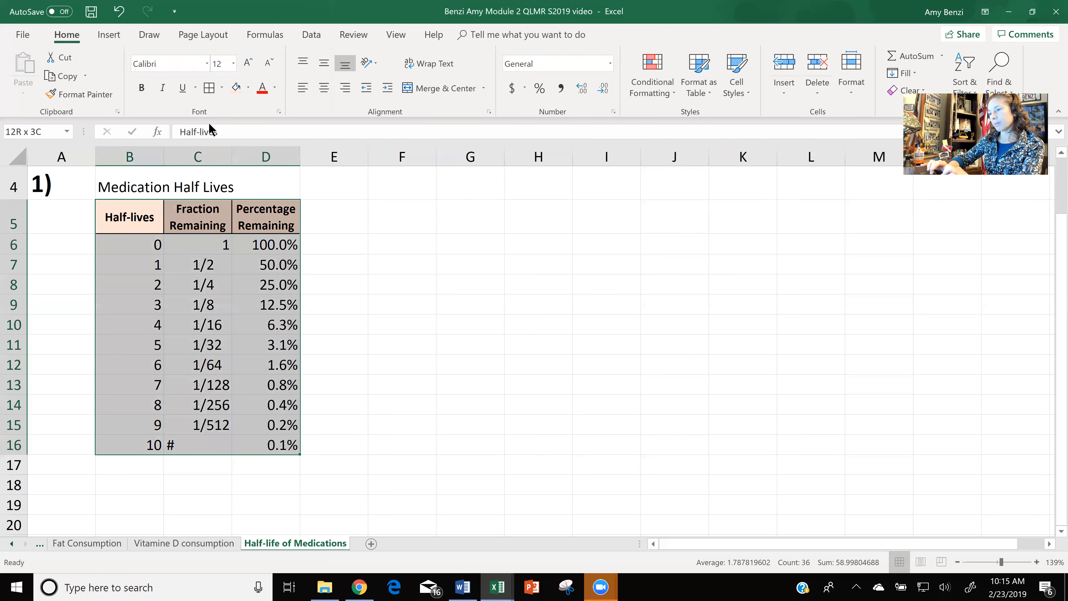
{"action": "left_click", "coordinate": [208, 88]}
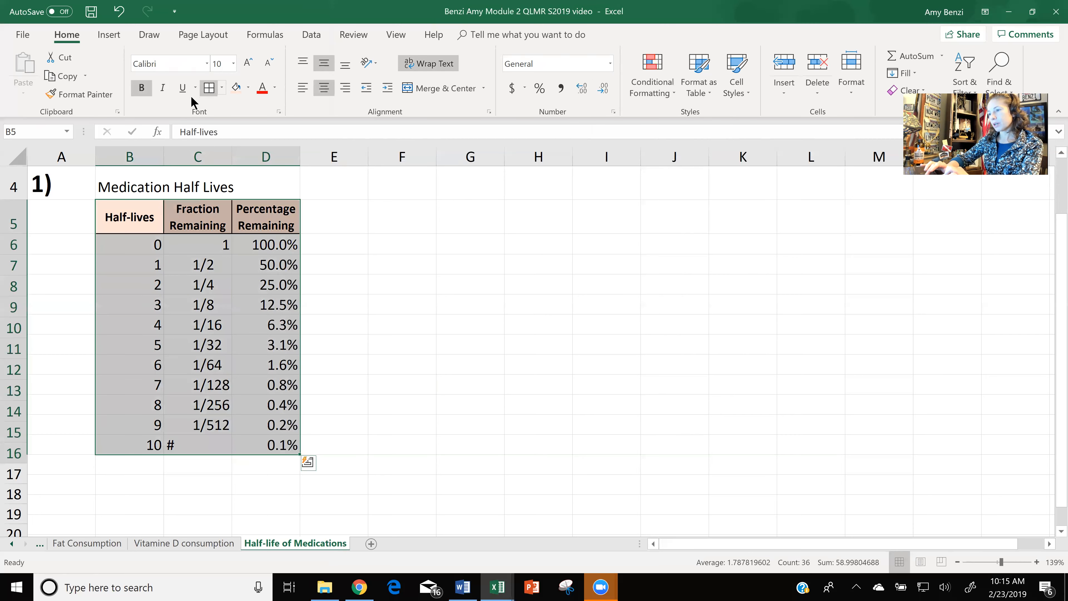
{"action": "left_click", "coordinate": [411, 406]}
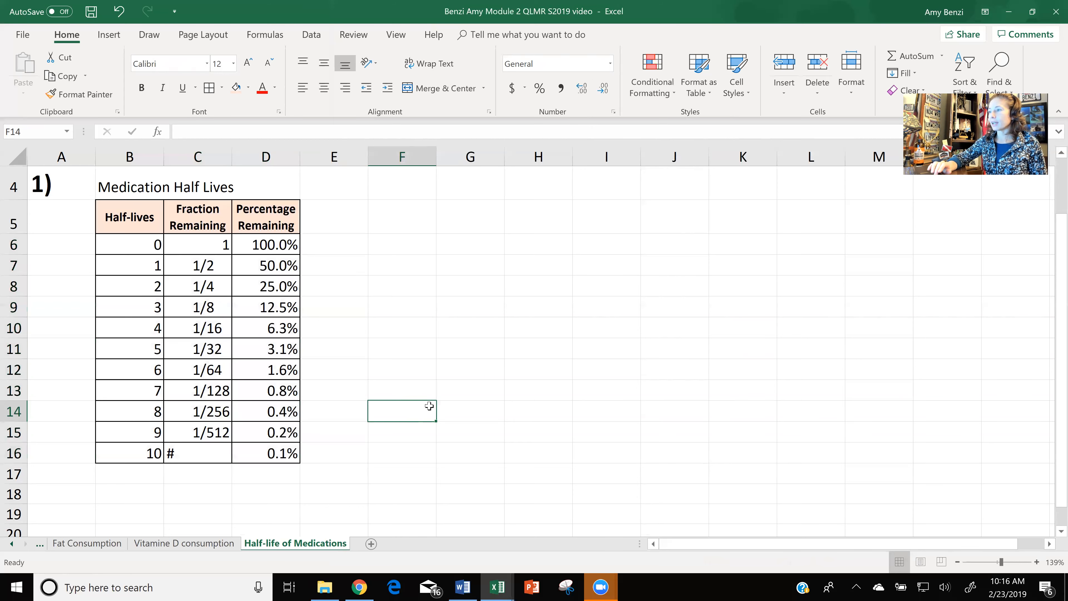
Switch to the Word assignment document and move the yellow highlight box down over the bullet about the half-life regression for ibuprofen.
{"action": "left_click", "coordinate": [1032, 12]}
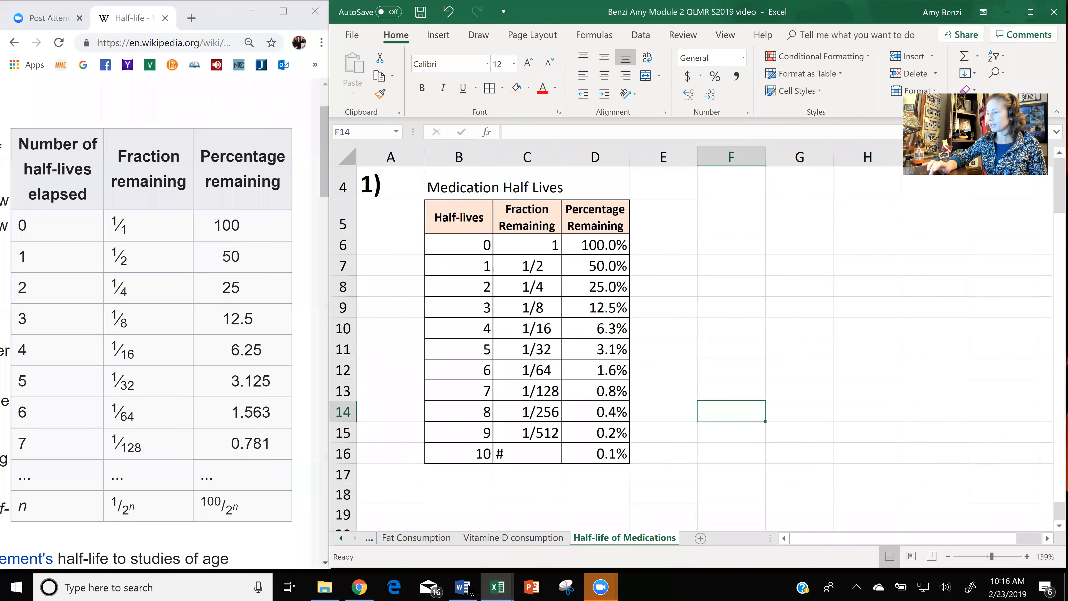
{"action": "left_click", "coordinate": [463, 588]}
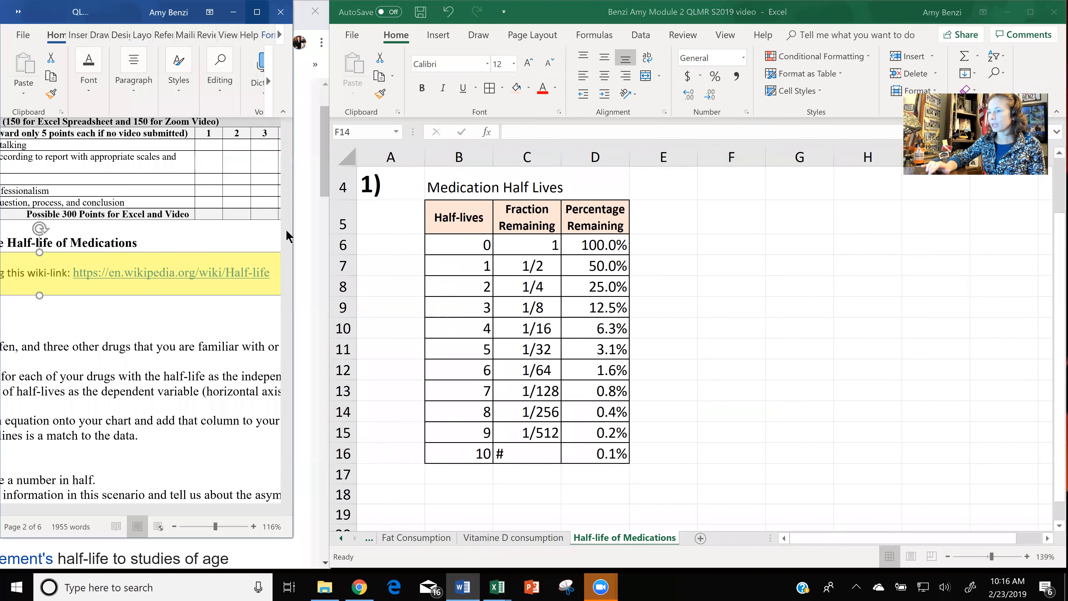
{"action": "left_click", "coordinate": [255, 16]}
{"action": "left_click_drag", "start_coordinate": [550, 262], "coordinate": [547, 309]}
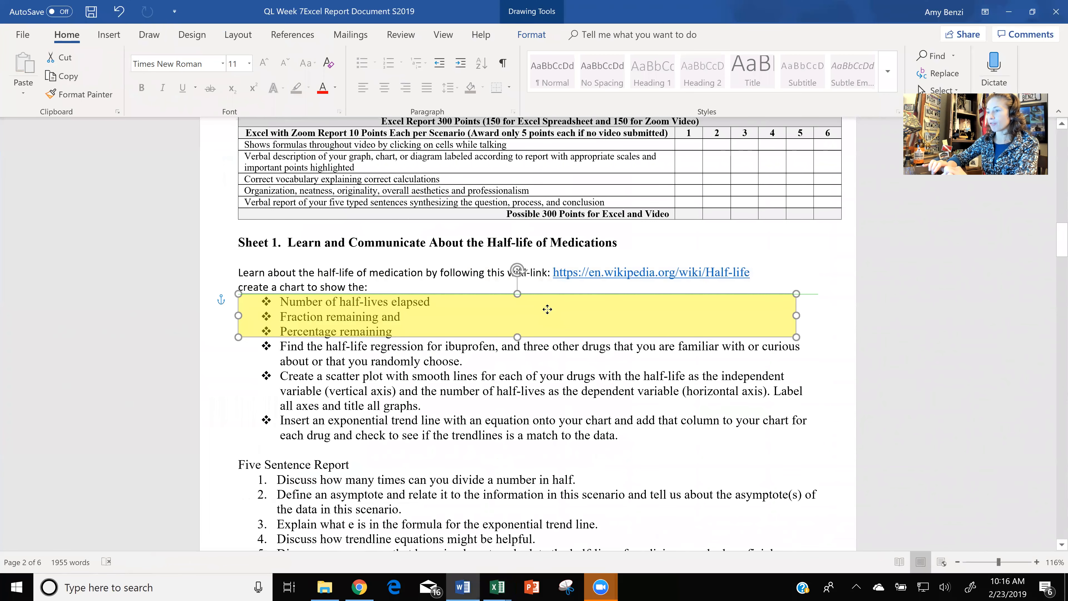
{"action": "left_click_drag", "start_coordinate": [547, 309], "coordinate": [547, 334]}
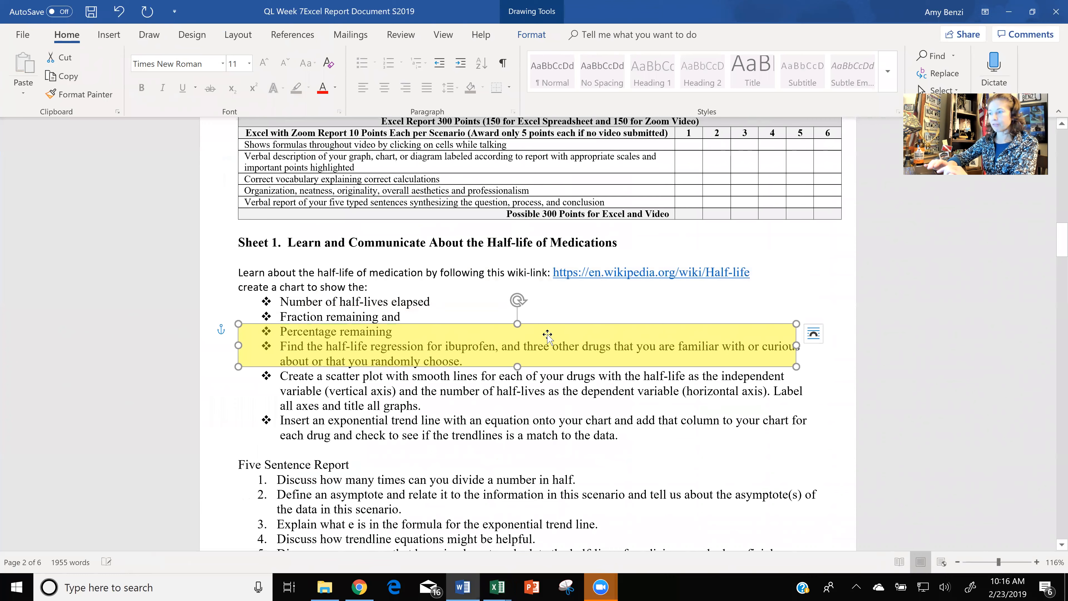
{"action": "left_click", "coordinate": [1032, 14]}
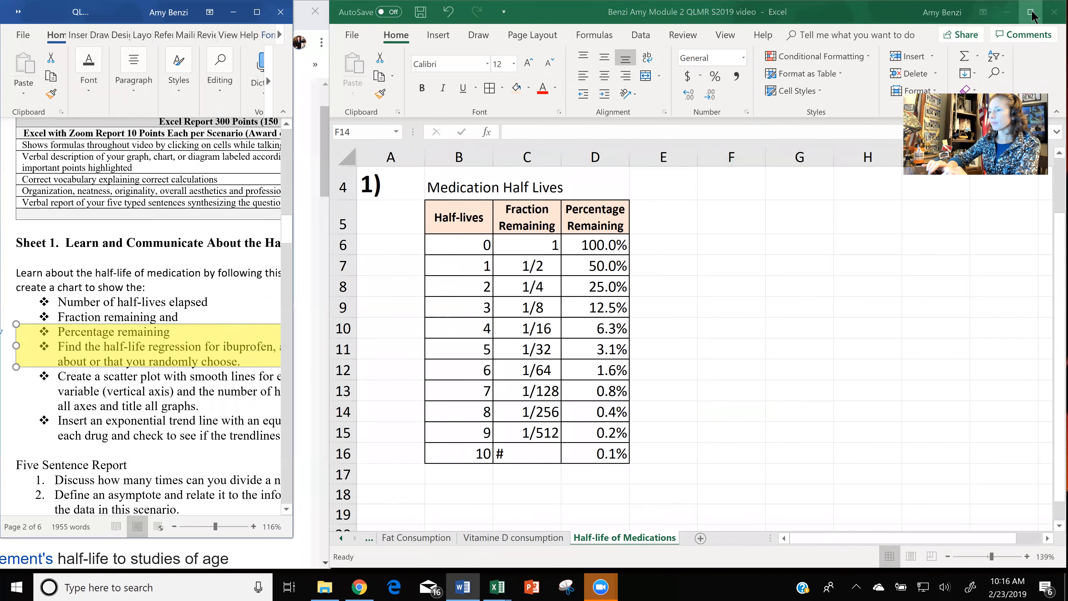
Switch to Chrome and search Google in a new tab for "half-life of ibuprofen".
{"action": "left_click", "coordinate": [360, 587]}
{"action": "left_click", "coordinate": [195, 20]}
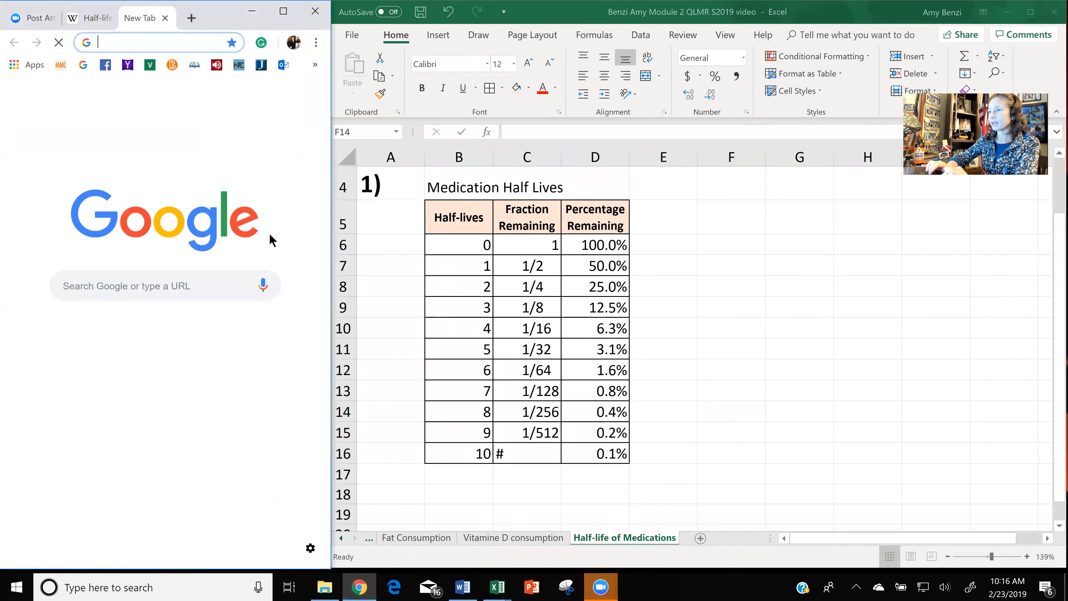
{"action": "left_click", "coordinate": [263, 286]}
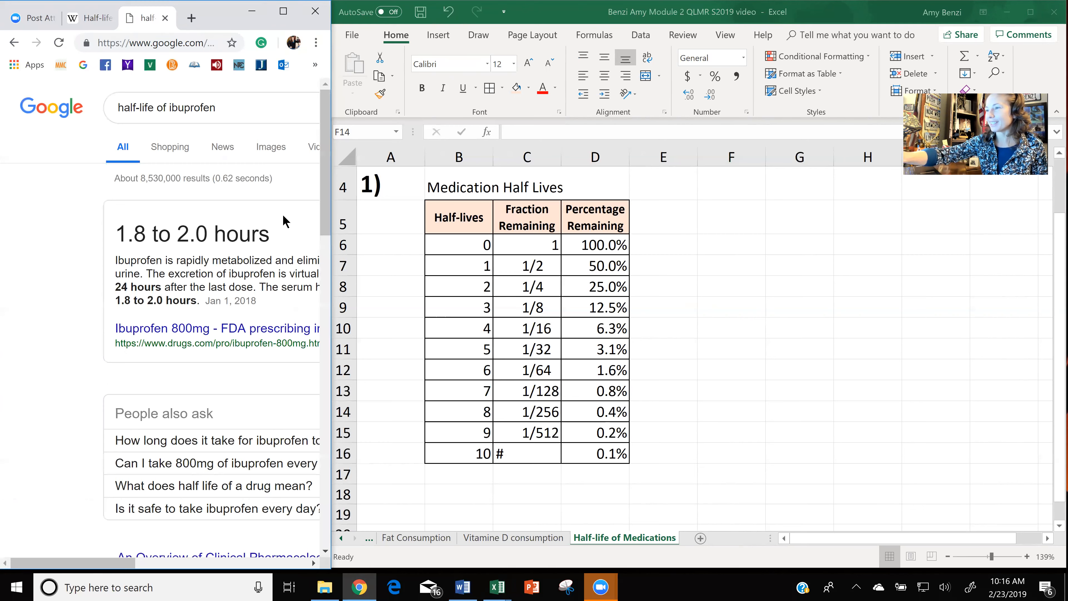
{"action": "scroll", "coordinate": [286, 221], "scroll_direction": "right", "scroll_amount": 3}
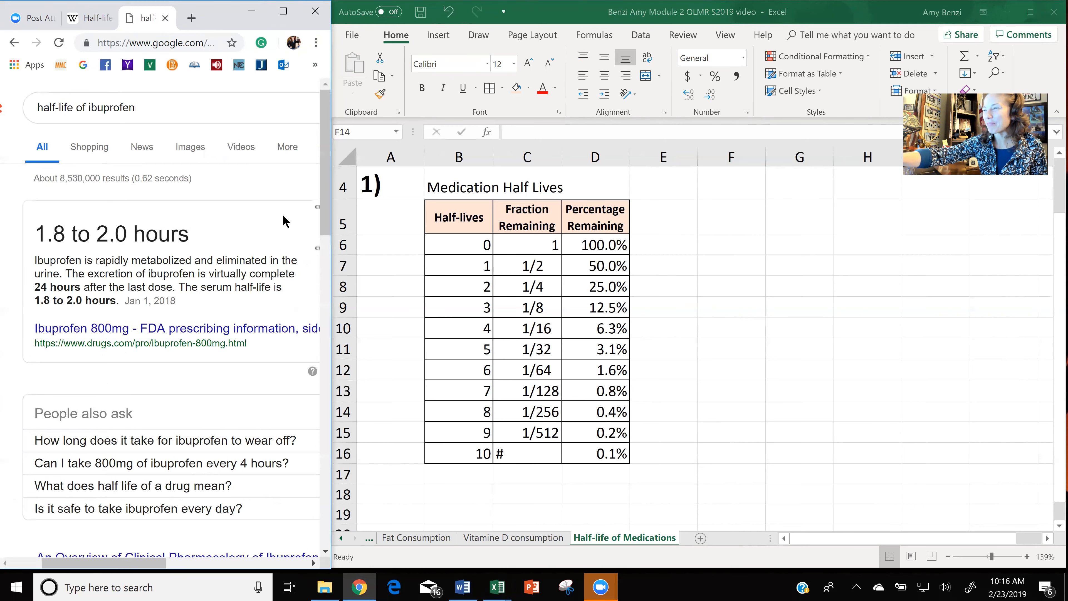
{"action": "scroll", "coordinate": [286, 222], "scroll_direction": "up", "scroll_amount": 2}
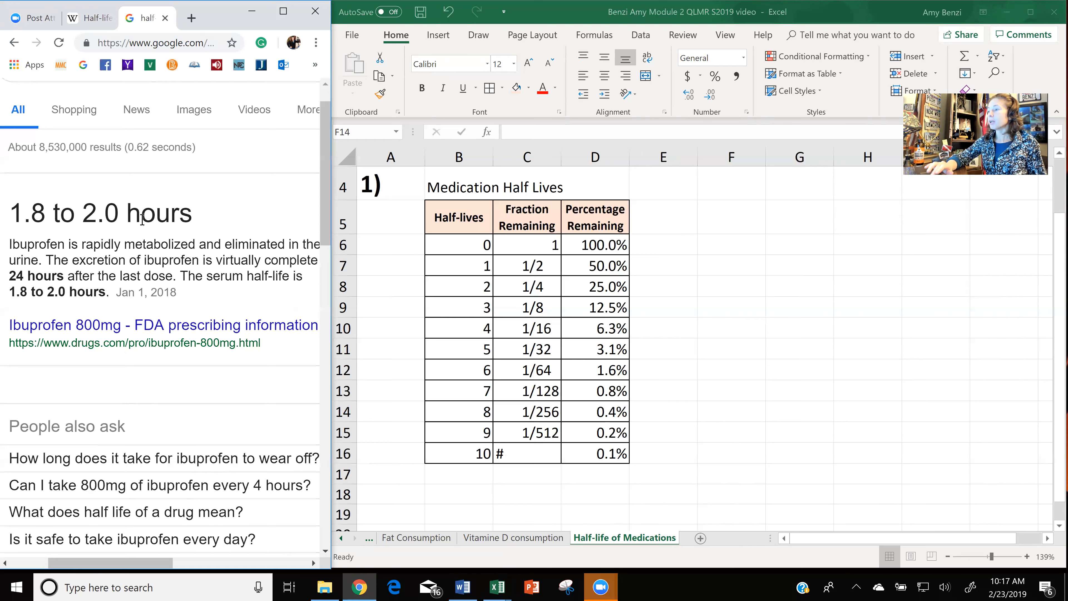
Enter the column header "Half-life ibprofen" in cell E5 of the Excel sheet.
{"action": "left_click", "coordinate": [659, 220]}
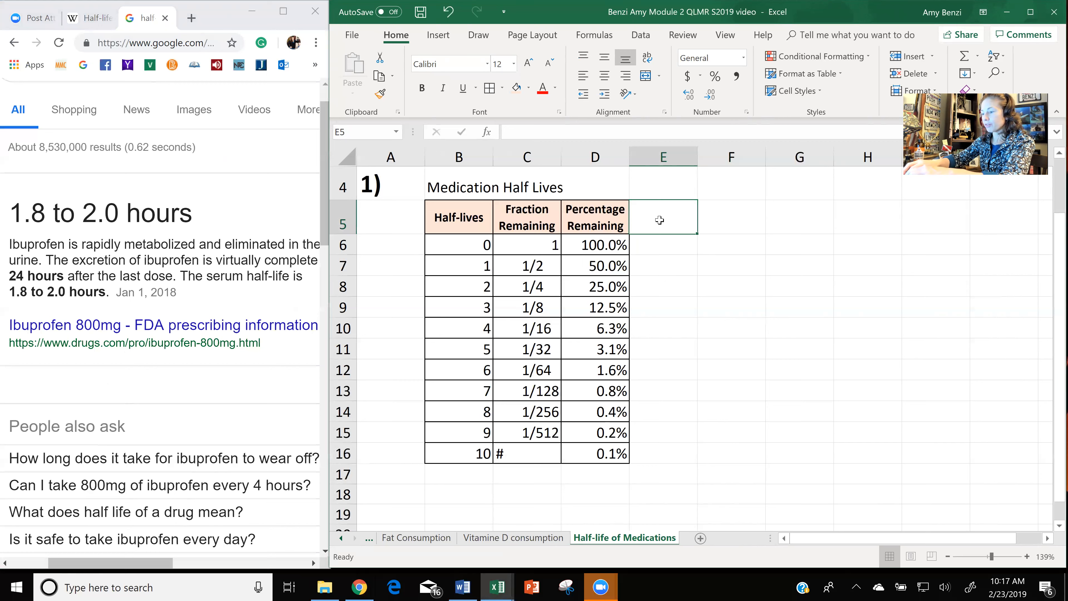
{"action": "type", "text": "Half"}
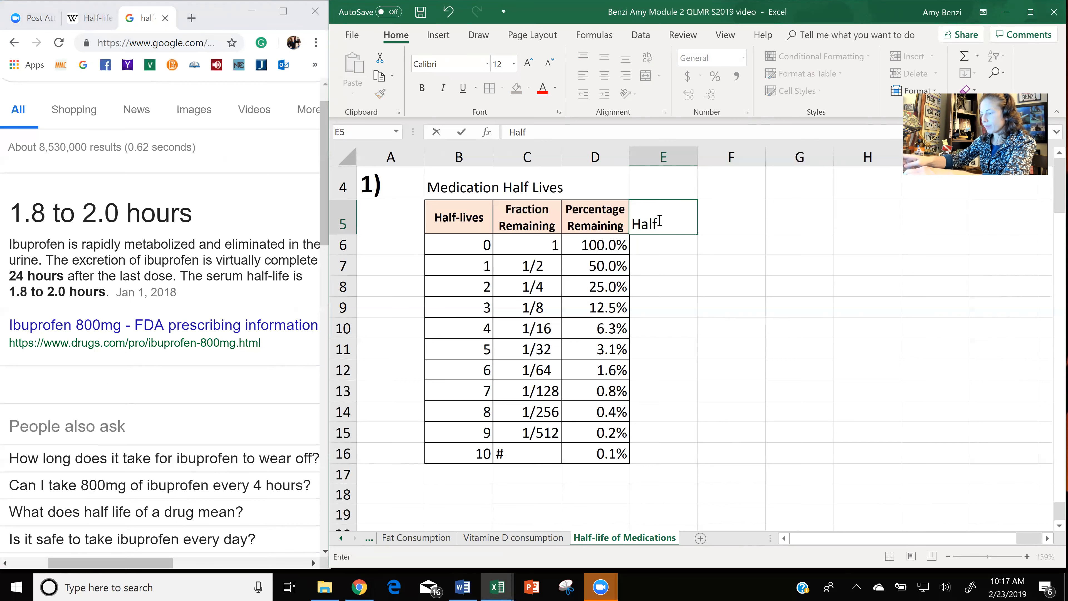
{"action": "type", "text": "-life "}
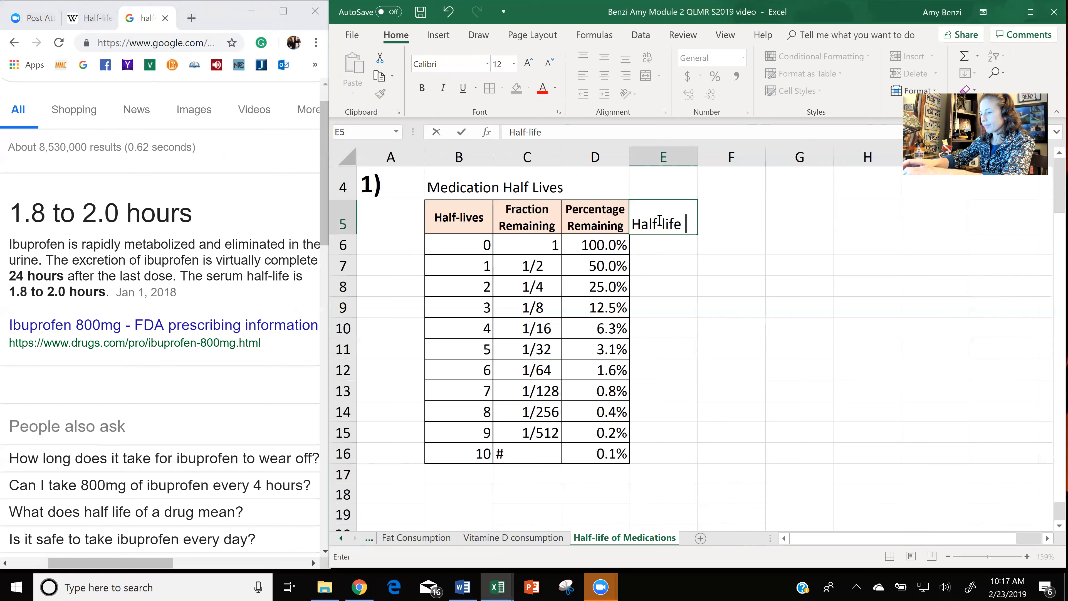
{"action": "type", "text": "ibprof"}
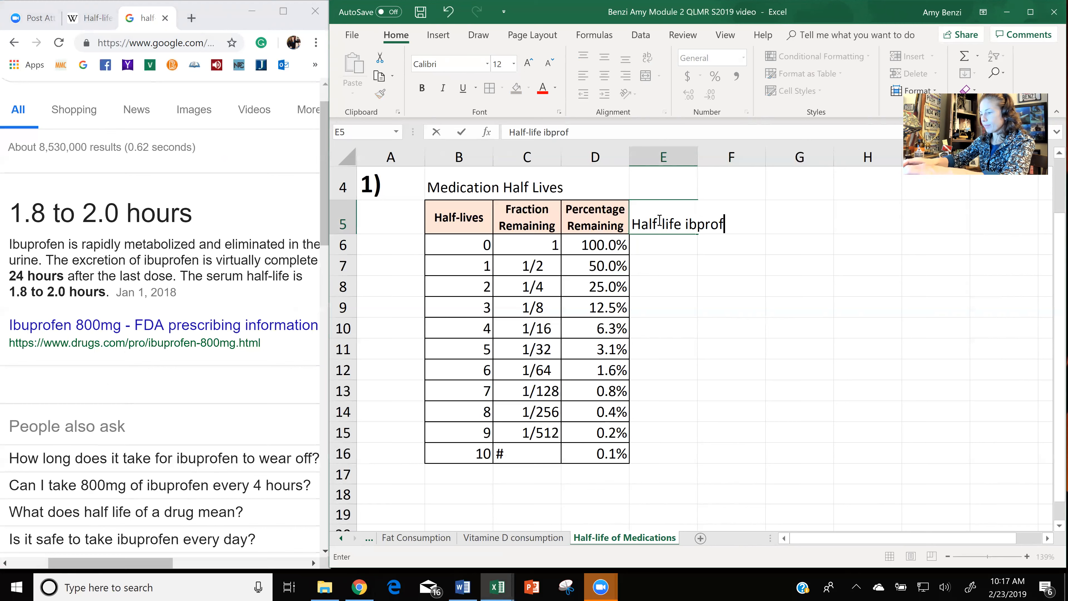
{"action": "type", "text": "en"}
{"action": "left_click", "coordinate": [694, 295]}
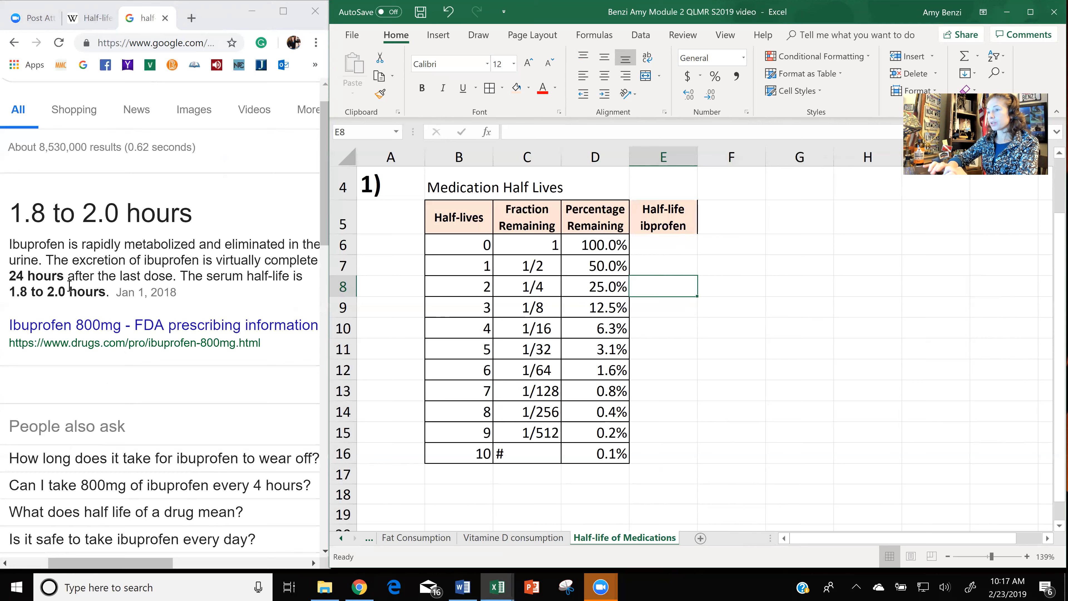
Enter the formula =(1.8+2)/2 in E6 to average ibuprofen's half-life range.
{"action": "double_click", "coordinate": [665, 248]}
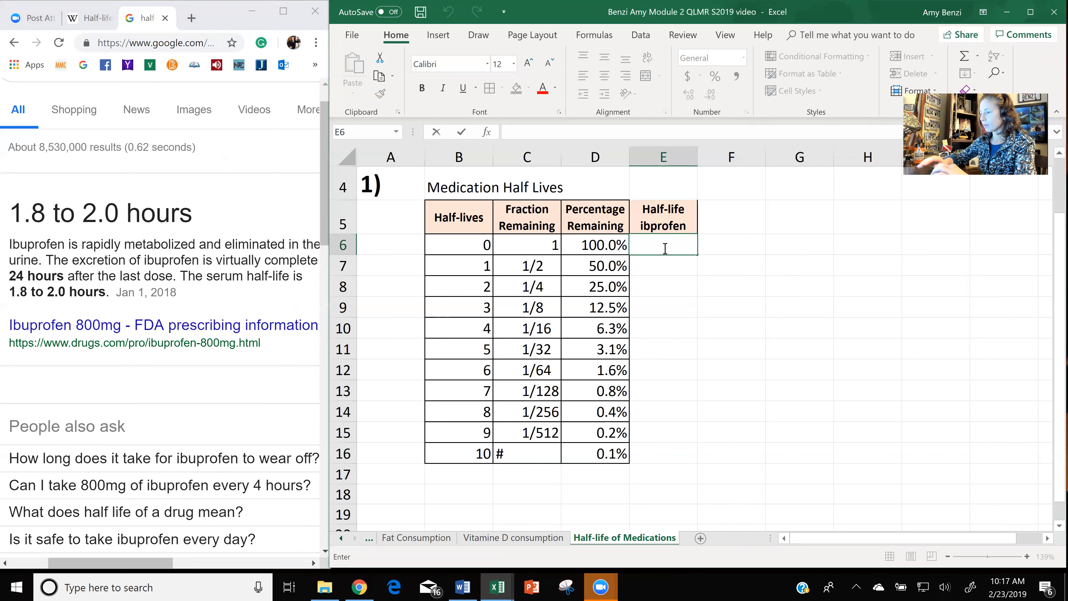
{"action": "type", "text": "="}
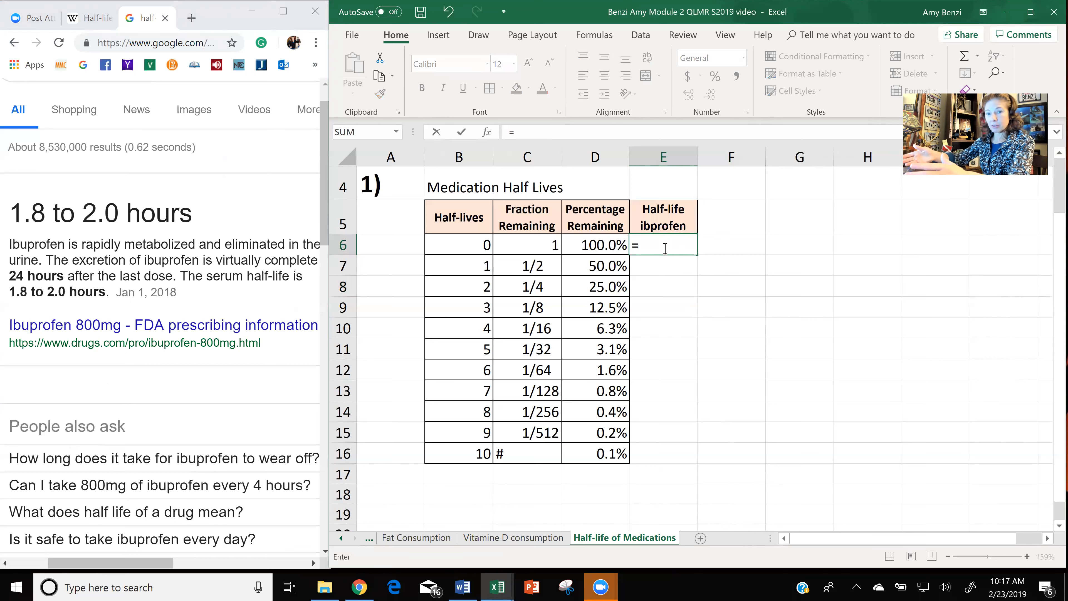
{"action": "type", "text": "("}
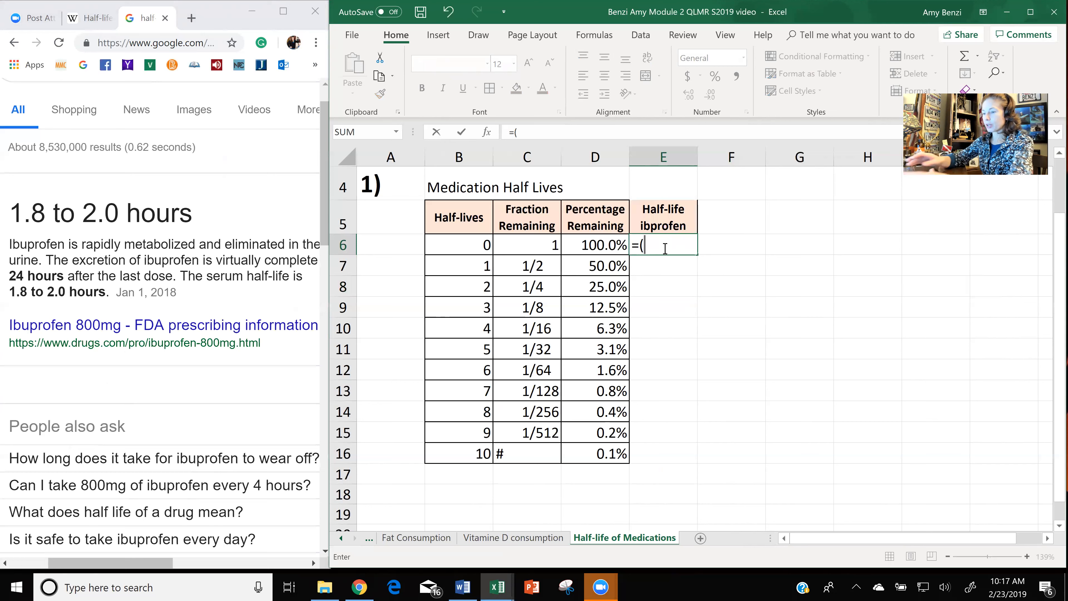
{"action": "type", "text": "1"}
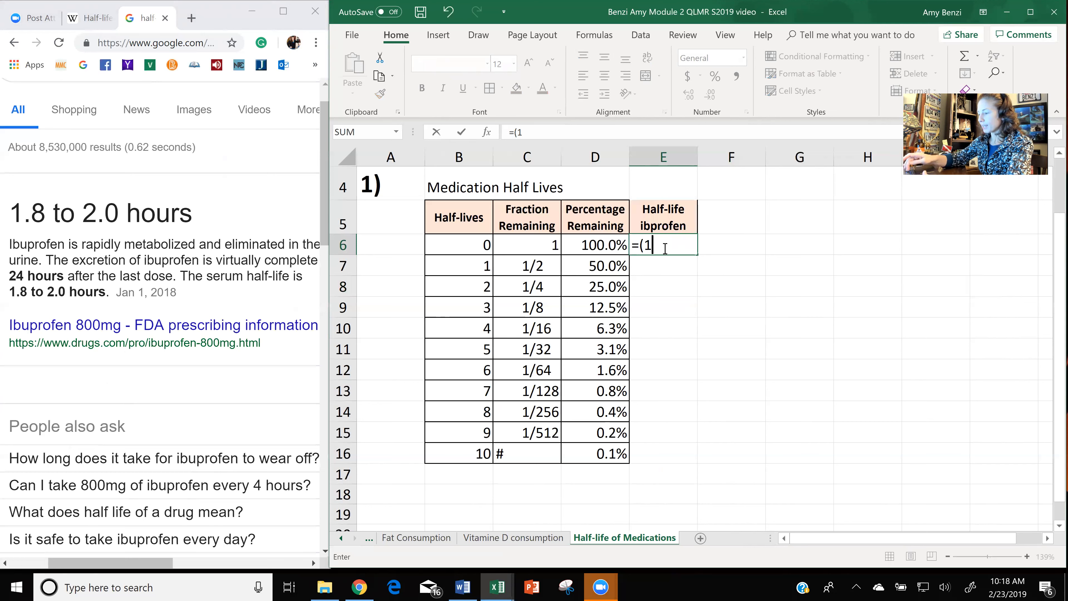
{"action": "type", "text": ".8"}
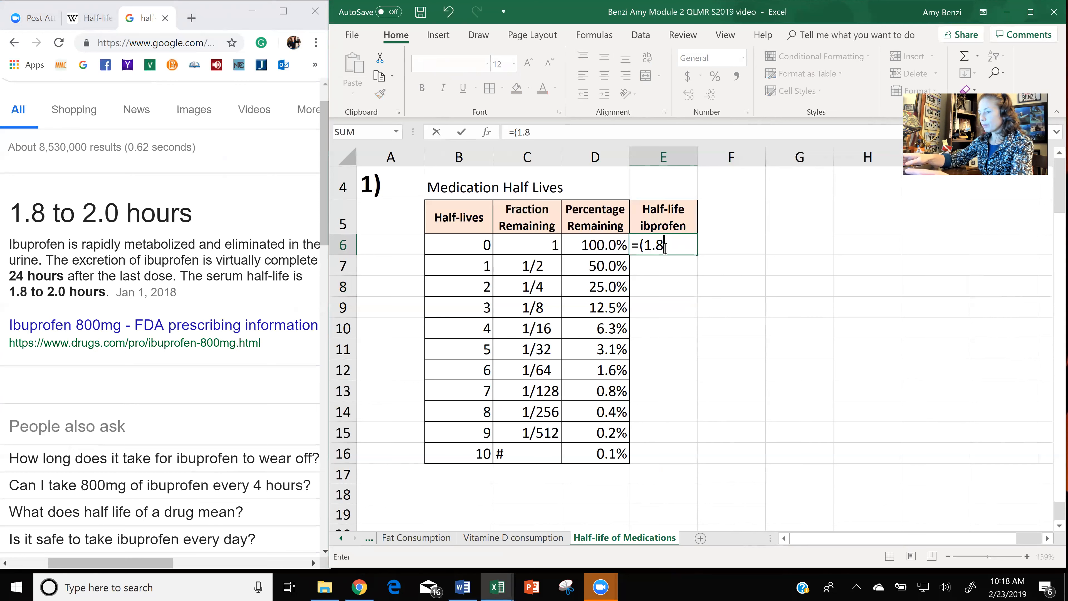
{"action": "type", "text": "+2"}
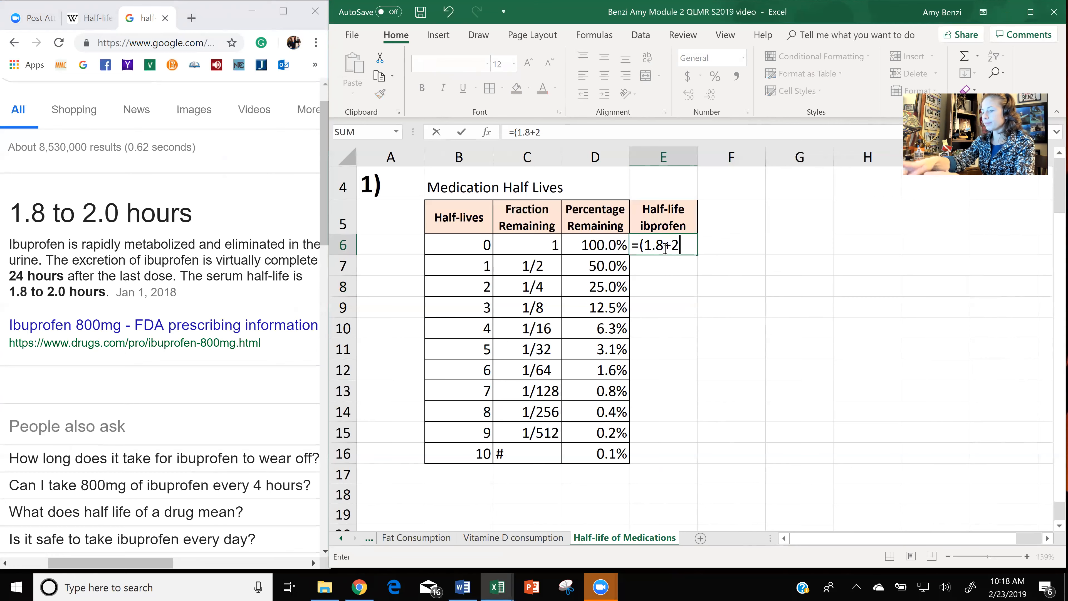
{"action": "type", "text": ")/2"}
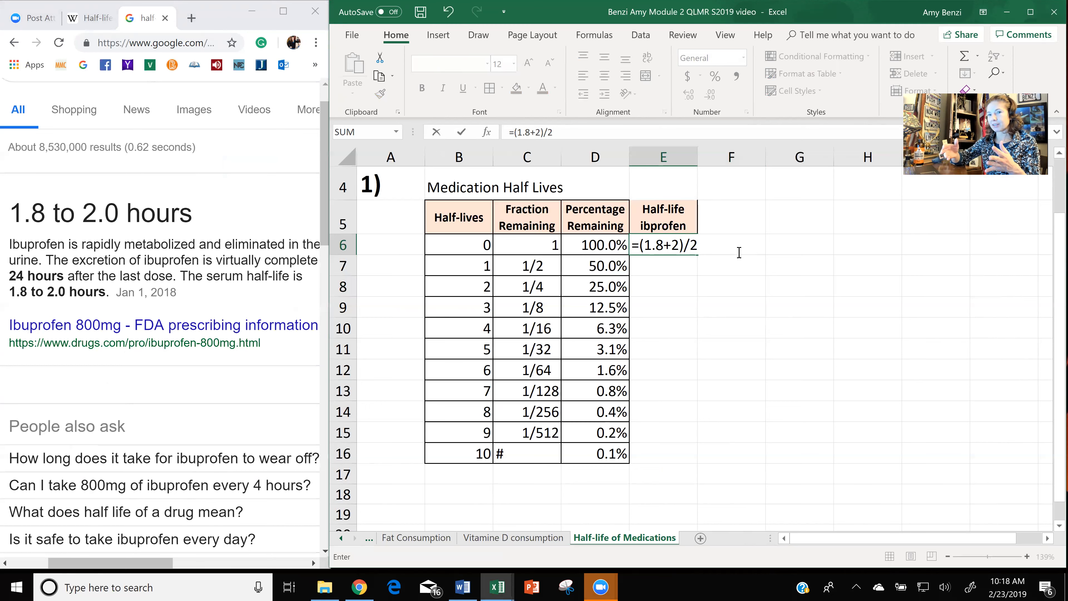
{"action": "key", "text": "Return"}
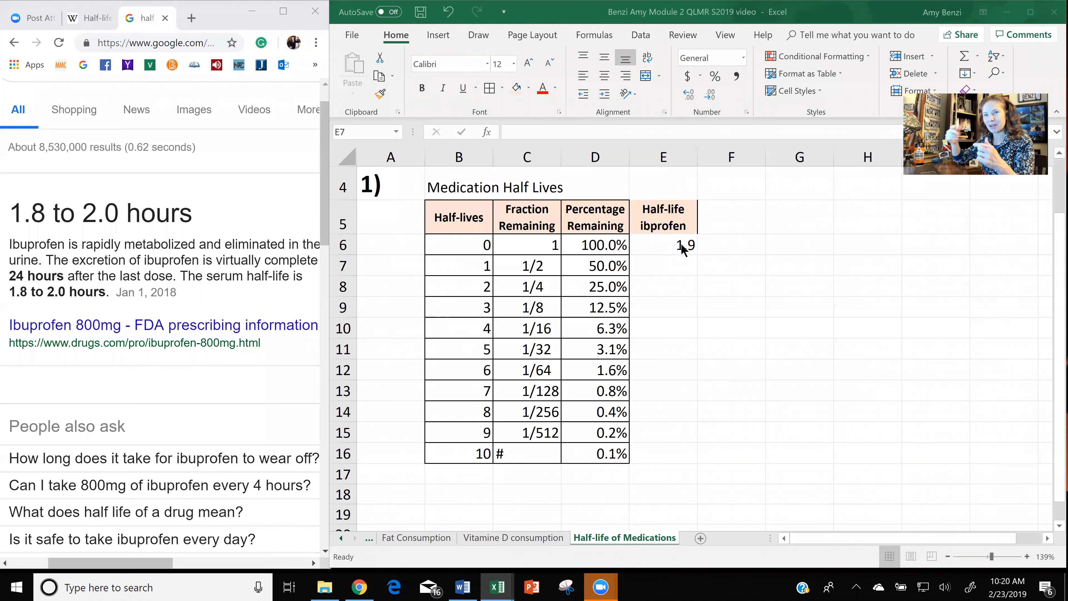
Move the "Half-life ibprofen" header from E5 to F5 and enter "Hours" as the new header in E5.
{"action": "left_click", "coordinate": [676, 216]}
{"action": "left_click", "coordinate": [676, 216]}
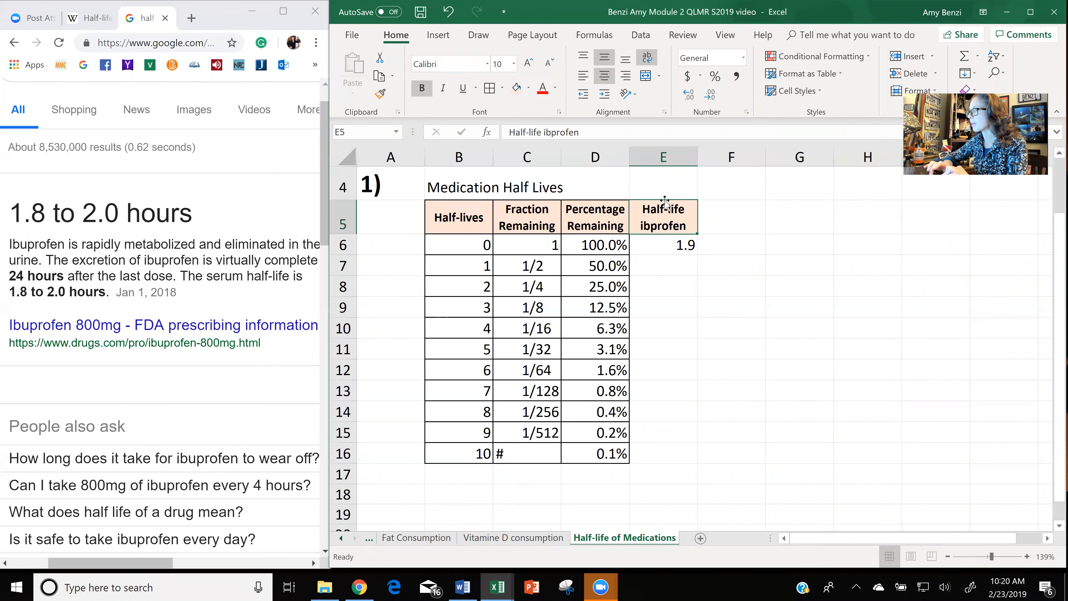
{"action": "left_click_drag", "start_coordinate": [665, 201], "coordinate": [705, 204]}
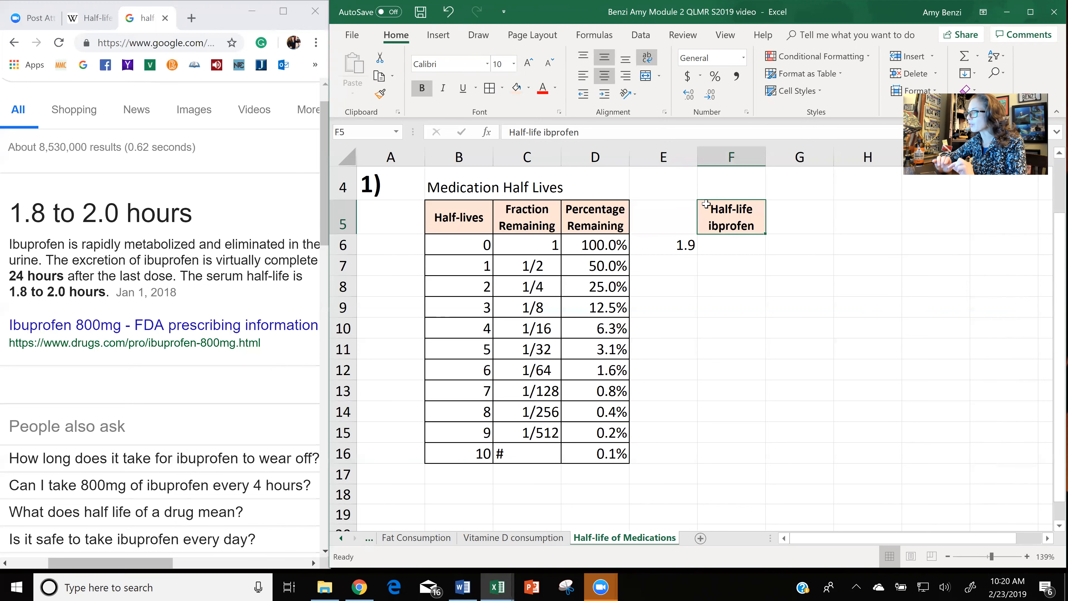
{"action": "left_click", "coordinate": [665, 211]}
{"action": "type", "text": "Hours"}
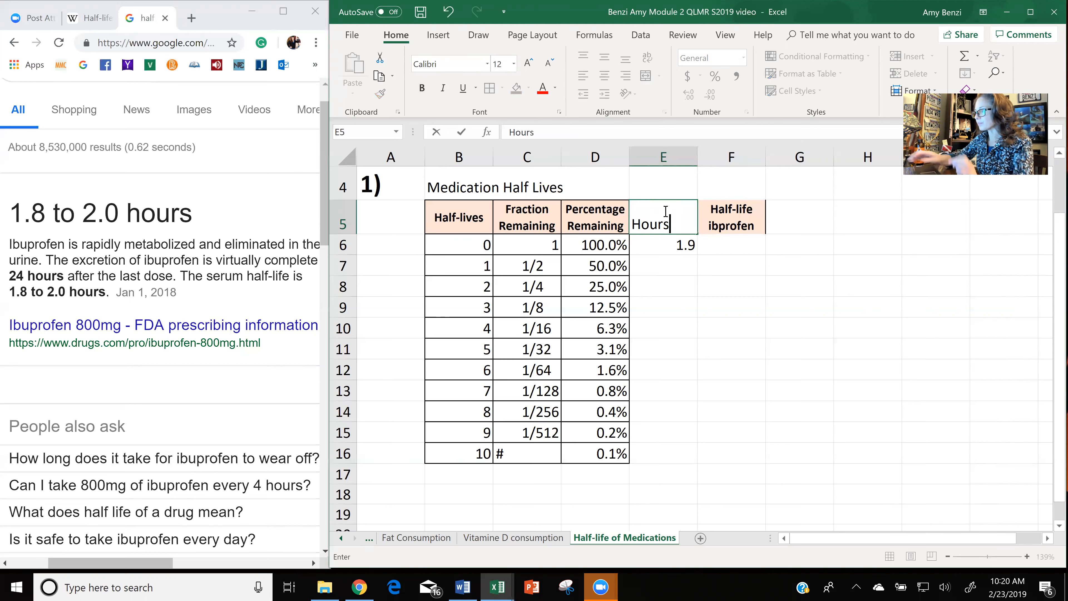
{"action": "key", "text": "Return"}
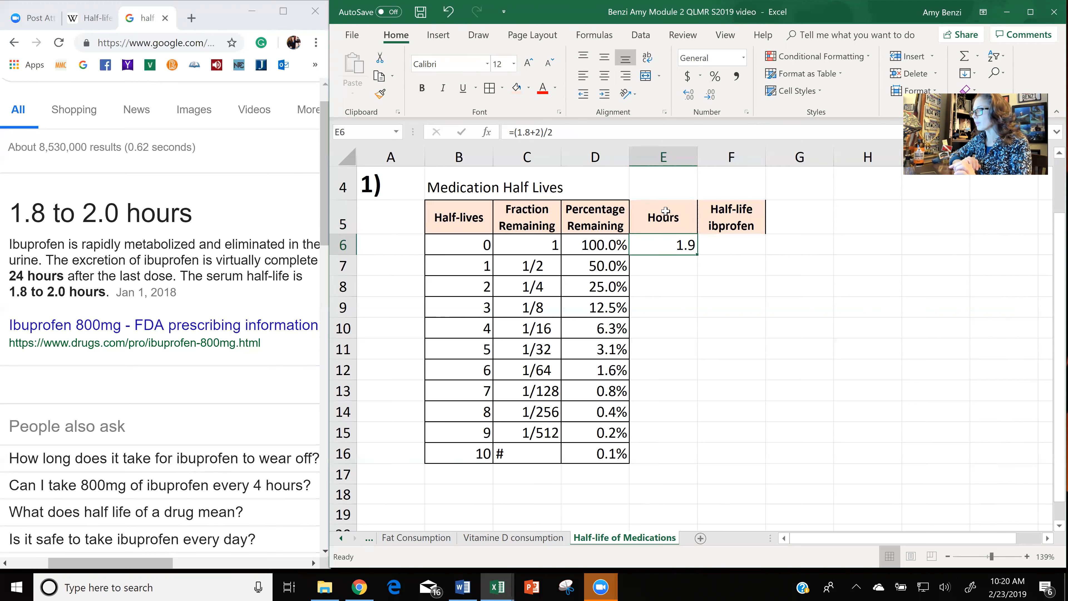
Move the averaged half-life formula from E6 down to E7 and enter 0 in E6.
{"action": "left_click_drag", "start_coordinate": [679, 255], "coordinate": [679, 268]}
{"action": "left_click", "coordinate": [675, 247]}
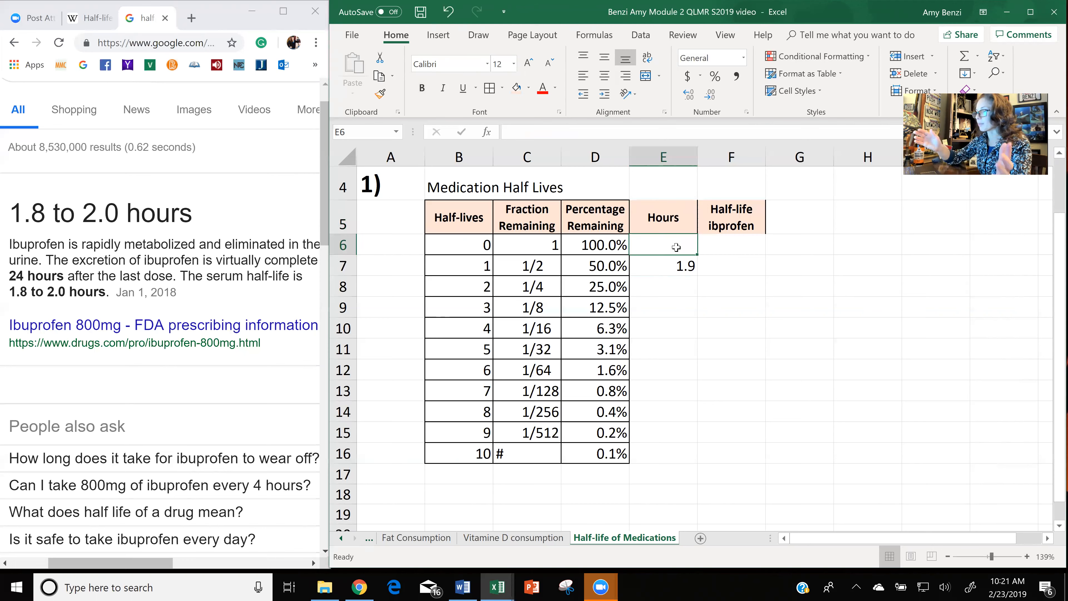
{"action": "type", "text": "0"}
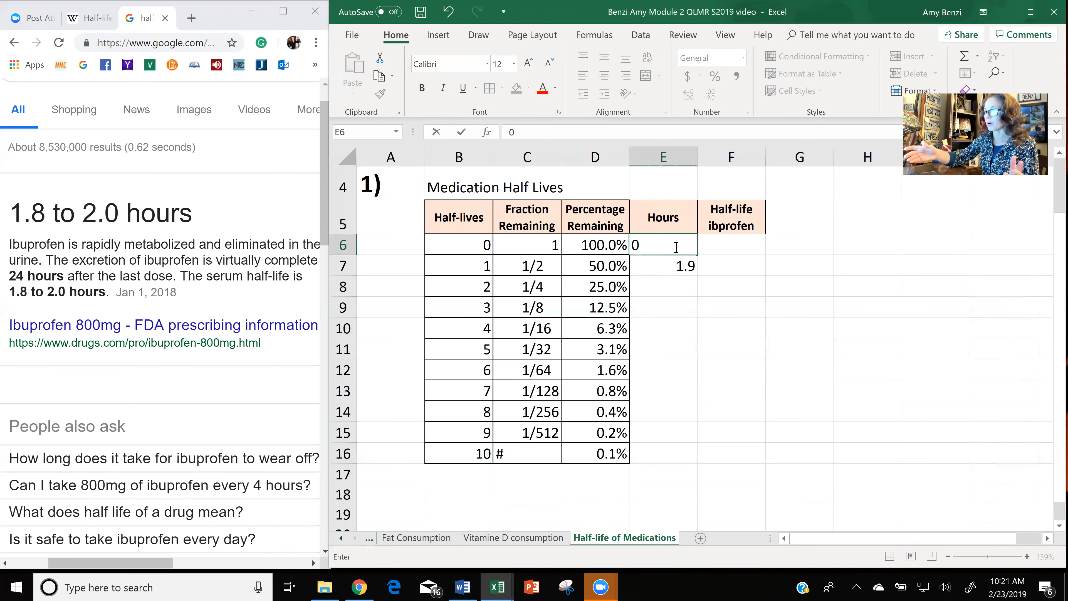
{"action": "left_click", "coordinate": [668, 286]}
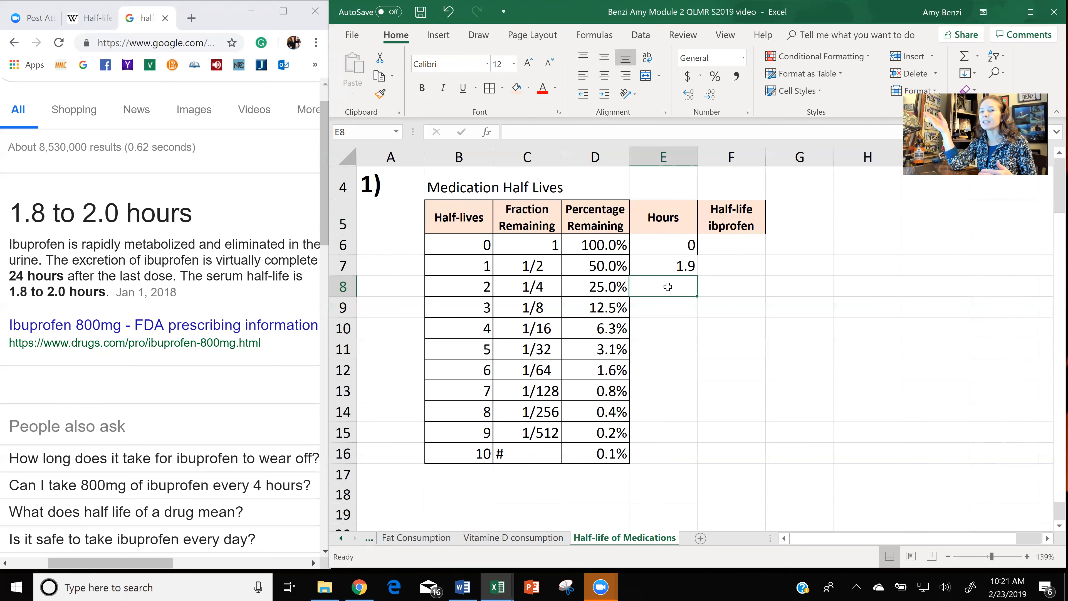
Enter the formula =1.9+E7 in cell E8 to add one half-life to the previous hours value.
{"action": "double_click", "coordinate": [668, 286]}
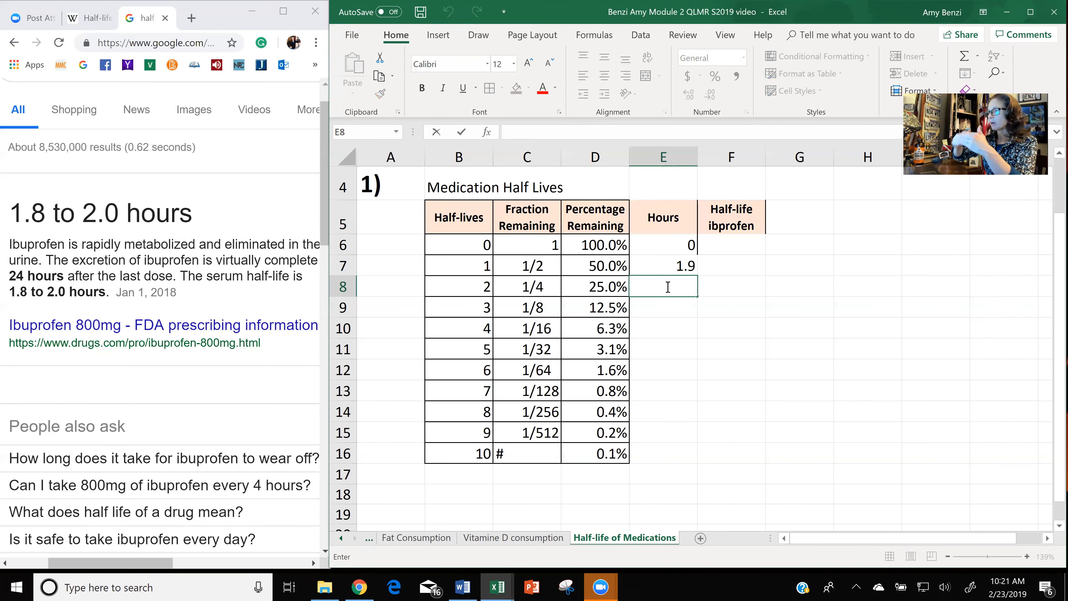
{"action": "type", "text": "="}
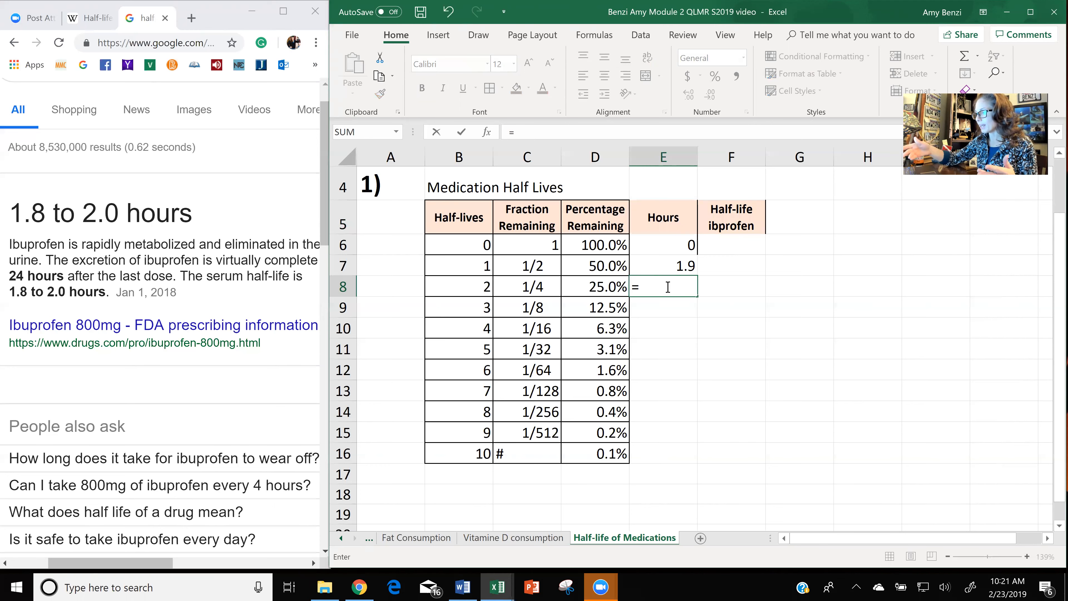
{"action": "type", "text": "1.9"}
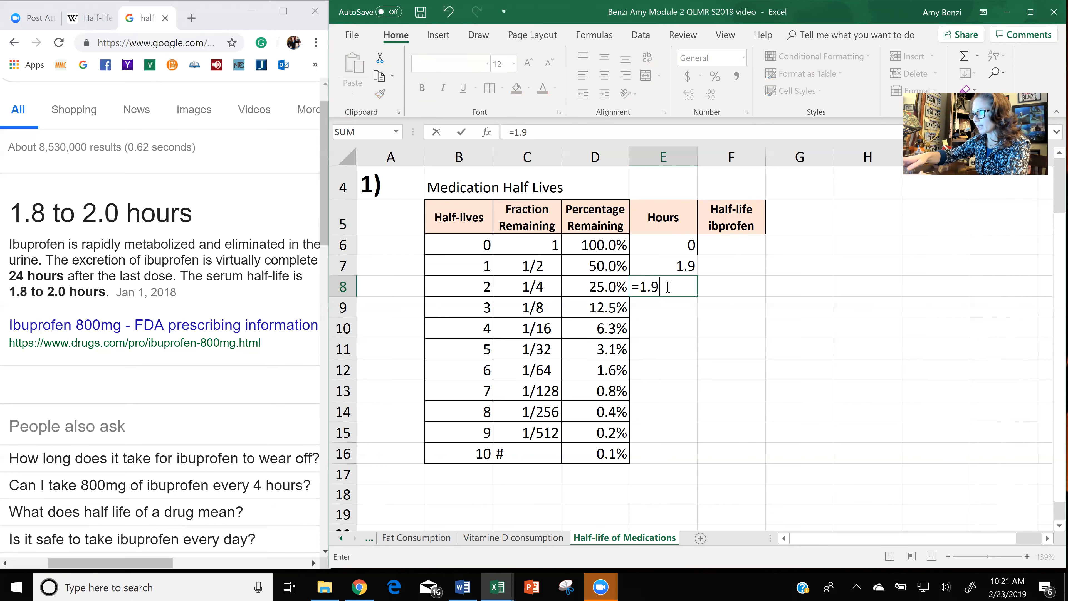
{"action": "type", "text": "+"}
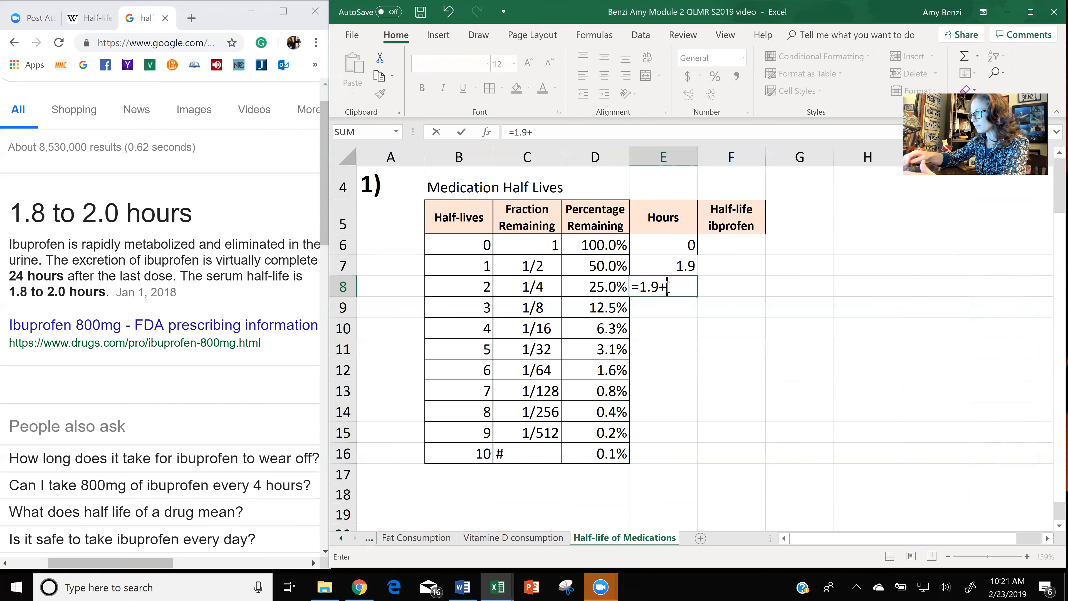
{"action": "left_click", "coordinate": [674, 265]}
{"action": "key", "text": "Return"}
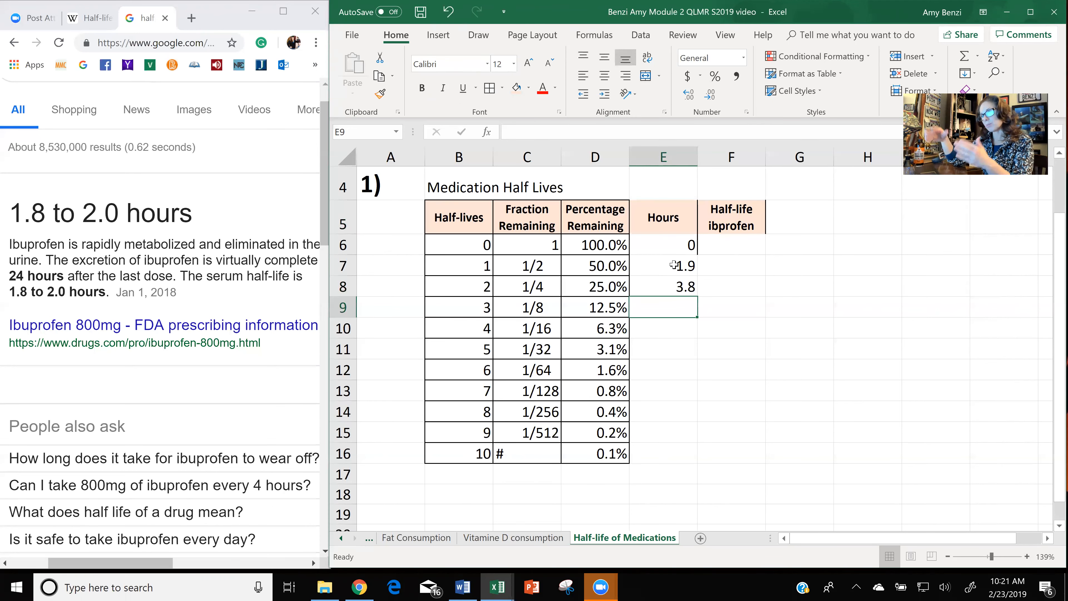
Fill the E8 hours formula down the Hours column through E16.
{"action": "left_click", "coordinate": [681, 288]}
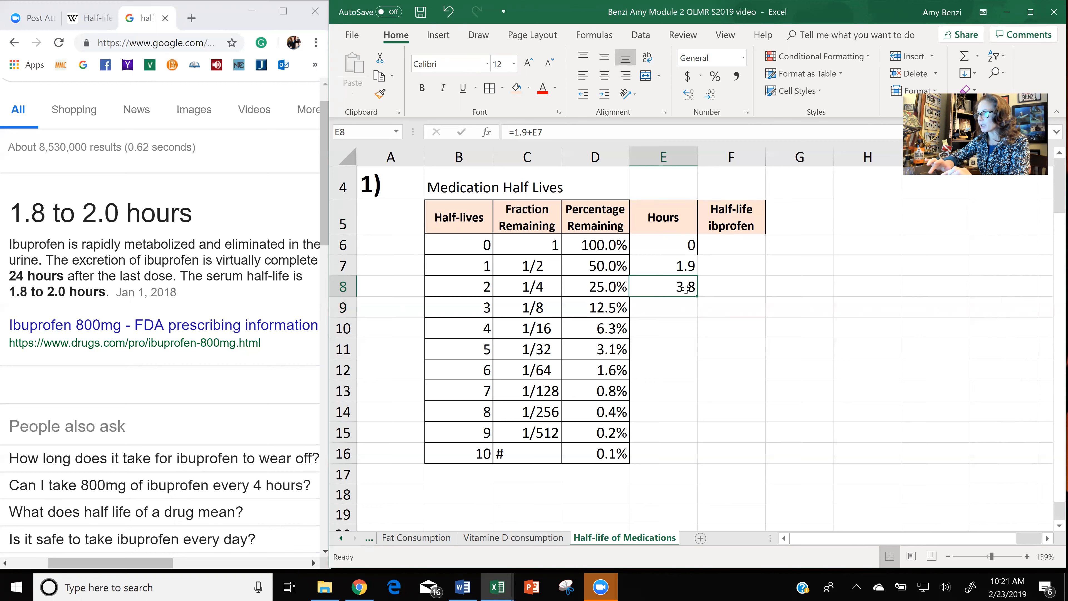
{"action": "left_click_drag", "start_coordinate": [697, 296], "coordinate": [697, 296]}
{"action": "double_click", "coordinate": [697, 296]}
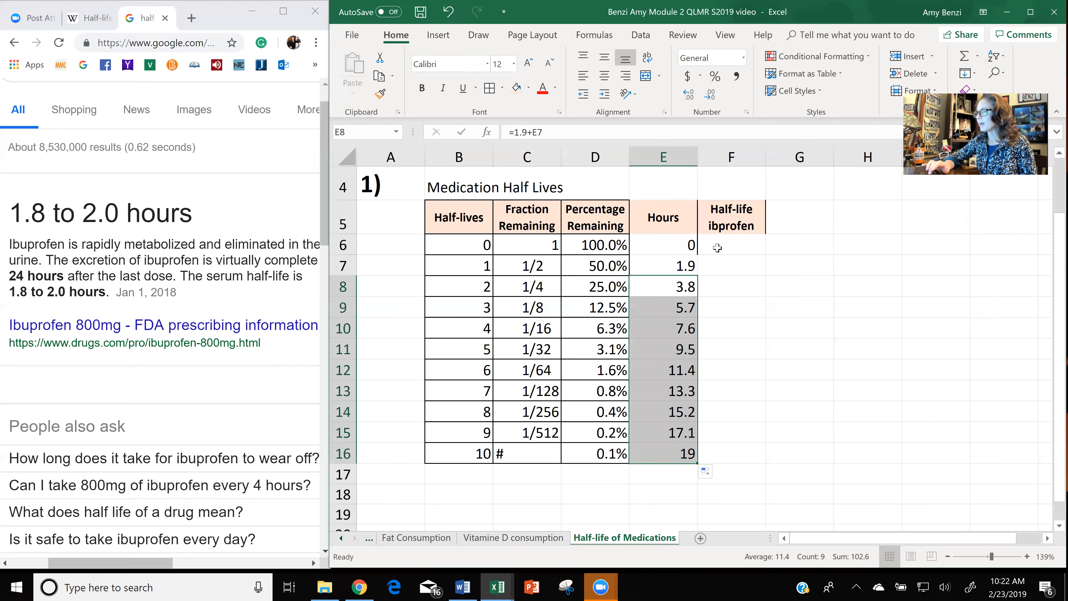
Enter the starting dose of 800 in cell F6 of the "Half-life ibprofen" column.
{"action": "left_click", "coordinate": [727, 248]}
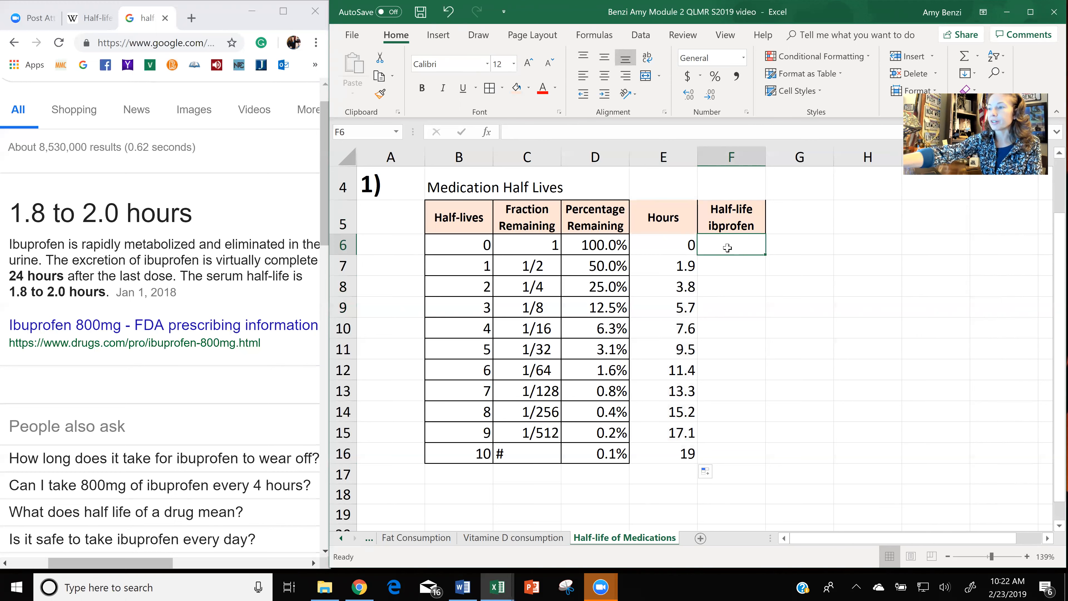
{"action": "scroll", "coordinate": [159, 273], "scroll_direction": "up", "scroll_amount": 3}
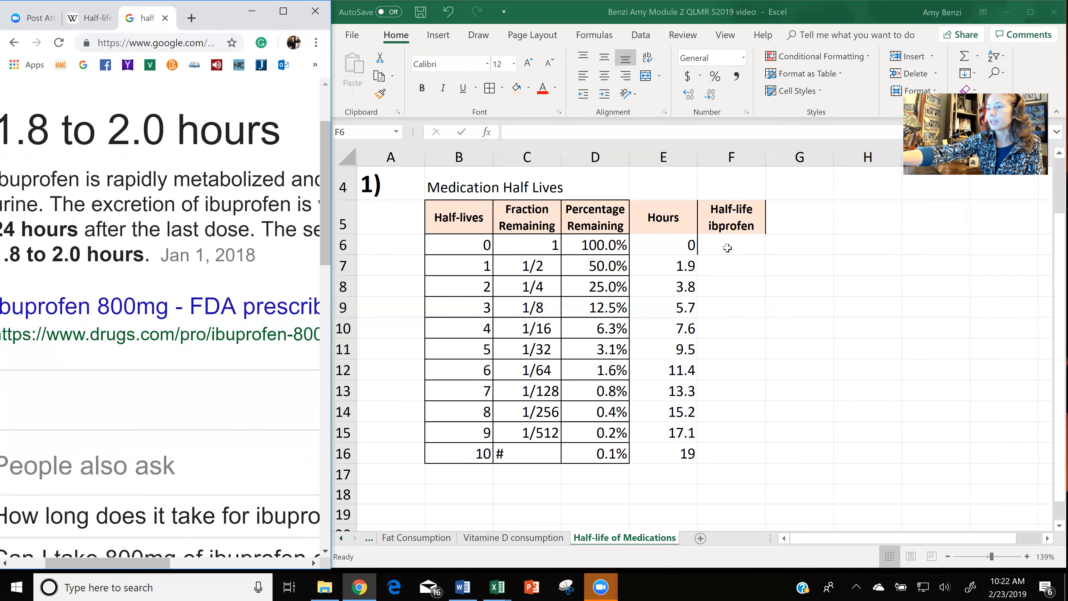
{"action": "scroll", "coordinate": [160, 273], "scroll_direction": "left", "scroll_amount": 1}
{"action": "scroll", "coordinate": [160, 274], "scroll_direction": "up", "scroll_amount": 2}
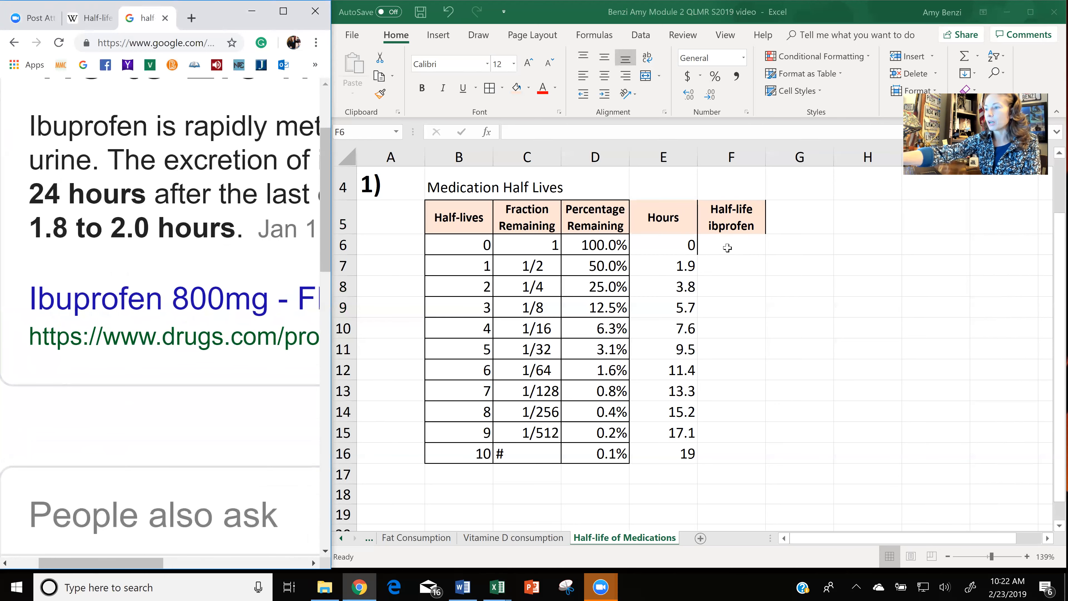
{"action": "scroll", "coordinate": [160, 273], "scroll_direction": "down", "scroll_amount": 3}
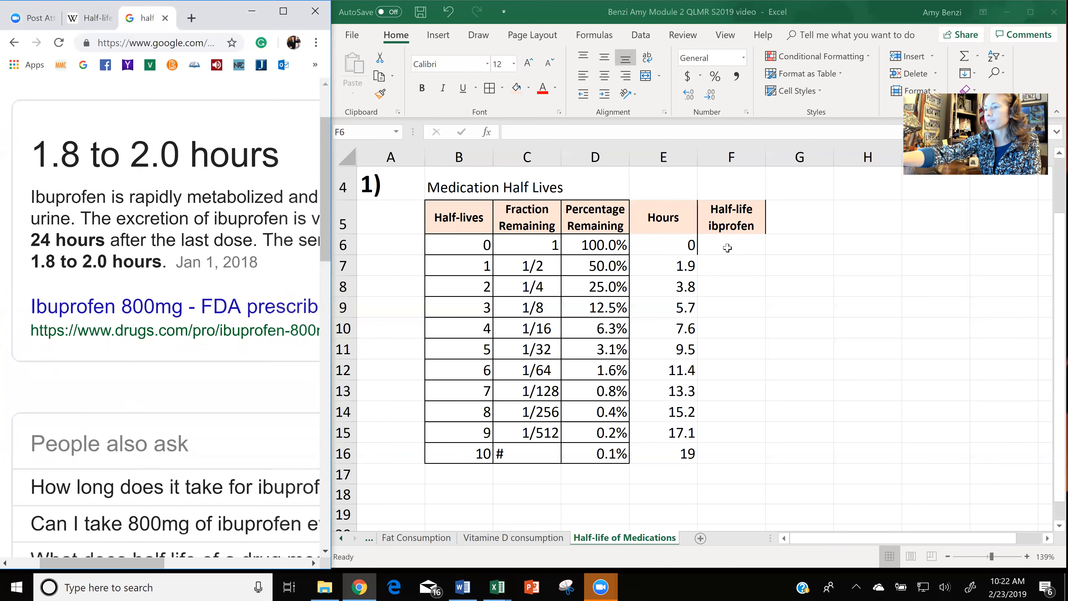
{"action": "scroll", "coordinate": [160, 273], "scroll_direction": "up", "scroll_amount": 1}
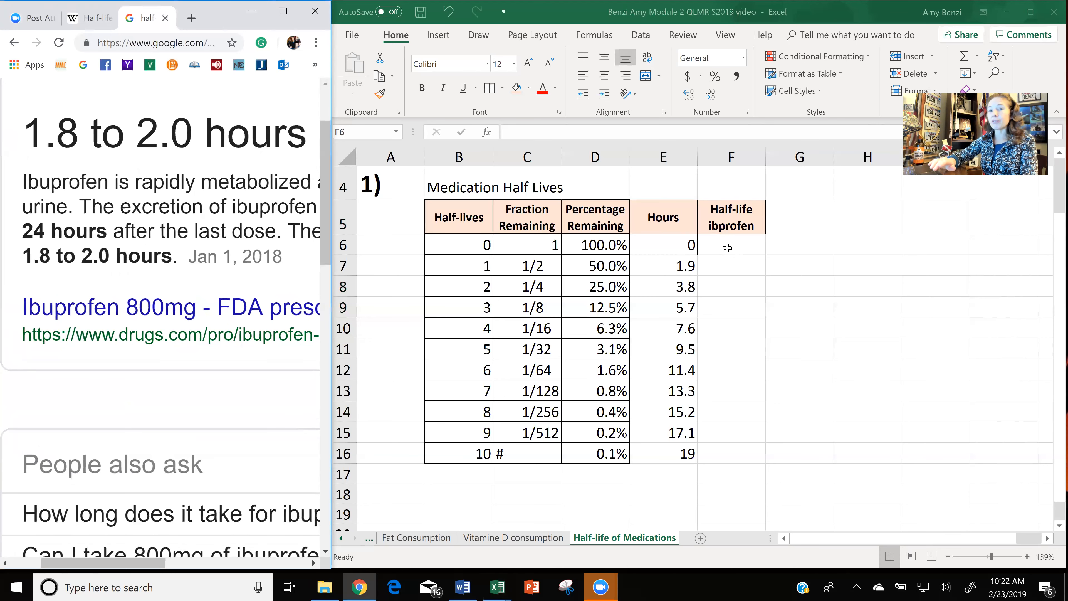
{"action": "left_click", "coordinate": [743, 239]}
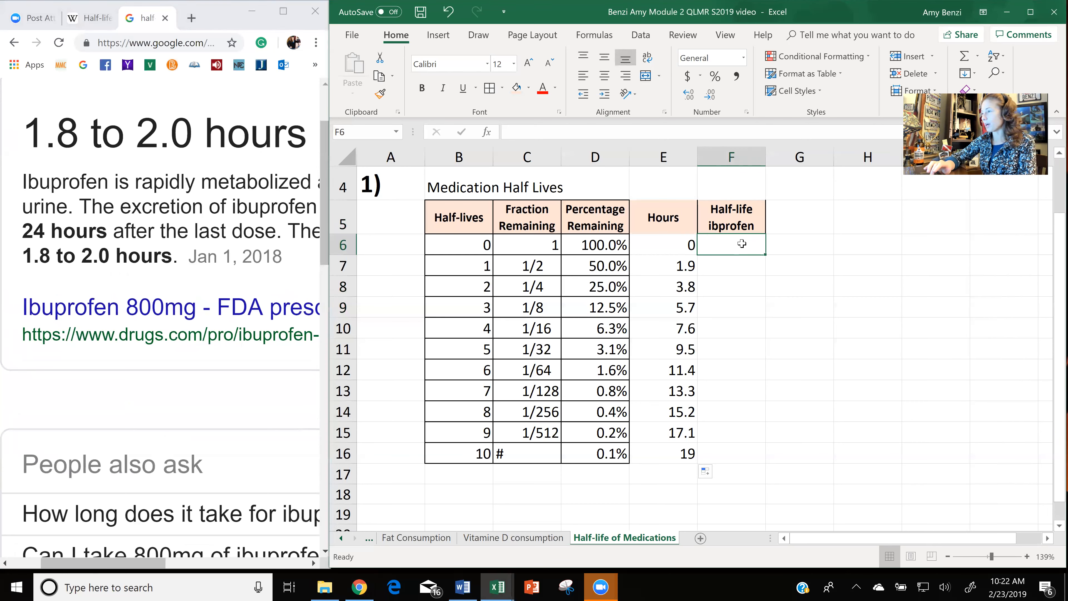
{"action": "double_click", "coordinate": [742, 245]}
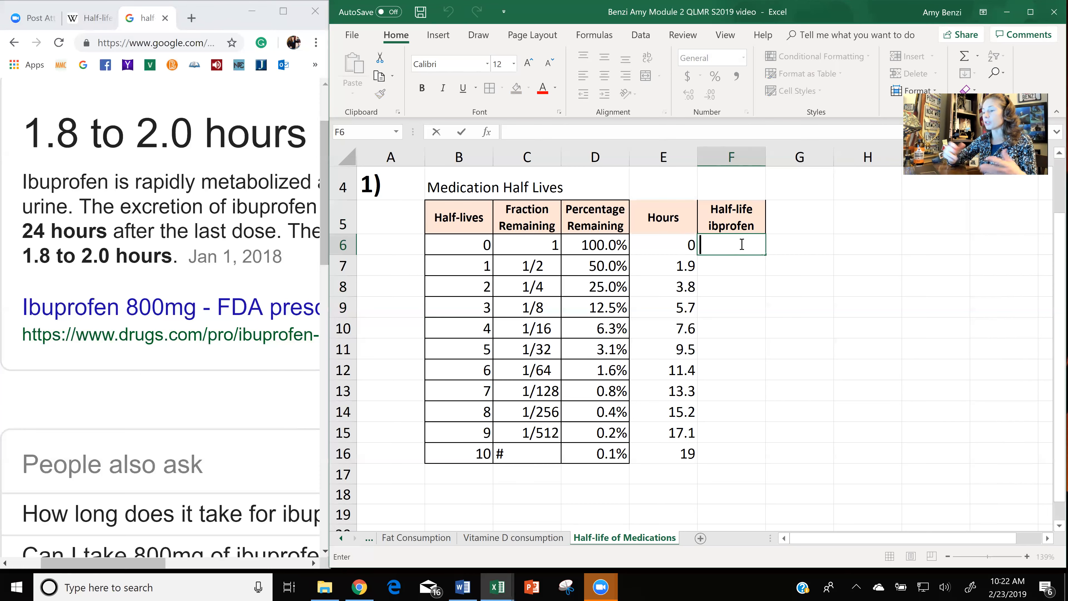
{"action": "type", "text": "800"}
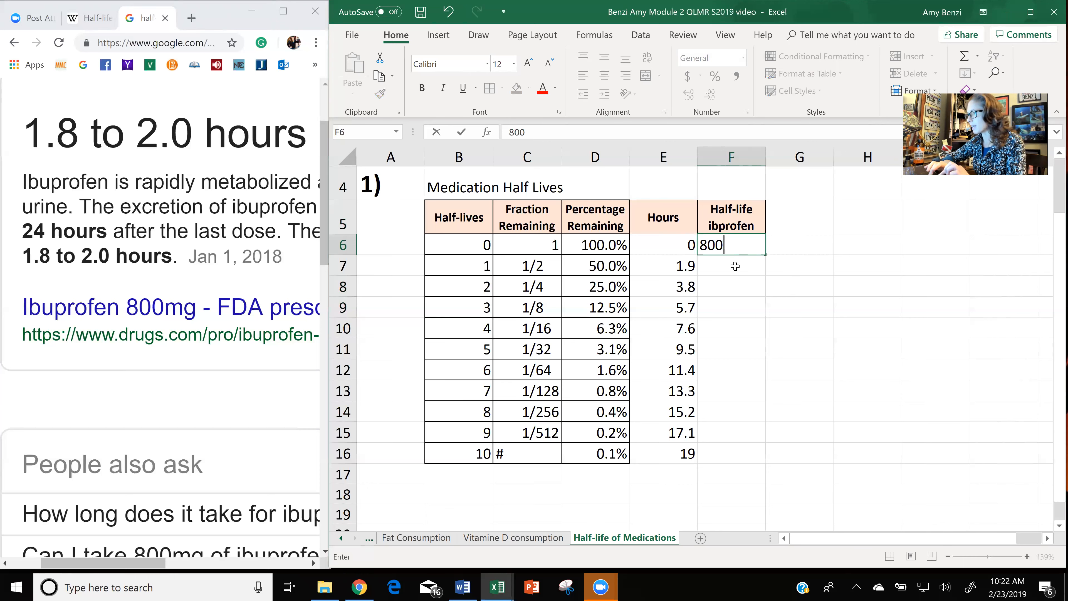
{"action": "key", "text": "Return"}
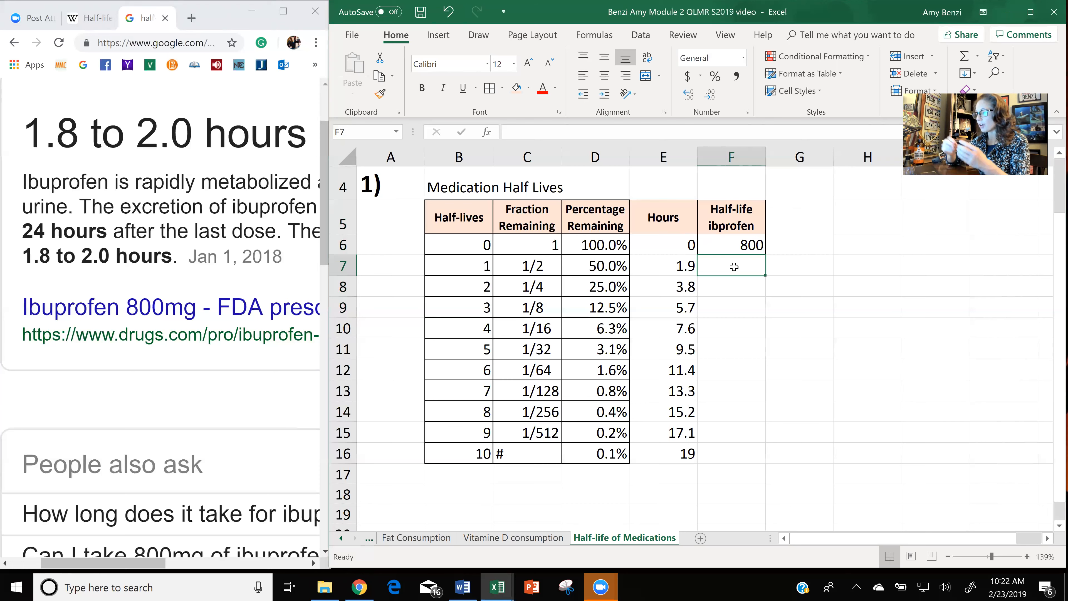
{"action": "type", "text": "="}
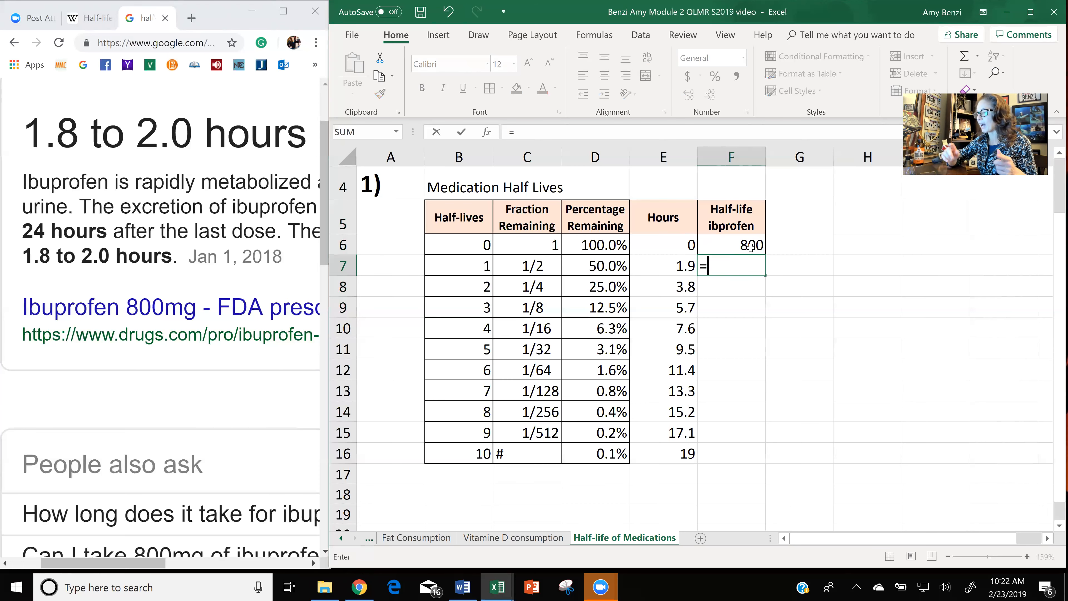
{"action": "left_click", "coordinate": [522, 265]}
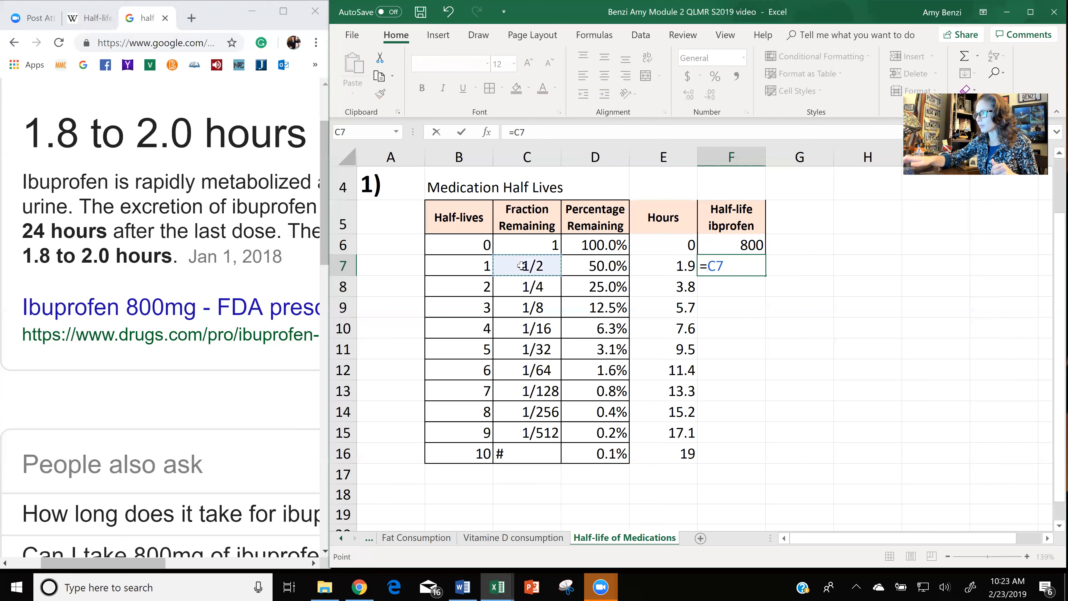
{"action": "key", "text": "BackSpace"}
{"action": "key", "text": "BackSpace"}
{"action": "key", "text": "BackSpace"}
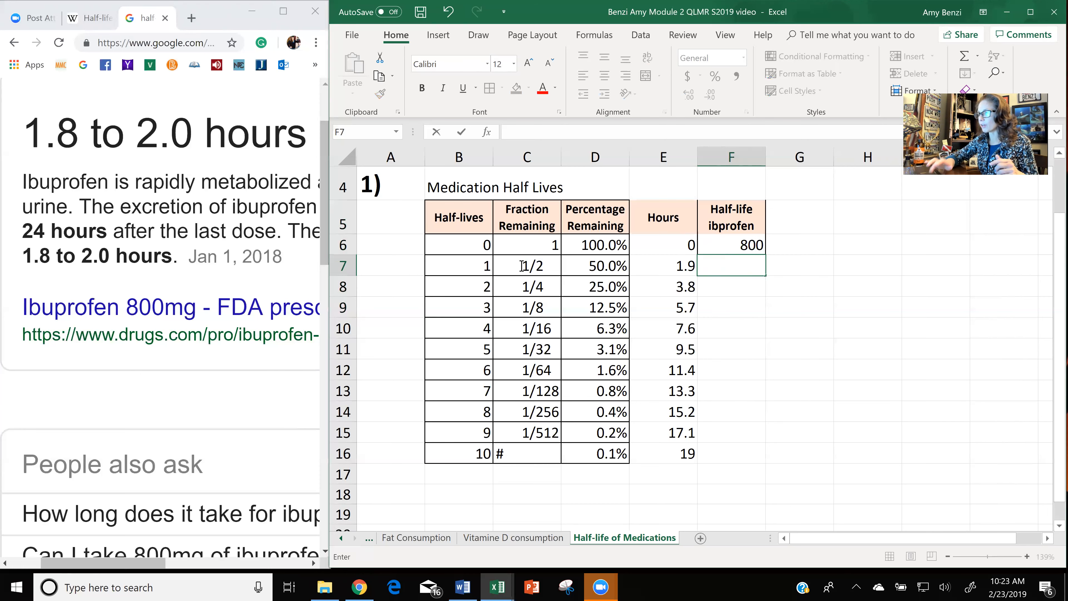
{"action": "double_click", "coordinate": [521, 265]}
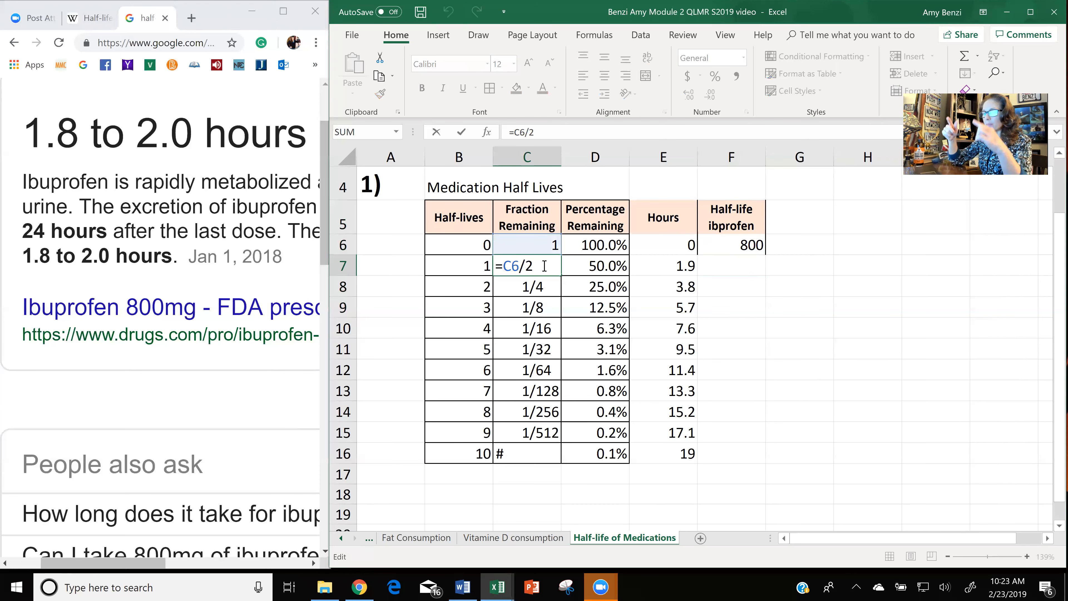
{"action": "key", "text": "Return"}
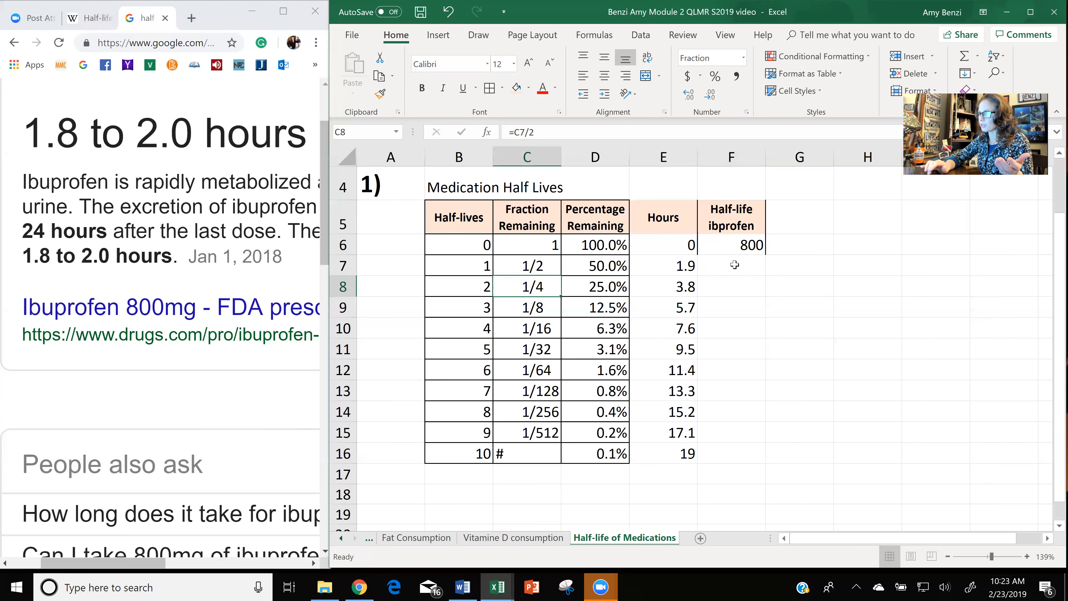
Enter the formula =.5*F6 in cell F7 to halve the starting ibuprofen dose.
{"action": "left_click", "coordinate": [734, 264]}
{"action": "type", "text": "="}
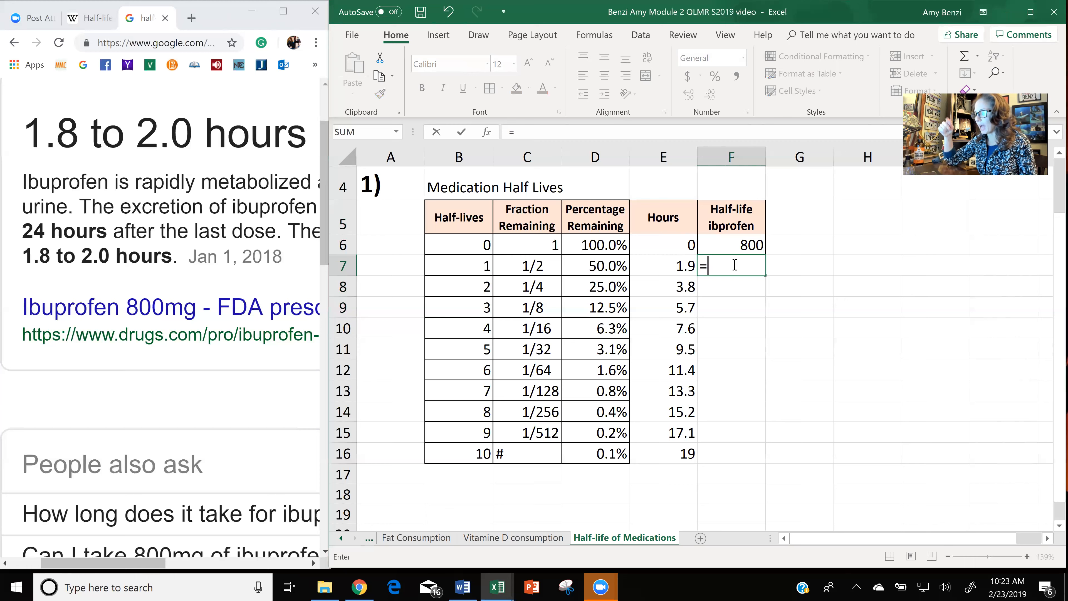
{"action": "type", "text": ".5*"}
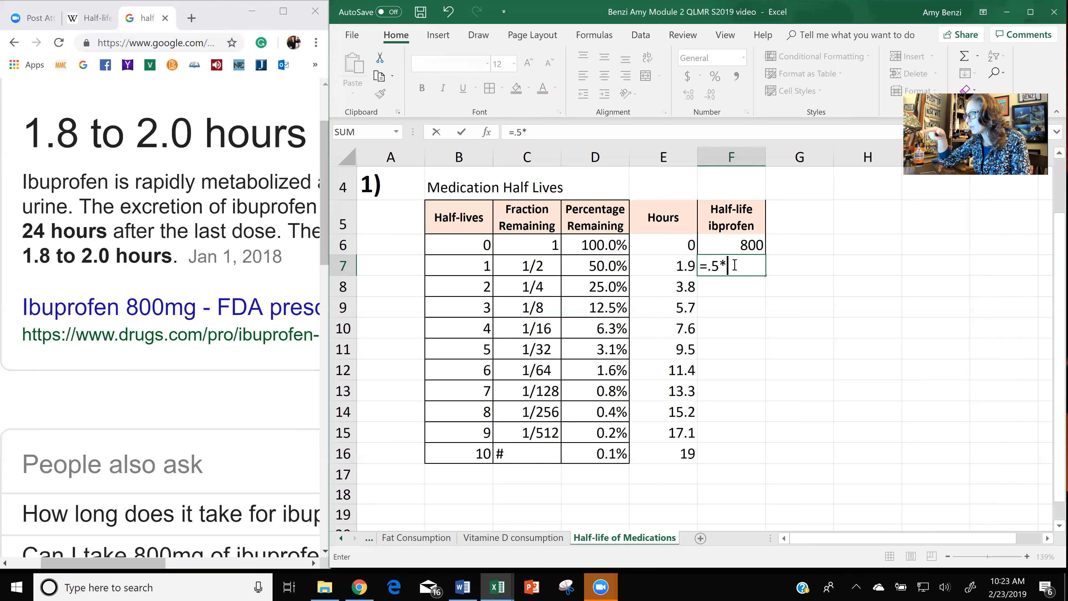
{"action": "left_click", "coordinate": [736, 243]}
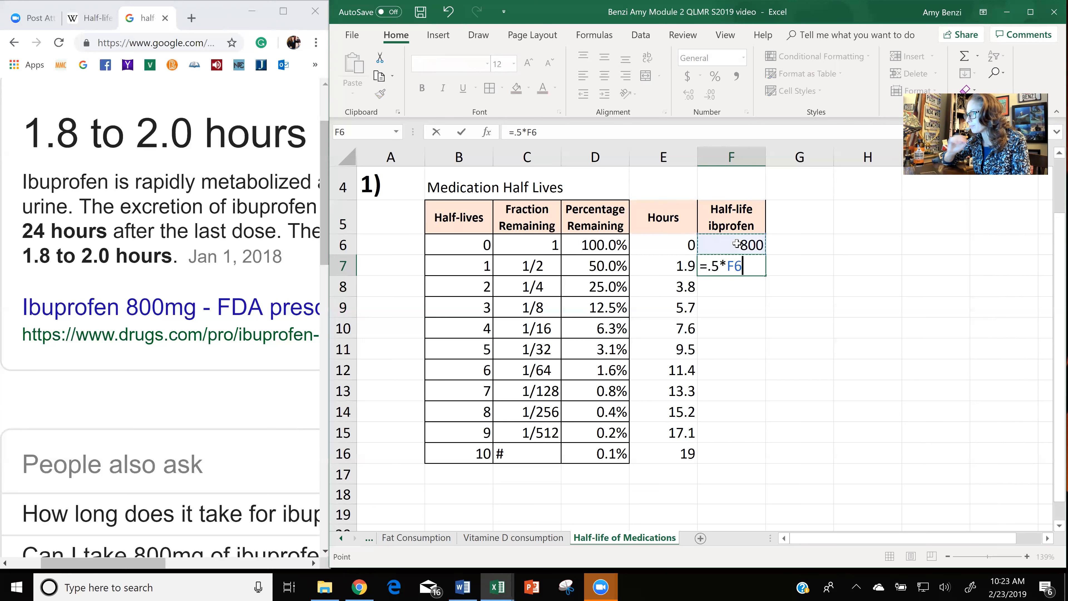
{"action": "key", "text": "Return"}
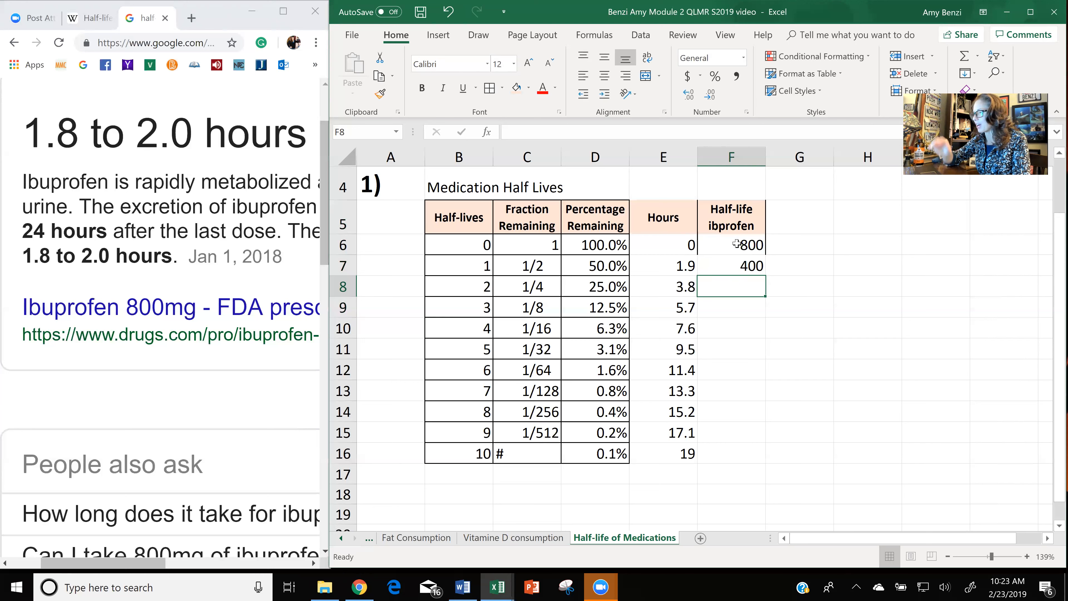
Fill the halving formula from F7 down the "Half-life ibprofen" column through F16.
{"action": "left_click", "coordinate": [741, 265]}
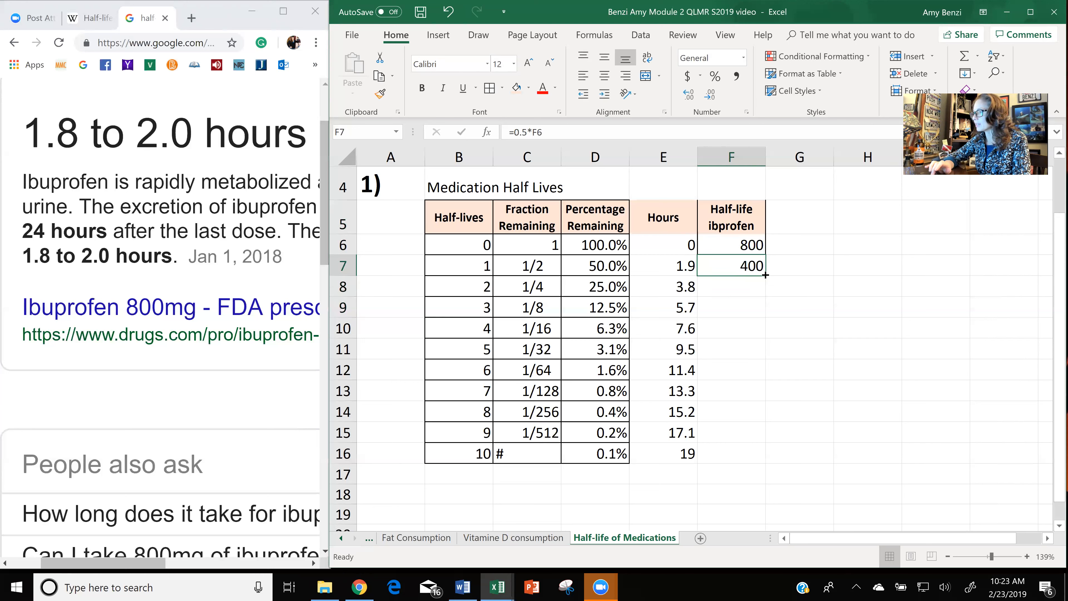
{"action": "double_click", "coordinate": [765, 275]}
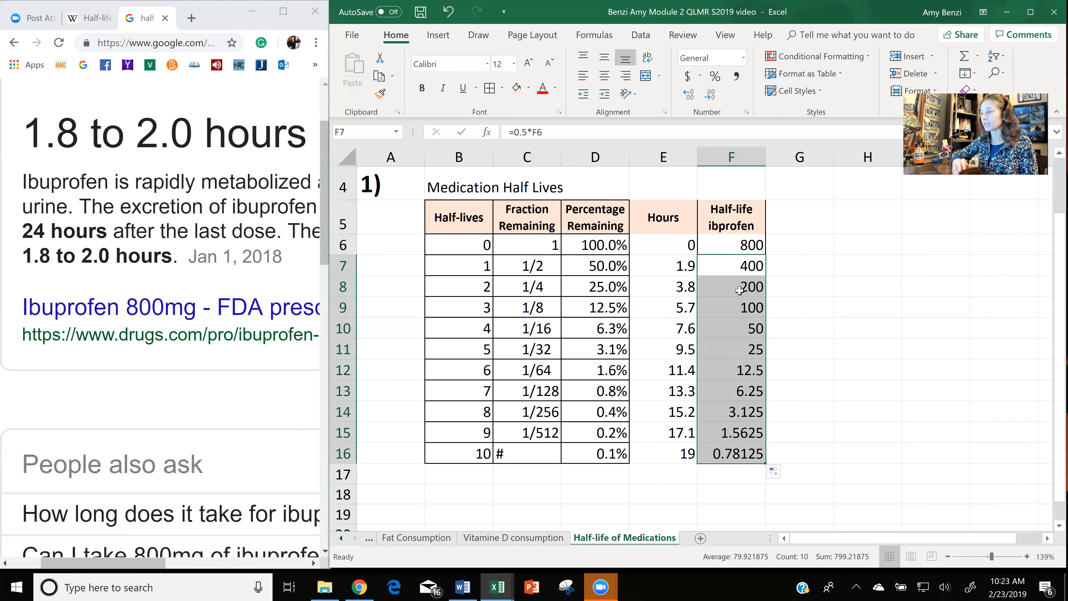
{"action": "left_click", "coordinate": [799, 306]}
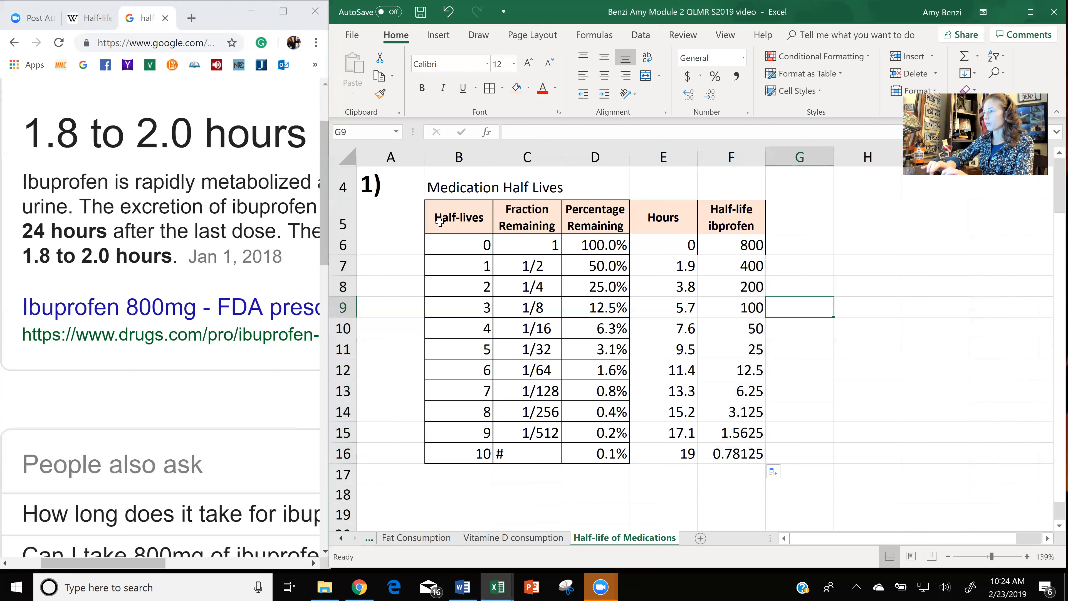
Apply all borders to the whole Medication Half Lives table, B5:F16.
{"action": "left_click_drag", "start_coordinate": [456, 217], "coordinate": [720, 445]}
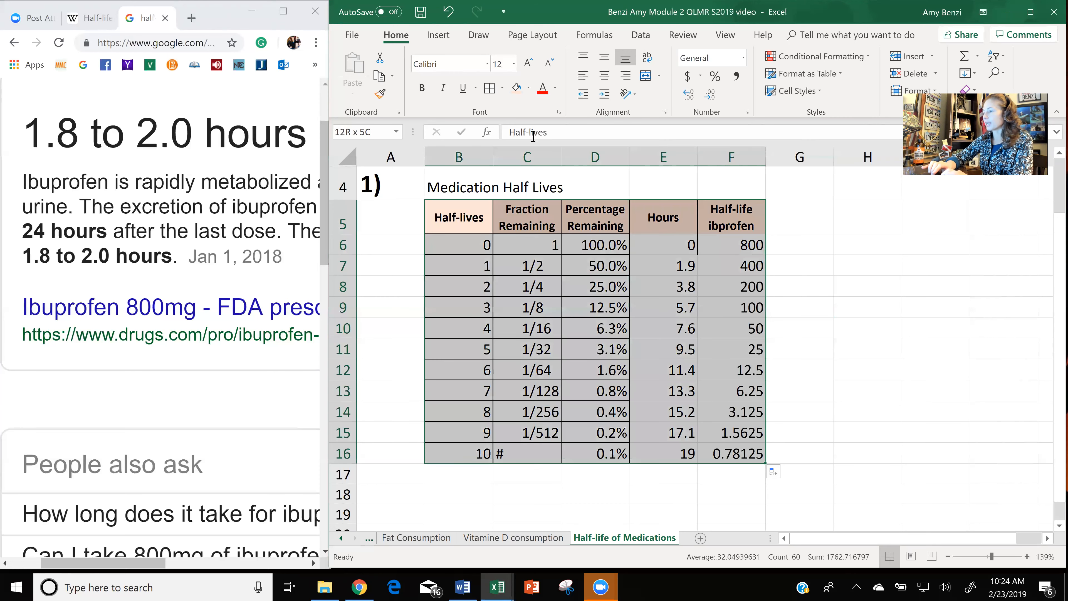
{"action": "left_click", "coordinate": [488, 89]}
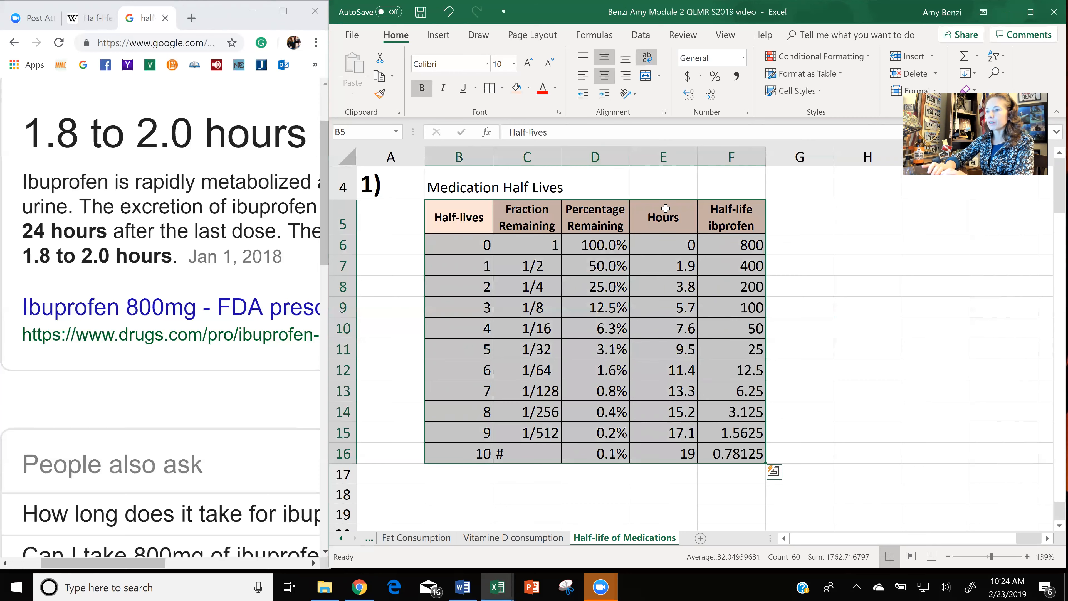
{"action": "left_click", "coordinate": [861, 298]}
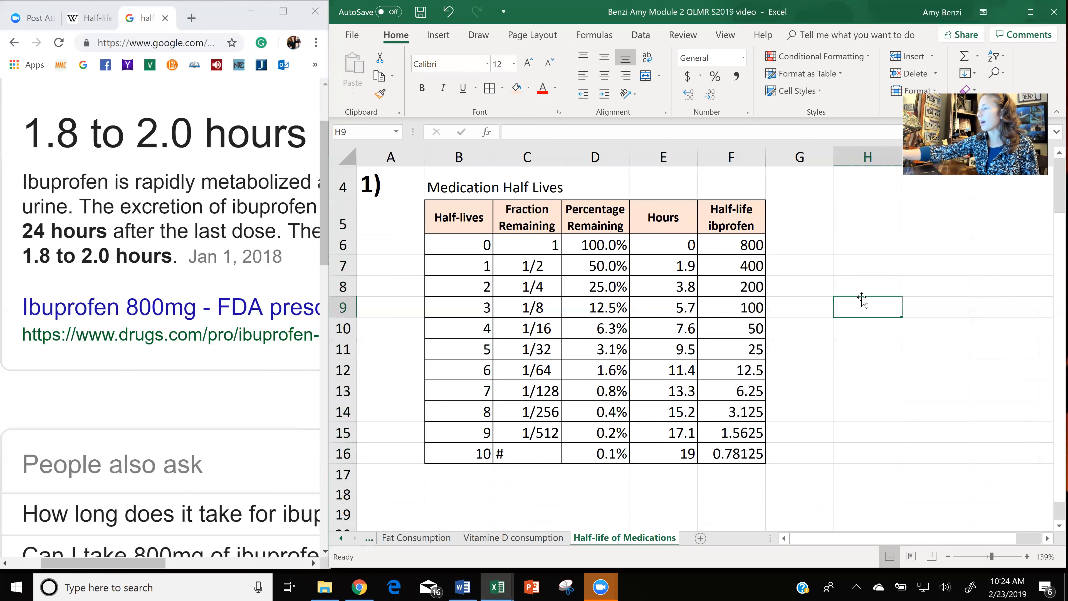
Insert a Scatter with Smooth Lines and Markers chart of the Hours and "Half-life ibprofen" columns, E5:F16.
{"action": "scroll", "coordinate": [861, 298], "scroll_direction": "down", "scroll_amount": 4, "text": "ctrl"}
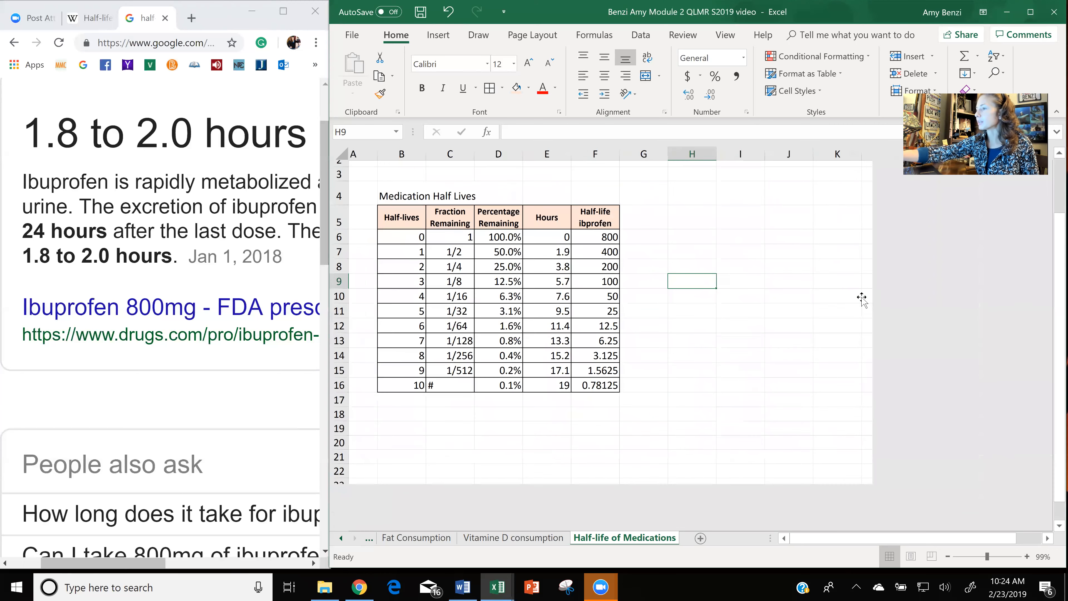
{"action": "scroll", "coordinate": [861, 298], "scroll_direction": "up", "scroll_amount": 2, "text": "ctrl"}
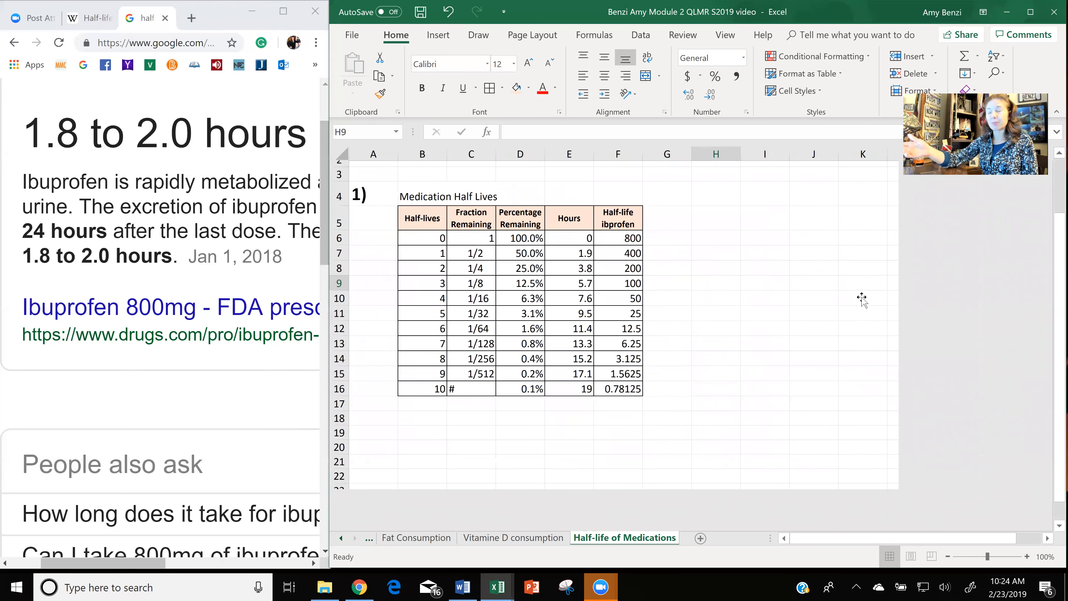
{"action": "left_click_drag", "start_coordinate": [573, 213], "coordinate": [620, 382]}
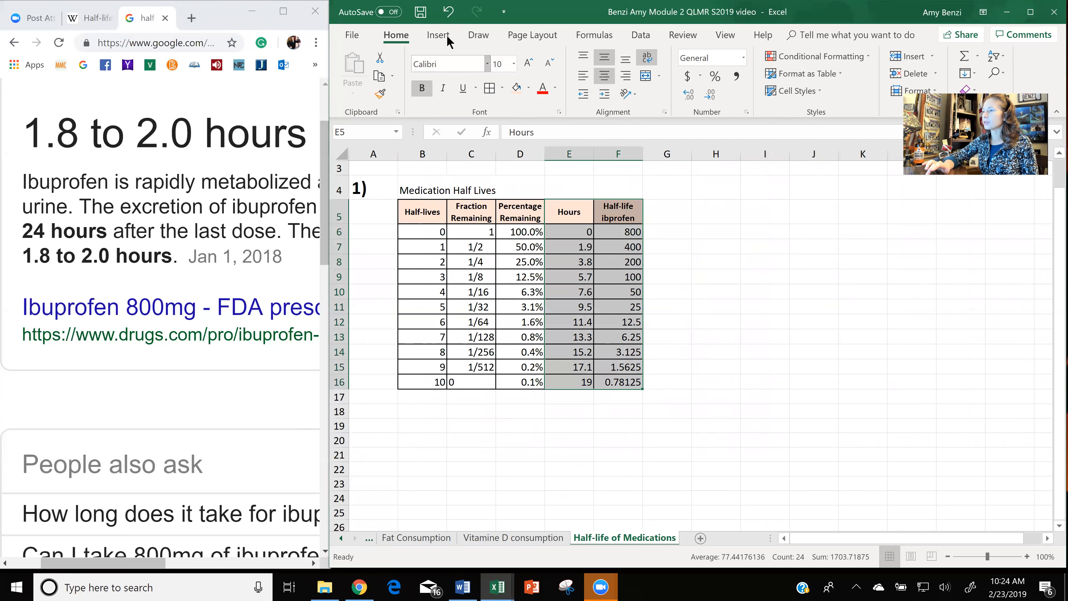
{"action": "left_click", "coordinate": [1029, 12]}
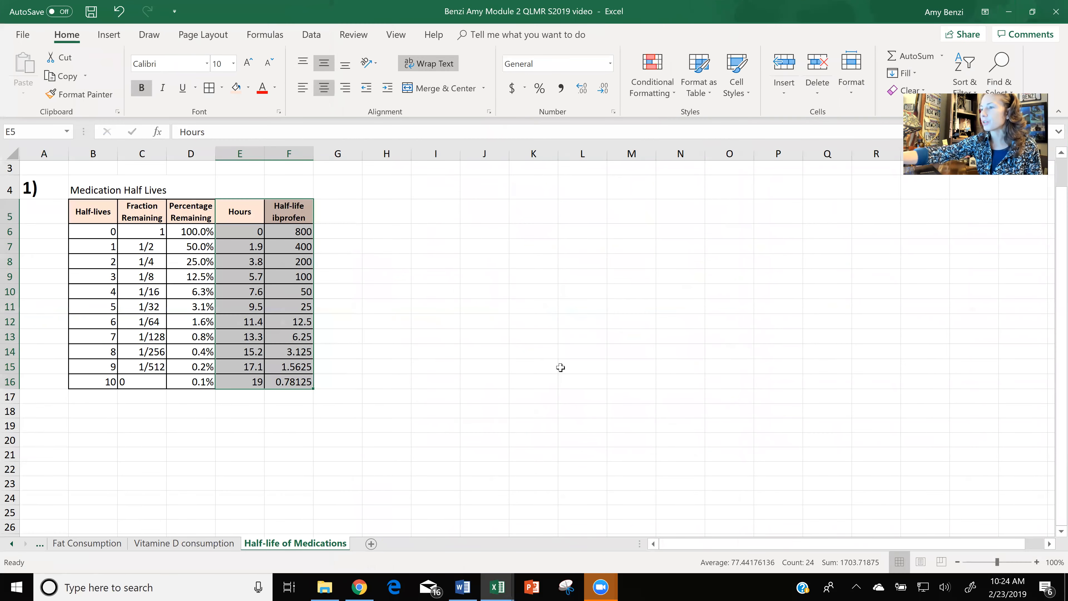
{"action": "scroll", "coordinate": [561, 367], "scroll_direction": "up", "scroll_amount": 1}
{"action": "scroll", "coordinate": [560, 367], "scroll_direction": "up", "scroll_amount": 2}
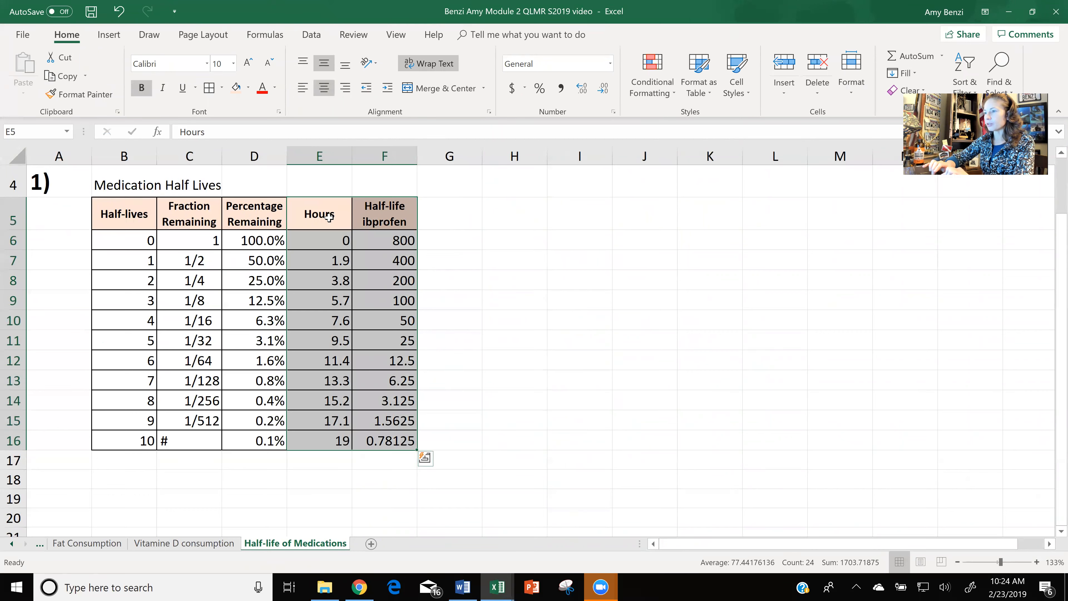
{"action": "left_click", "coordinate": [111, 35]}
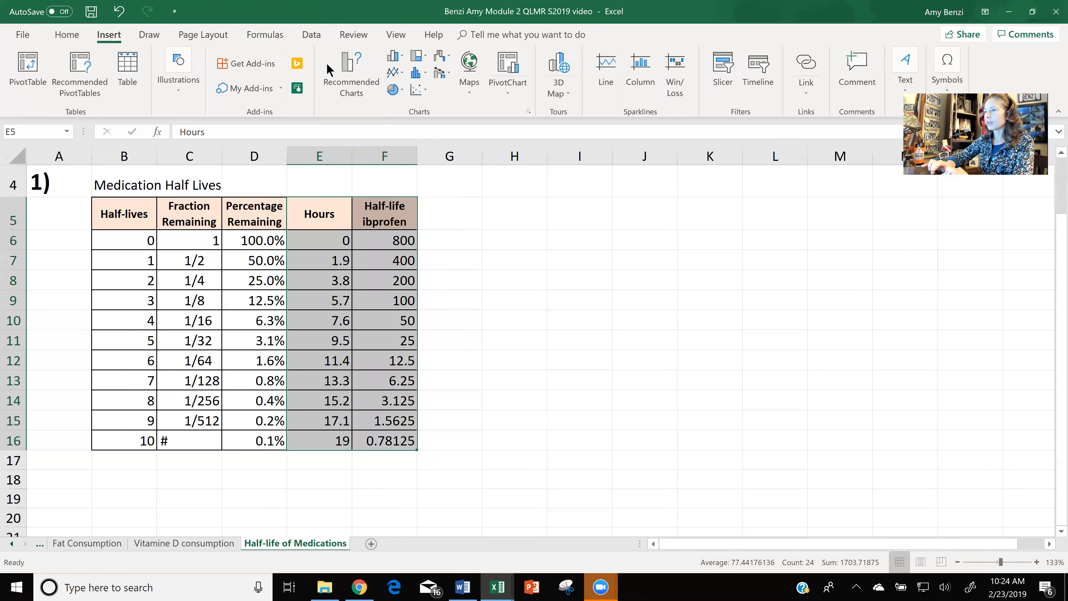
{"action": "left_click", "coordinate": [420, 89]}
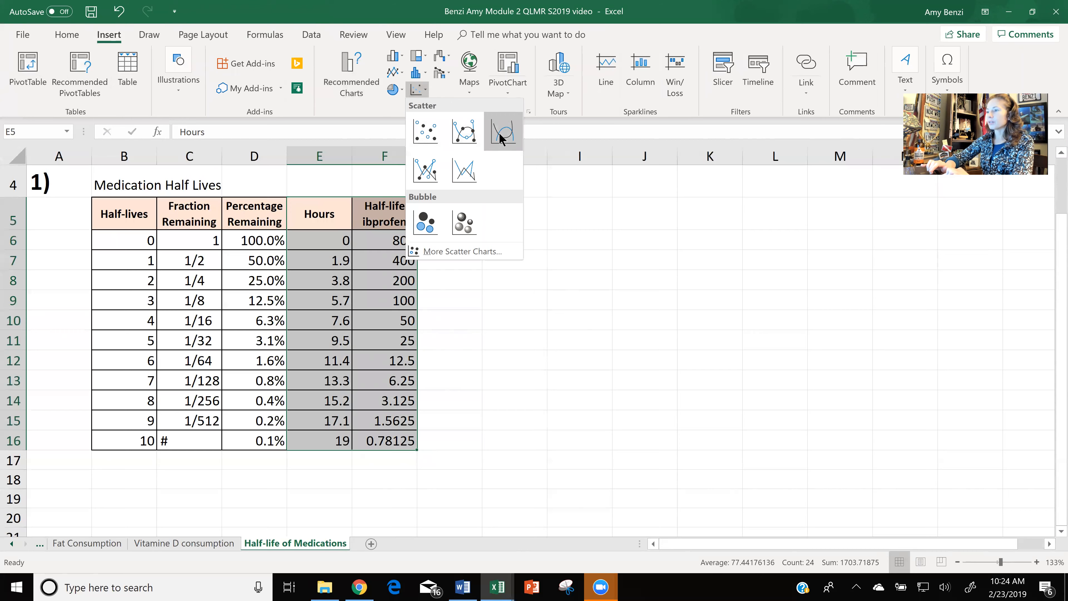
{"action": "left_click", "coordinate": [464, 134]}
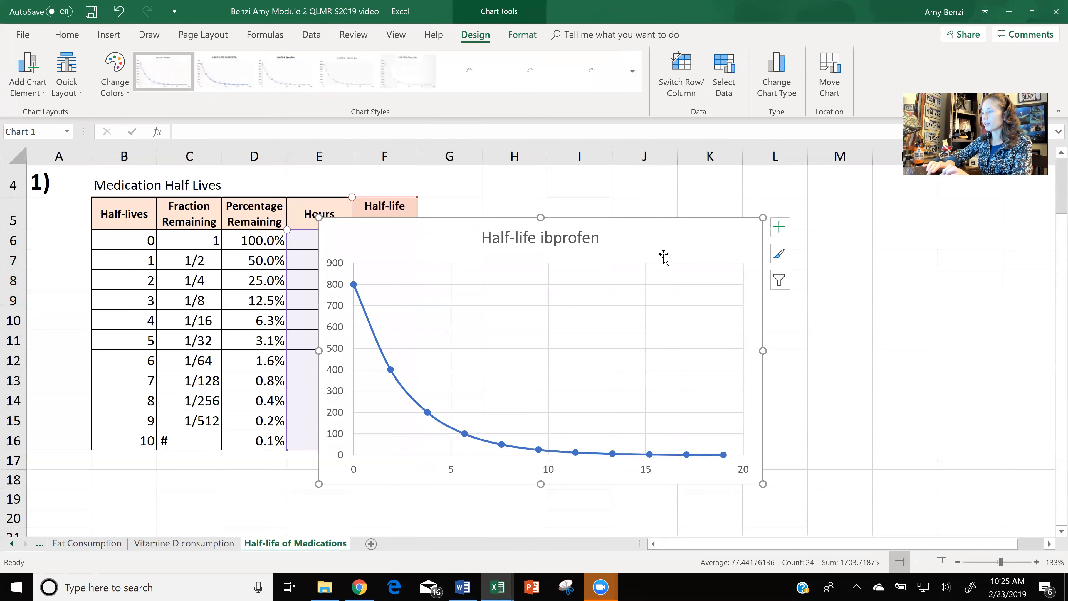
Move the chart clear of the table into the empty columns beside it and add axis titles.
{"action": "left_click_drag", "start_coordinate": [664, 255], "coordinate": [881, 243]}
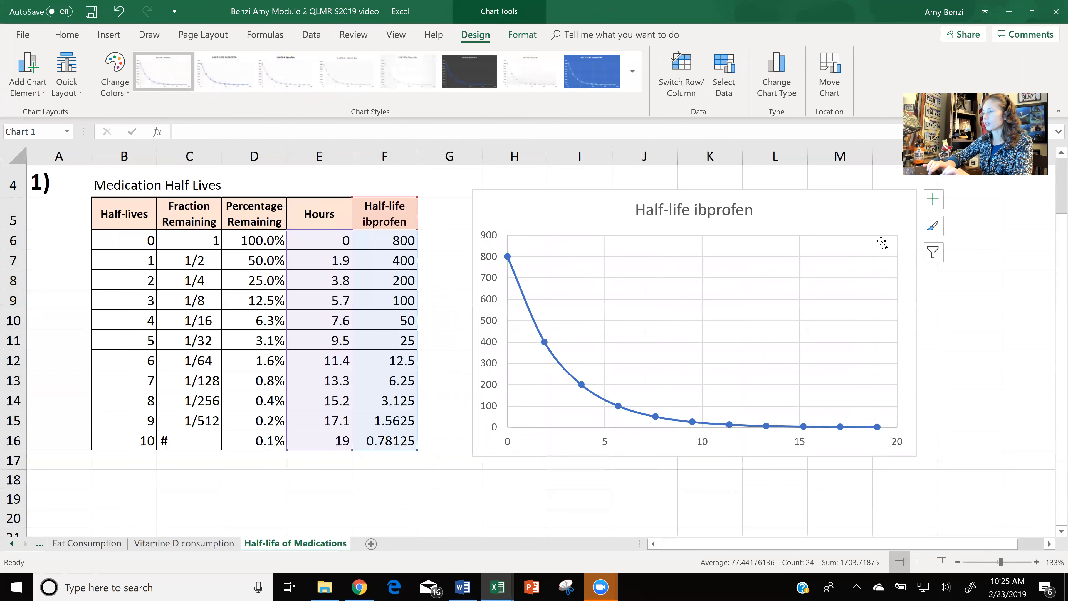
{"action": "left_click", "coordinate": [932, 200]}
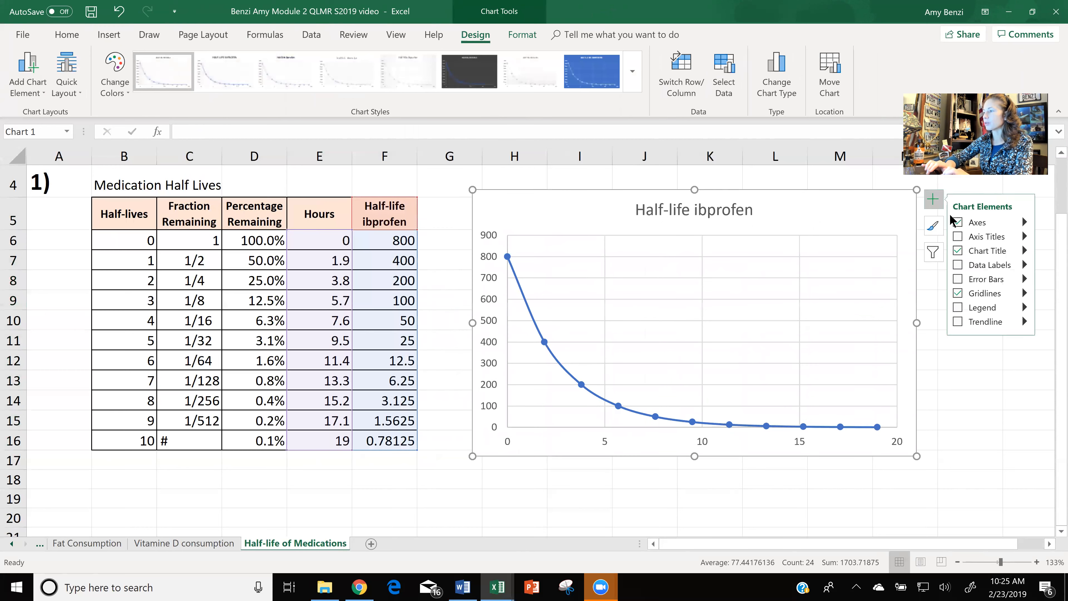
{"action": "left_click", "coordinate": [962, 235]}
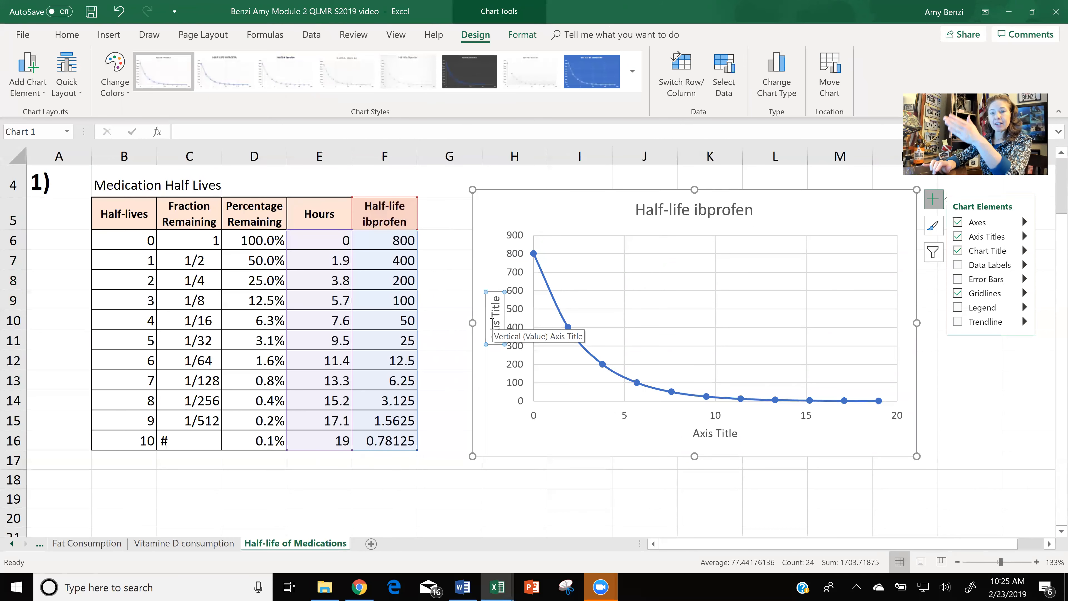
Replace the placeholder text of the chart's horizontal axis title with "Hours".
{"action": "left_click", "coordinate": [713, 439]}
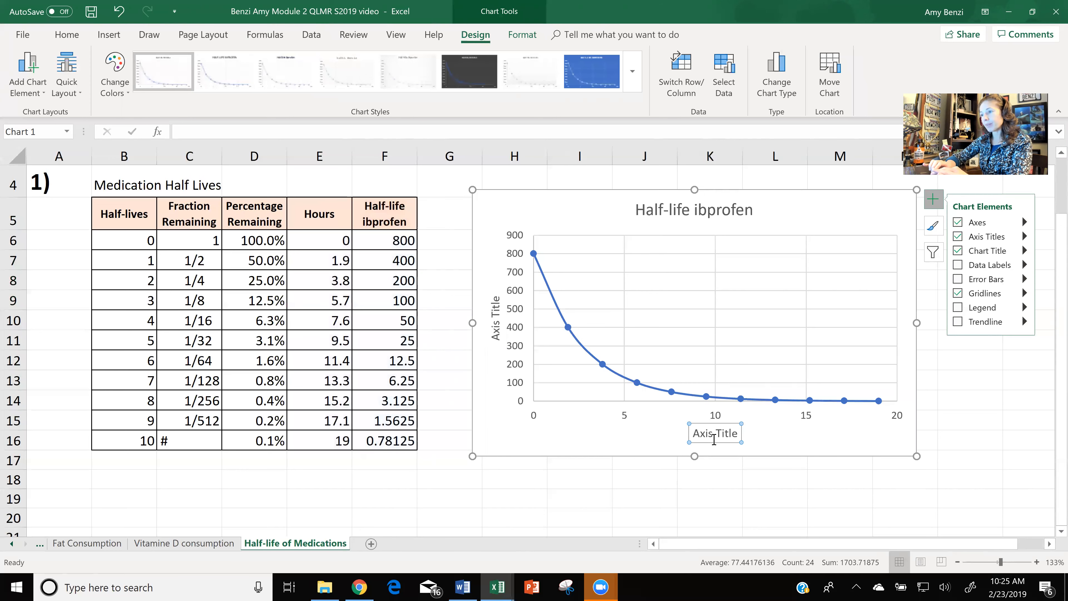
{"action": "double_click", "coordinate": [714, 429]}
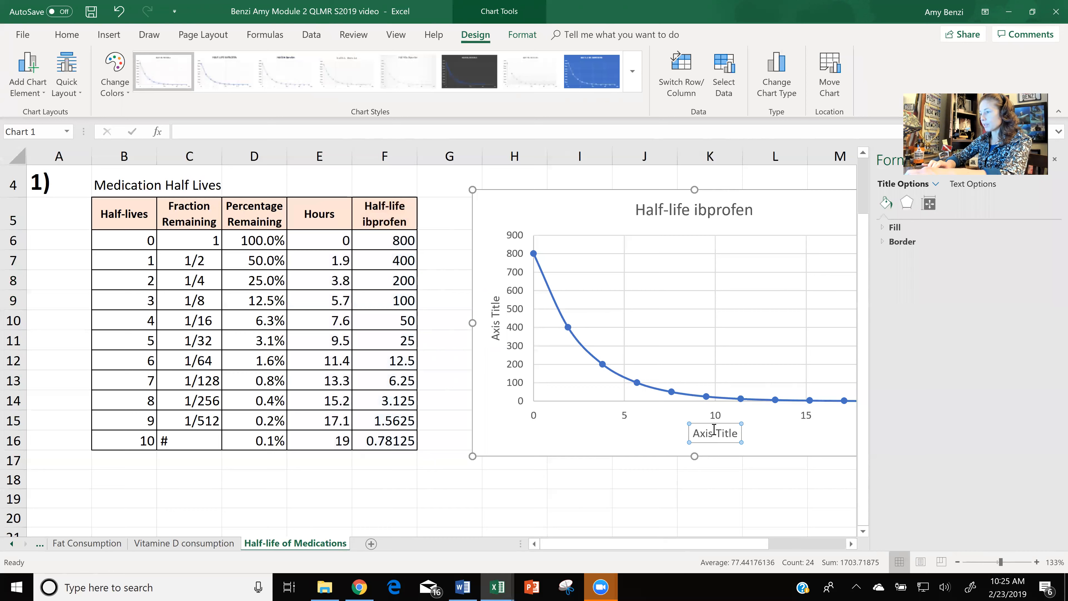
{"action": "double_click", "coordinate": [705, 434]}
{"action": "triple_click", "coordinate": [704, 434]}
{"action": "double_click", "coordinate": [705, 433]}
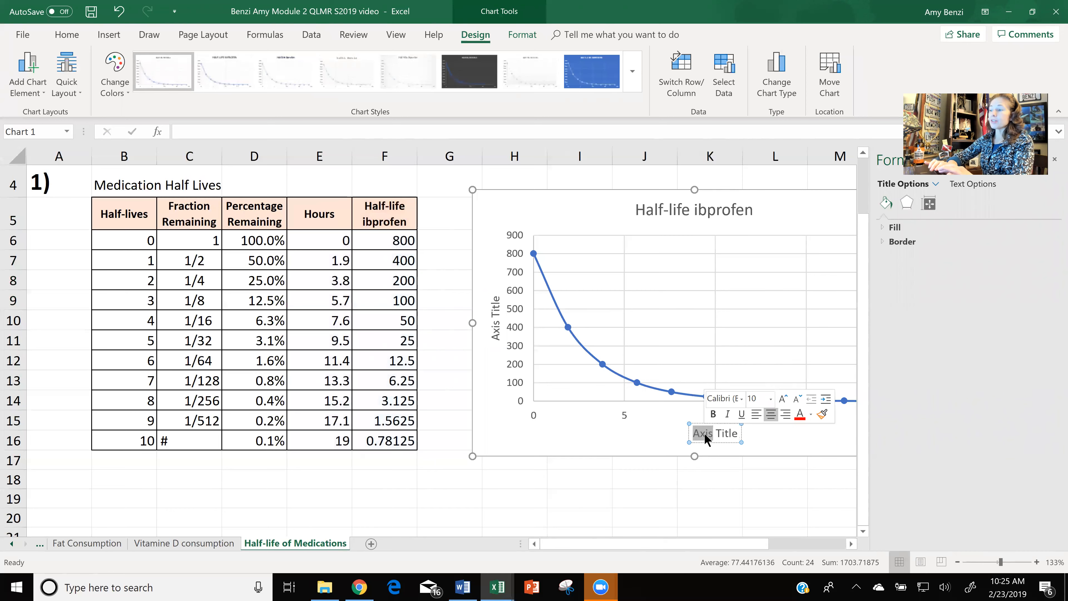
{"action": "left_click", "coordinate": [705, 435]}
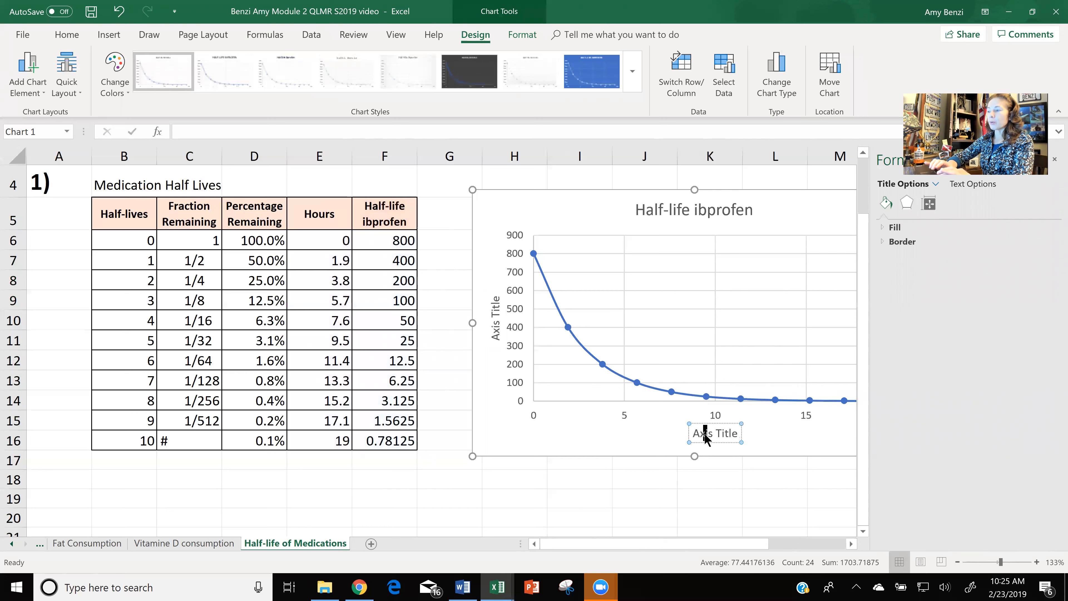
{"action": "double_click", "coordinate": [705, 435]}
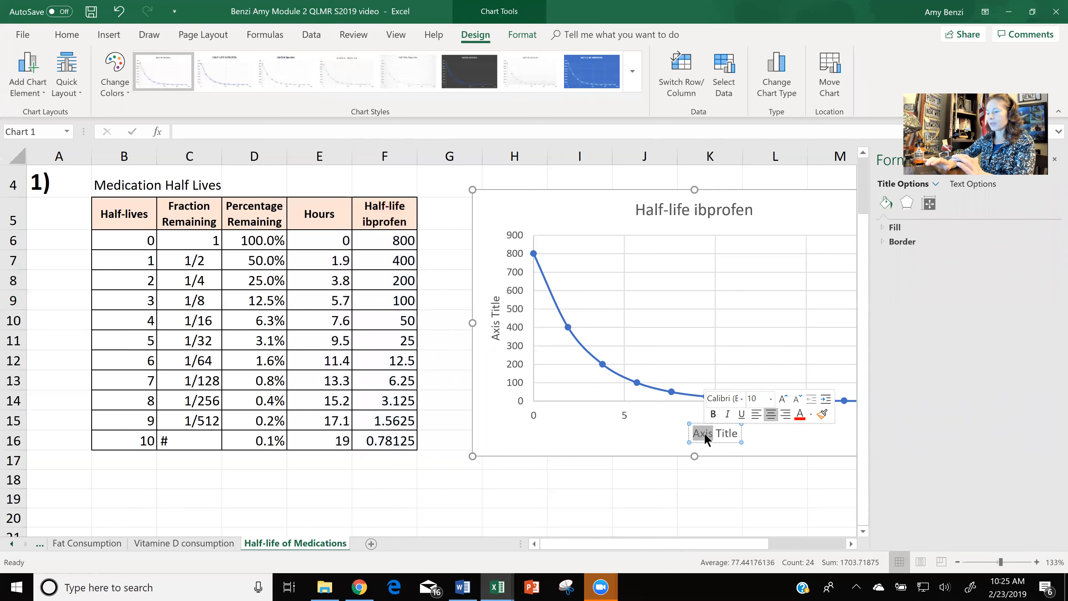
{"action": "left_click", "coordinate": [705, 434]}
{"action": "double_click", "coordinate": [705, 434]}
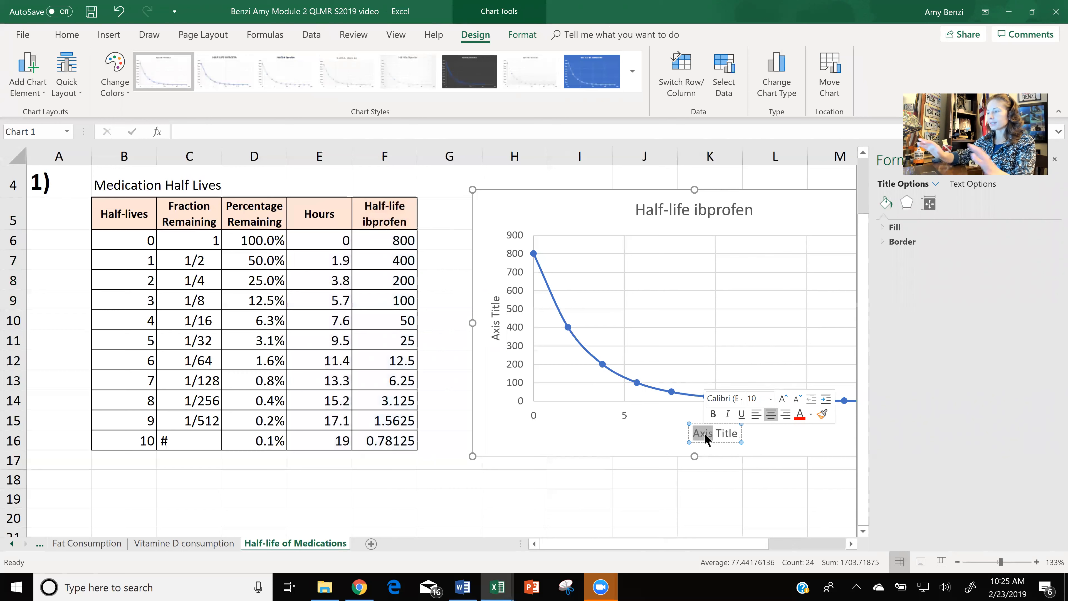
{"action": "left_click", "coordinate": [705, 434]}
{"action": "double_click", "coordinate": [705, 435]}
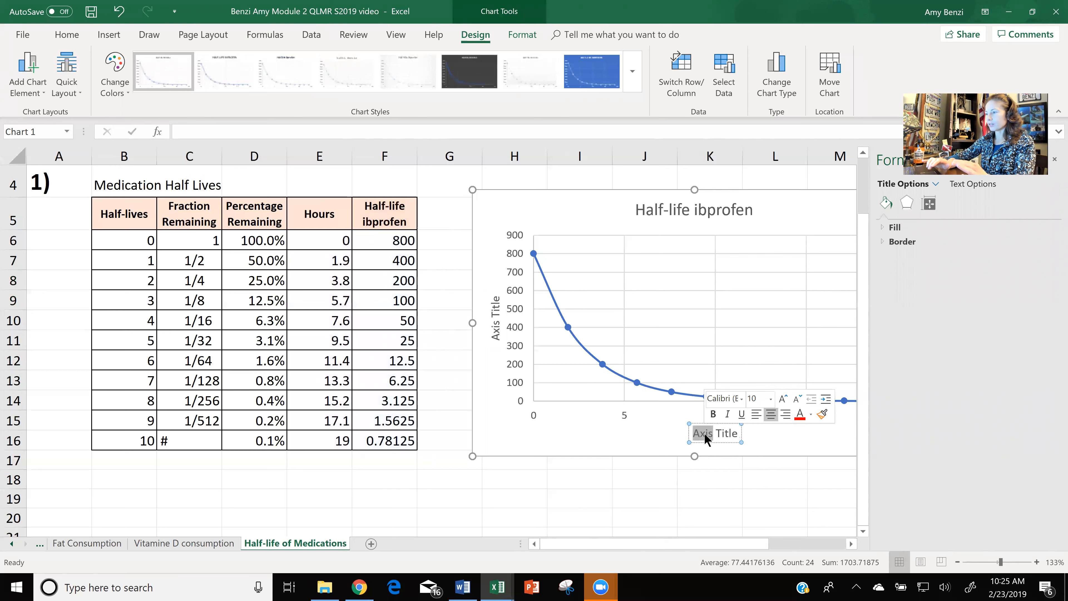
{"action": "left_click_drag", "start_coordinate": [731, 431], "coordinate": [728, 430]}
{"action": "left_click", "coordinate": [728, 430]}
{"action": "triple_click", "coordinate": [730, 432]}
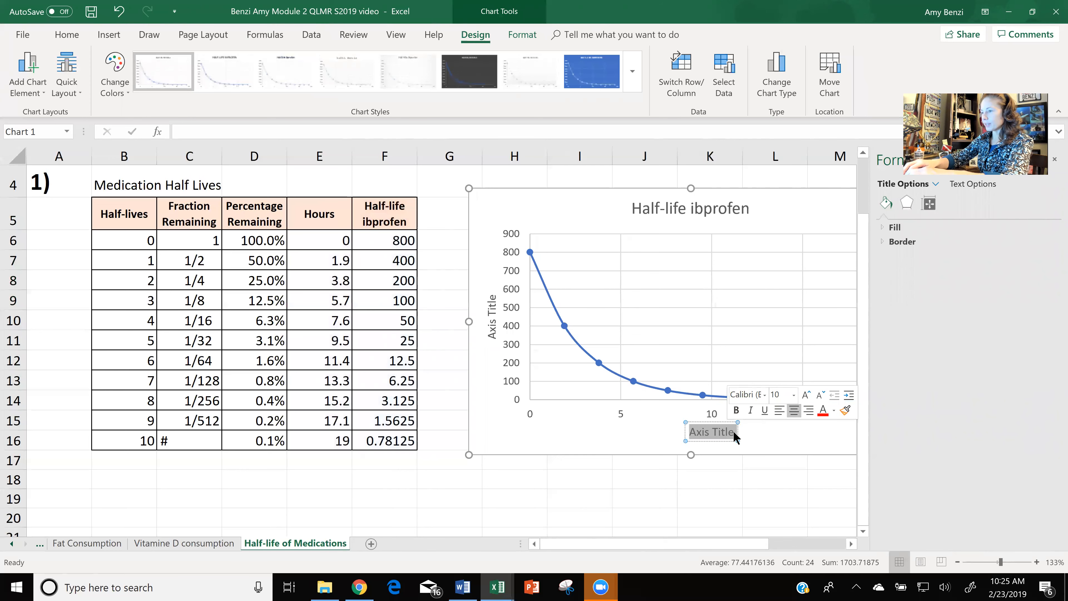
{"action": "type", "text": "Hours"}
Format the "Hours" axis title as bold, size 20, in blue.
{"action": "left_click_drag", "start_coordinate": [724, 430], "coordinate": [696, 432]}
{"action": "left_click", "coordinate": [719, 409]}
{"action": "left_click", "coordinate": [779, 398]}
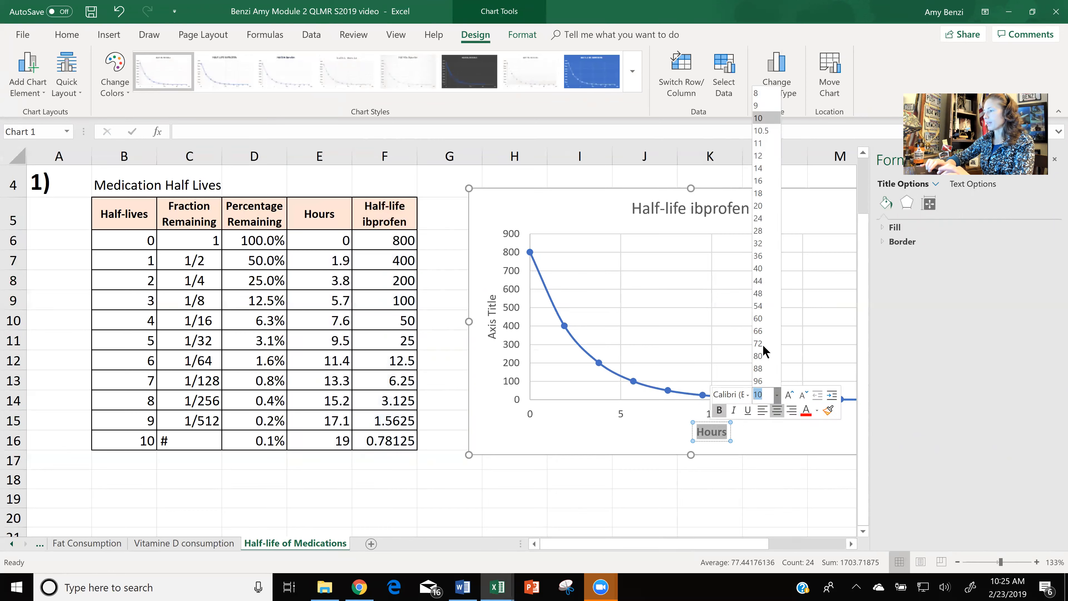
{"action": "left_click", "coordinate": [764, 304]}
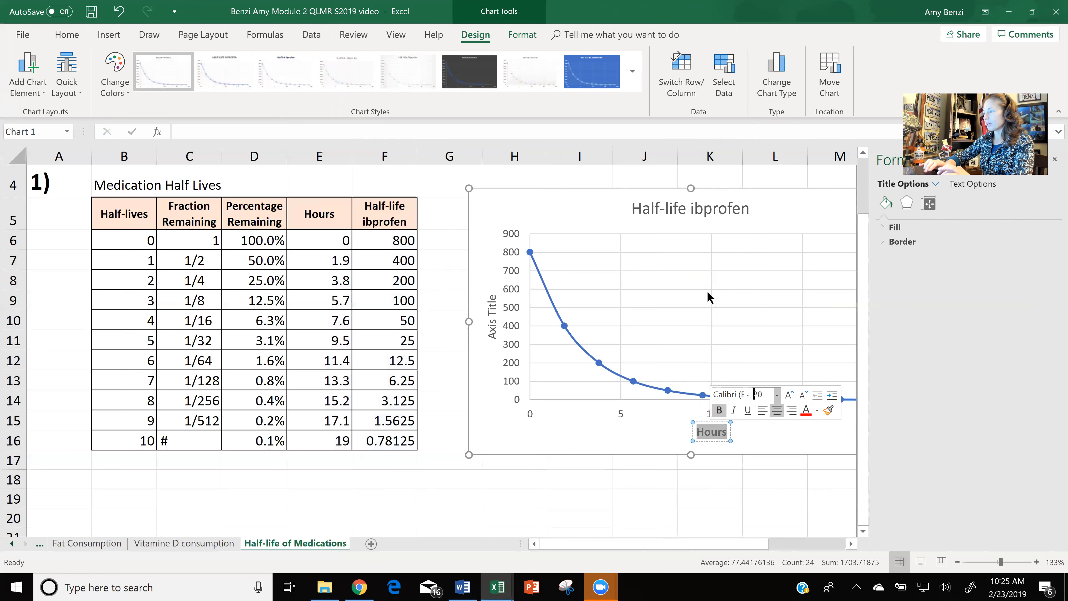
{"action": "left_click", "coordinate": [817, 410]}
{"action": "left_click", "coordinate": [845, 451]}
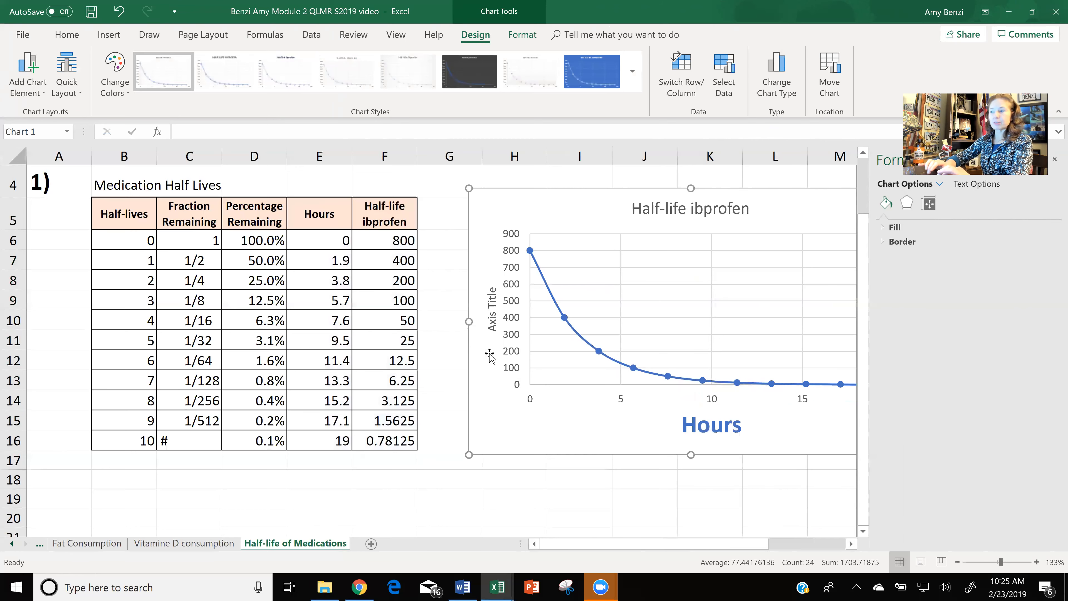
Move the chart slightly closer to the table and open the bounds and units settings of its horizontal axis.
{"action": "left_click", "coordinate": [525, 354]}
{"action": "left_click_drag", "start_coordinate": [592, 209], "coordinate": [567, 205]}
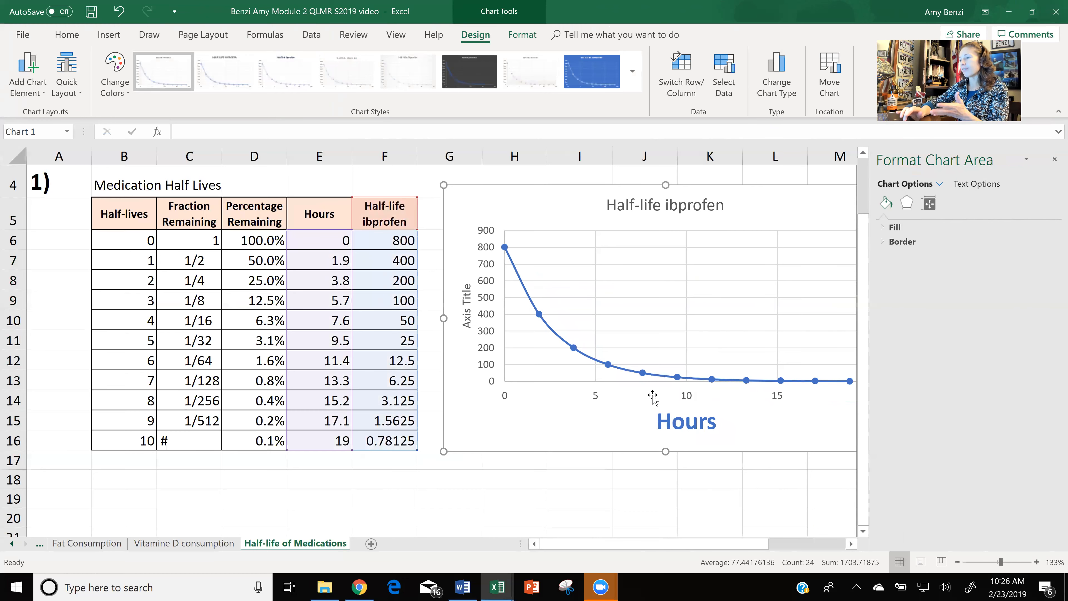
{"action": "left_click", "coordinate": [686, 393]}
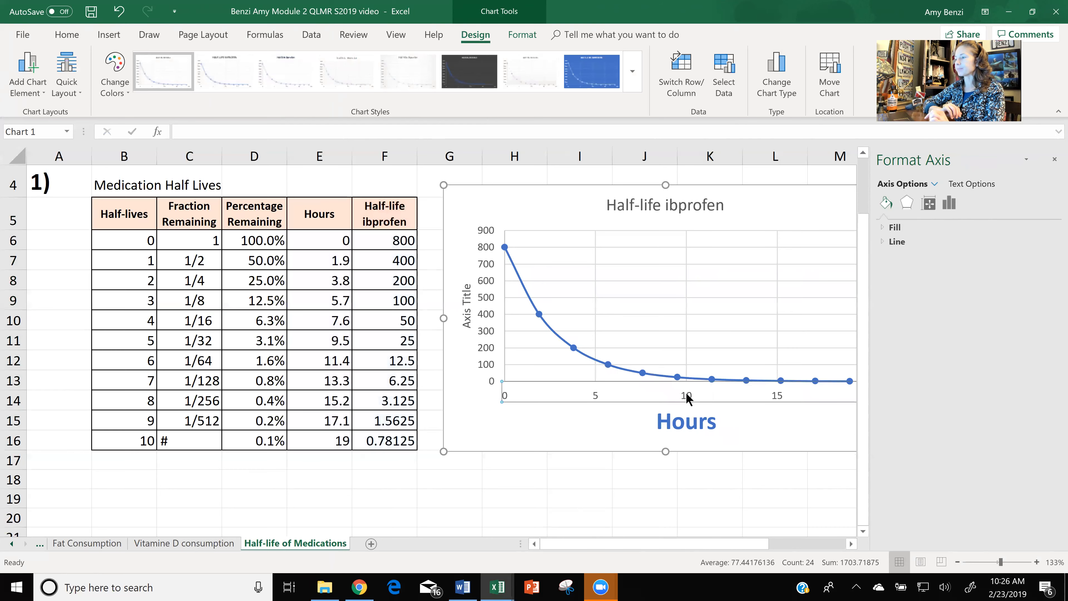
{"action": "left_click", "coordinate": [949, 203]}
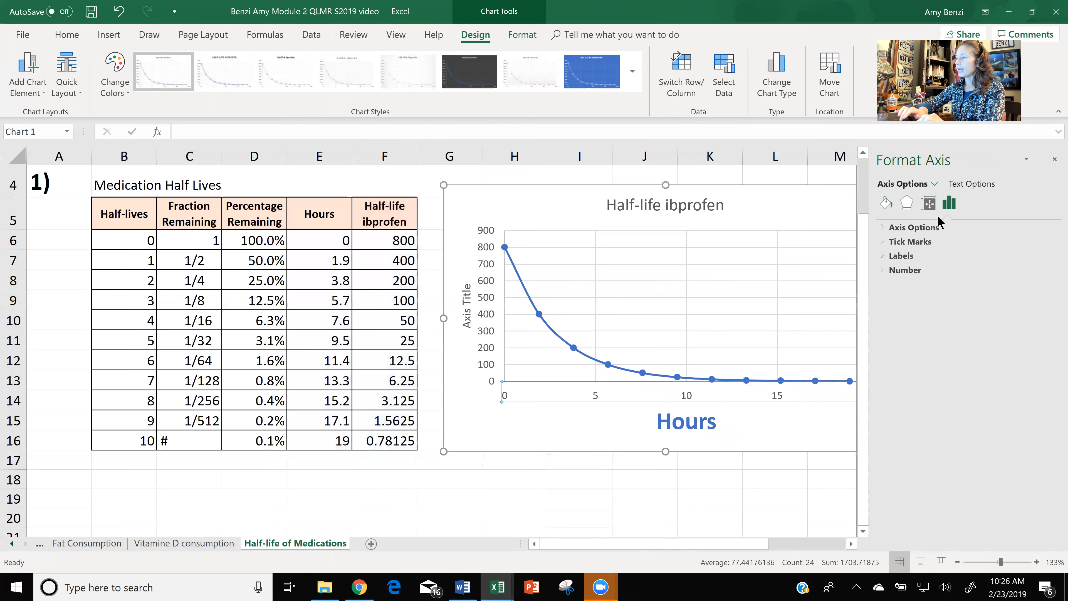
{"action": "left_click", "coordinate": [934, 227]}
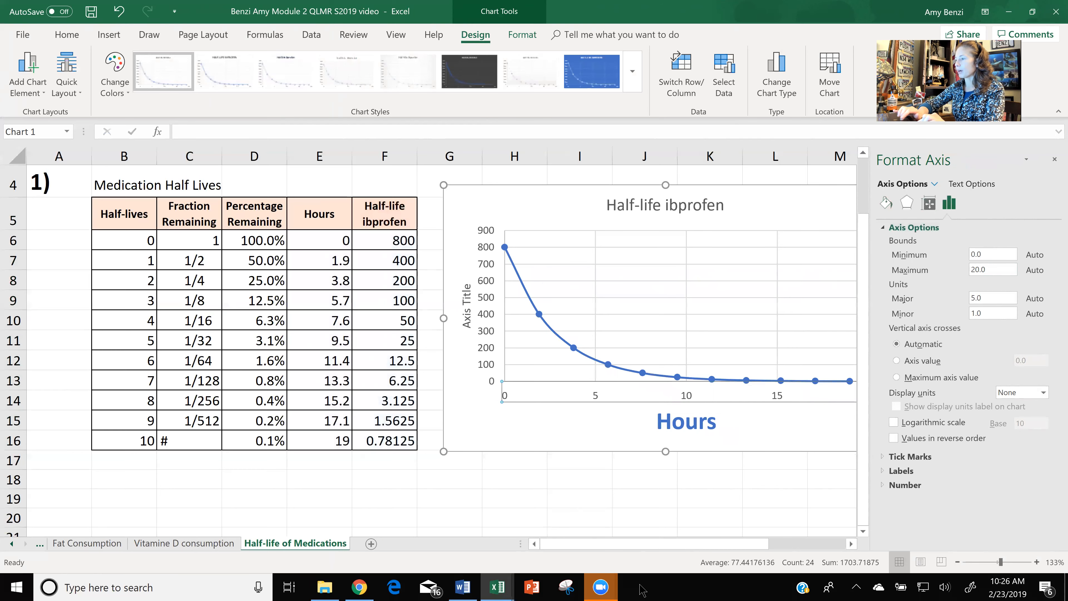
{"action": "left_click_drag", "start_coordinate": [638, 544], "coordinate": [695, 544]}
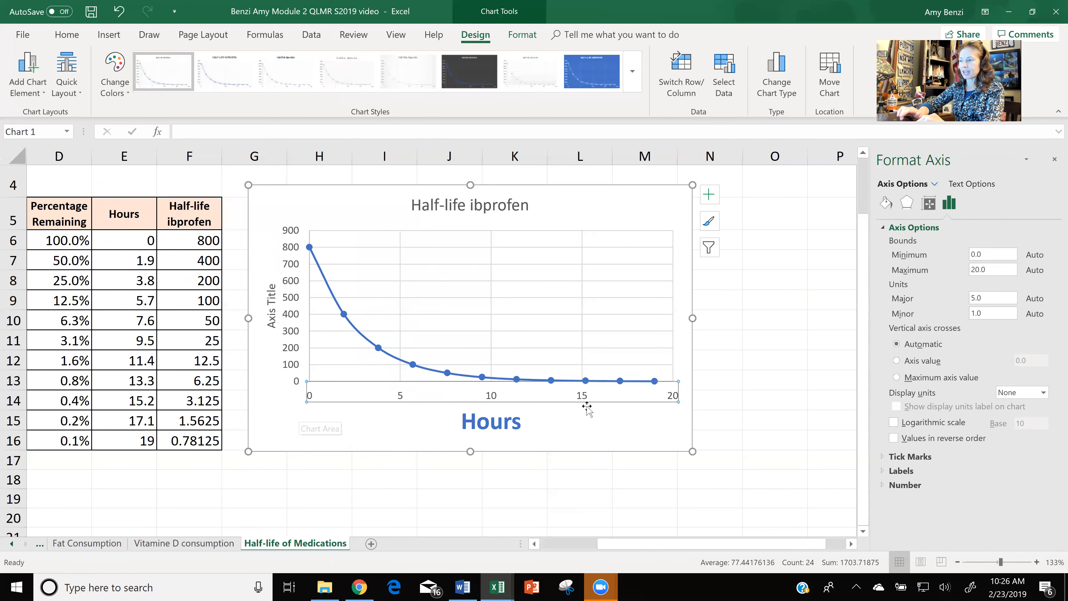
Try to change the horizontal axis major unit to 1.9.
{"action": "left_click", "coordinate": [971, 297]}
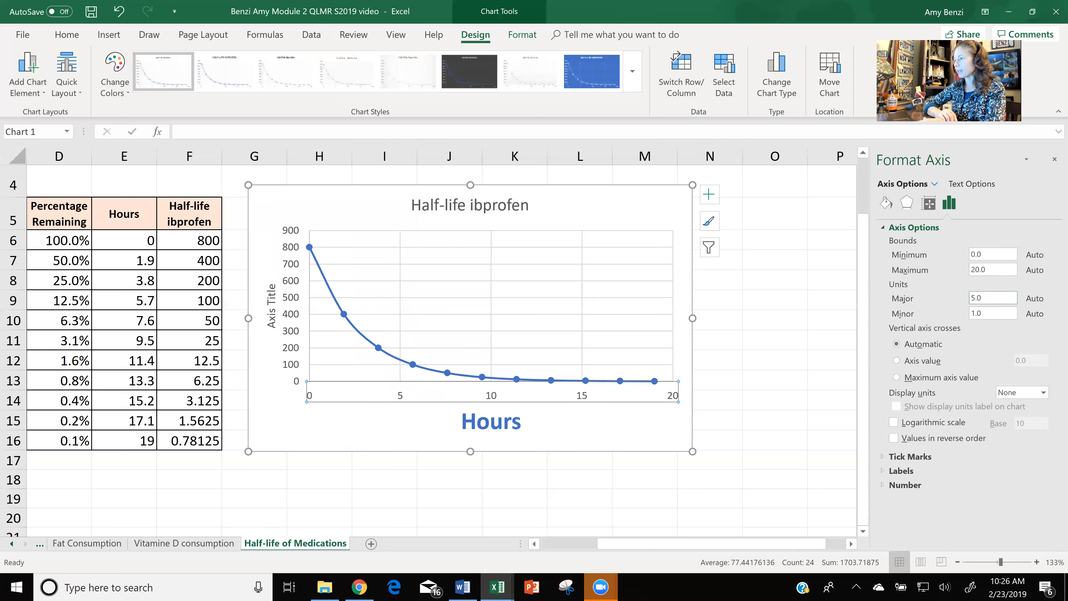
{"action": "key", "text": "Delete"}
{"action": "key", "text": "Delete"}
{"action": "type", "text": "1.9"}
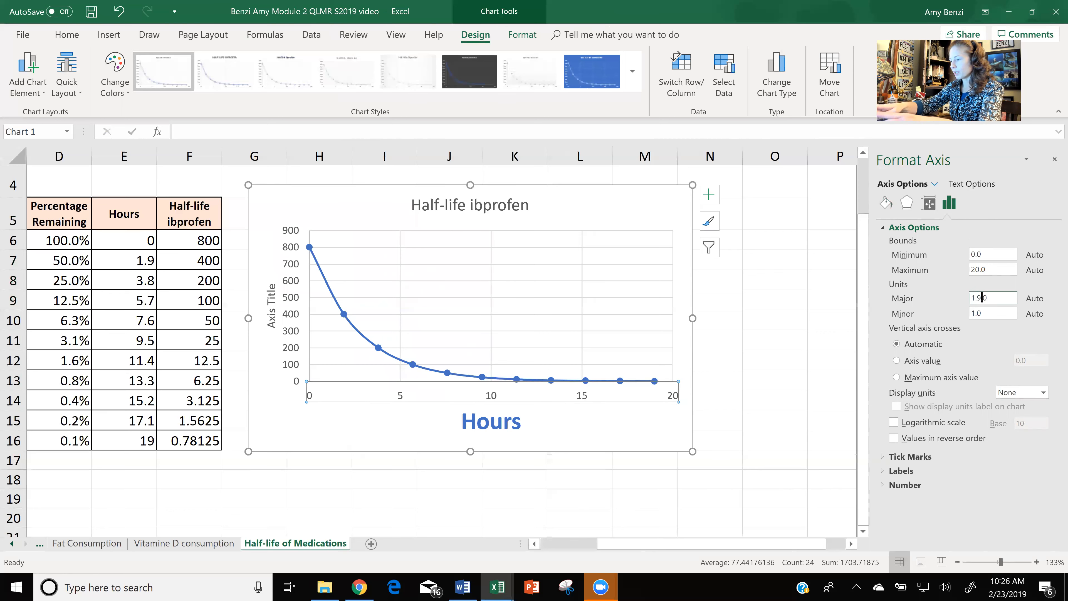
{"action": "key", "text": "Return"}
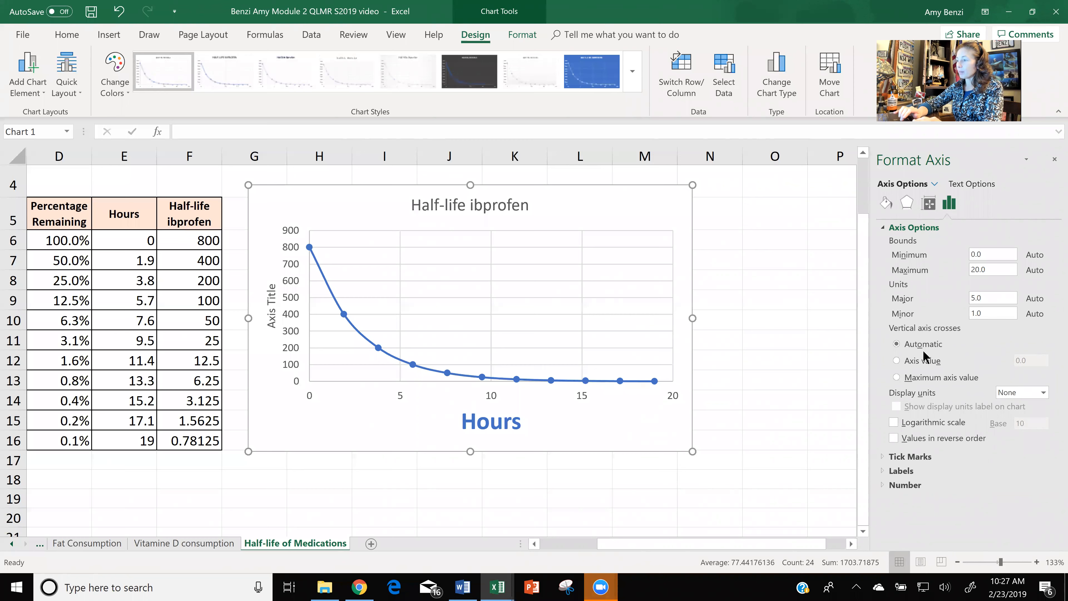
Make the vertical axis cross at axis value 0.0 and set the horizontal axis major unit to 1.9.
{"action": "left_click", "coordinate": [896, 361]}
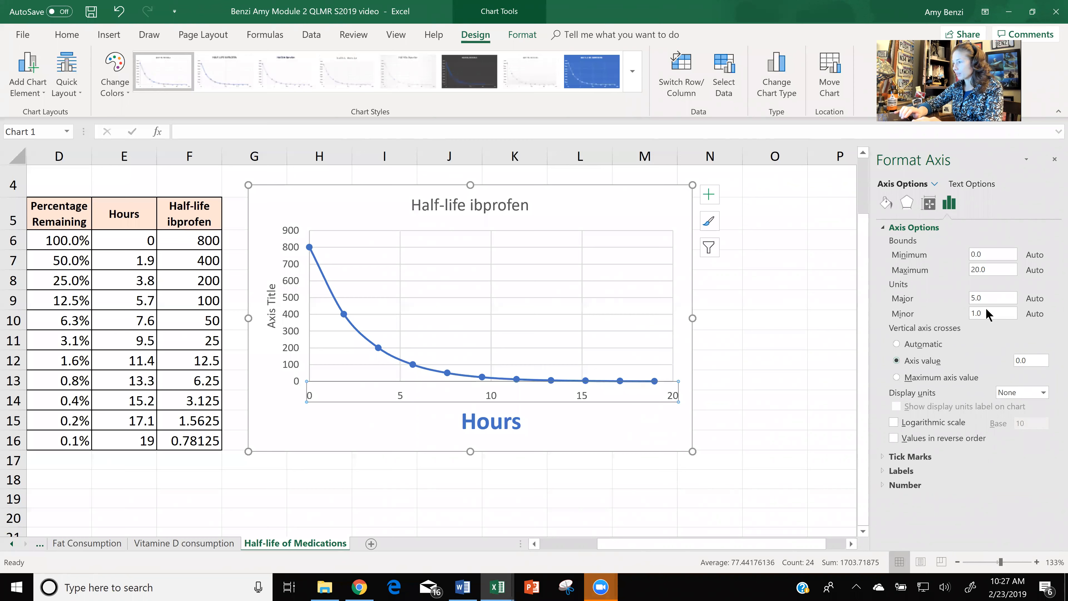
{"action": "left_click_drag", "start_coordinate": [983, 299], "coordinate": [959, 302]}
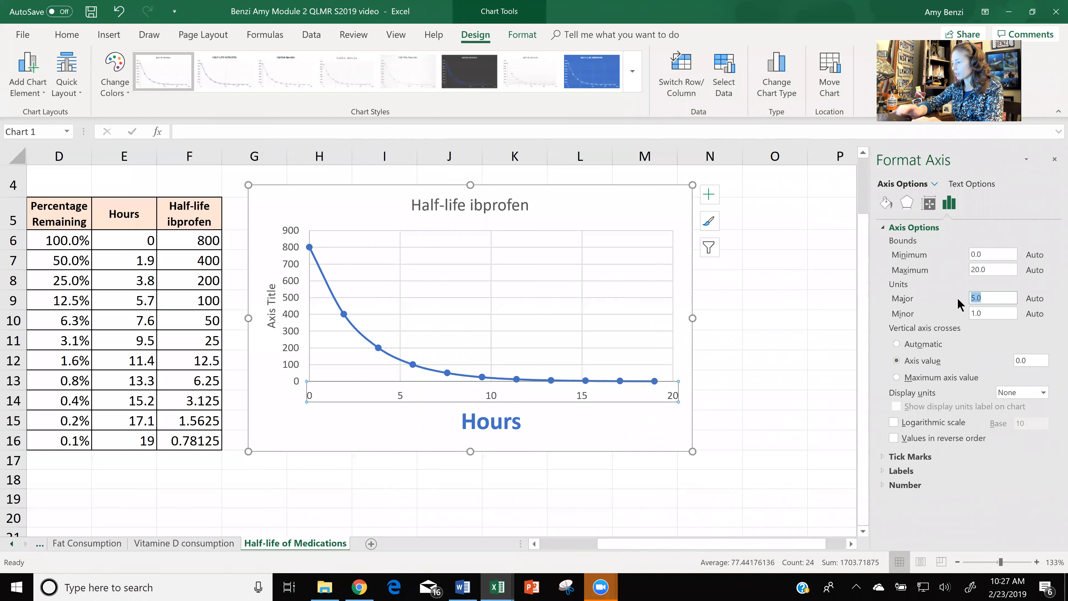
{"action": "type", "text": "1.9"}
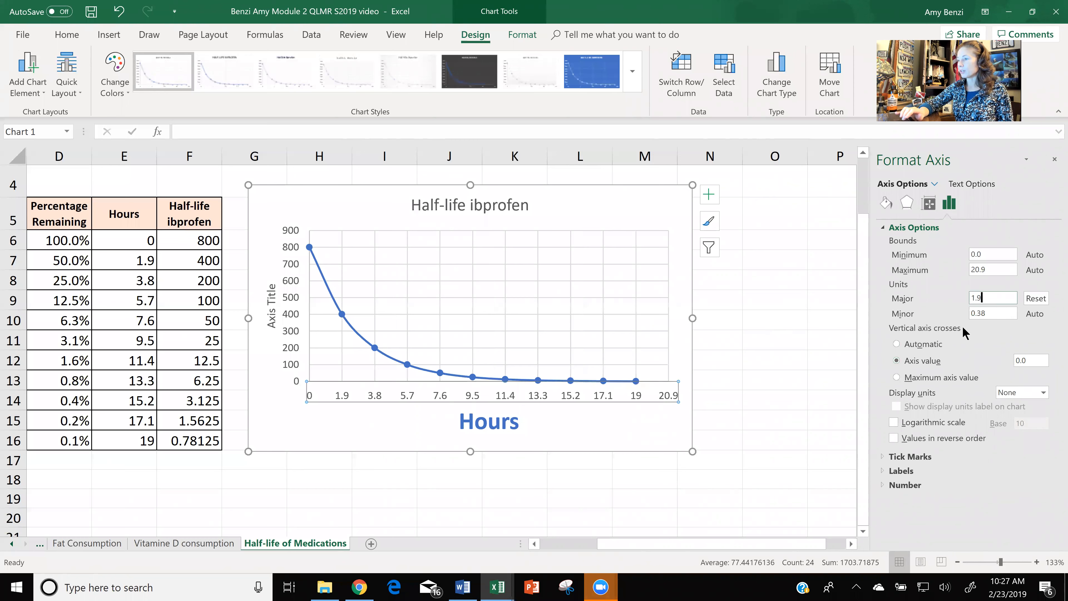
{"action": "left_click", "coordinate": [782, 374]}
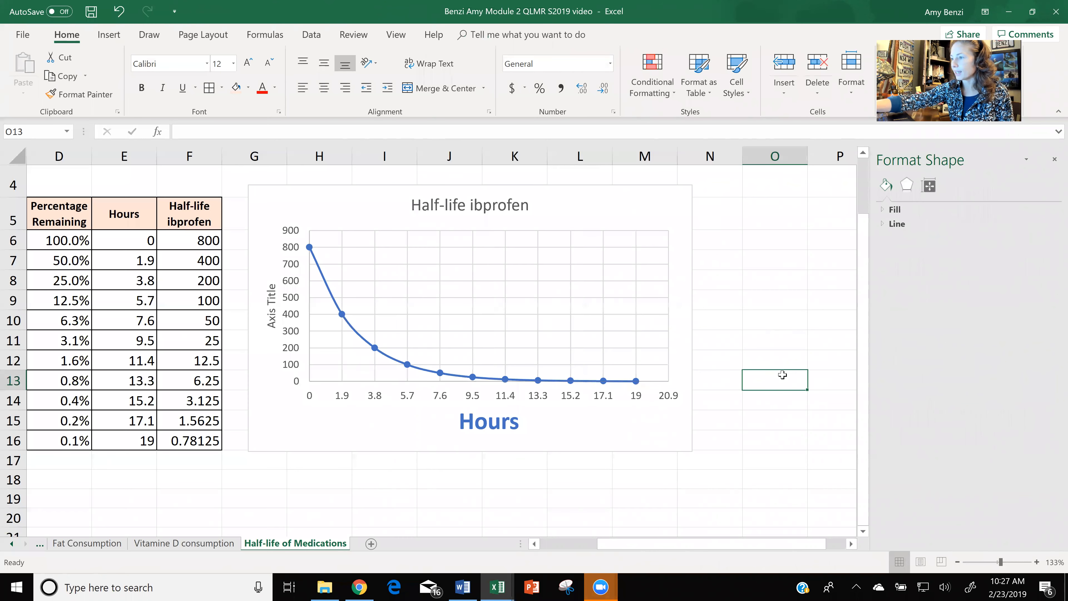
{"action": "scroll", "coordinate": [556, 444], "scroll_direction": "up", "scroll_amount": 17}
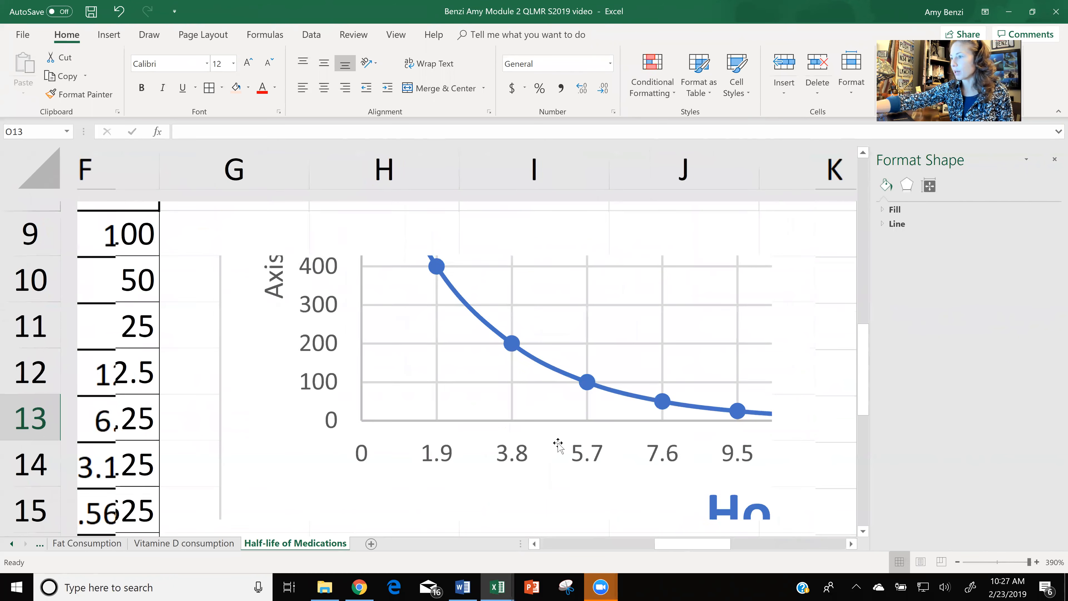
Close the shape formatting settings and move the chart away from the table so that column G is free.
{"action": "scroll", "coordinate": [558, 444], "scroll_direction": "down", "scroll_amount": 6}
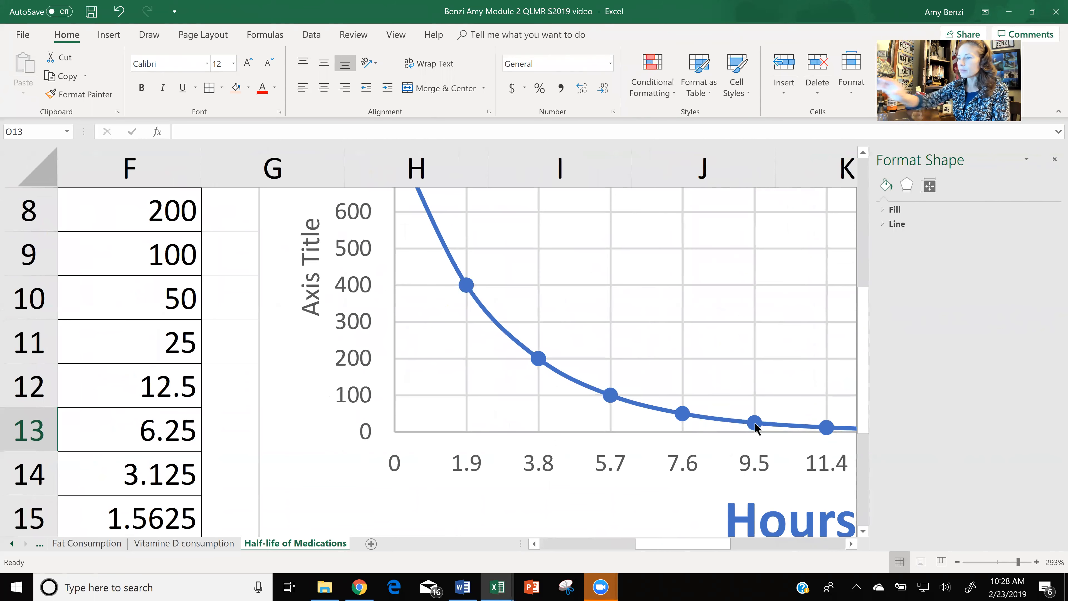
{"action": "scroll", "coordinate": [754, 422], "scroll_direction": "down", "scroll_amount": 9}
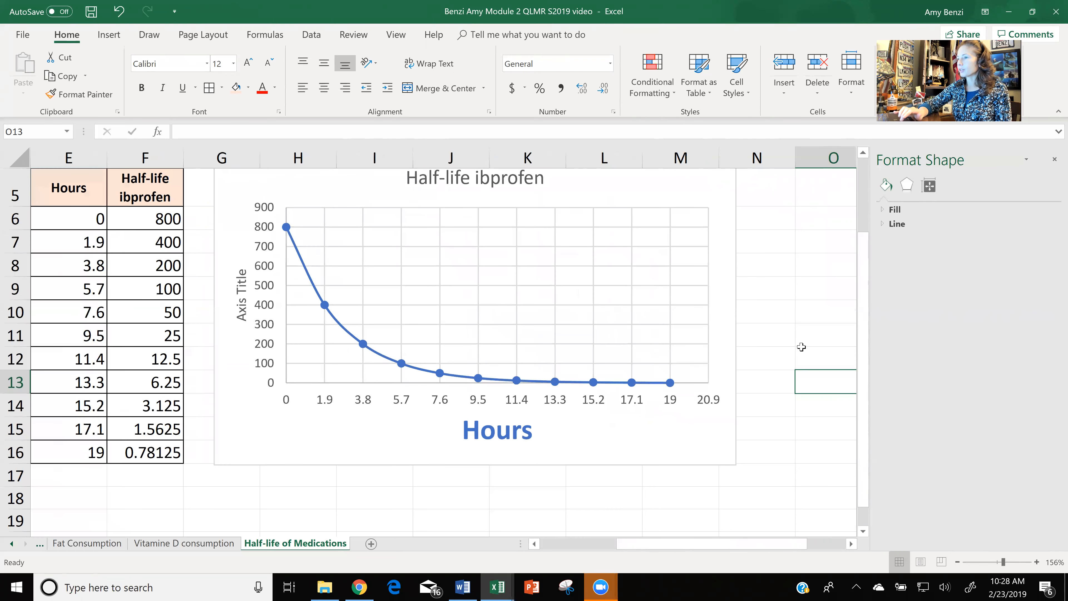
{"action": "scroll", "coordinate": [801, 346], "scroll_direction": "left", "scroll_amount": 3}
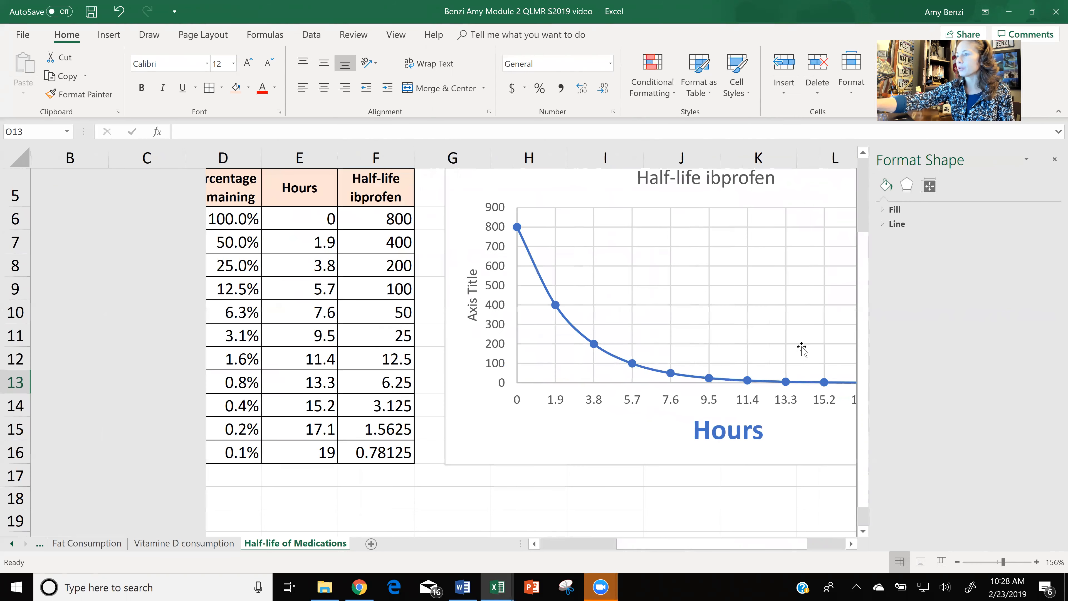
{"action": "scroll", "coordinate": [801, 346], "scroll_direction": "down", "scroll_amount": 2}
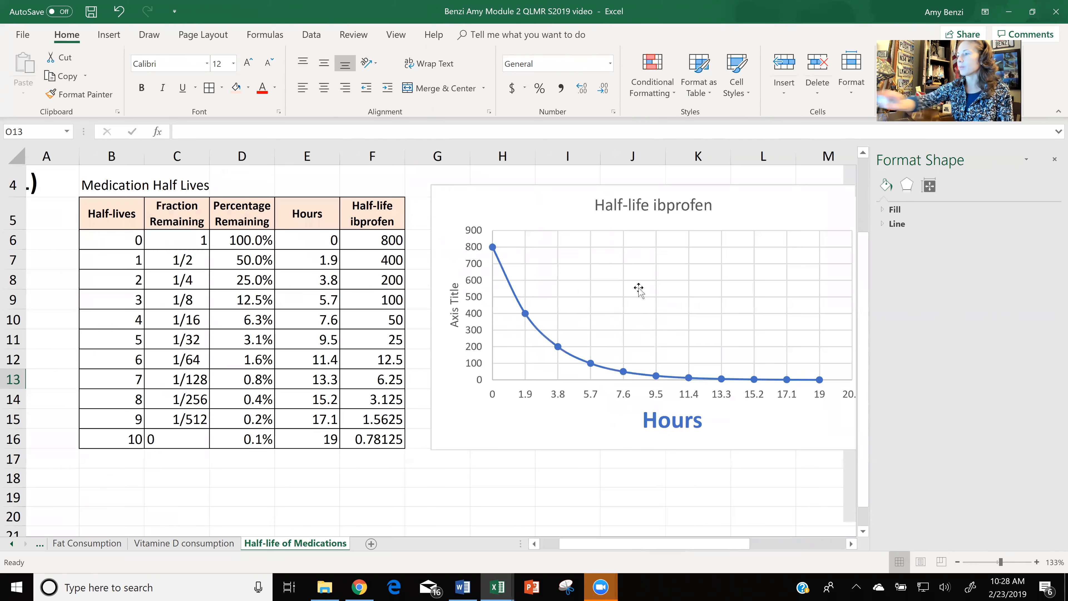
{"action": "left_click", "coordinate": [1054, 159]}
{"action": "left_click_drag", "start_coordinate": [558, 203], "coordinate": [621, 206]}
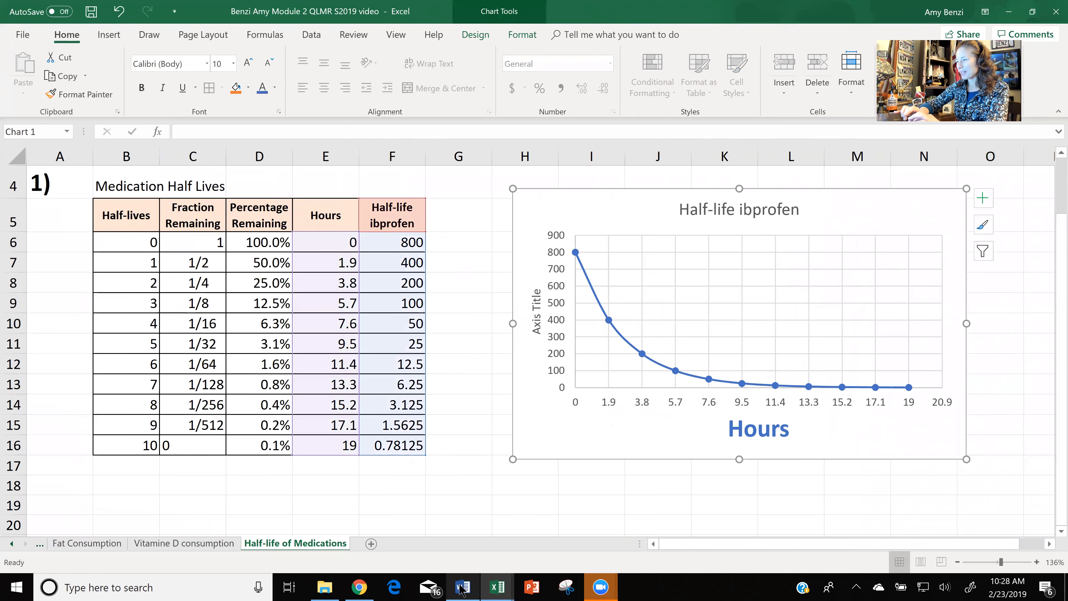
Switch to the Word assignment document and move the yellow highlight box down over the exponential trend line instruction.
{"action": "key", "text": "alt+Tab"}
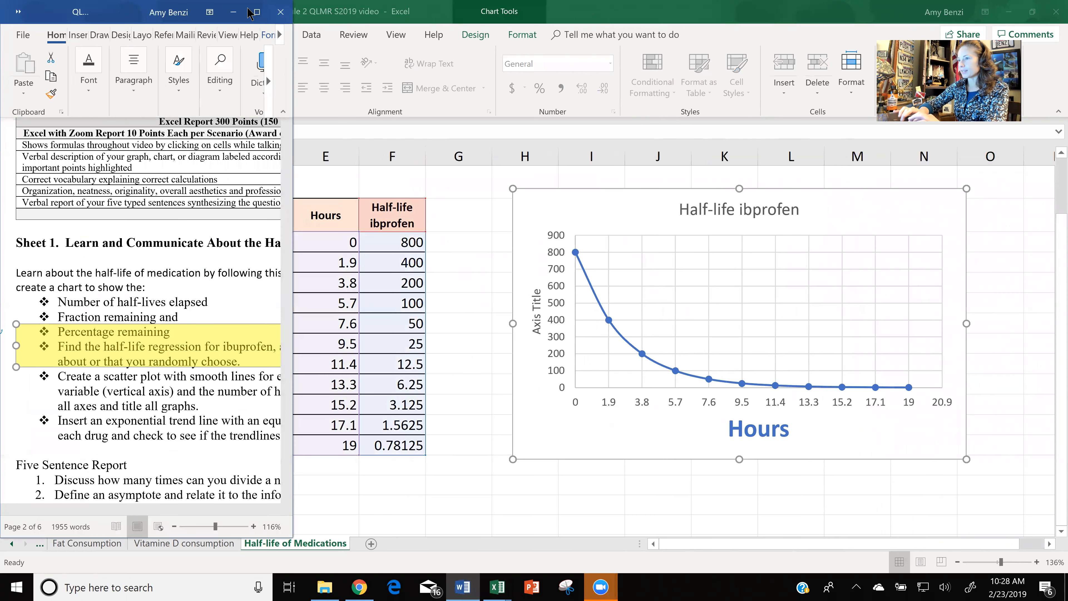
{"action": "left_click", "coordinate": [257, 14]}
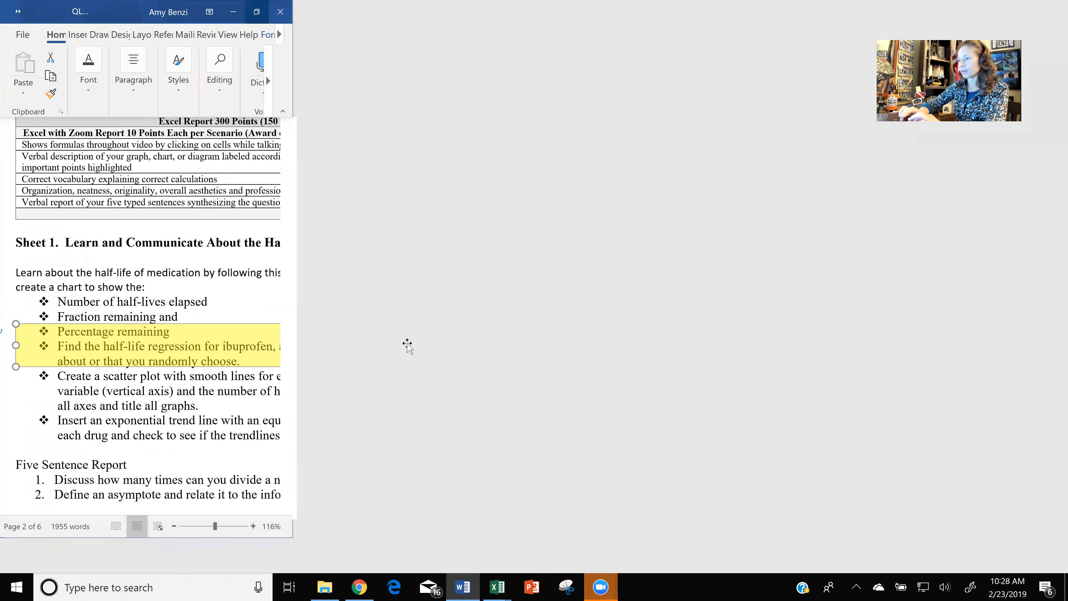
{"action": "left_click_drag", "start_coordinate": [412, 365], "coordinate": [419, 385]}
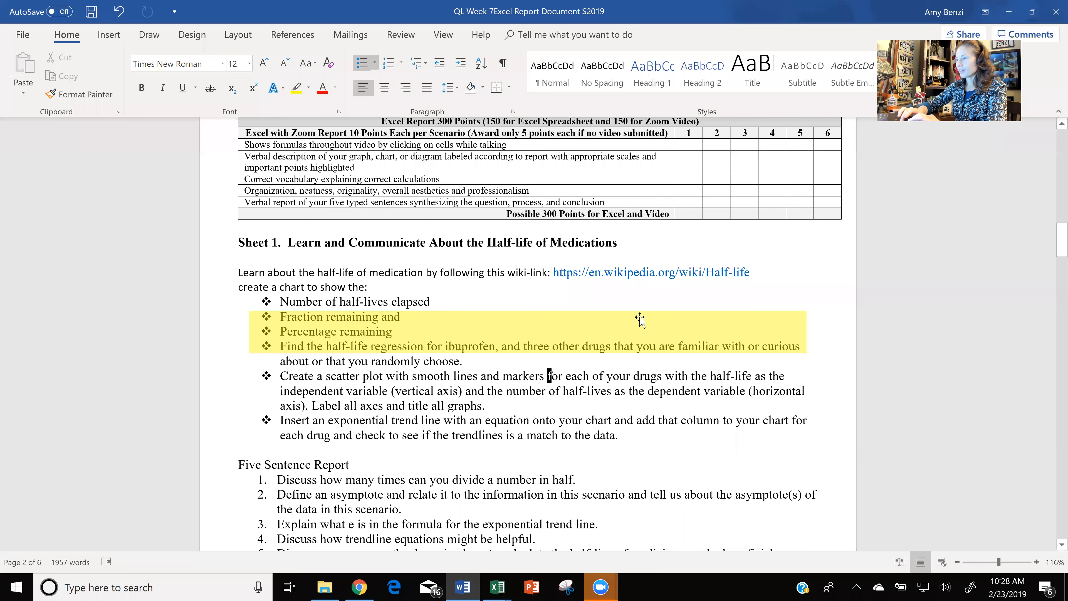
{"action": "left_click_drag", "start_coordinate": [640, 320], "coordinate": [640, 409]}
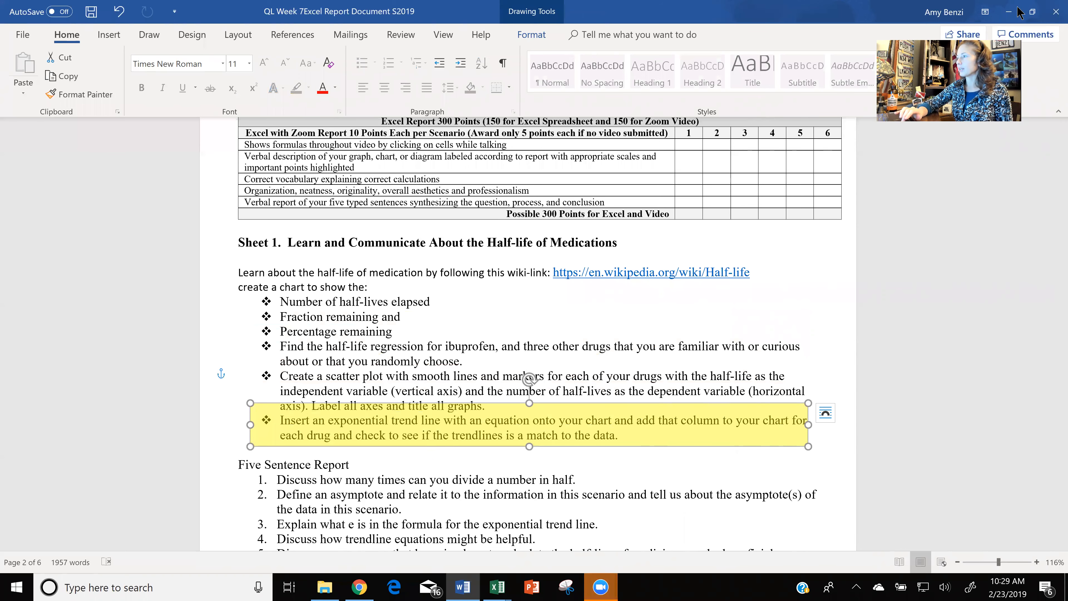
{"action": "left_click", "coordinate": [1031, 12]}
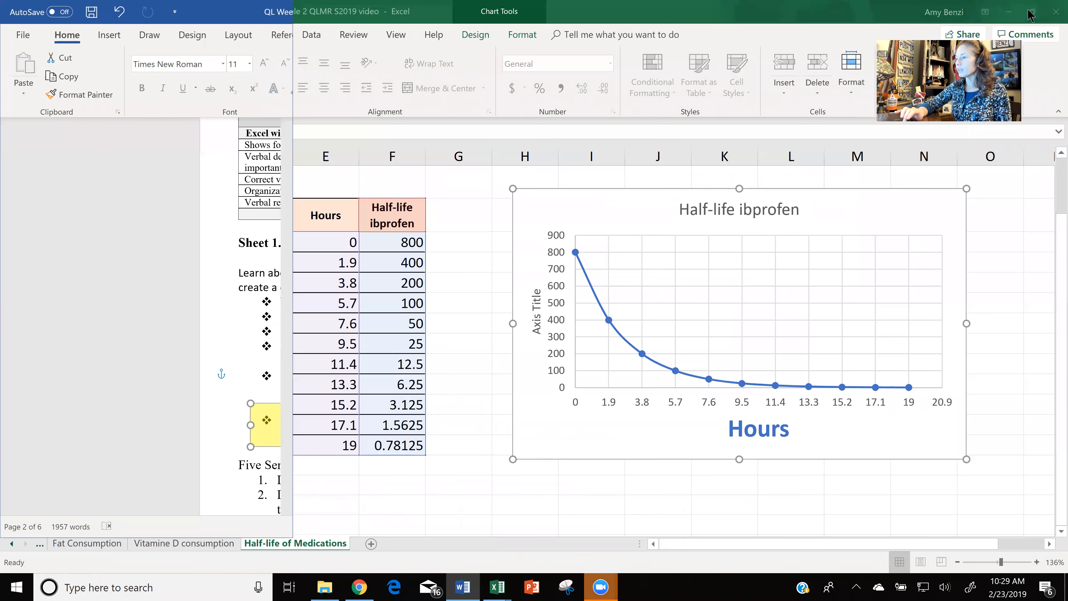
Back in the Excel workbook, add an exponential trendline to the ibuprofen chart with its equation displayed on the chart.
{"action": "left_click", "coordinate": [841, 215]}
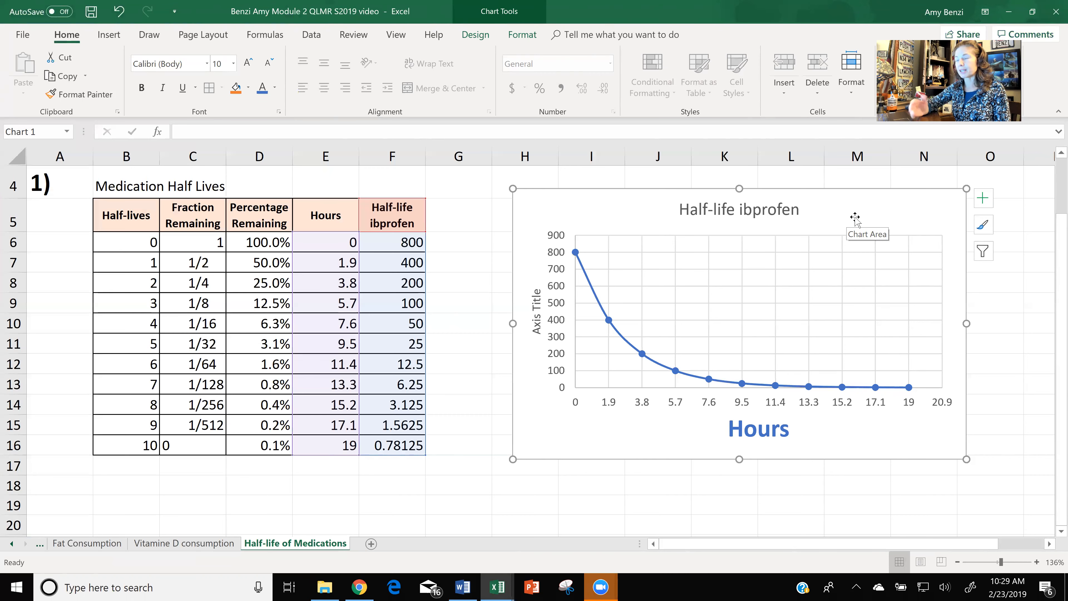
{"action": "left_click", "coordinate": [983, 205]}
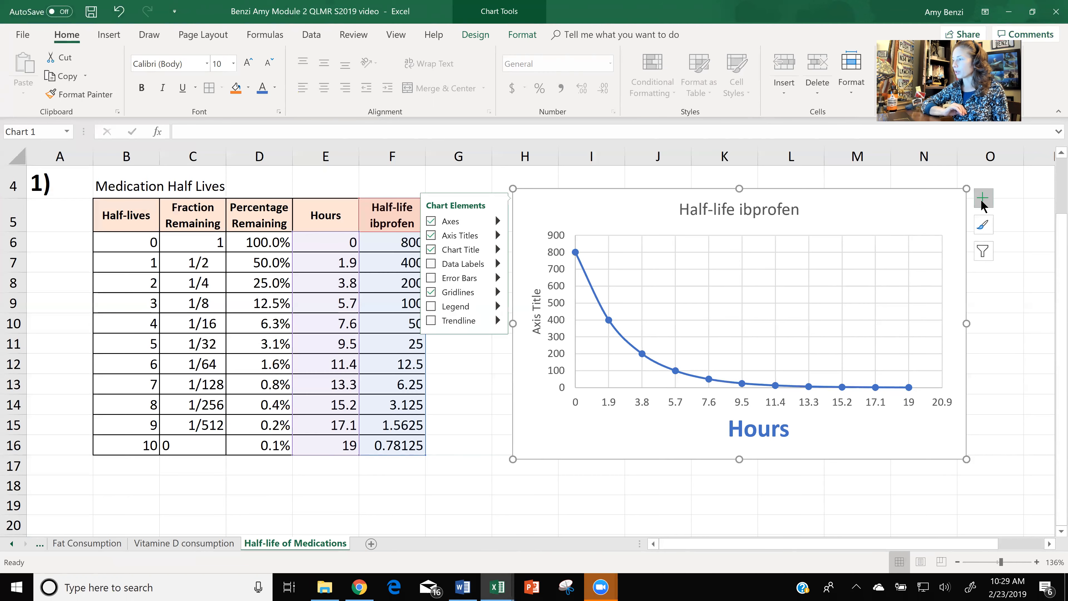
{"action": "left_click", "coordinate": [497, 321]}
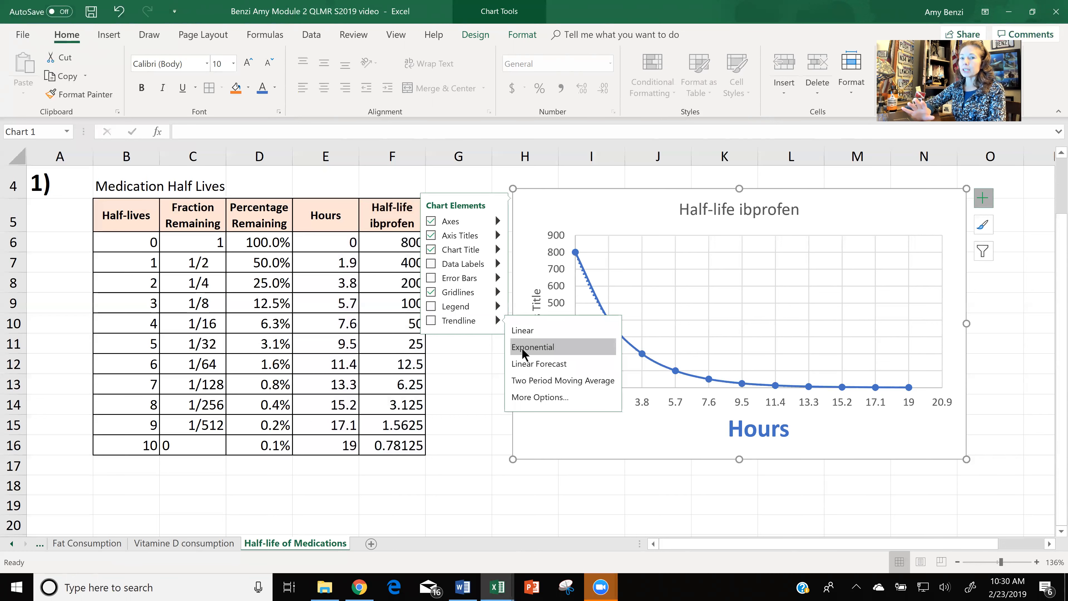
{"action": "left_click", "coordinate": [531, 397]}
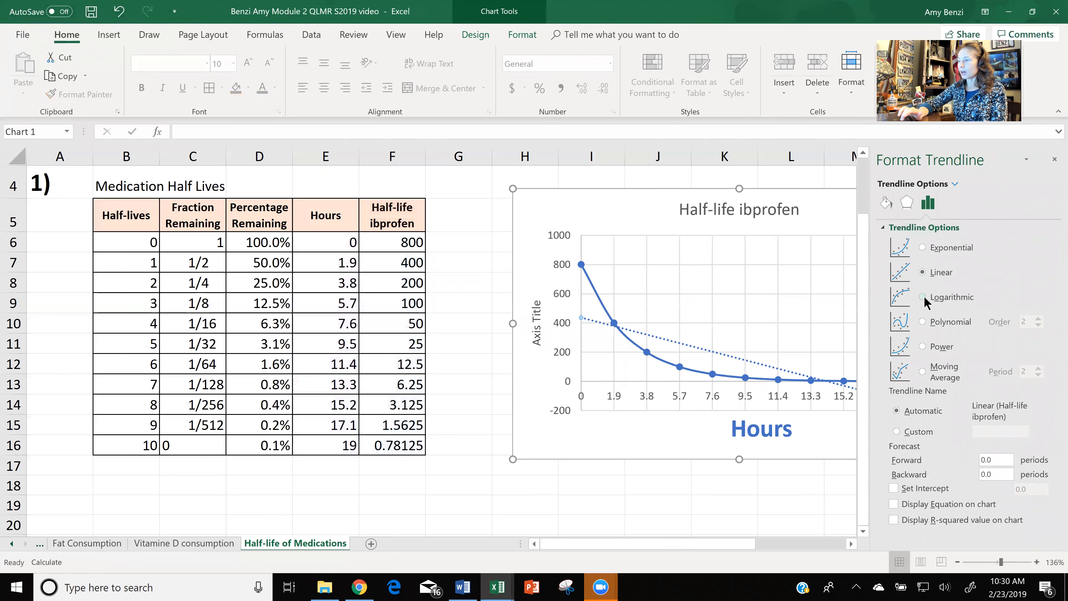
{"action": "left_click", "coordinate": [923, 323]}
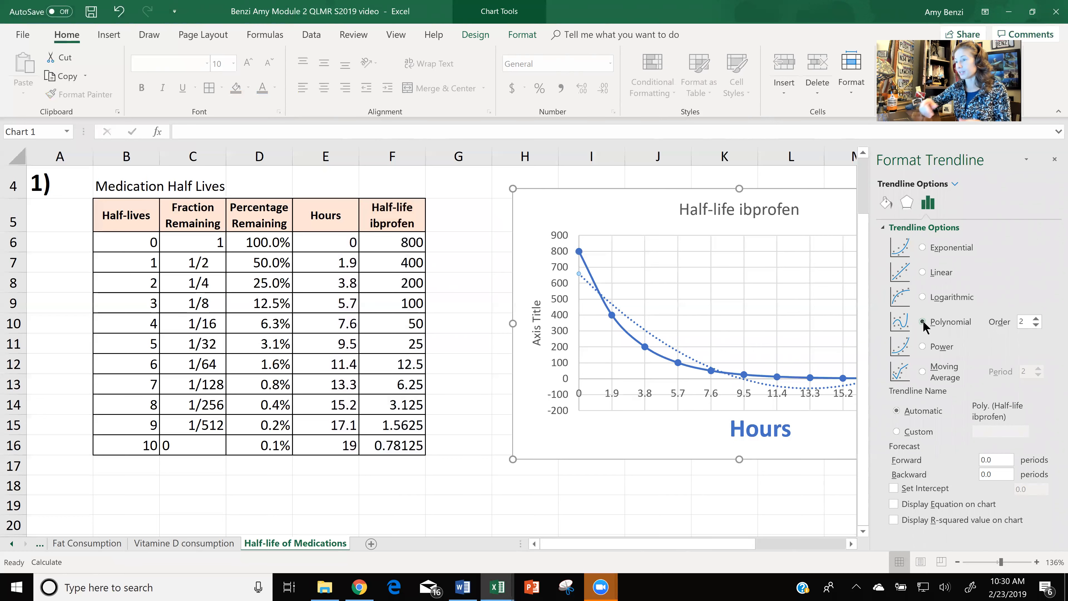
{"action": "left_click", "coordinate": [922, 247]}
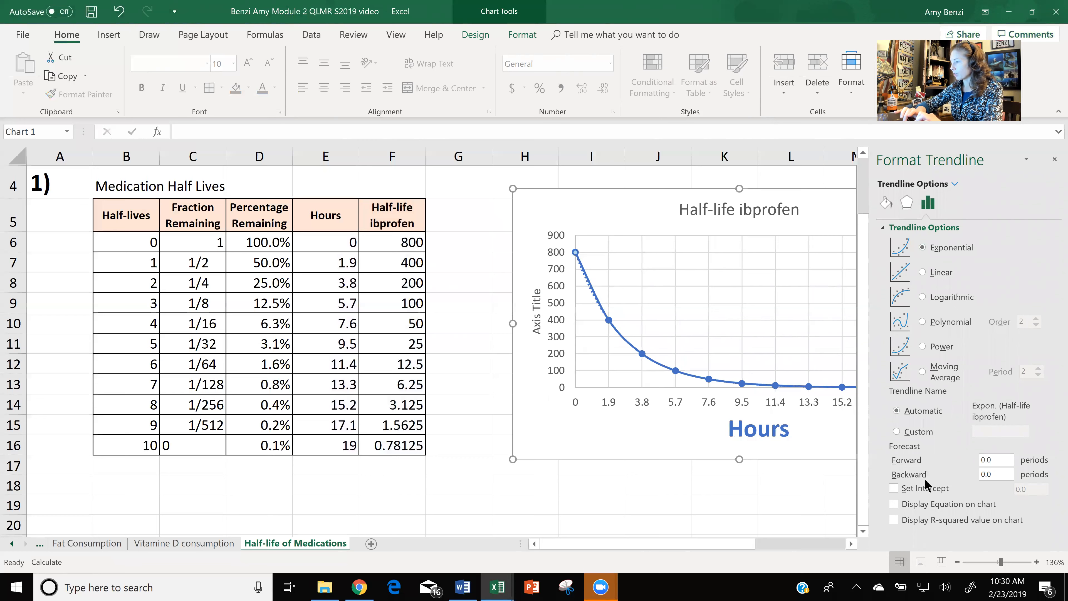
{"action": "left_click", "coordinate": [894, 501]}
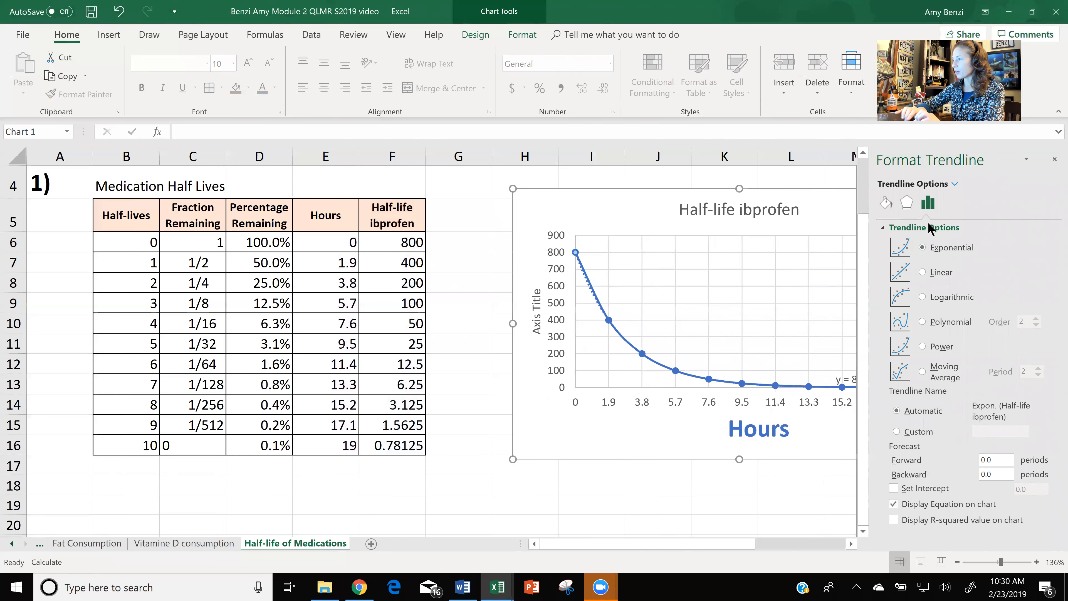
{"action": "left_click", "coordinate": [1055, 159]}
{"action": "left_click", "coordinate": [859, 374]}
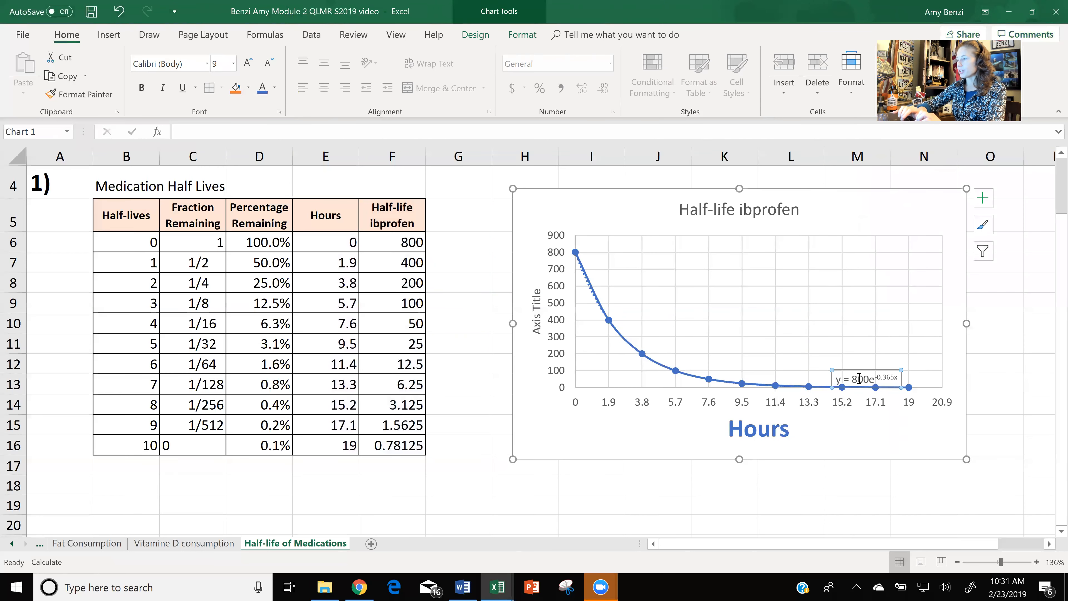
{"action": "left_click", "coordinate": [745, 283]}
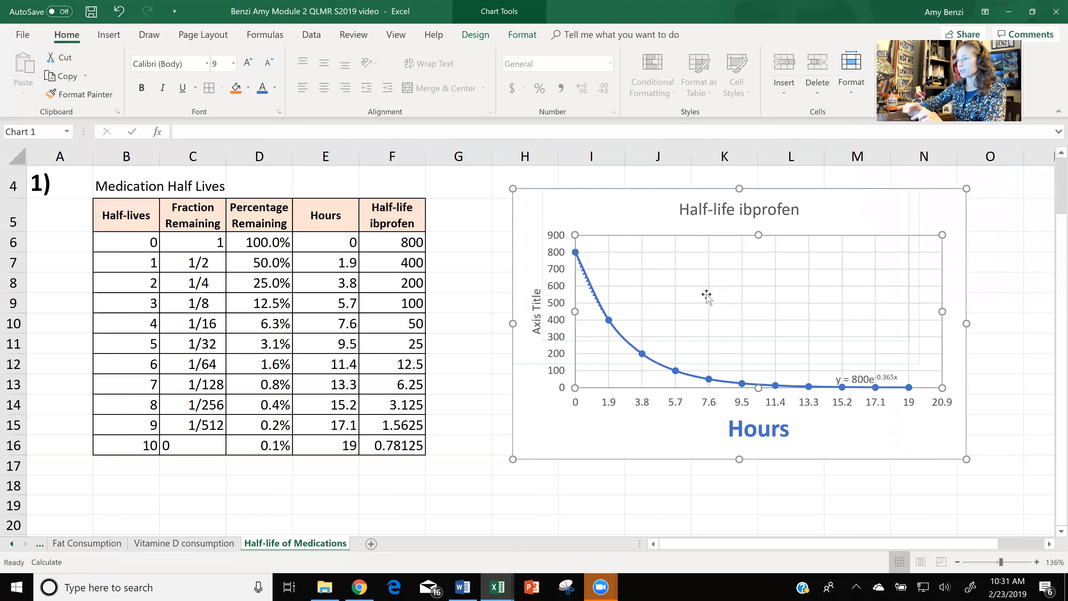
{"action": "left_click_drag", "start_coordinate": [706, 295], "coordinate": [706, 295]}
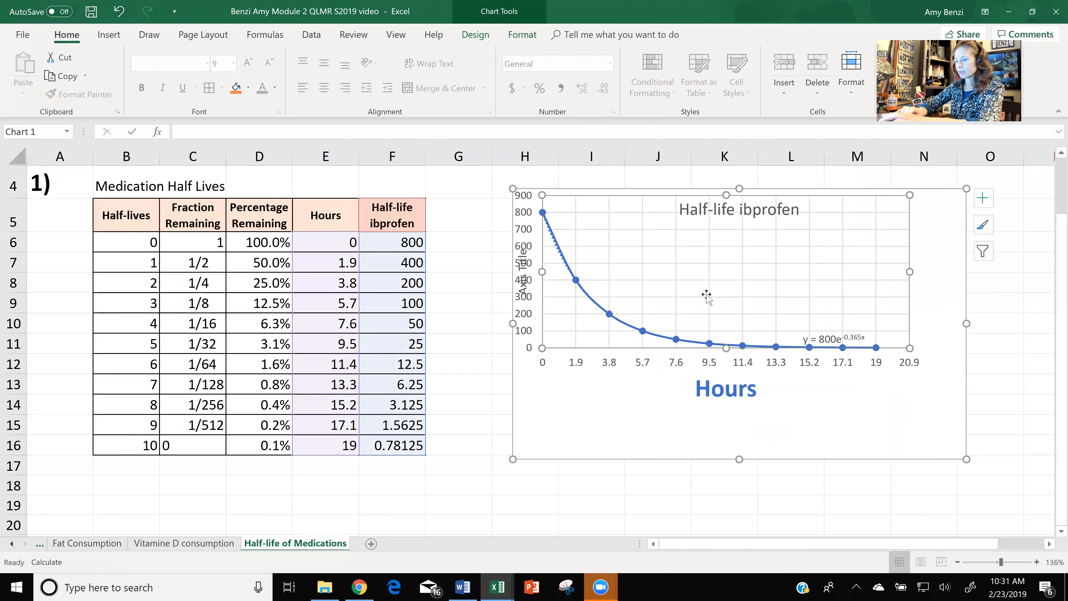
{"action": "key", "text": "ctrl+z"}
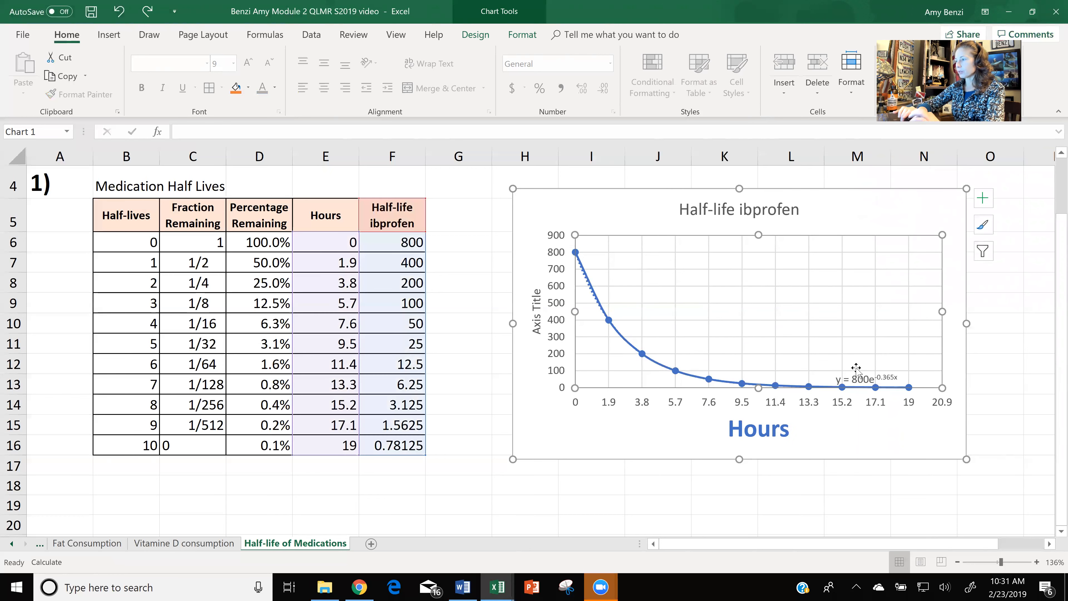
Move the trendline equation into the open plot area beside the curve and format it bold, size 20, in blue.
{"action": "mouse_move", "coordinate": [854, 375]}
{"action": "left_mouse_down"}
{"action": "mouse_move", "coordinate": [752, 281]}
{"action": "mouse_move", "coordinate": [734, 284]}
{"action": "left_mouse_up"}
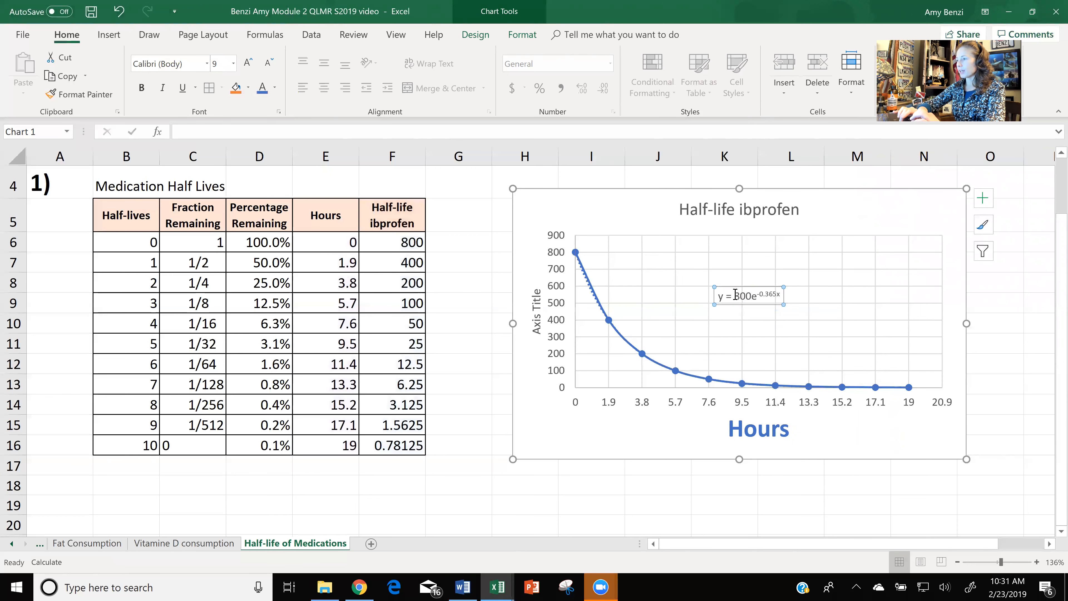
{"action": "left_click", "coordinate": [734, 295]}
{"action": "double_click", "coordinate": [734, 295]}
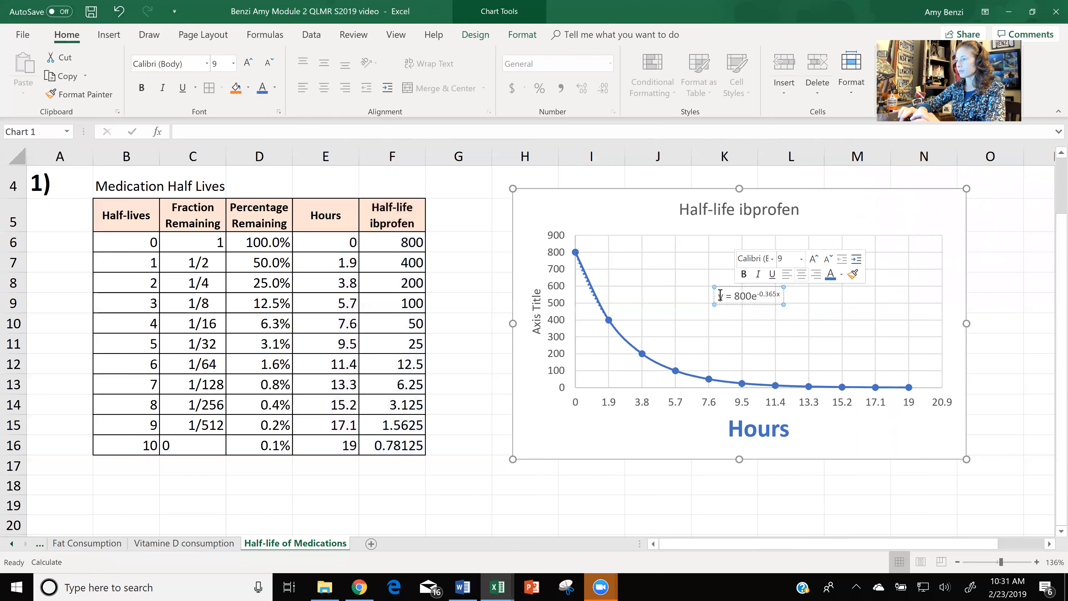
{"action": "left_click_drag", "start_coordinate": [720, 296], "coordinate": [772, 295]}
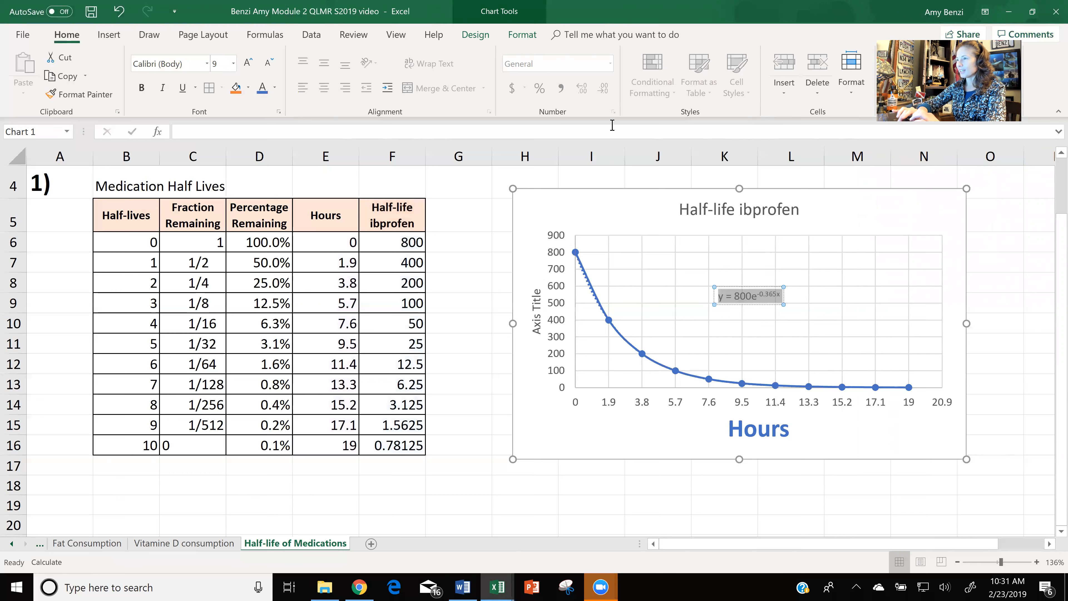
{"action": "left_click", "coordinate": [234, 64]}
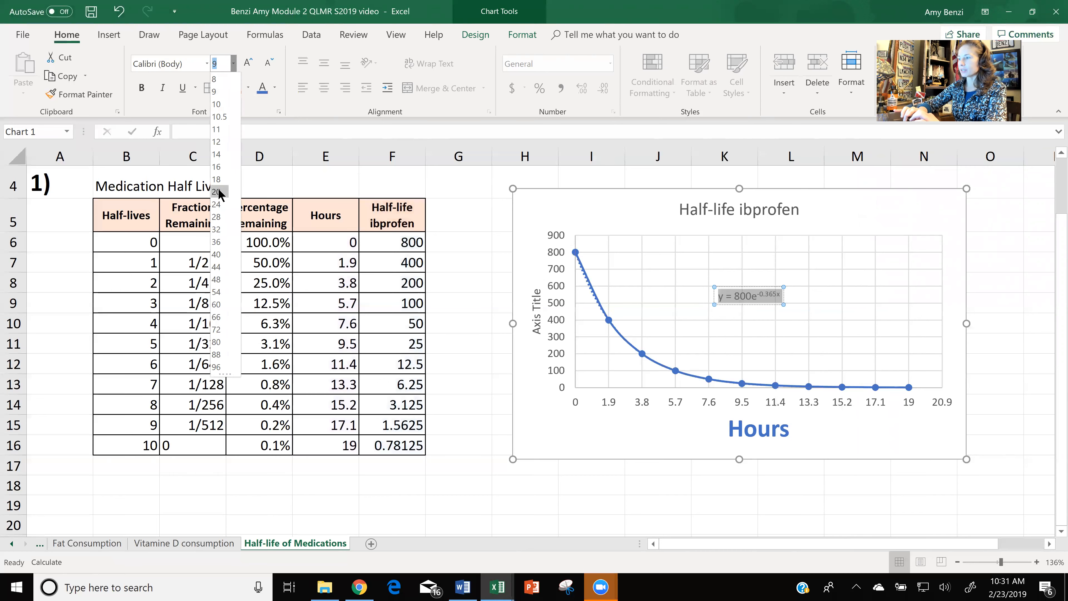
{"action": "left_click", "coordinate": [217, 192]}
{"action": "left_click", "coordinate": [263, 87]}
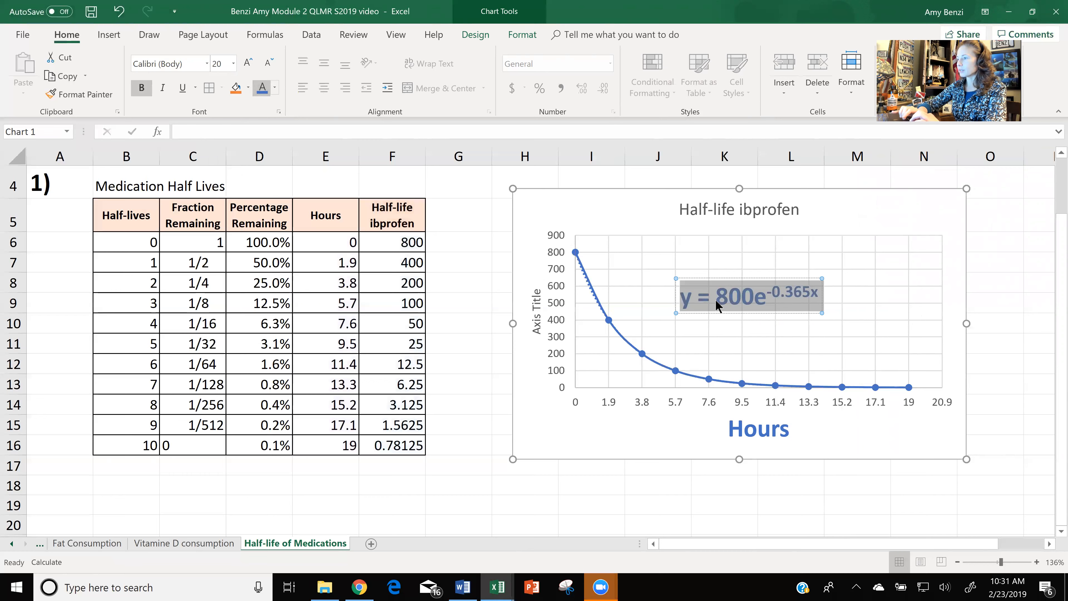
{"action": "left_click", "coordinate": [693, 277]}
{"action": "left_click_drag", "start_coordinate": [693, 277], "coordinate": [628, 285]}
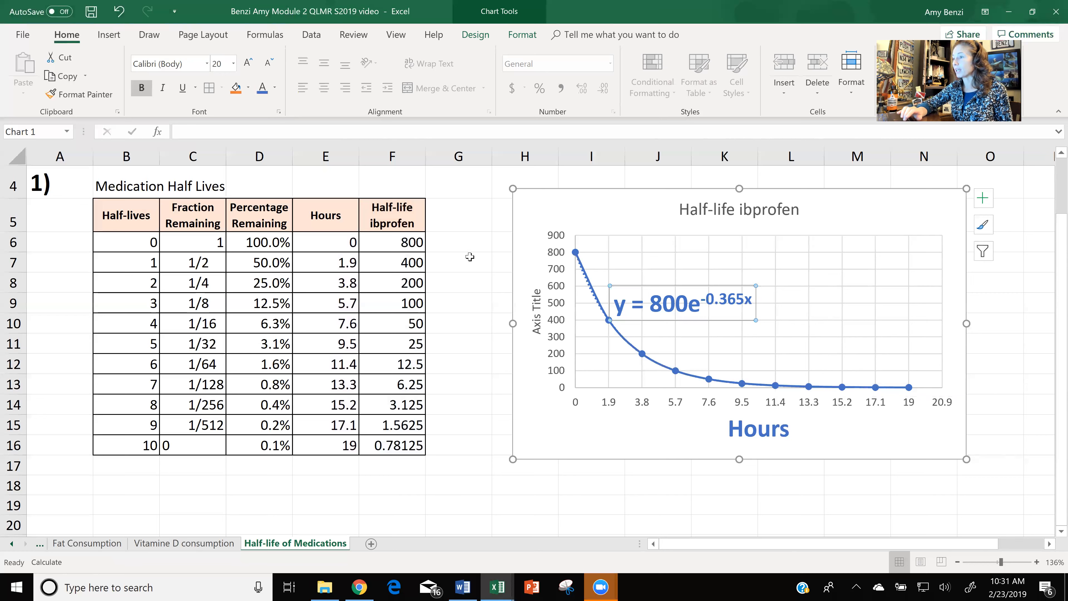
Enter the header "Trendline Equation" in cell G5, beside the ibuprofen column.
{"action": "left_click", "coordinate": [462, 224]}
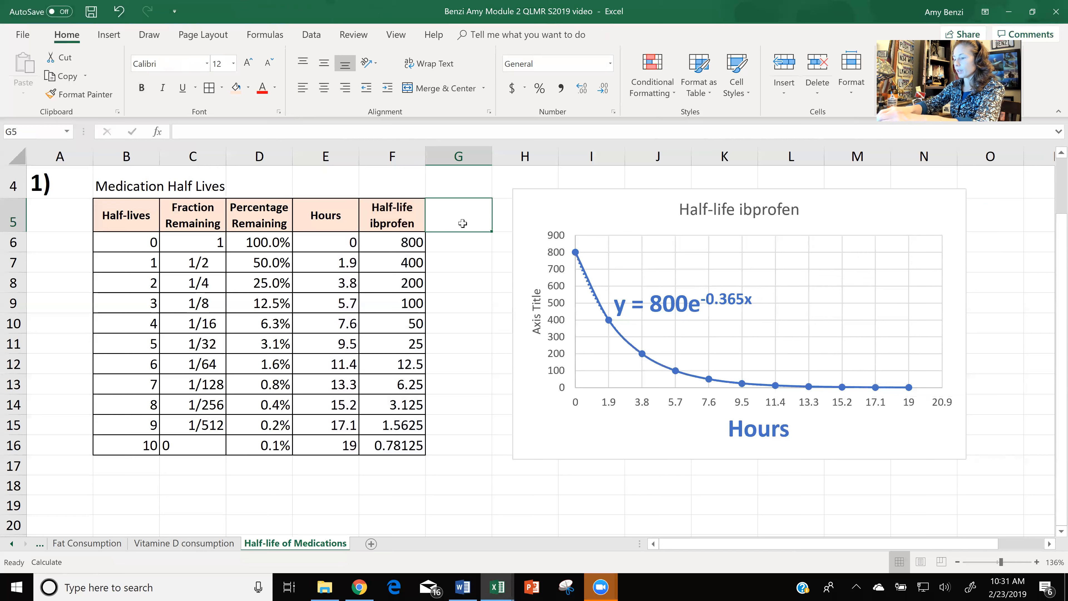
{"action": "type", "text": "tren"}
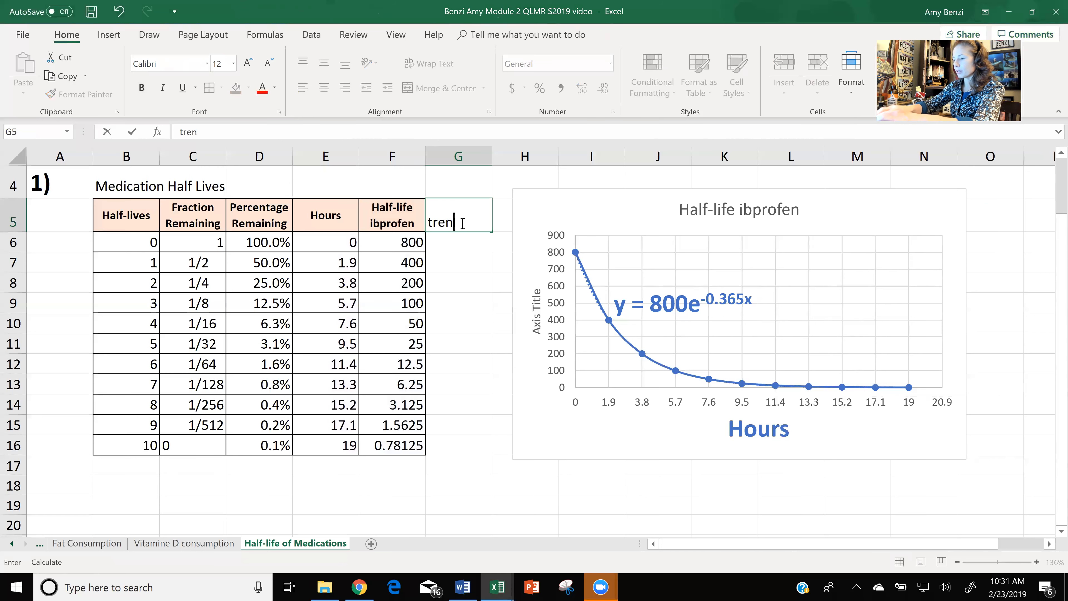
{"action": "type", "text": "line Equ"}
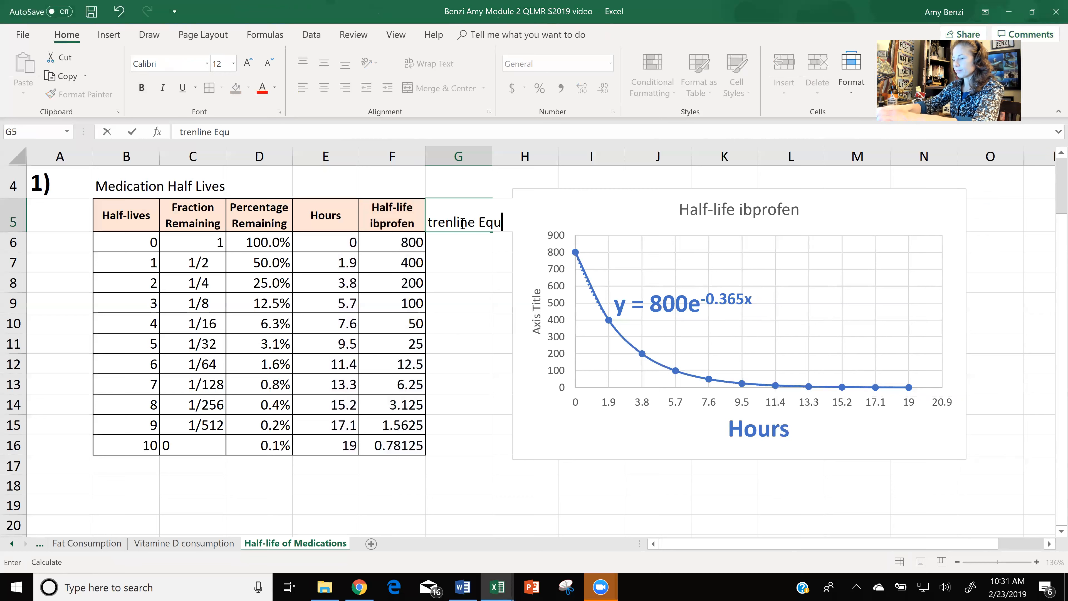
{"action": "type", "text": "ation"}
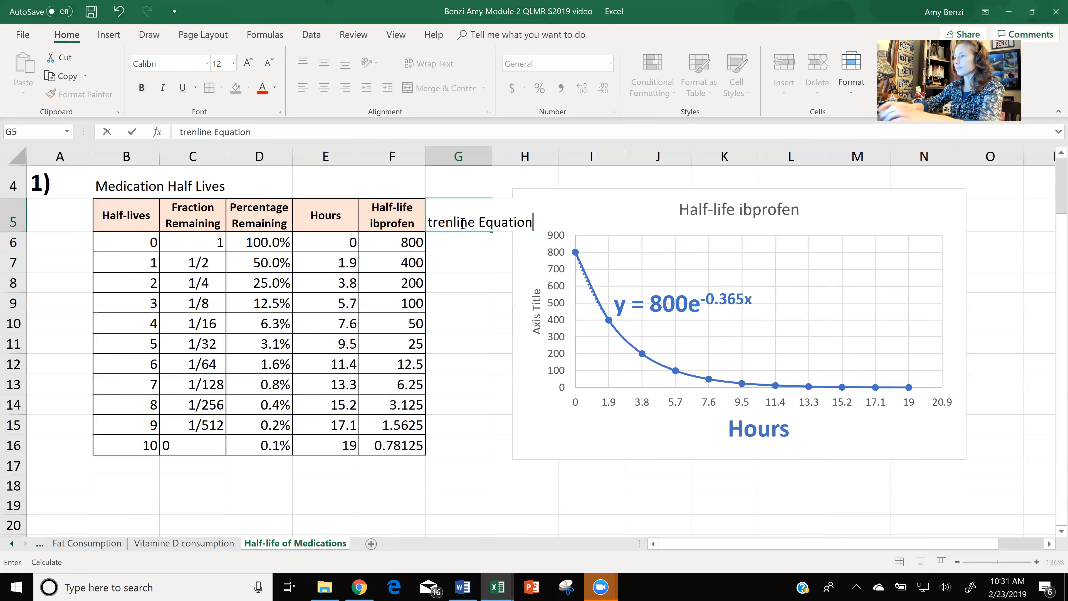
{"action": "left_click", "coordinate": [433, 222]}
{"action": "key", "text": "BackSpace"}
{"action": "type", "text": "T"}
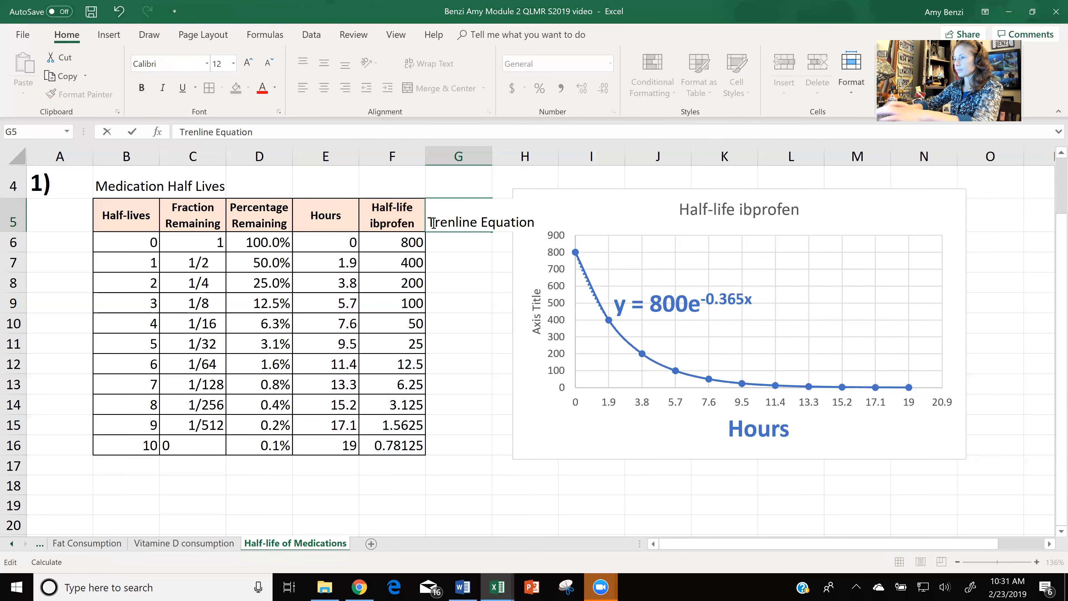
{"action": "left_click", "coordinate": [456, 222]}
{"action": "type", "text": "d"}
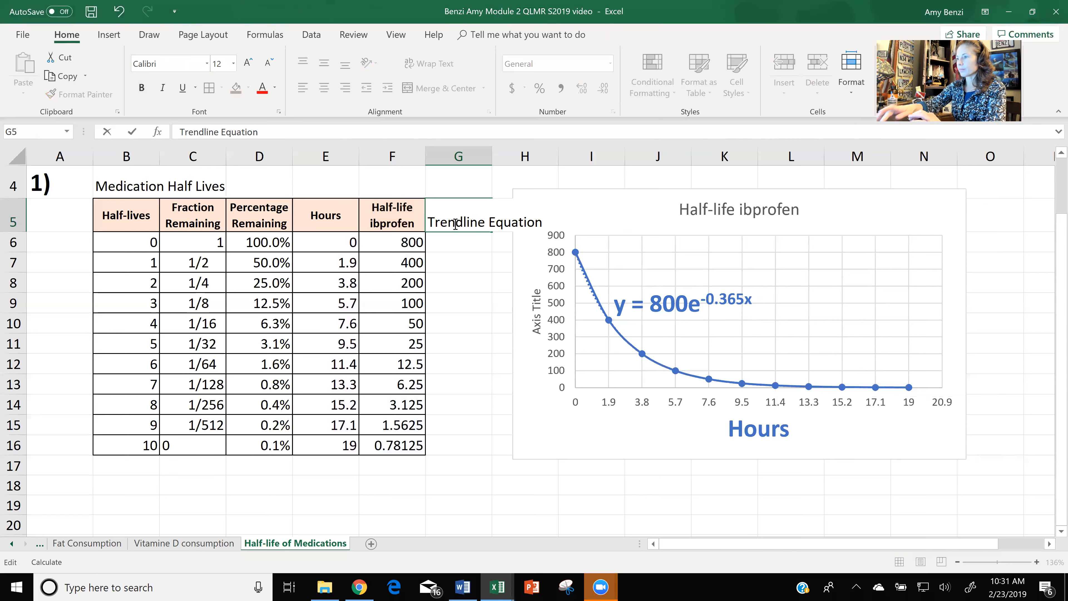
{"action": "key", "text": "Return"}
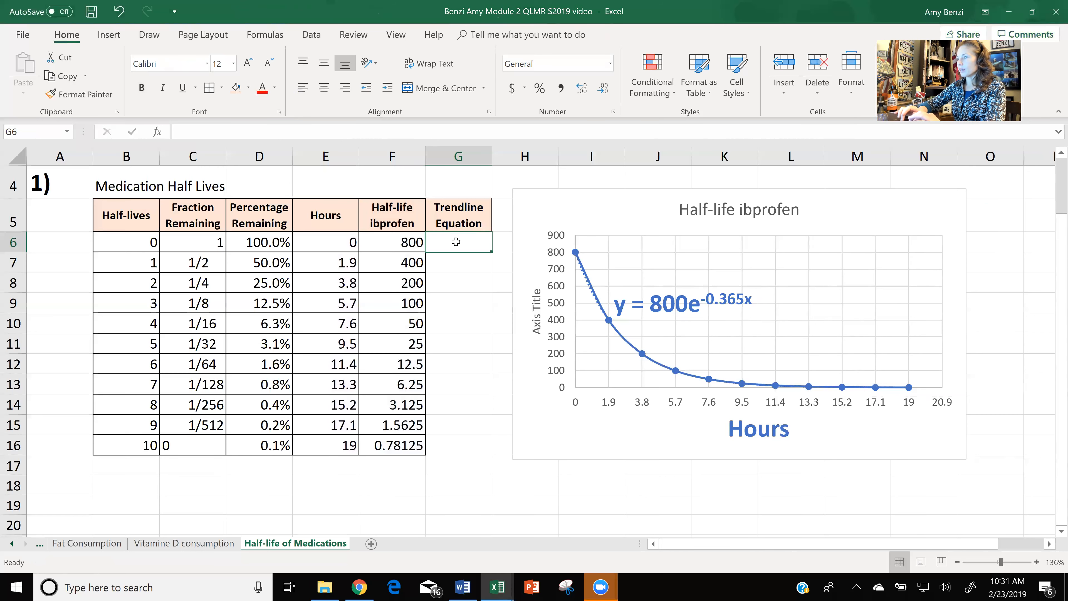
Begin the trendline equation formula in cell G6 with =800.
{"action": "double_click", "coordinate": [456, 241]}
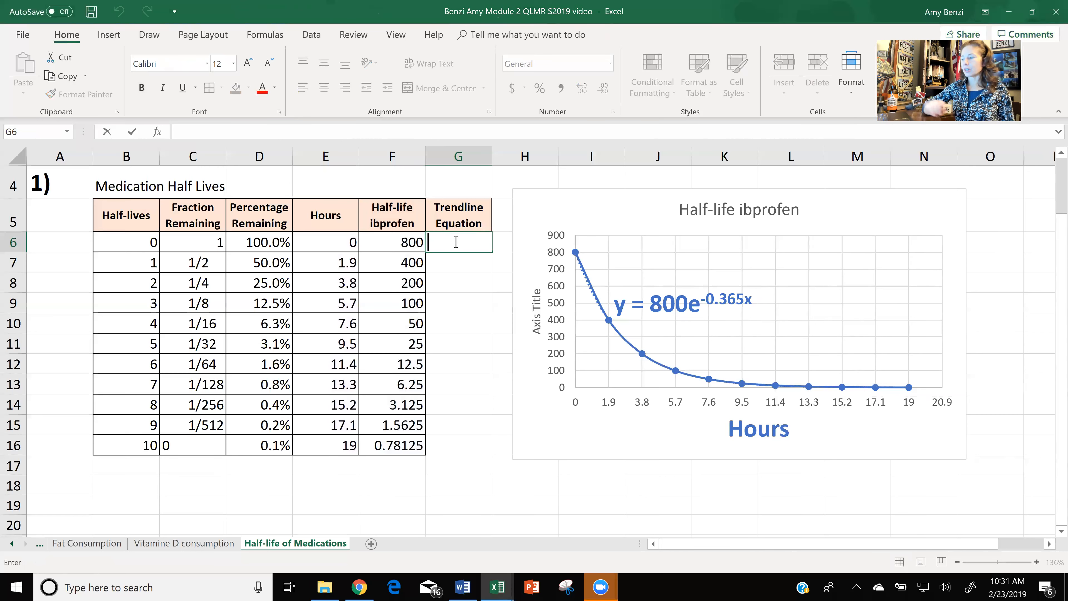
{"action": "type", "text": "=800"}
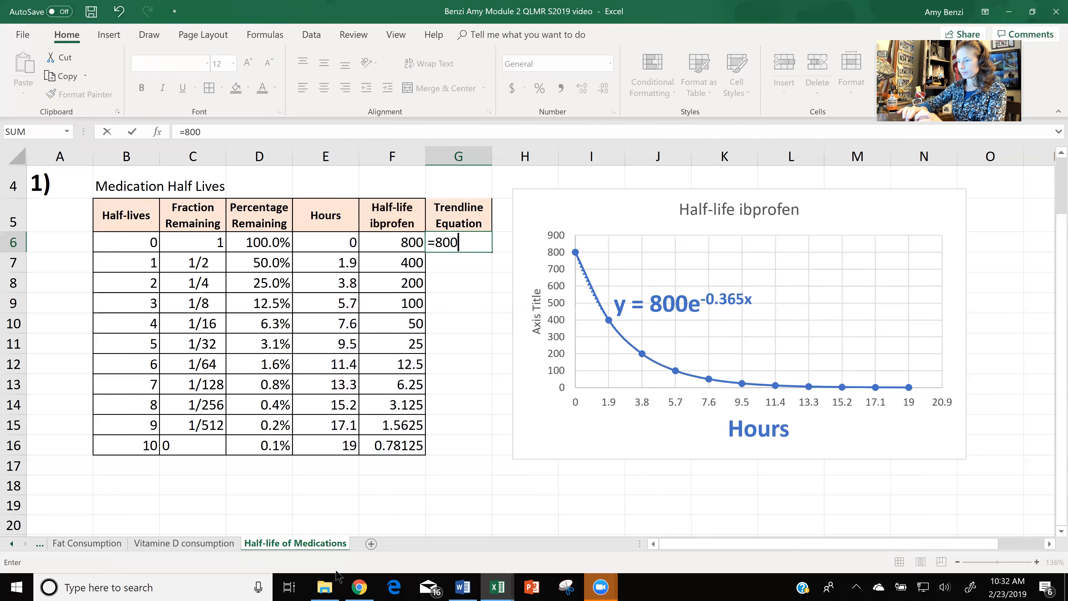
Switch to the Chrome browser, maximize its window, and run a Google voice search for "what is e mean in math".
{"action": "left_click", "coordinate": [360, 587]}
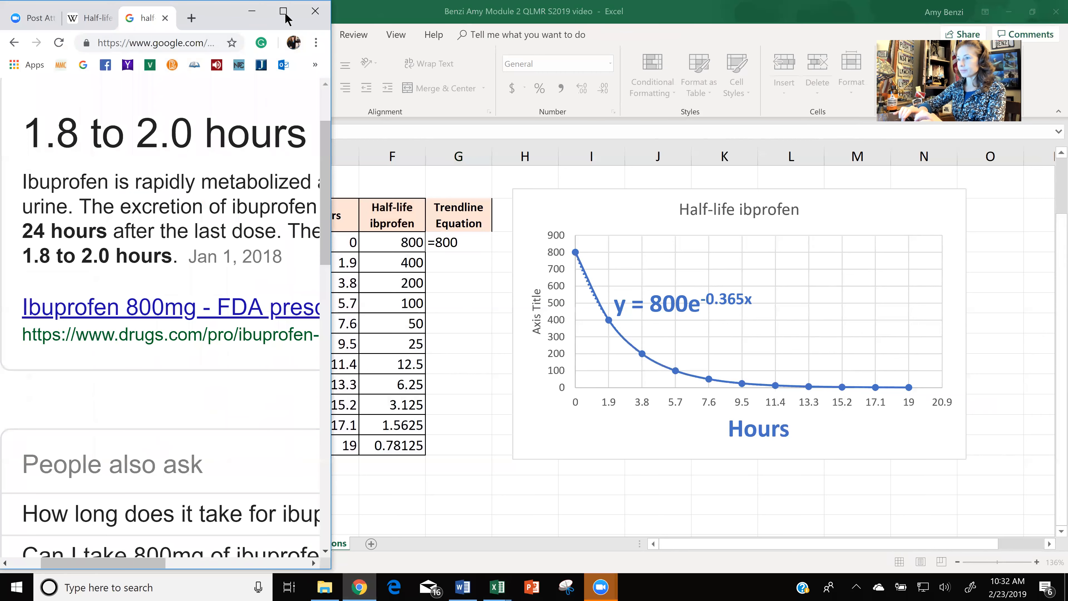
{"action": "left_click", "coordinate": [283, 13]}
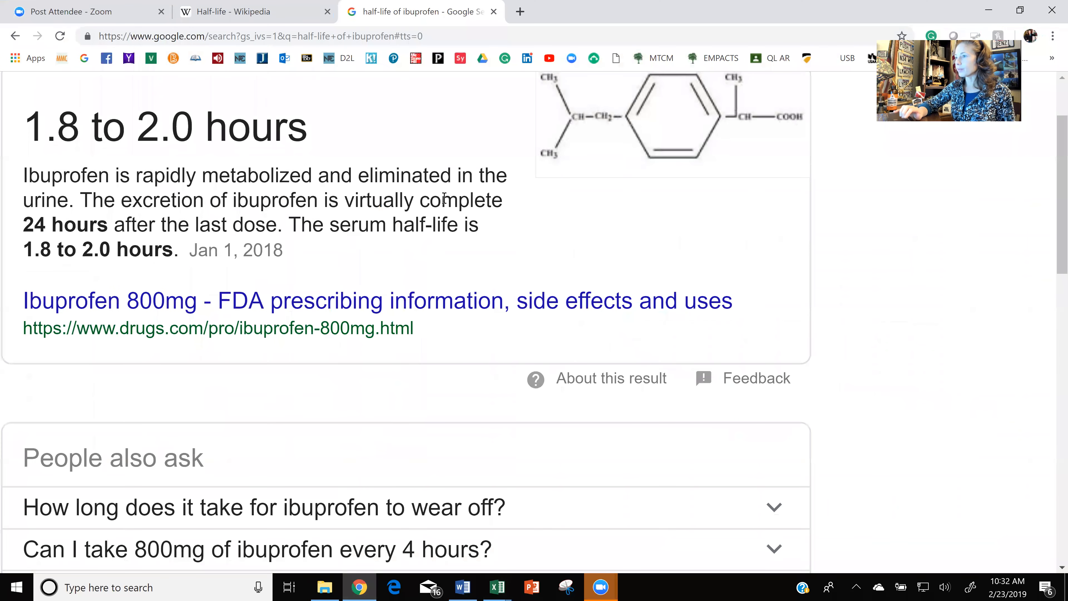
{"action": "scroll", "coordinate": [447, 203], "scroll_direction": "up", "scroll_amount": 3}
{"action": "scroll", "coordinate": [446, 204], "scroll_direction": "up", "scroll_amount": 1}
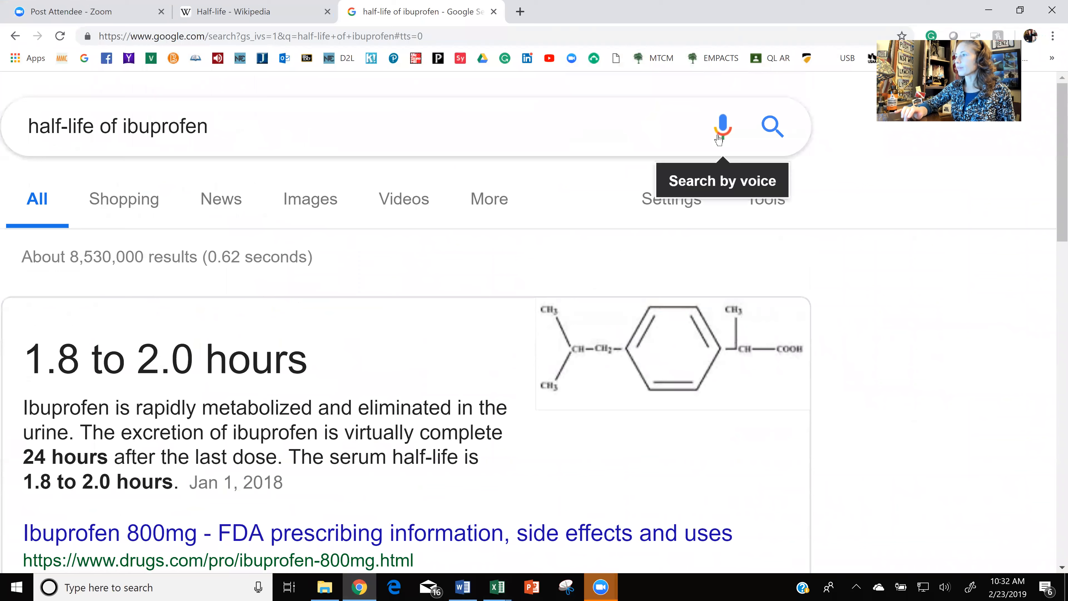
{"action": "left_click", "coordinate": [722, 126]}
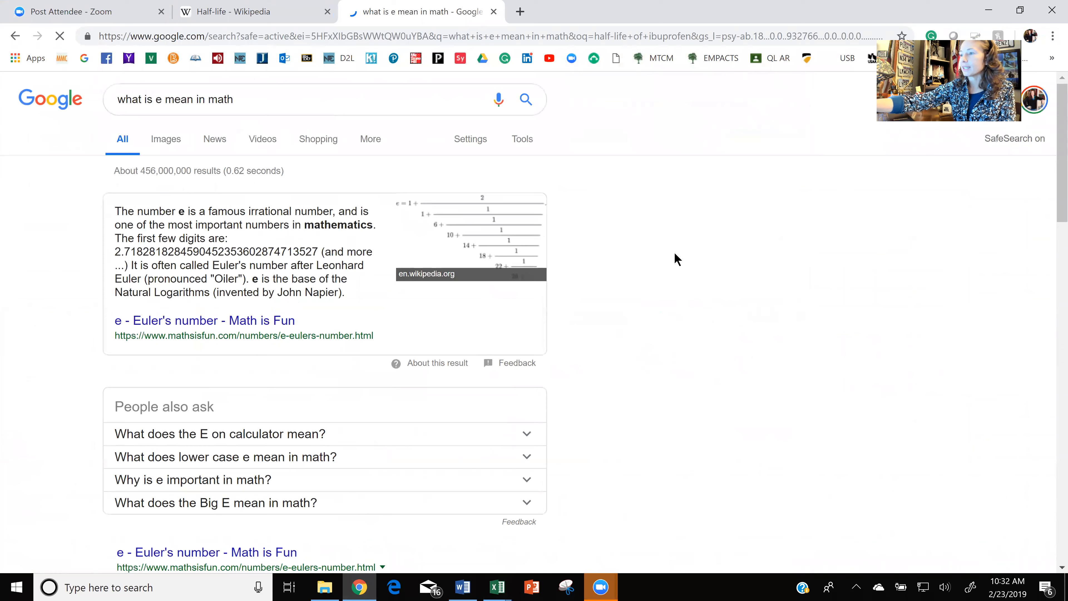
Examine the featured Google result explaining the number e, including its first digits and the name it is commonly called.
{"action": "scroll", "coordinate": [675, 253], "scroll_direction": "up", "scroll_amount": 5}
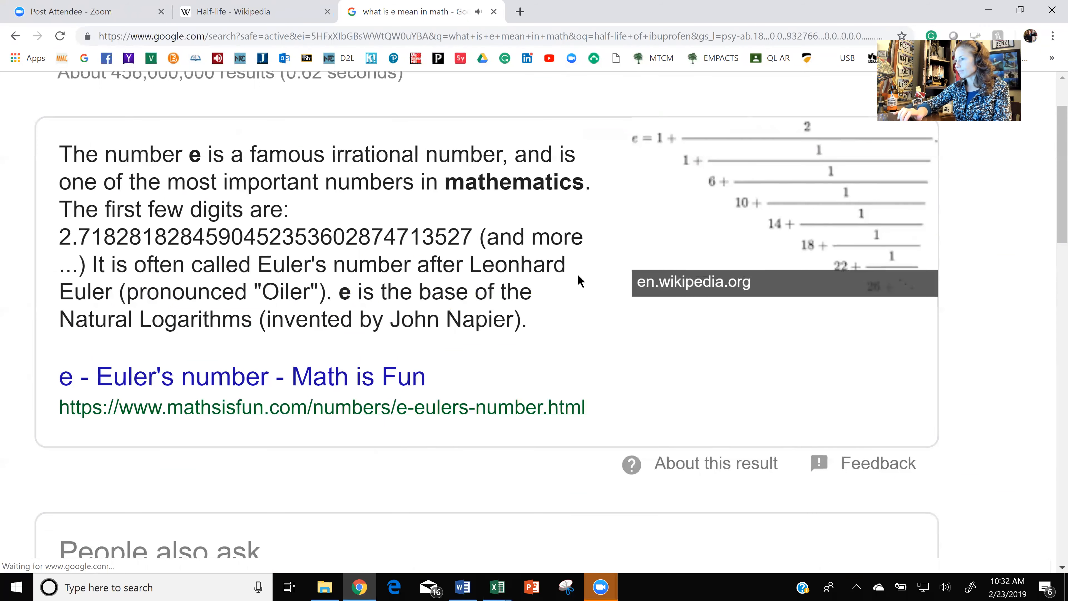
{"action": "scroll", "coordinate": [579, 276], "scroll_direction": "up", "scroll_amount": 4}
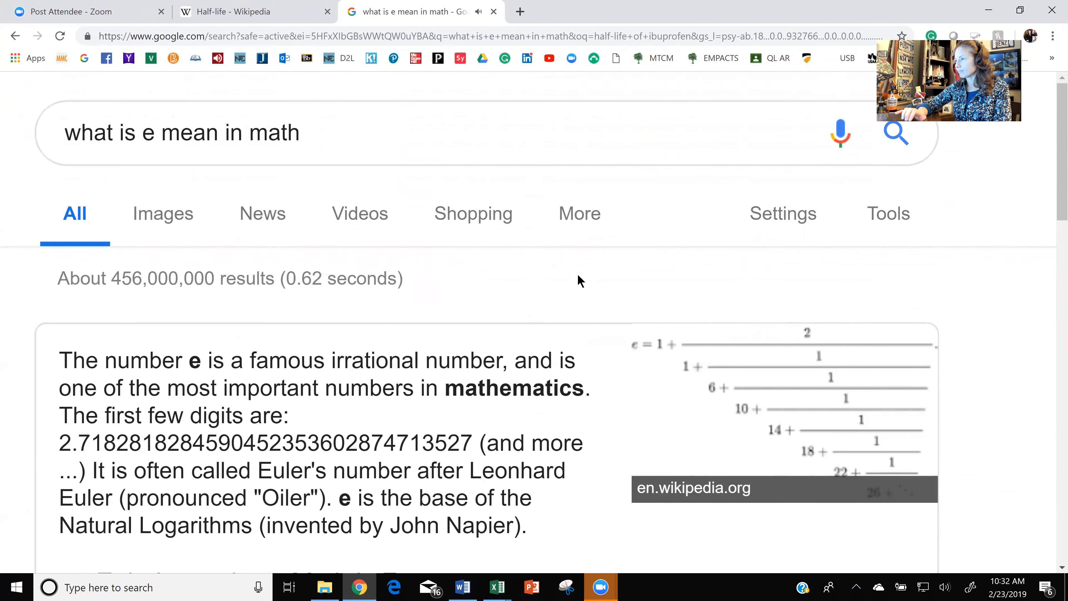
{"action": "left_click", "coordinate": [835, 148]}
{"action": "left_click", "coordinate": [632, 330]}
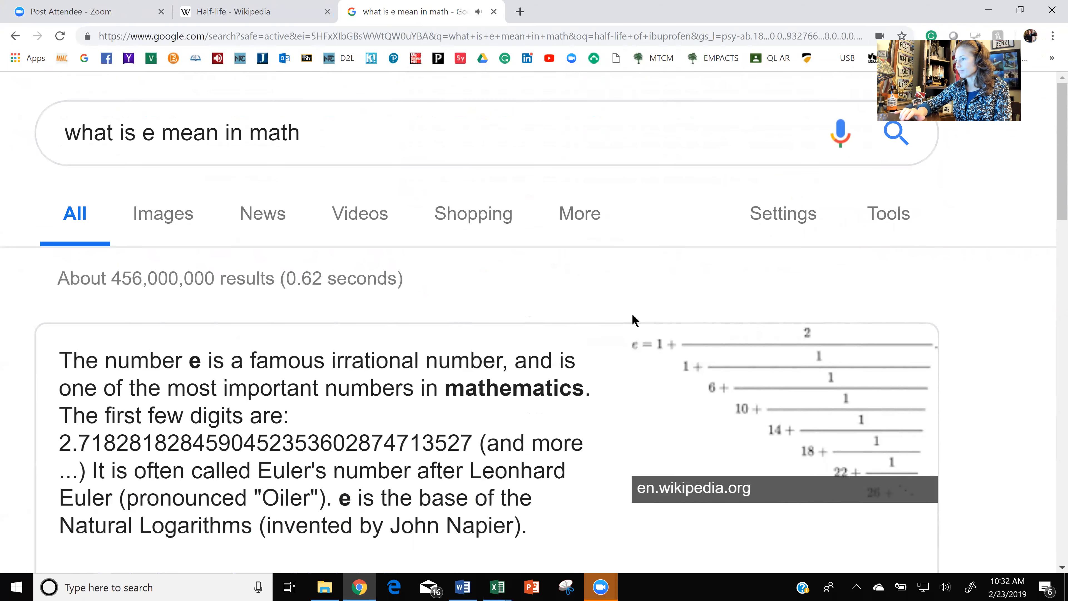
{"action": "scroll", "coordinate": [635, 320], "scroll_direction": "down", "scroll_amount": 5}
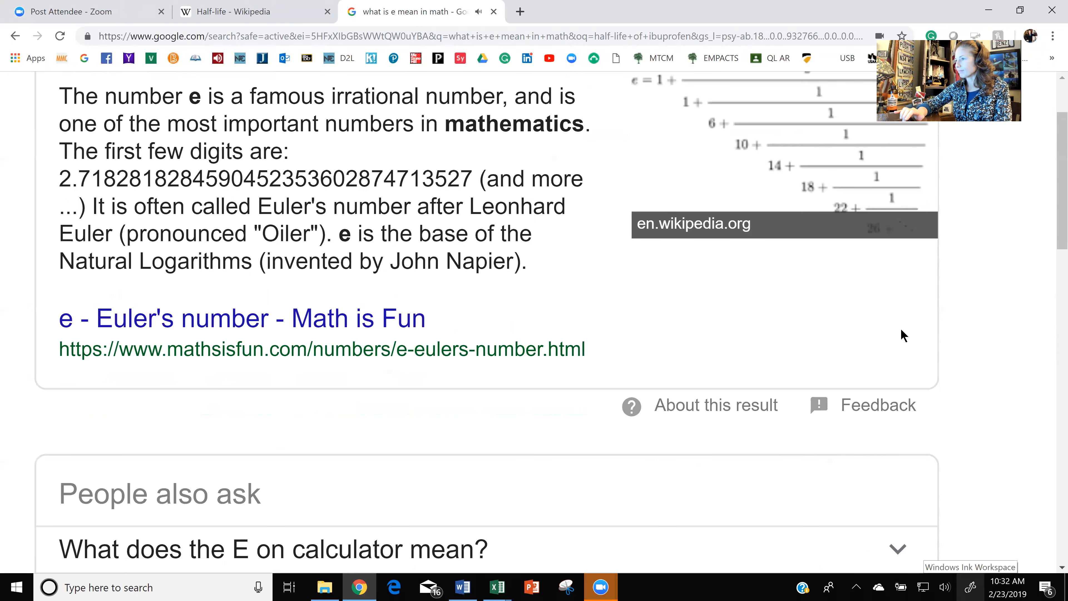
{"action": "left_click", "coordinate": [946, 589]}
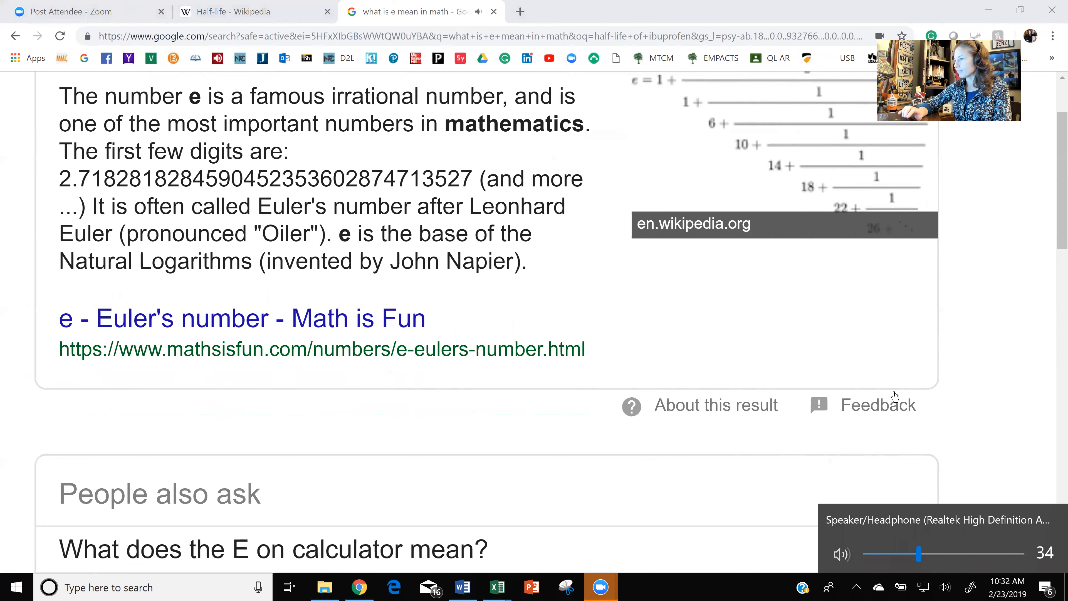
{"action": "left_click", "coordinate": [977, 450]}
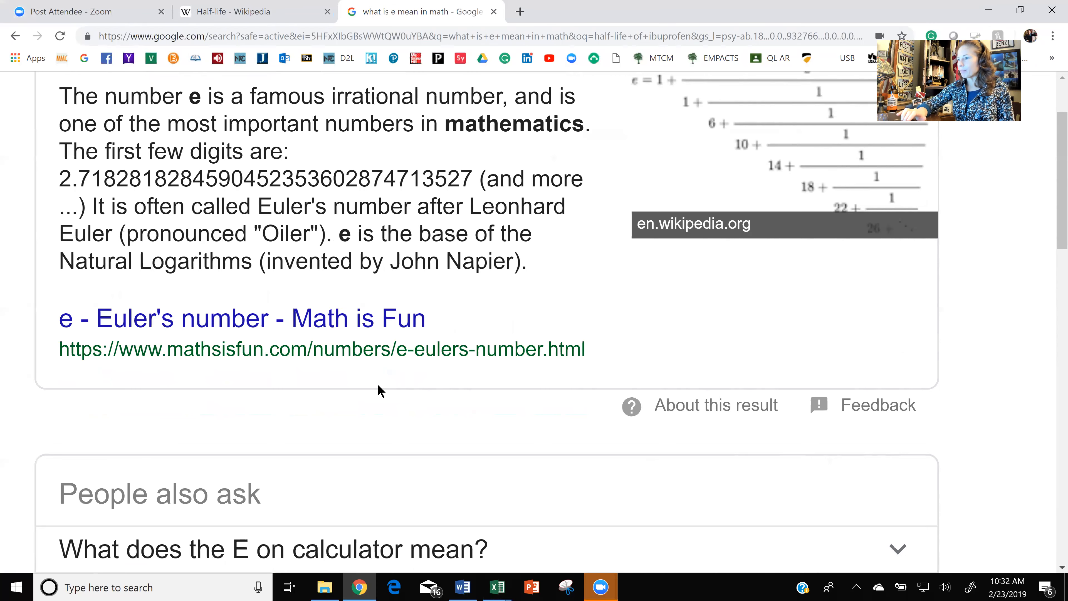
{"action": "scroll", "coordinate": [380, 391], "scroll_direction": "up", "scroll_amount": 2}
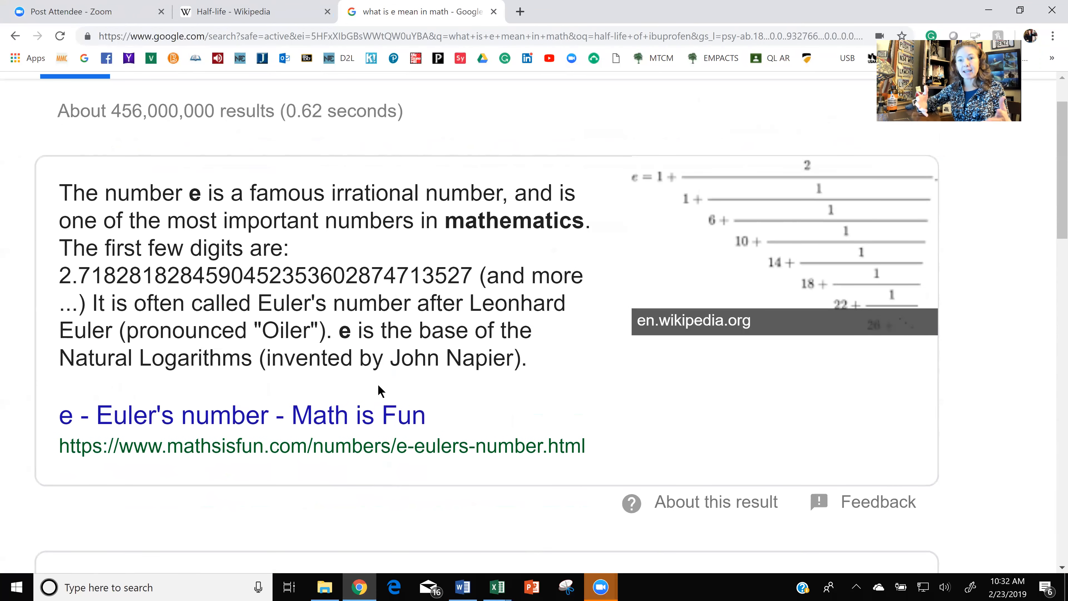
{"action": "scroll", "coordinate": [381, 390], "scroll_direction": "up", "scroll_amount": 2}
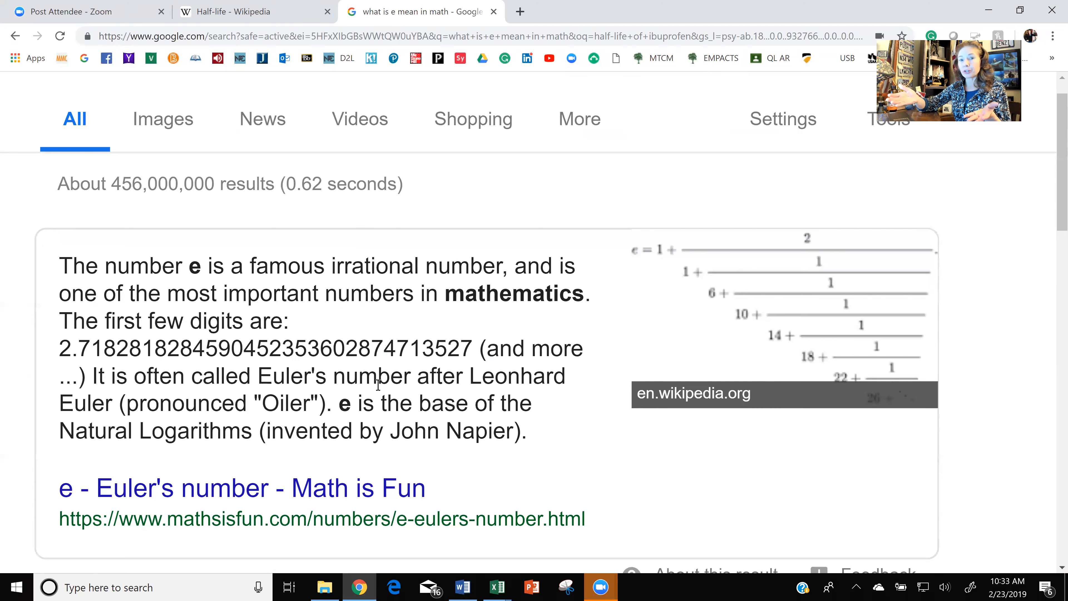
{"action": "left_click_drag", "start_coordinate": [258, 374], "coordinate": [326, 370]}
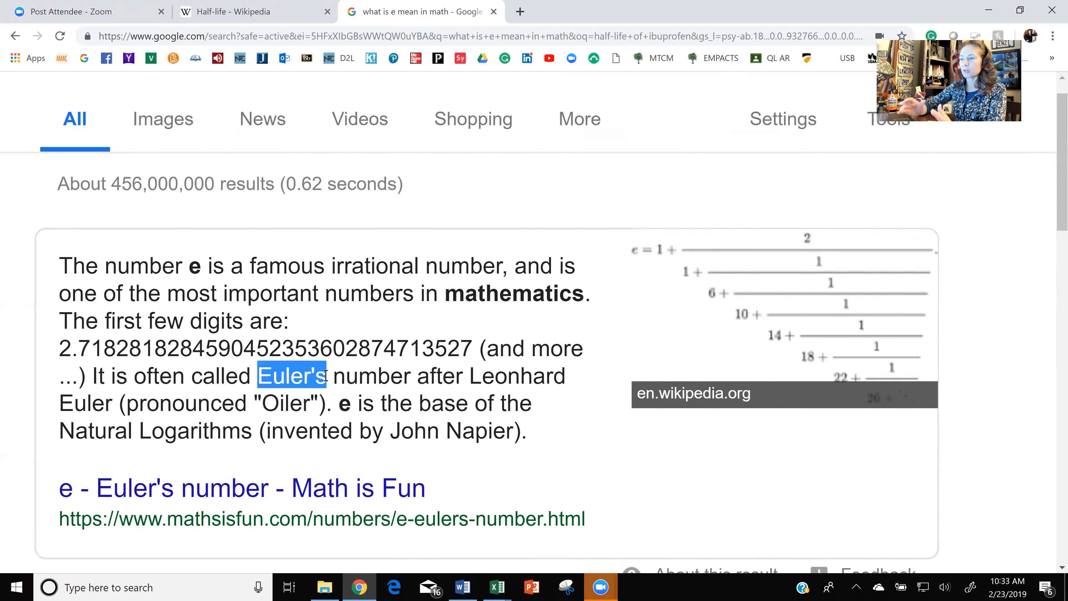
{"action": "left_click", "coordinate": [422, 382]}
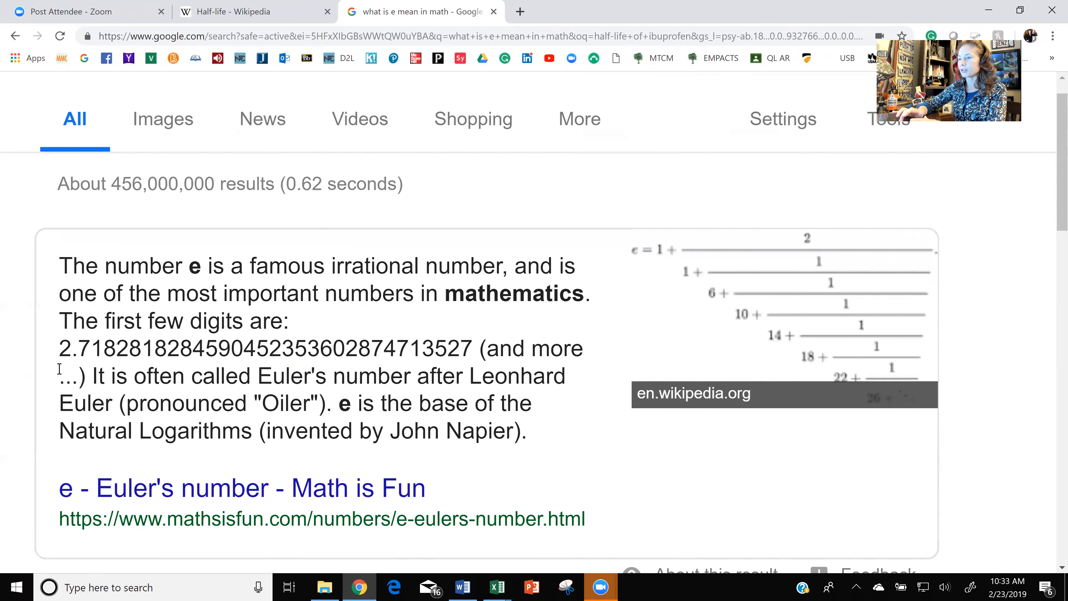
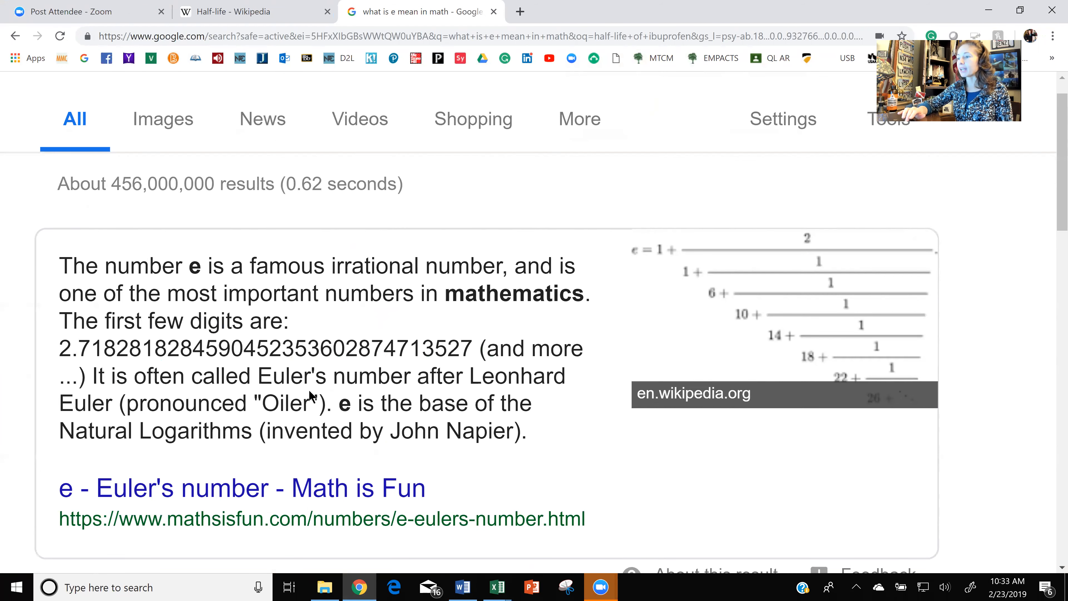
Highlight the e in Google's explanation, then return to the Excel workbook with the unfinished formula in G6.
{"action": "double_click", "coordinate": [333, 404]}
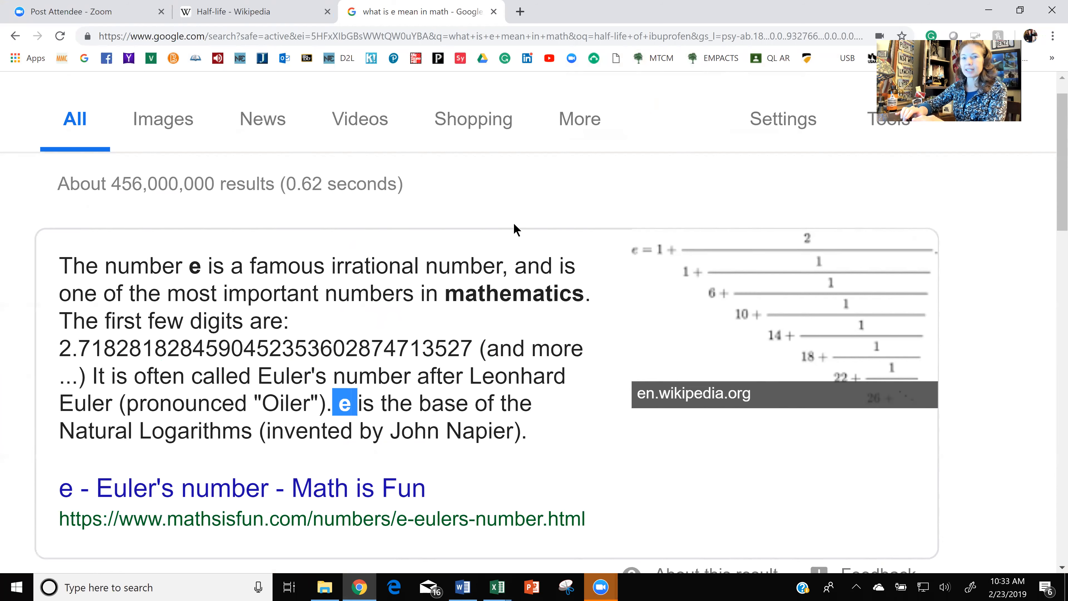
{"action": "left_click", "coordinate": [1019, 10]}
{"action": "left_click", "coordinate": [467, 272]}
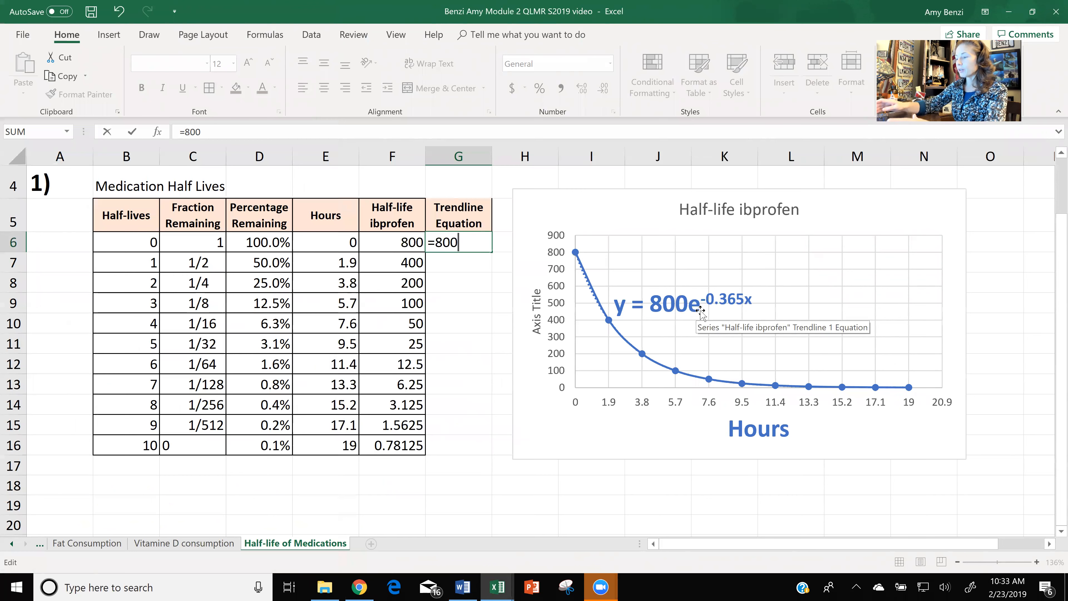
Complete the trendline formula in cell G6 as =800*EXP(-0.365*E6), accepting the closing parenthesis correction.
{"action": "type", "text": "*"}
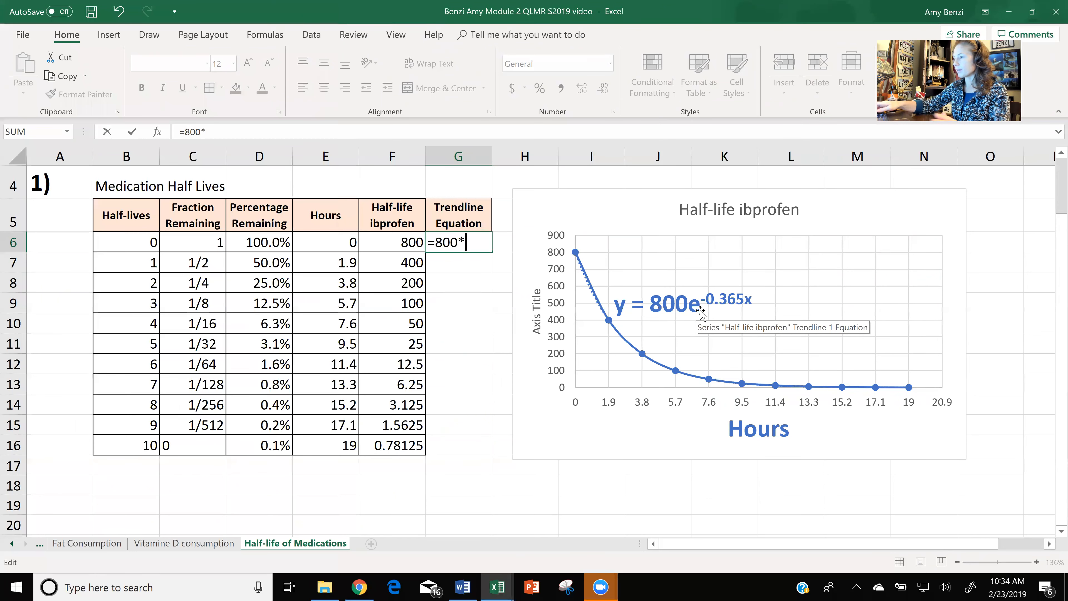
{"action": "type", "text": "e"}
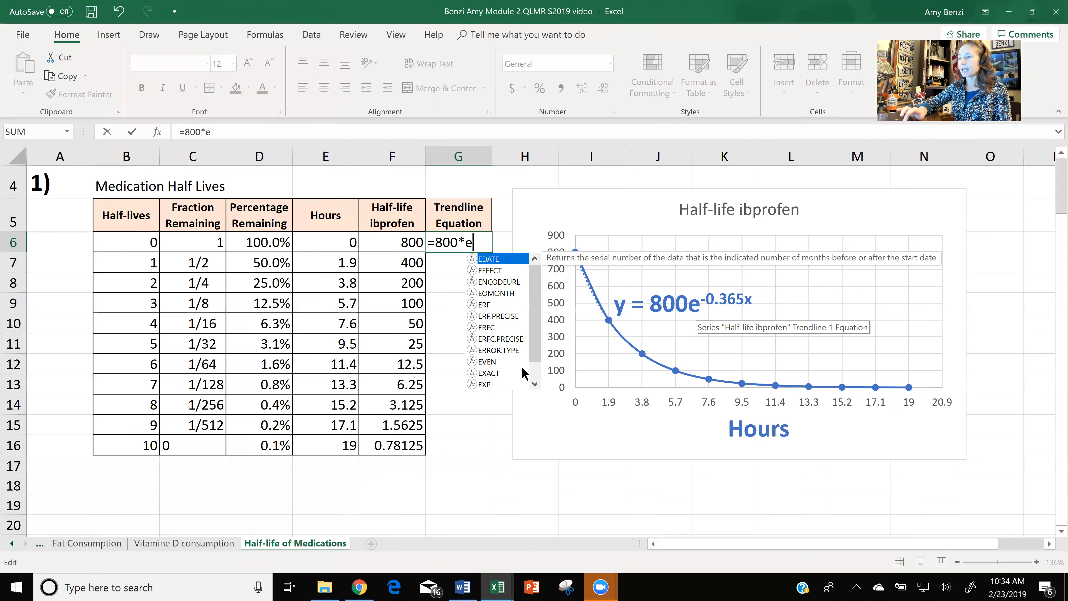
{"action": "double_click", "coordinate": [484, 384]}
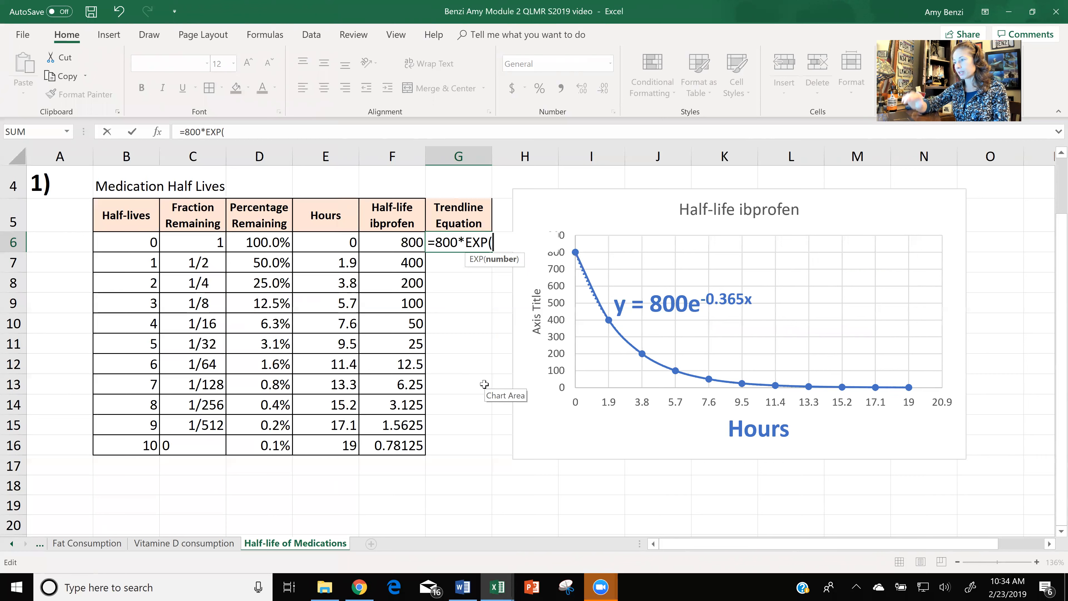
{"action": "type", "text": "-0"}
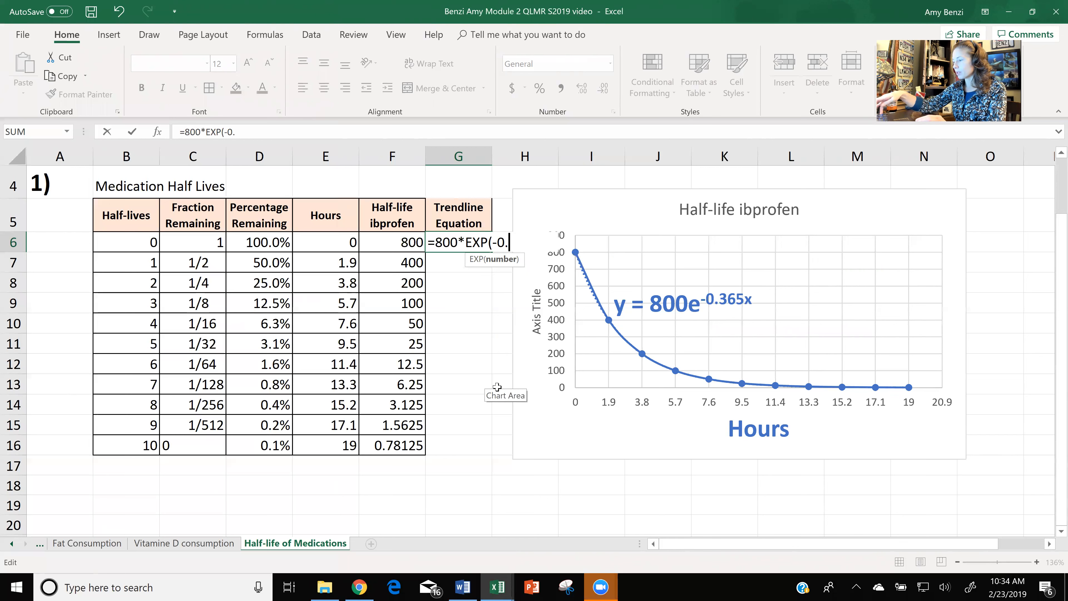
{"action": "type", "text": ".365"}
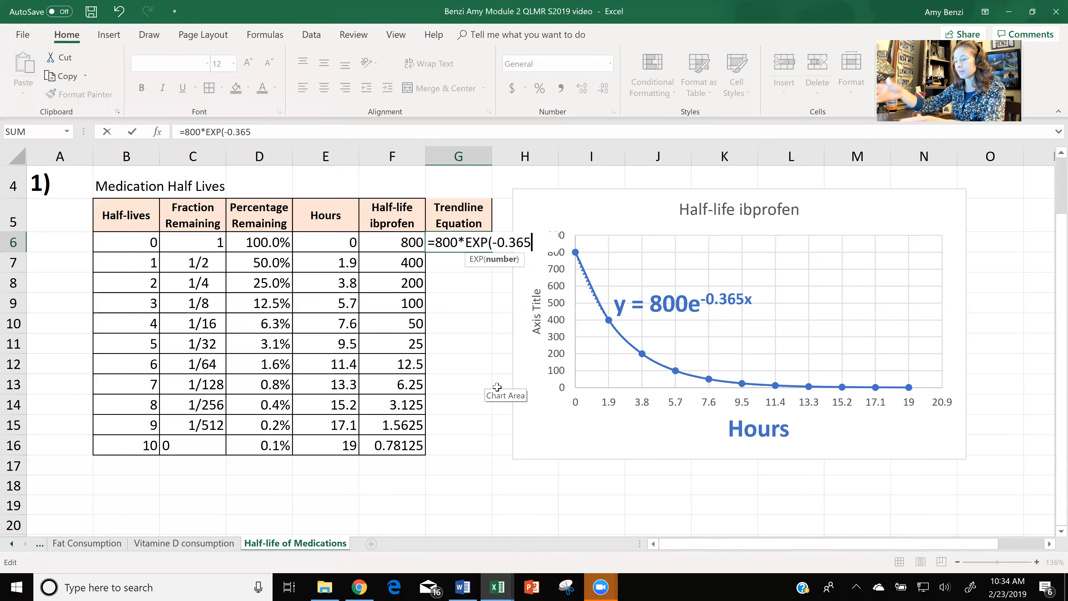
{"action": "type", "text": "*"}
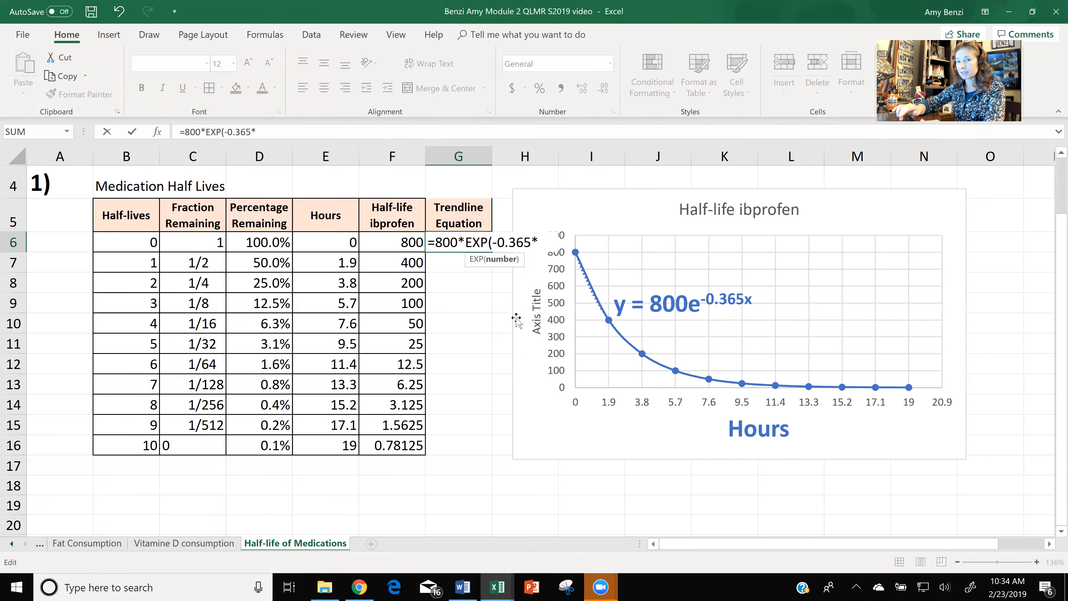
{"action": "left_click", "coordinate": [339, 242]}
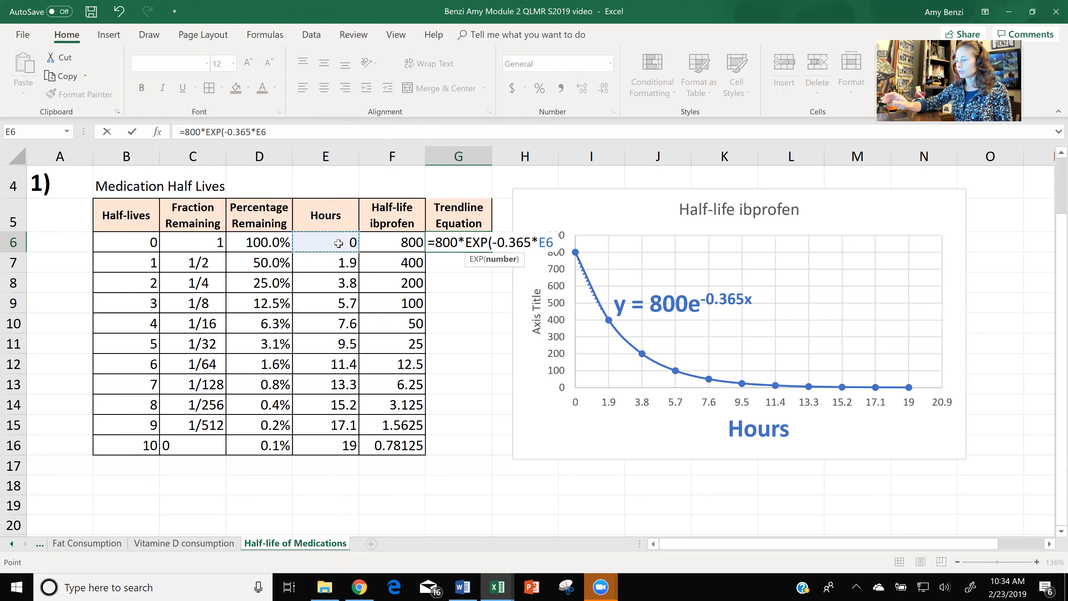
{"action": "key", "text": "Return"}
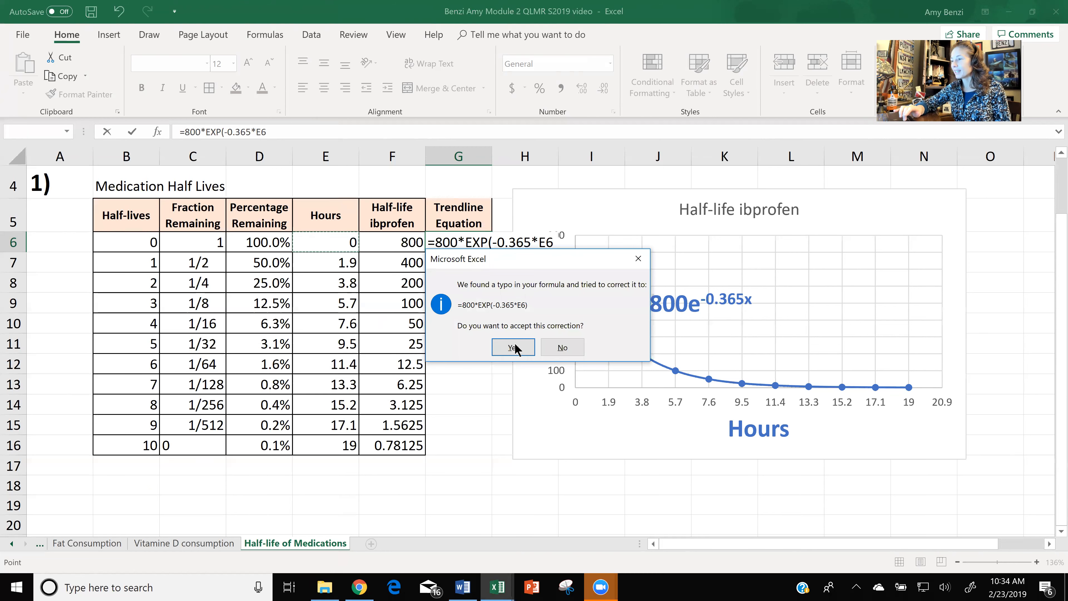
{"action": "left_click", "coordinate": [504, 346]}
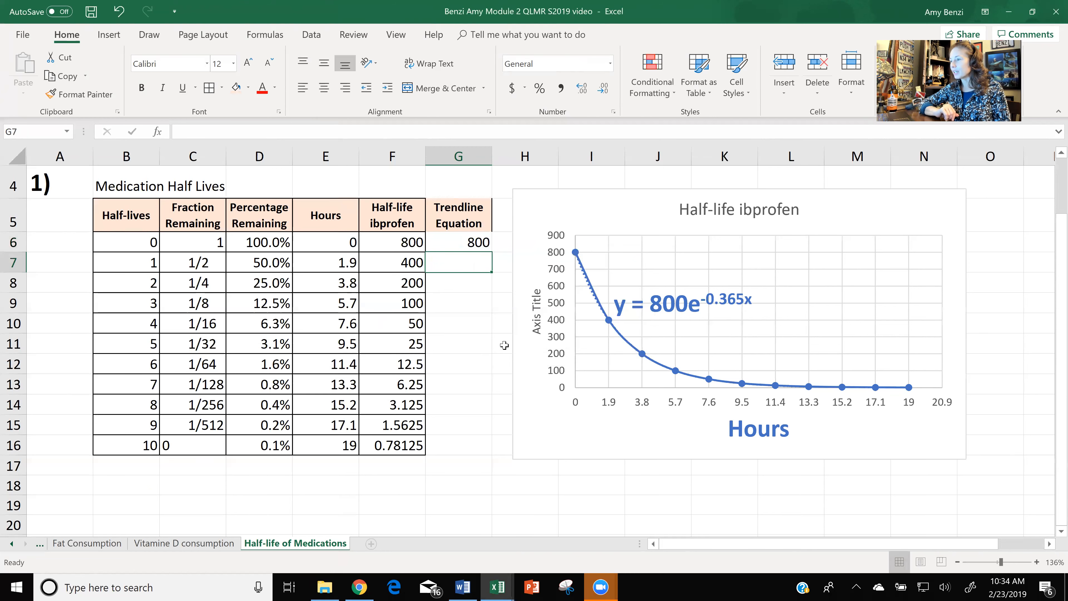
Copy the trendline formula from G6 down the column through G16 and check the copied formula in G7.
{"action": "left_click", "coordinate": [471, 242]}
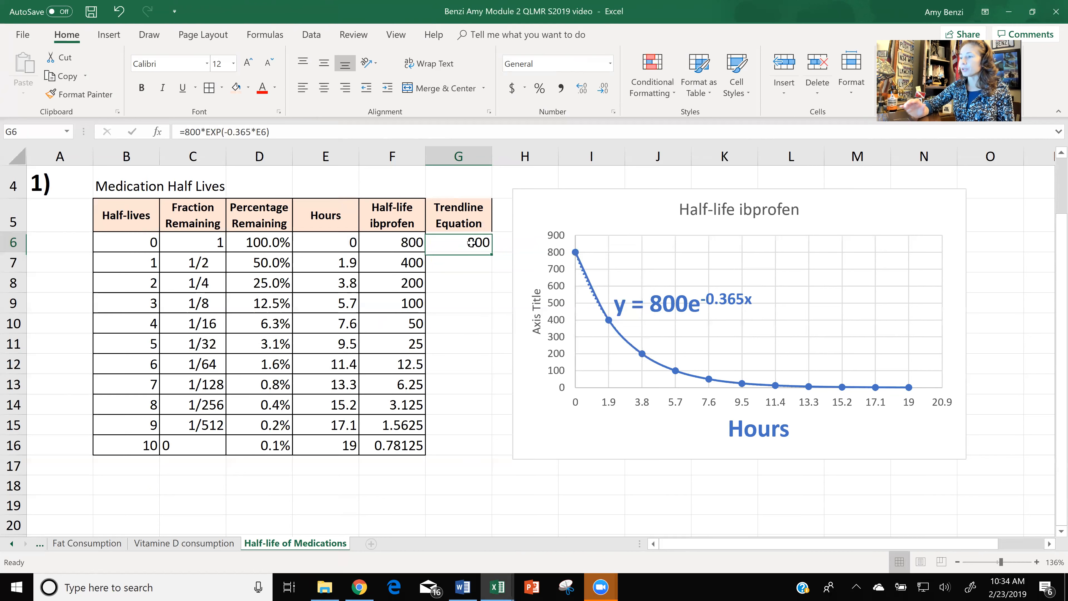
{"action": "double_click", "coordinate": [491, 251]}
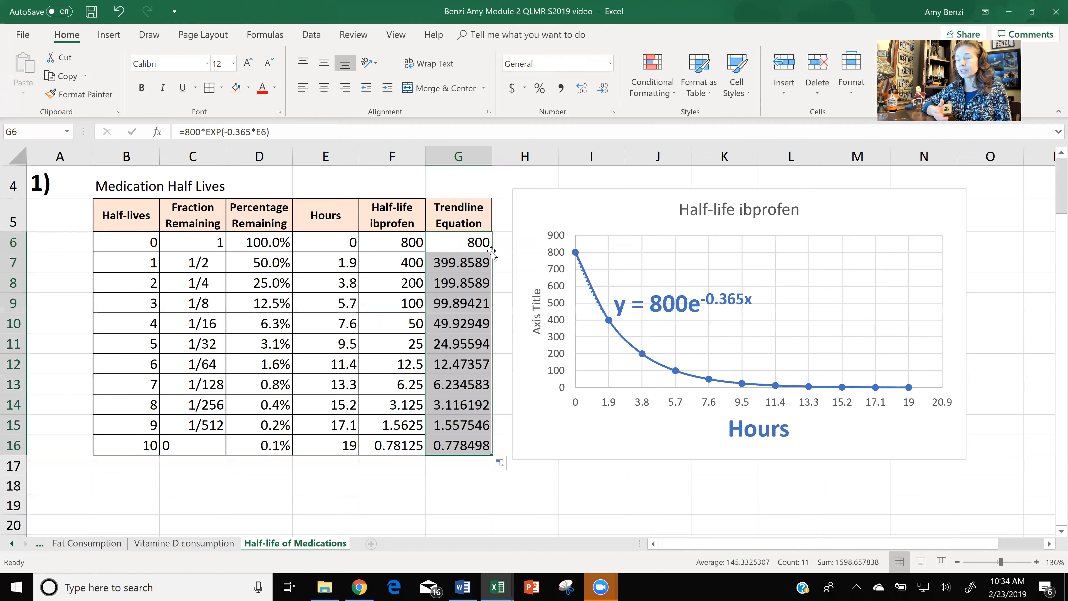
{"action": "left_click", "coordinate": [464, 269]}
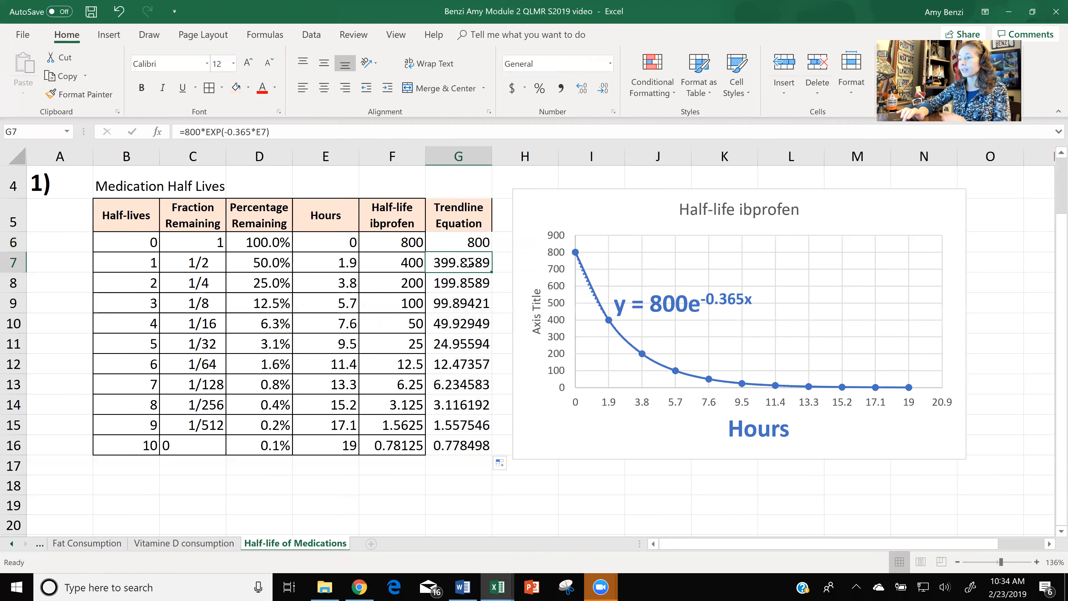
Format the Trendline Equation values in G7:G16 to show one decimal place.
{"action": "left_click_drag", "start_coordinate": [467, 262], "coordinate": [467, 445]}
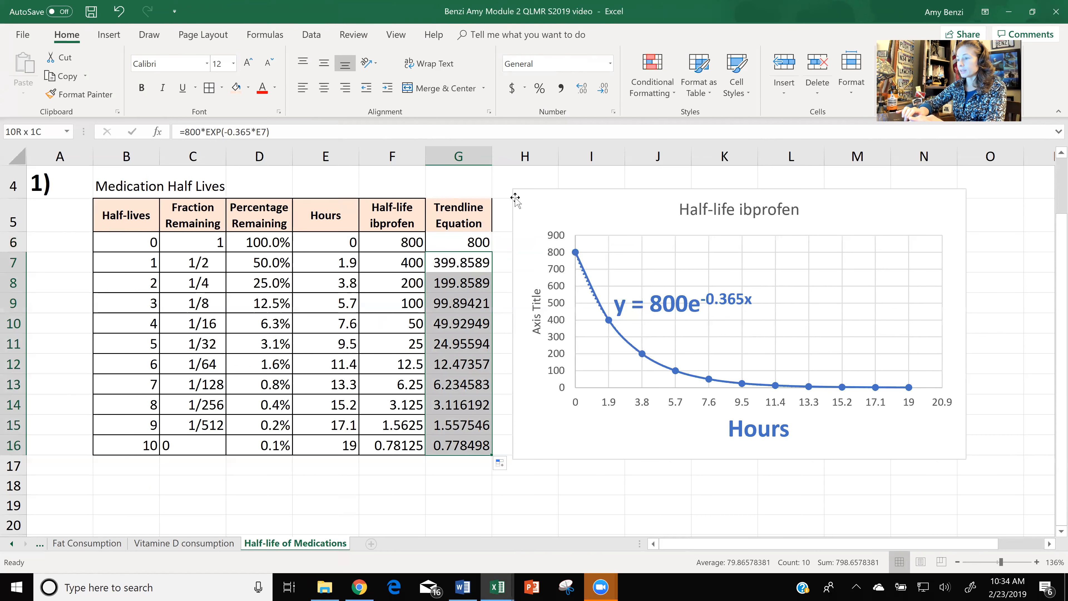
{"action": "left_click", "coordinate": [604, 89]}
{"action": "left_click", "coordinate": [604, 89]}
{"action": "left_click", "coordinate": [604, 88]}
{"action": "left_click", "coordinate": [604, 89]}
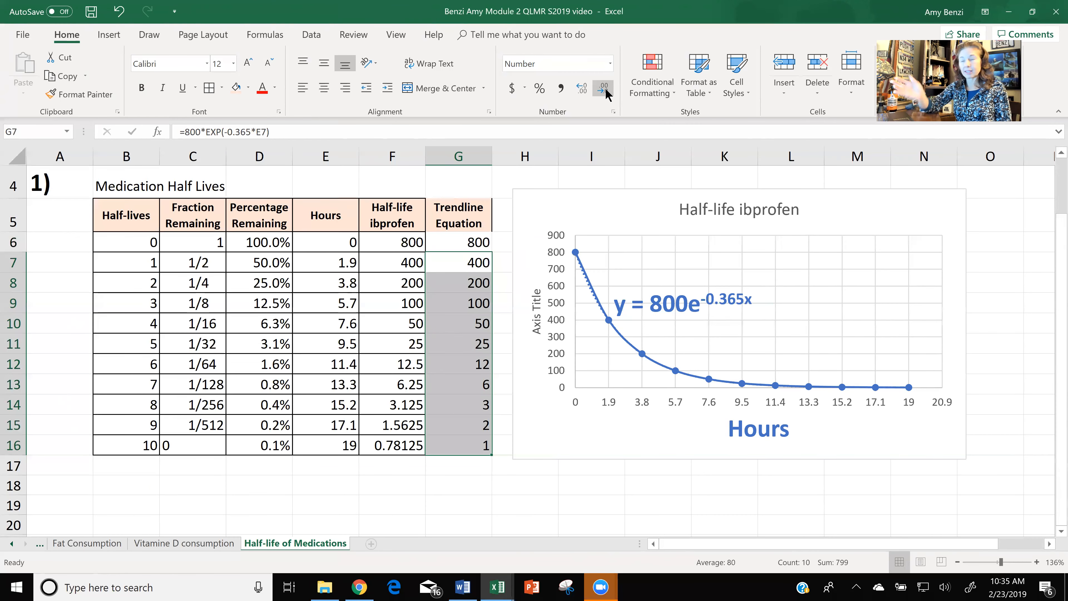
{"action": "left_click", "coordinate": [581, 88]}
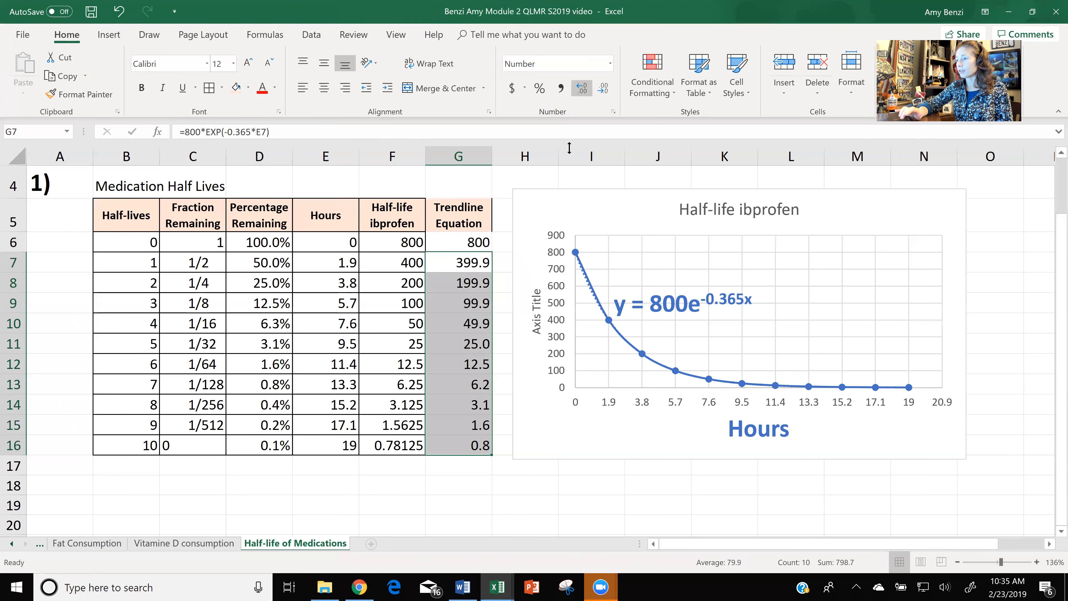
{"action": "left_click", "coordinate": [506, 282]}
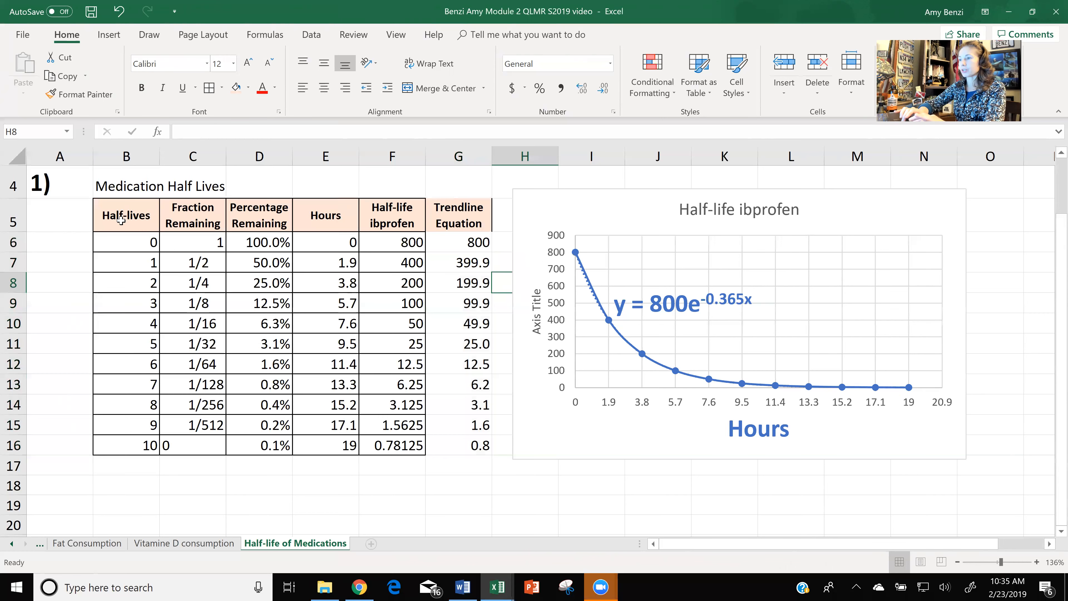
Apply all borders to the whole Medication Half Lives table, B5:G16, including the Trendline Equation column.
{"action": "left_click_drag", "start_coordinate": [137, 222], "coordinate": [355, 347]}
{"action": "left_click_drag", "start_coordinate": [479, 435], "coordinate": [480, 445]}
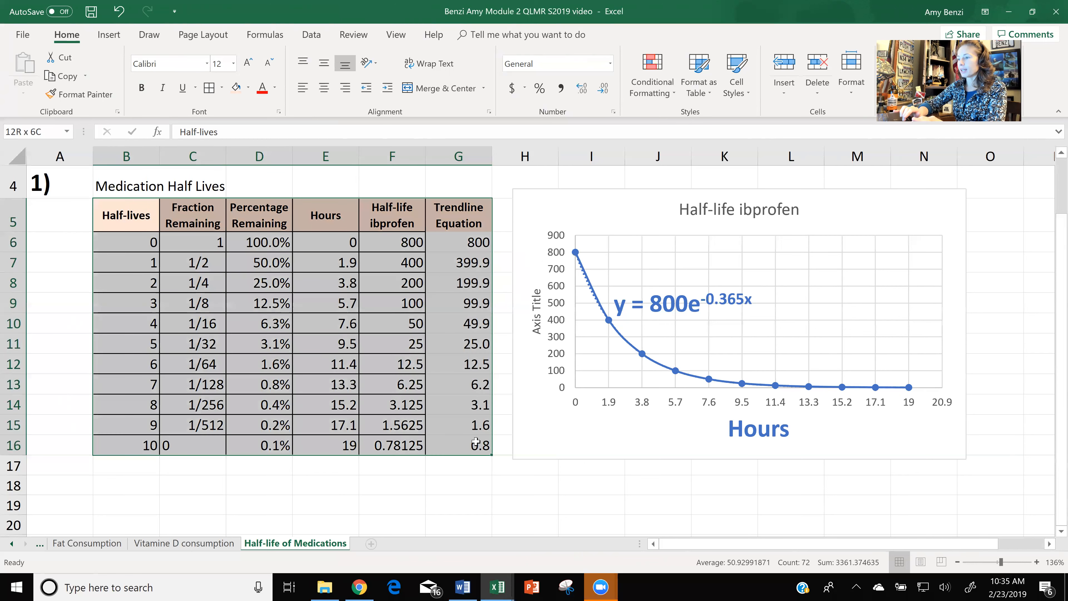
{"action": "left_click", "coordinate": [209, 88]}
{"action": "left_click", "coordinate": [342, 513]}
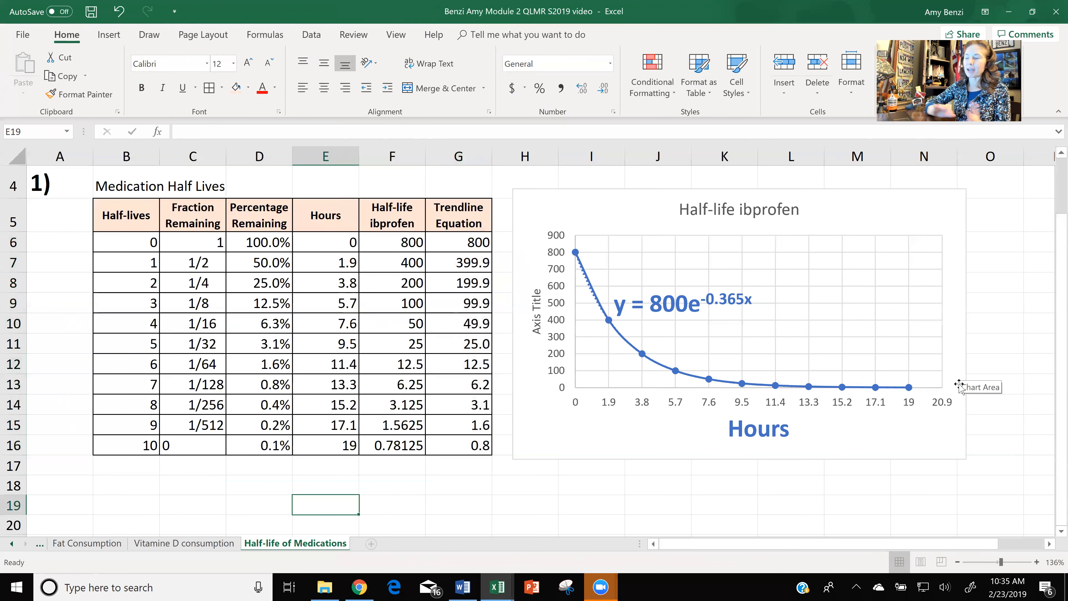
Switch to the Word assignment document, widen its window, review the Five Sentence Report questions, and return to Excel.
{"action": "left_click", "coordinate": [463, 588]}
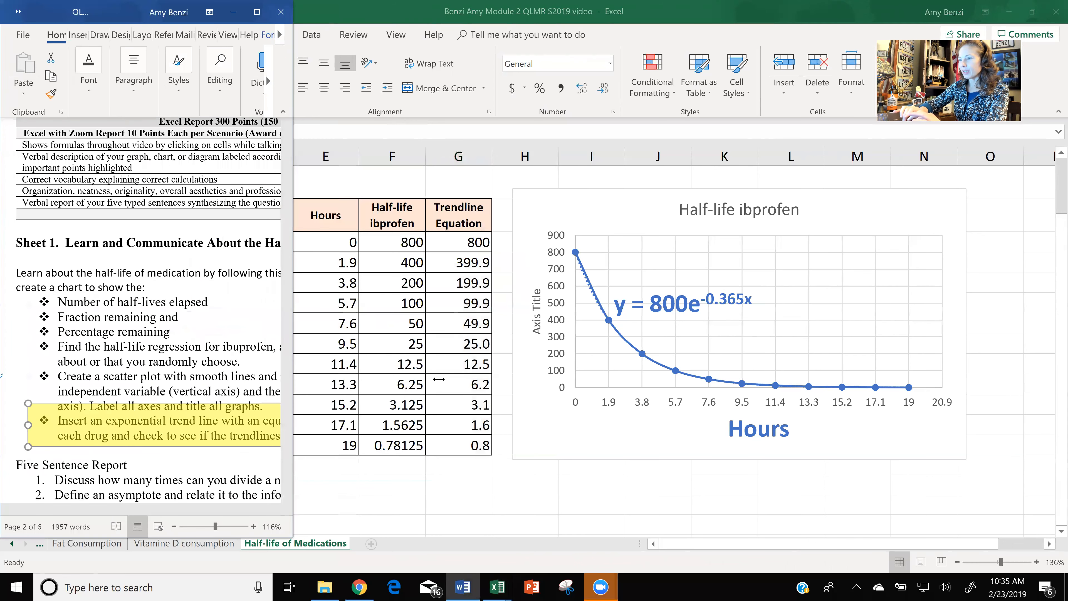
{"action": "left_click_drag", "start_coordinate": [439, 379], "coordinate": [631, 379]}
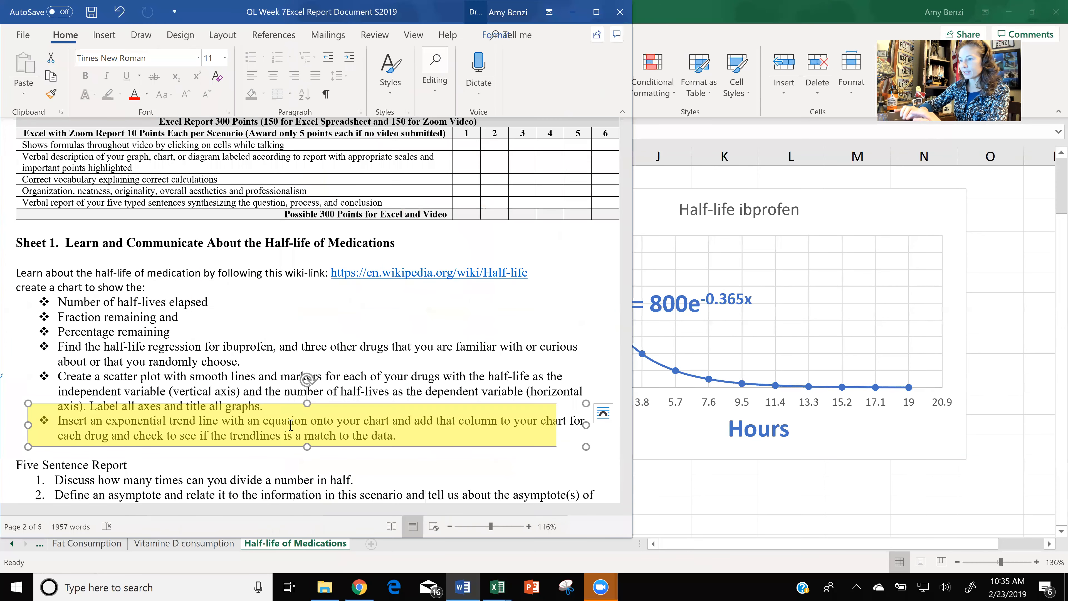
{"action": "scroll", "coordinate": [291, 427], "scroll_direction": "down", "scroll_amount": 3}
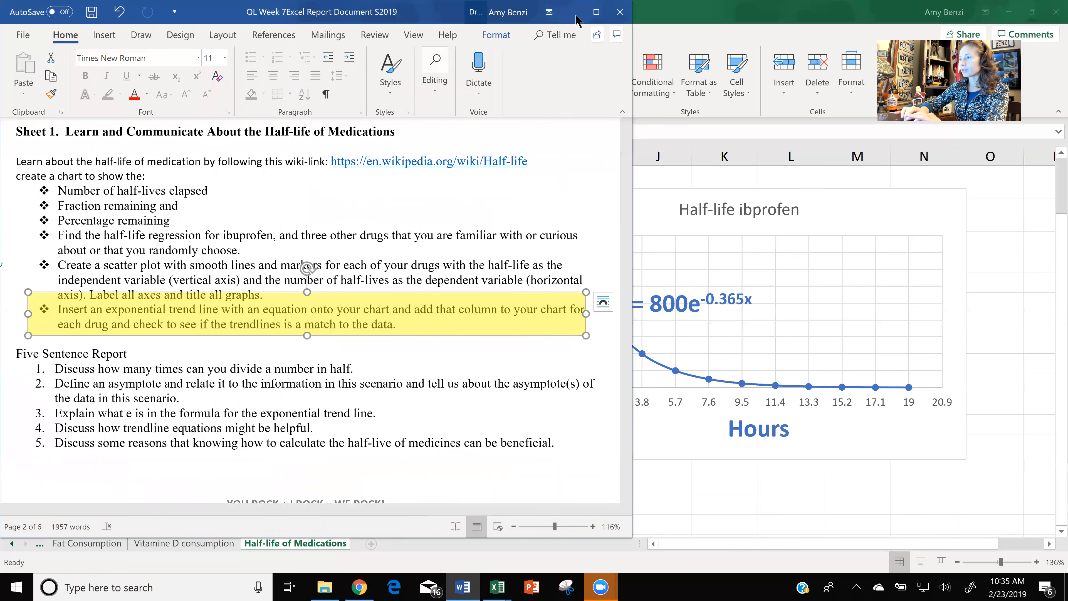
{"action": "key", "text": "alt+Tab"}
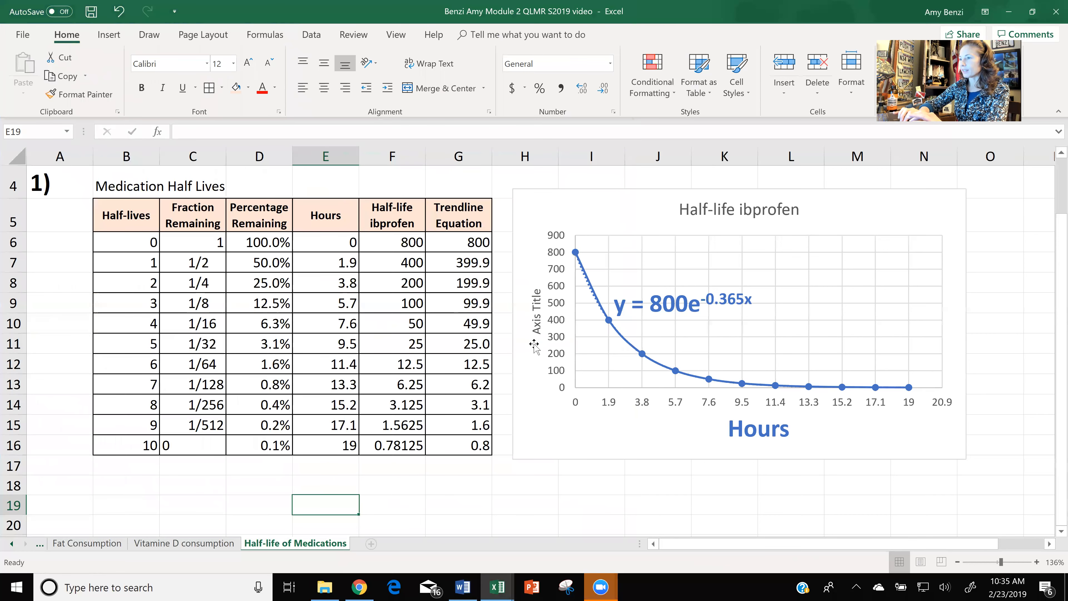
Examine the half-life table and chart, checking the starting dose in F6 and the halving formula in F7.
{"action": "scroll", "coordinate": [534, 345], "scroll_direction": "down", "scroll_amount": 2}
{"action": "scroll", "coordinate": [534, 344], "scroll_direction": "up", "scroll_amount": 1}
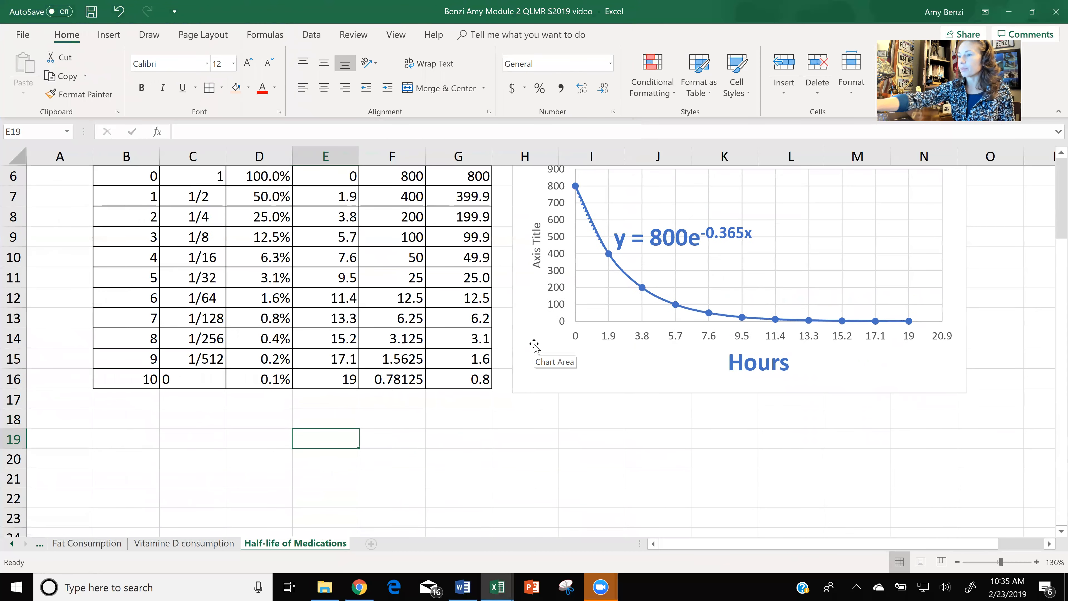
{"action": "scroll", "coordinate": [533, 345], "scroll_direction": "down", "scroll_amount": 3}
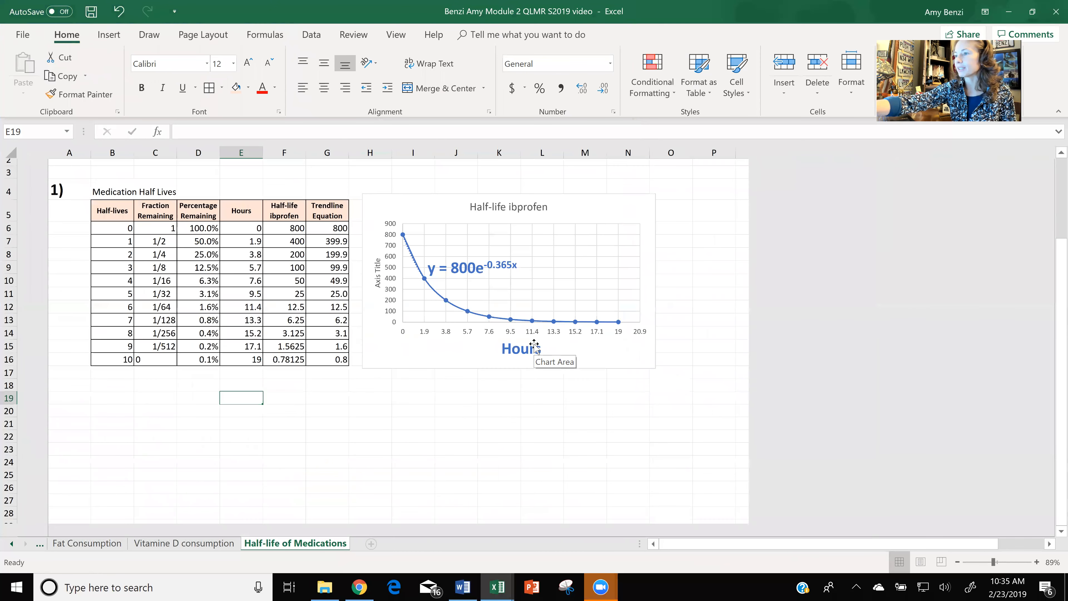
{"action": "scroll", "coordinate": [534, 344], "scroll_direction": "down", "scroll_amount": 1}
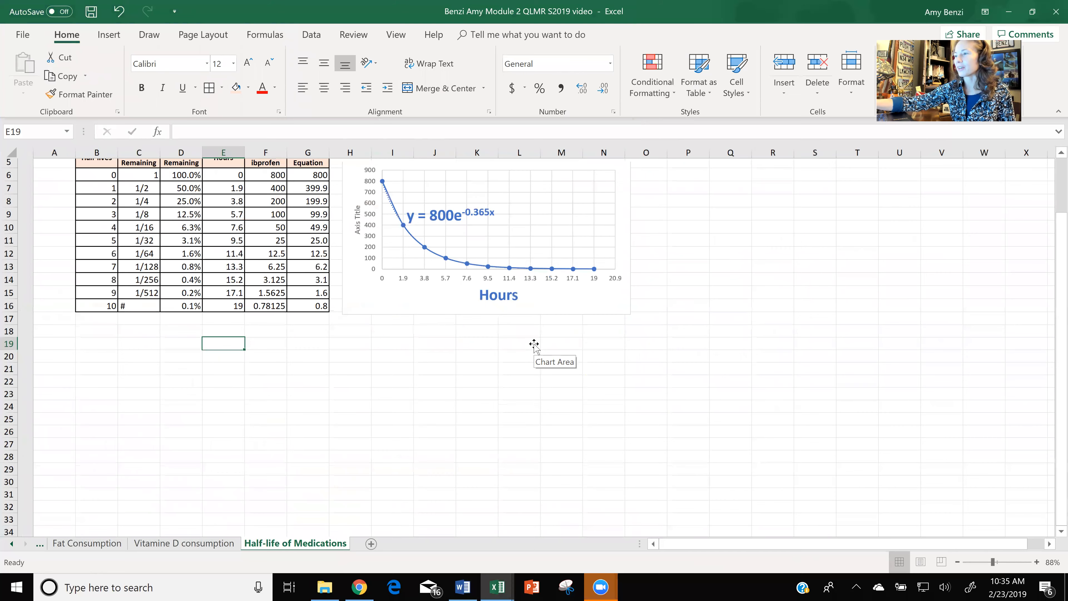
{"action": "scroll", "coordinate": [534, 344], "scroll_direction": "up", "scroll_amount": 1}
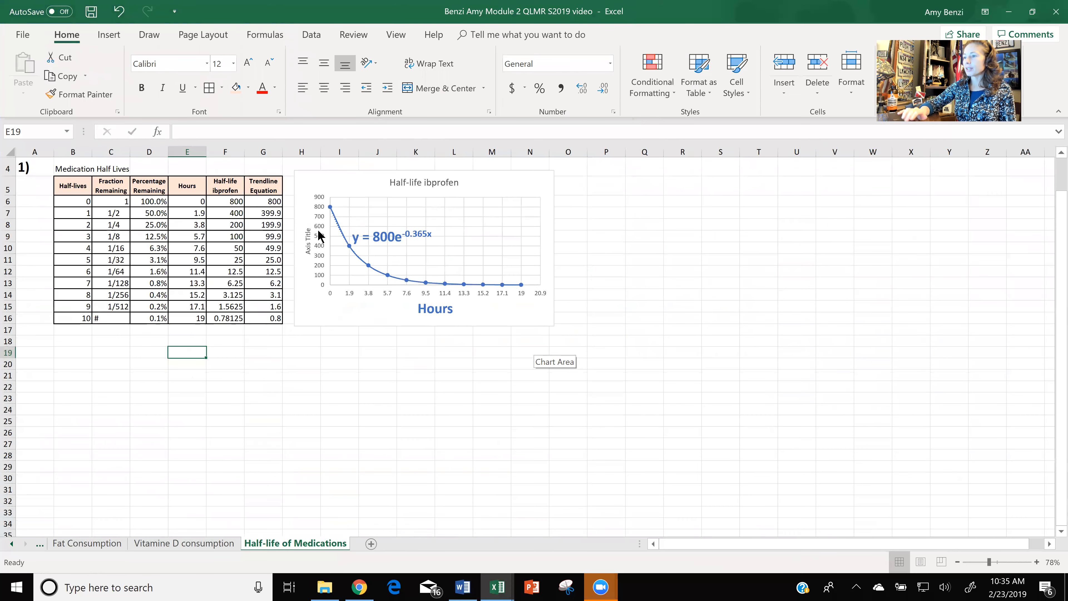
{"action": "left_click", "coordinate": [226, 203]}
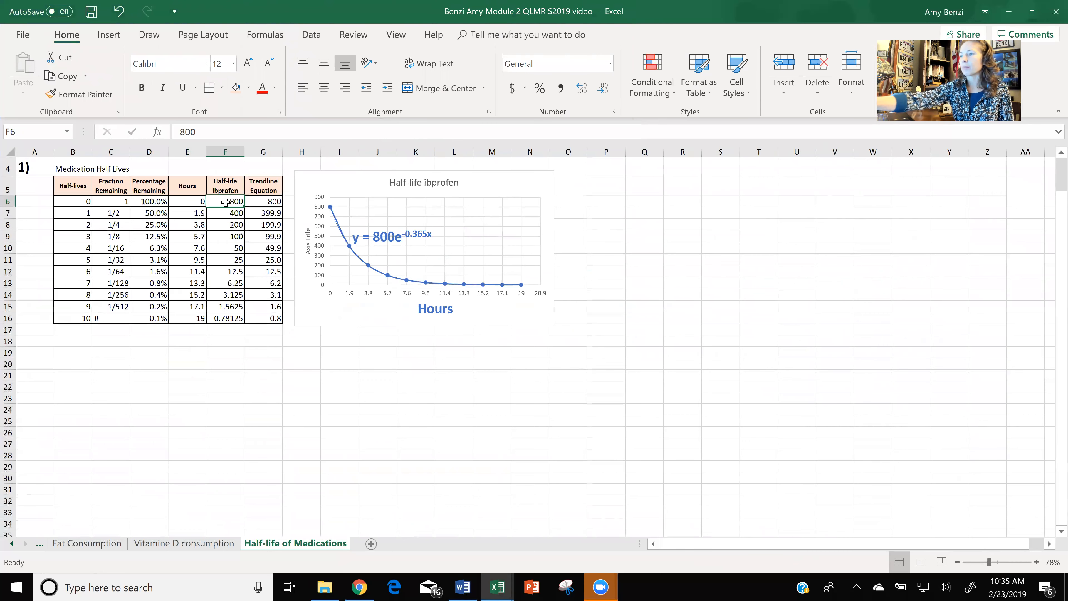
{"action": "scroll", "coordinate": [225, 202], "scroll_direction": "up", "scroll_amount": 2, "text": "ctrl"}
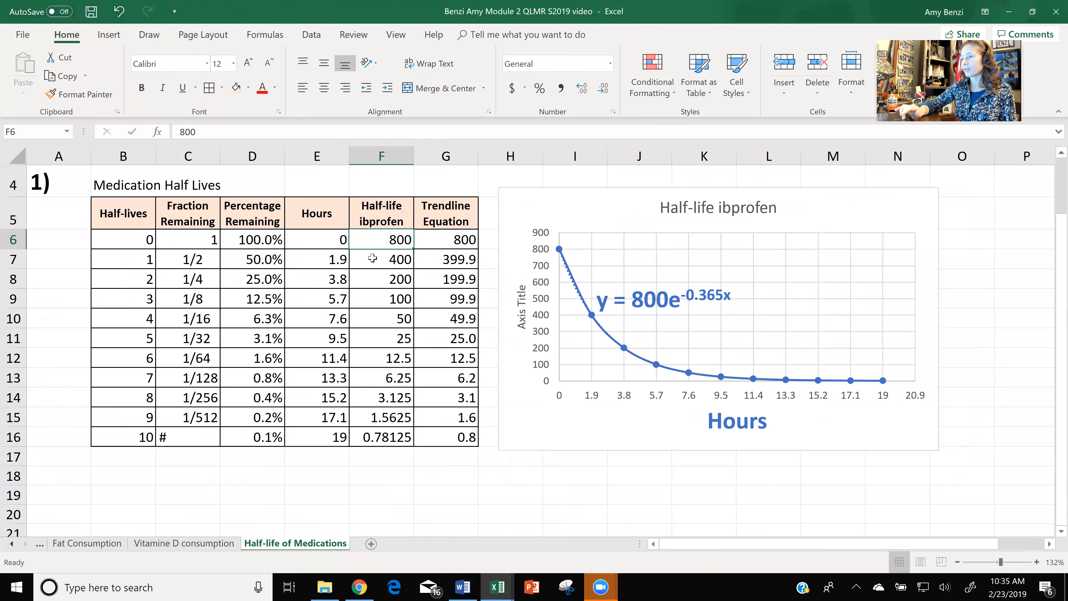
{"action": "left_click", "coordinate": [370, 258]}
{"action": "double_click", "coordinate": [373, 258]}
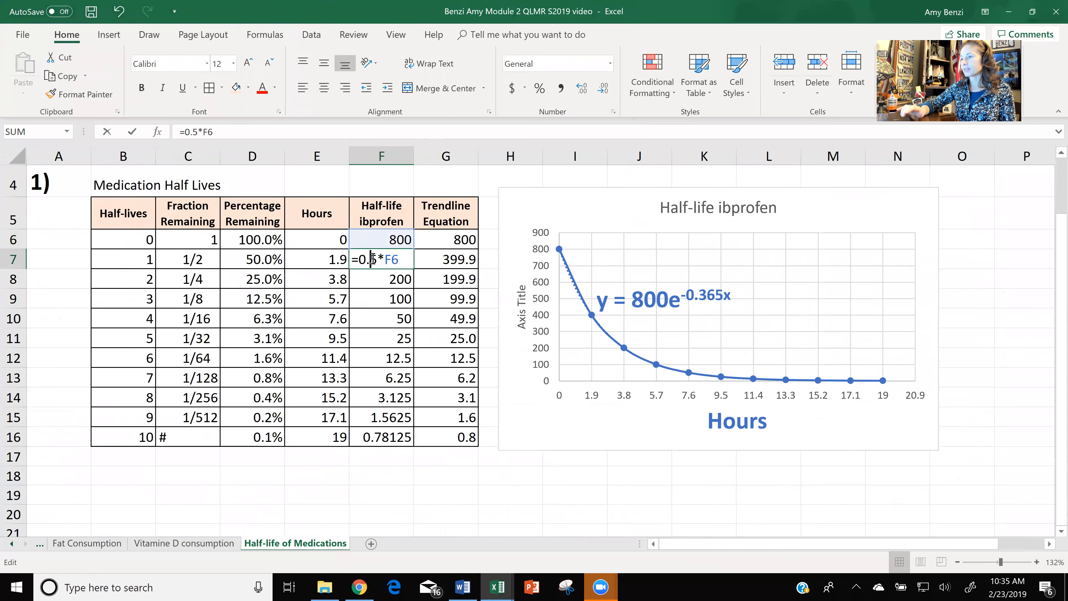
{"action": "key", "text": "Return"}
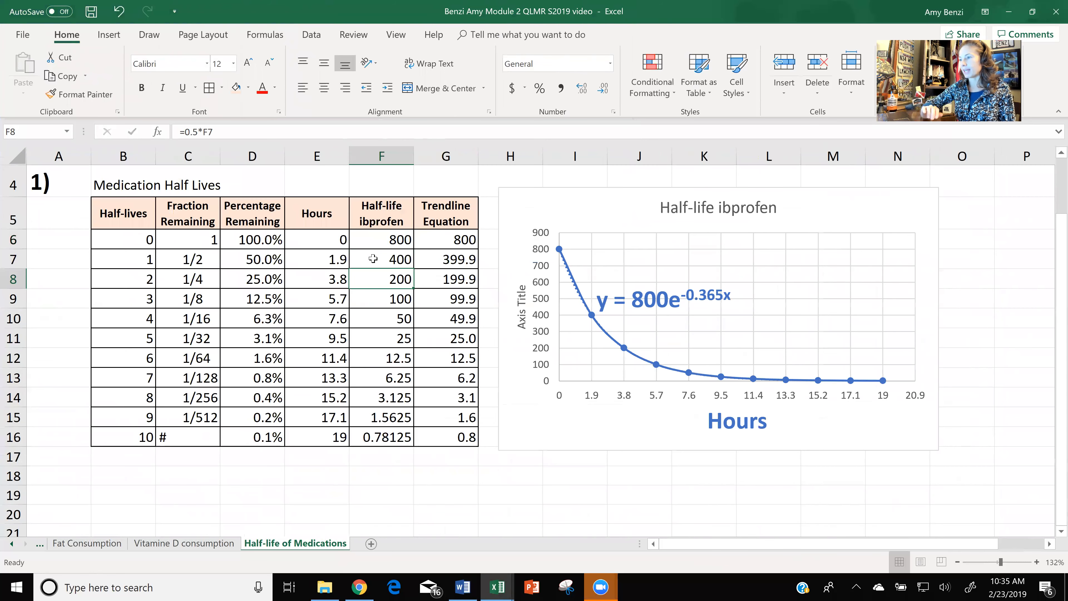
Extend the ibuprofen halving formula from F16 down through F92.
{"action": "left_click", "coordinate": [390, 439]}
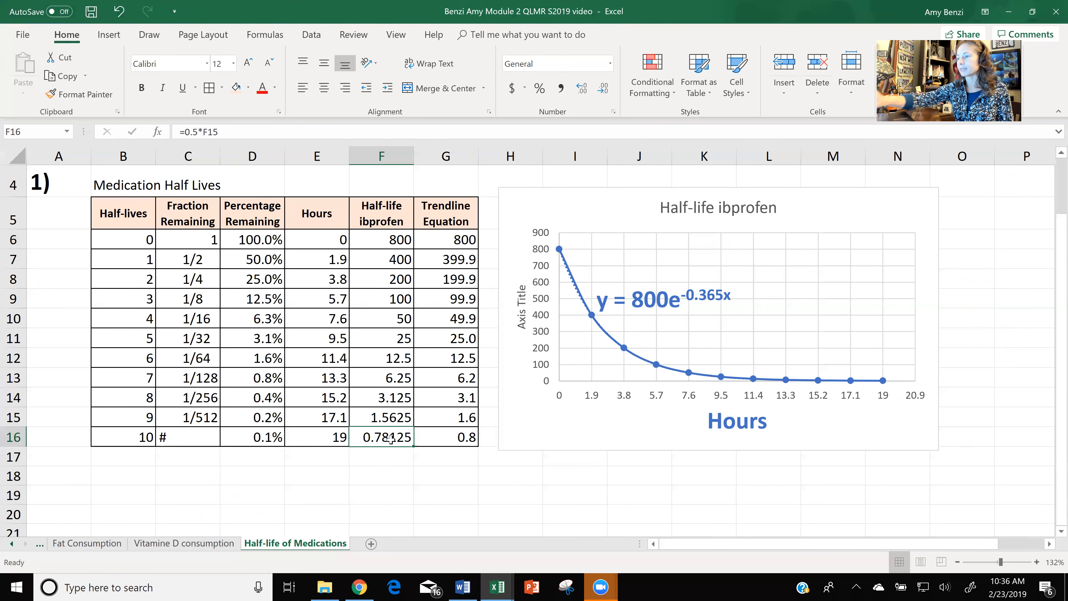
{"action": "scroll", "coordinate": [391, 438], "scroll_direction": "down", "scroll_amount": 3}
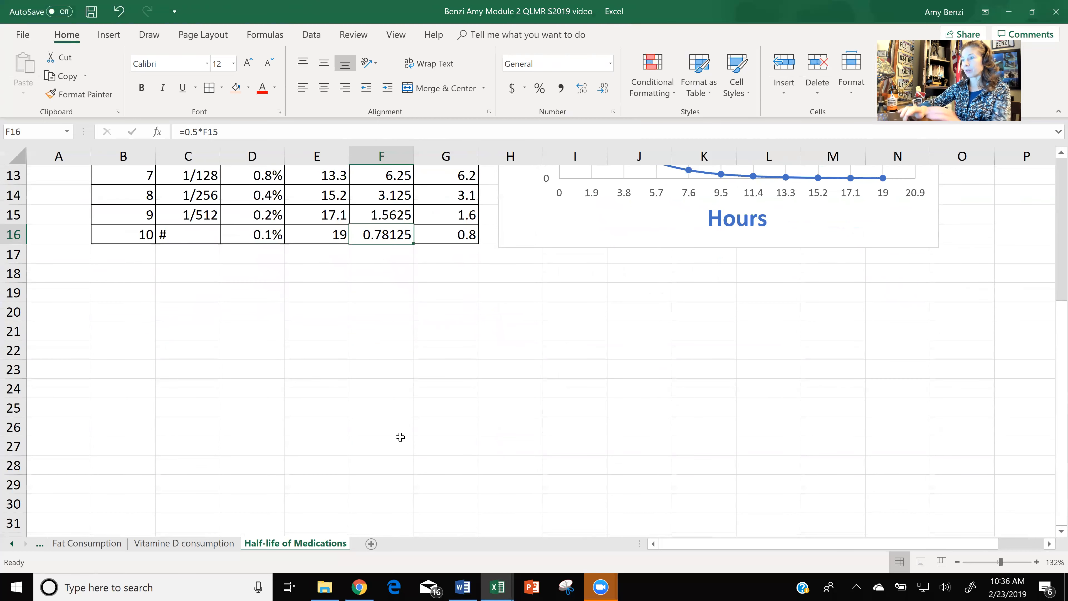
{"action": "left_click_drag", "start_coordinate": [414, 244], "coordinate": [592, 216]}
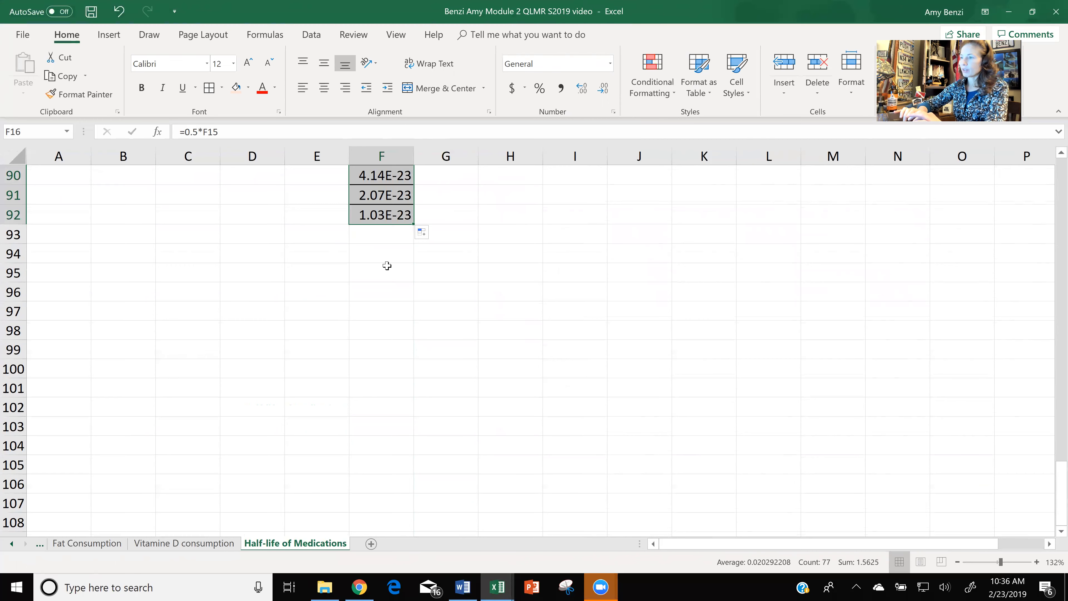
Extend the ibuprofen halving formula from F92 down through F218 and check the last halved value.
{"action": "left_click", "coordinate": [403, 215]}
{"action": "left_click_drag", "start_coordinate": [440, 218], "coordinate": [379, 214]}
{"action": "left_click", "coordinate": [533, 242]}
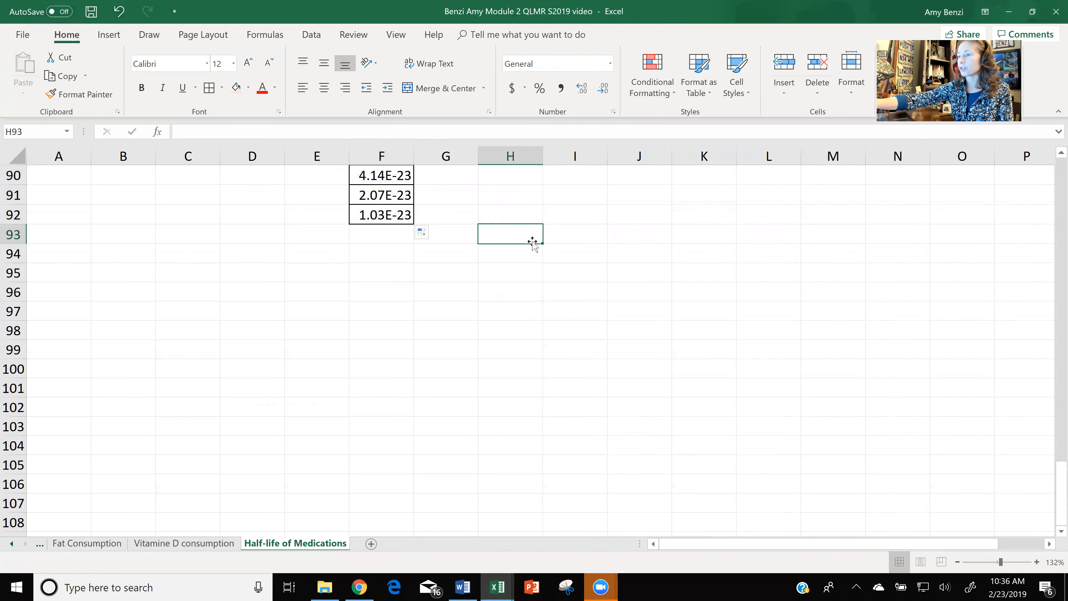
{"action": "scroll", "coordinate": [532, 242], "scroll_direction": "up", "scroll_amount": 1}
{"action": "scroll", "coordinate": [532, 242], "scroll_direction": "up", "scroll_amount": 6}
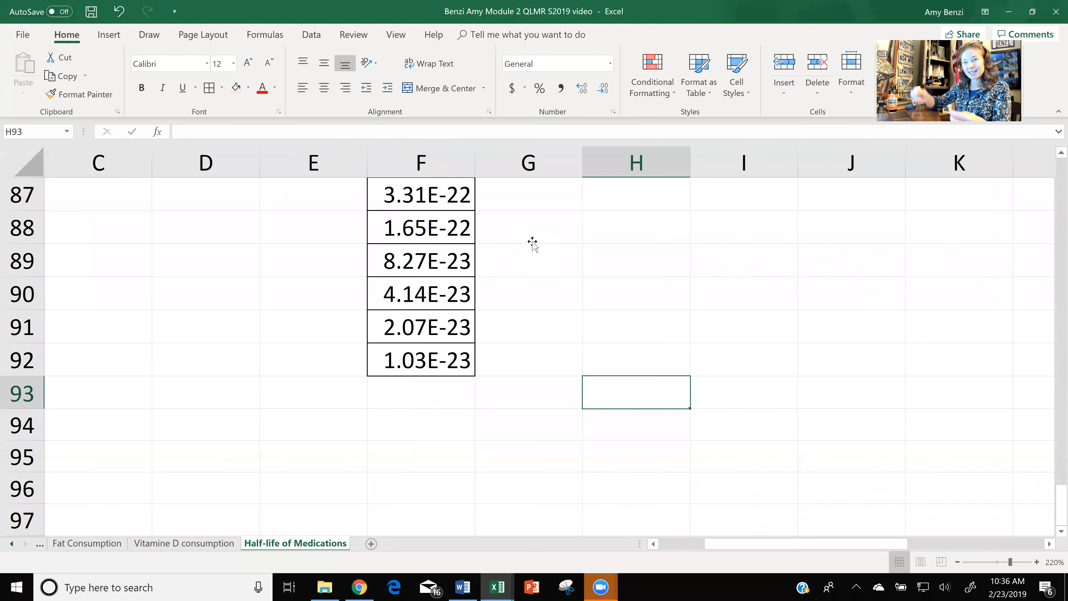
{"action": "left_click", "coordinate": [417, 363]}
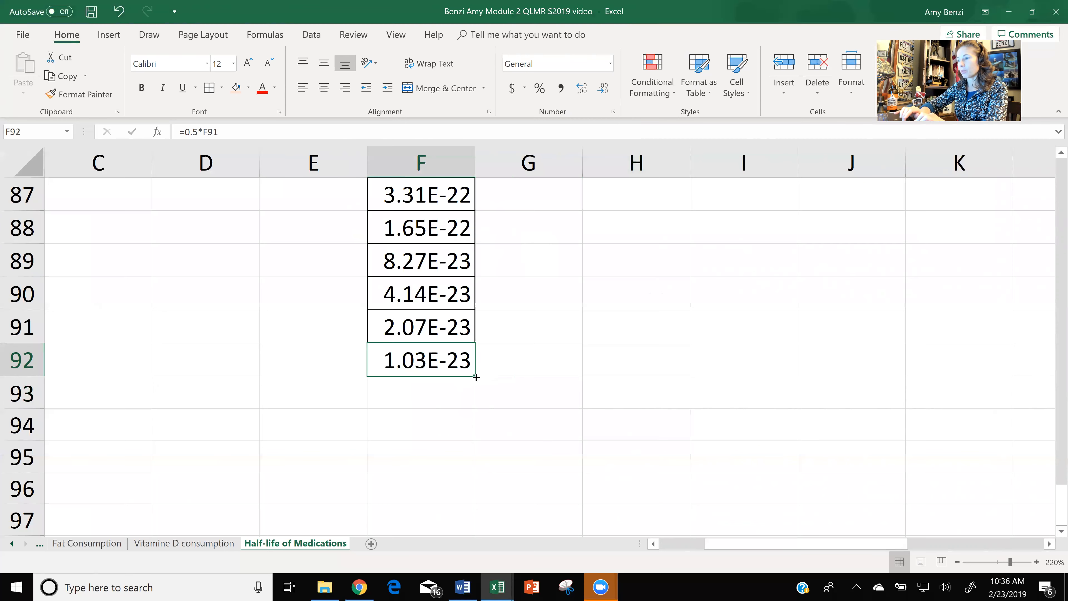
{"action": "scroll", "coordinate": [476, 377], "scroll_direction": "down", "scroll_amount": 8, "text": "ctrl"}
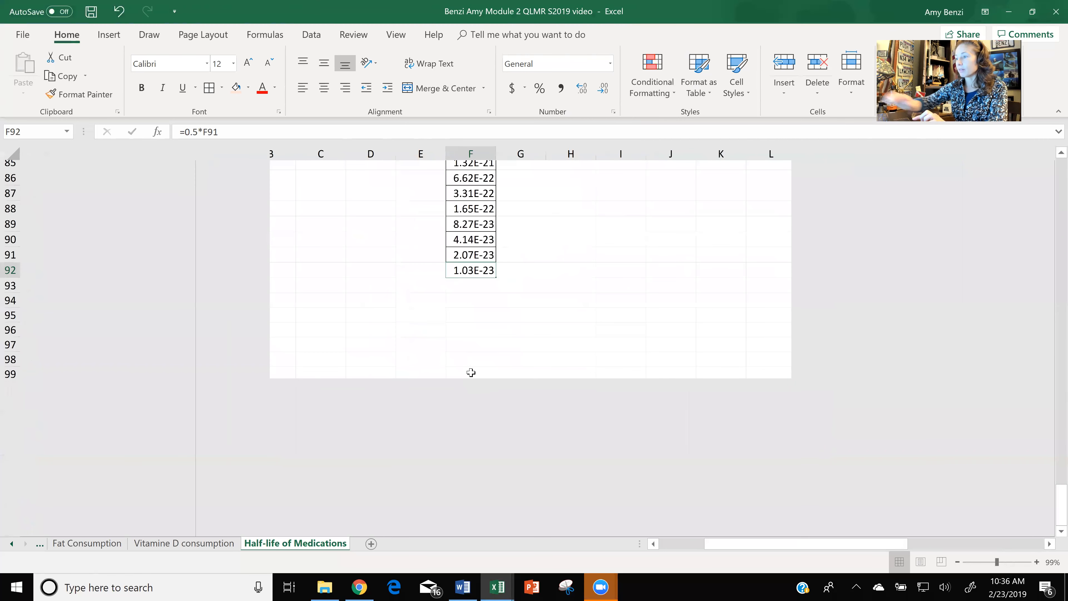
{"action": "left_click_drag", "start_coordinate": [320, 283], "coordinate": [307, 527]}
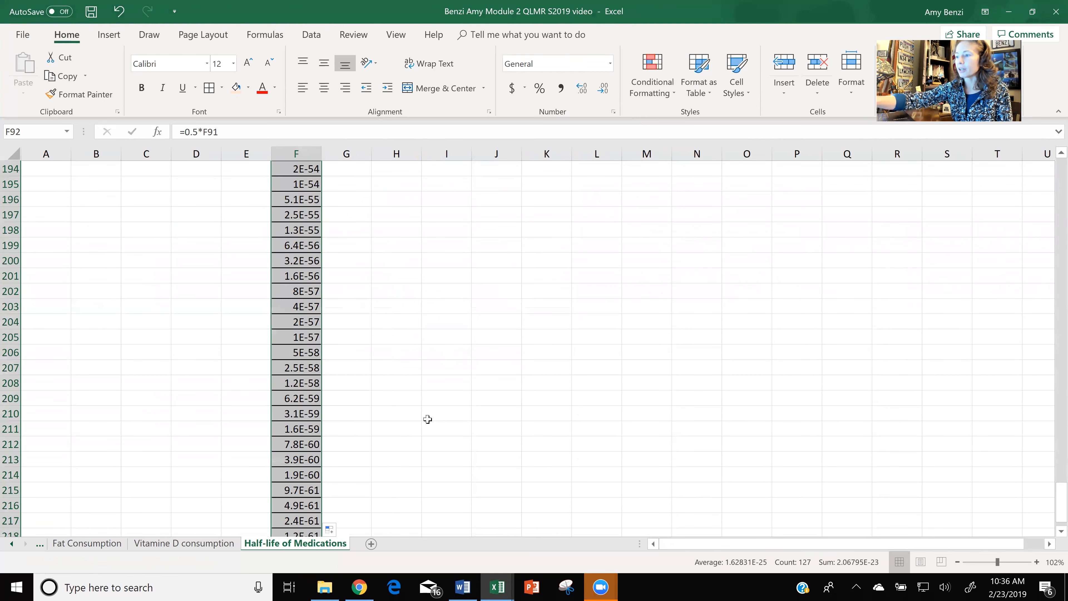
{"action": "scroll", "coordinate": [427, 420], "scroll_direction": "down", "scroll_amount": 4}
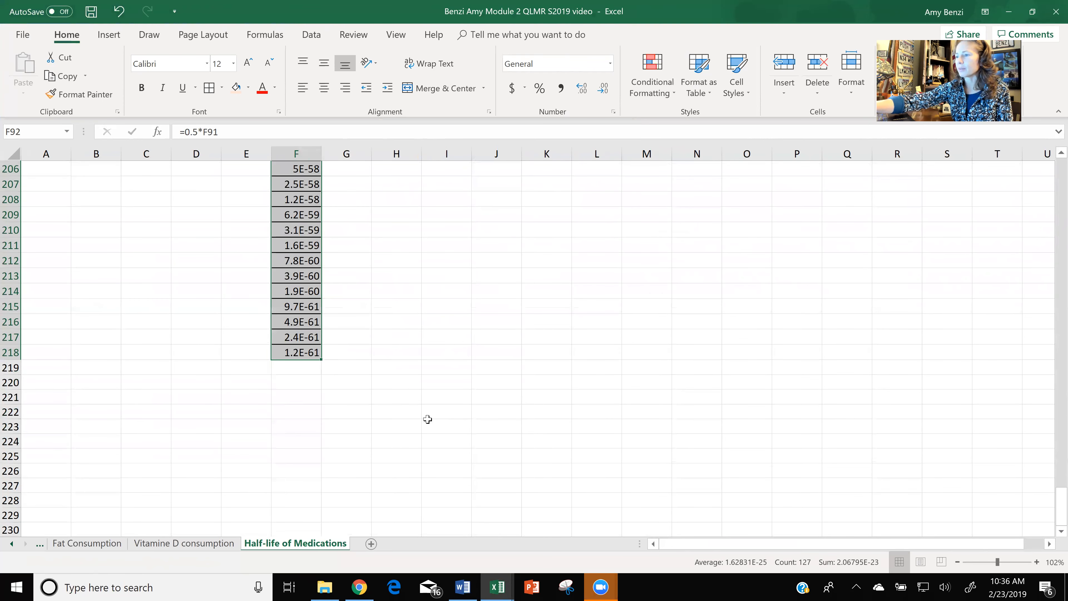
{"action": "scroll", "coordinate": [427, 419], "scroll_direction": "up", "scroll_amount": 6, "text": "ctrl"}
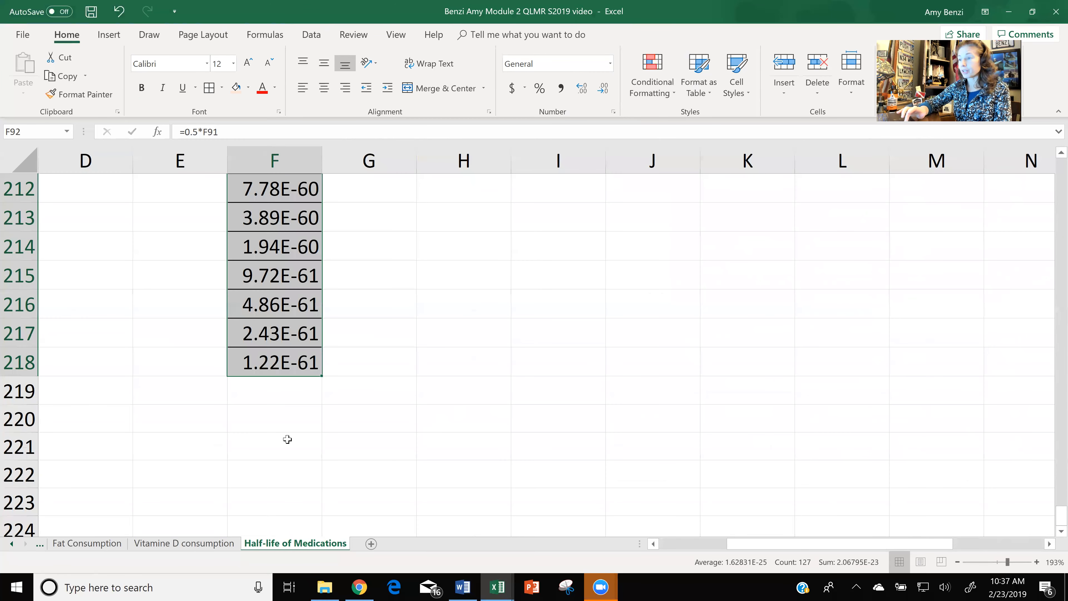
{"action": "left_click", "coordinate": [293, 366]}
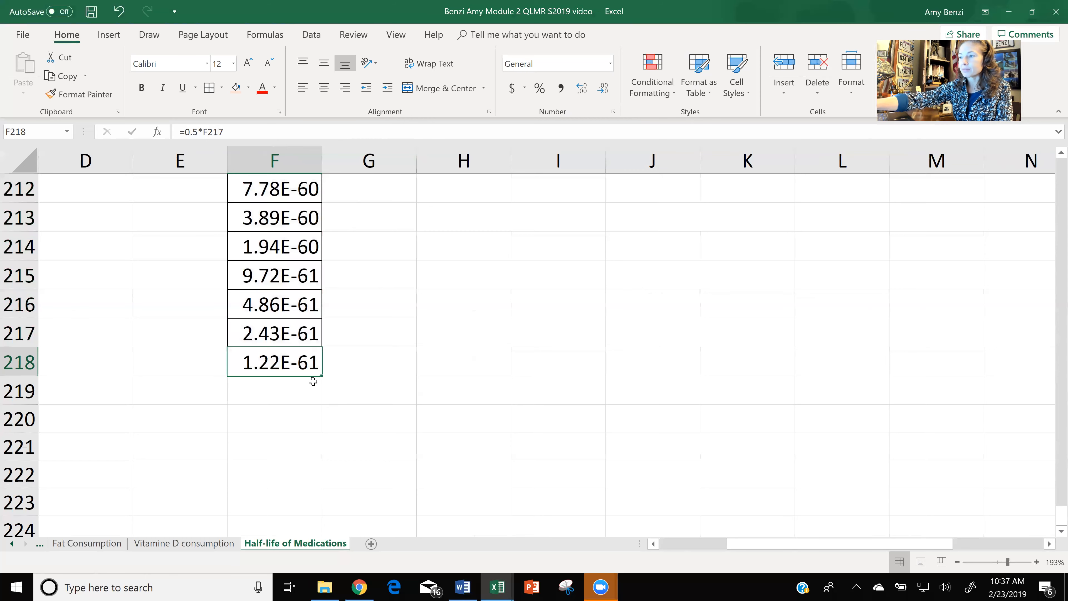
Undo both downward extensions of the ibuprofen halving formula, clearing column F below F16.
{"action": "scroll", "coordinate": [312, 381], "scroll_direction": "up", "scroll_amount": 5}
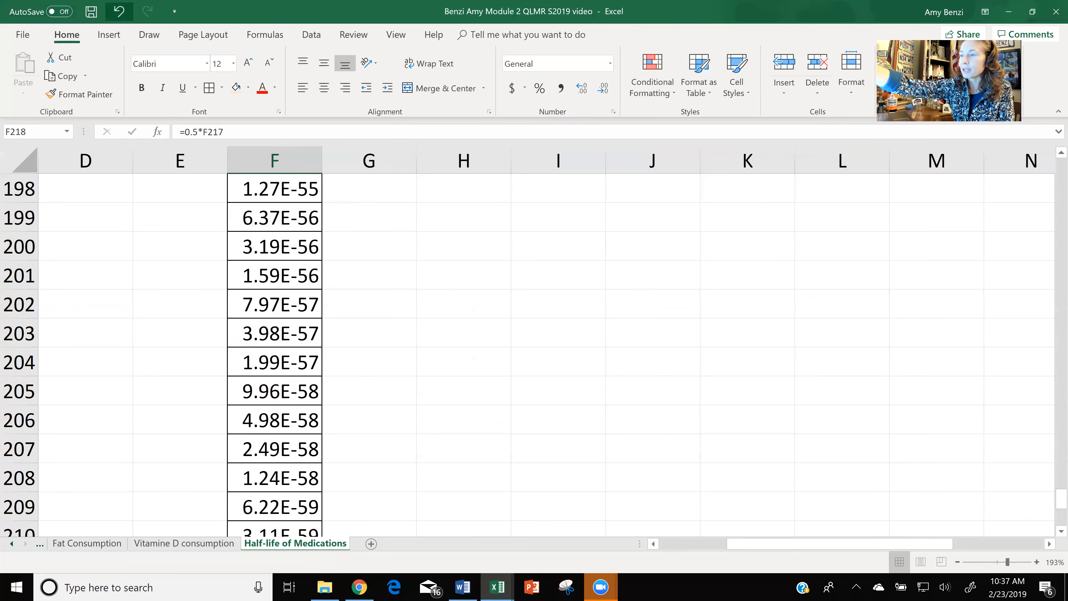
{"action": "left_click", "coordinate": [119, 11]}
{"action": "left_click", "coordinate": [119, 11]}
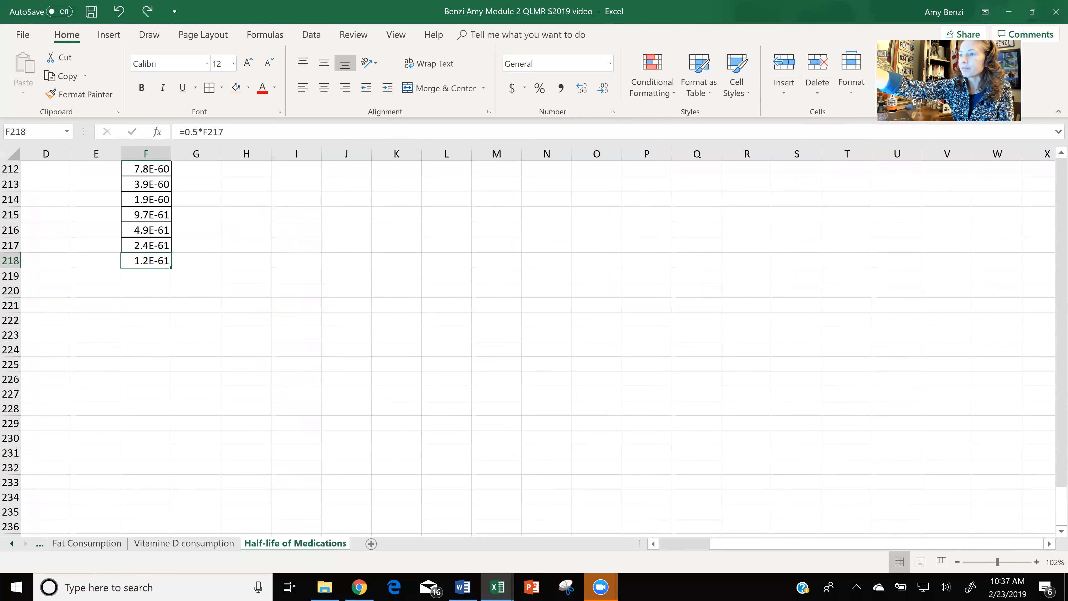
{"action": "scroll", "coordinate": [534, 349], "scroll_direction": "up", "scroll_amount": 10}
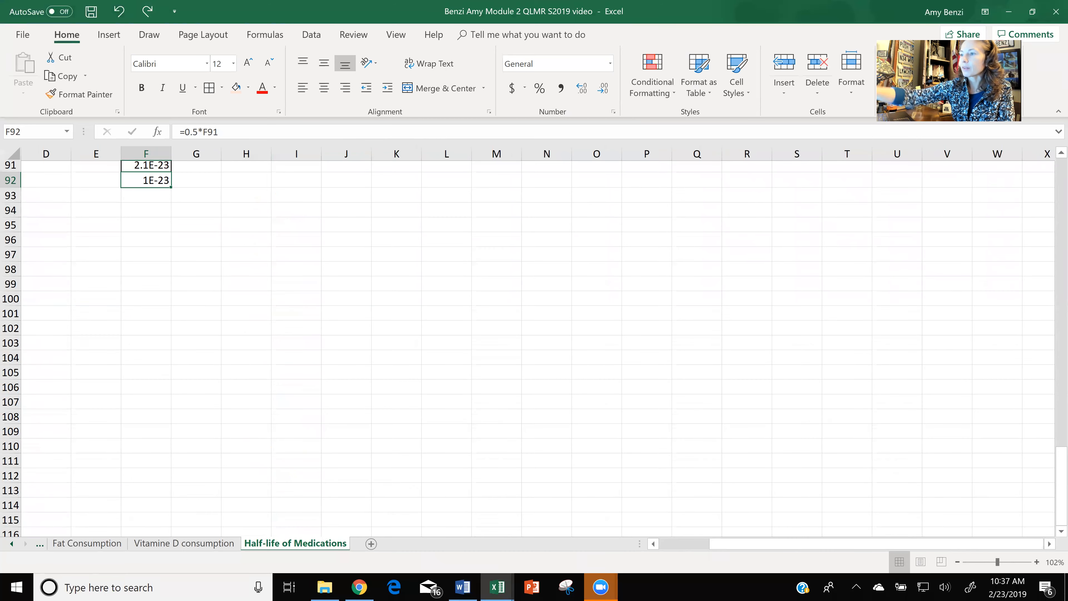
{"action": "scroll", "coordinate": [534, 349], "scroll_direction": "up", "scroll_amount": 8}
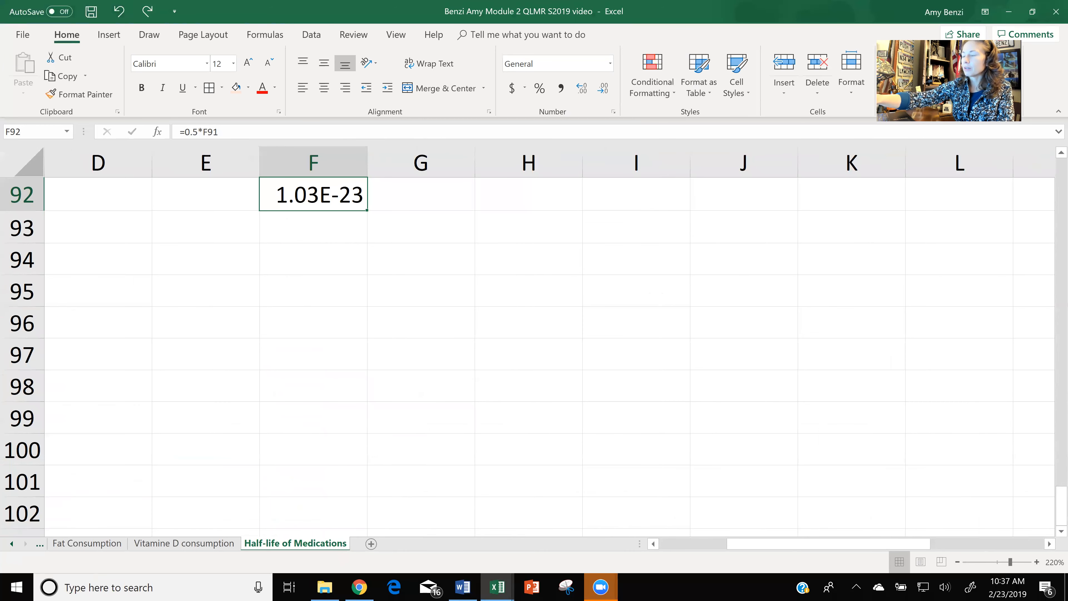
{"action": "scroll", "coordinate": [534, 349], "scroll_direction": "up", "scroll_amount": 6}
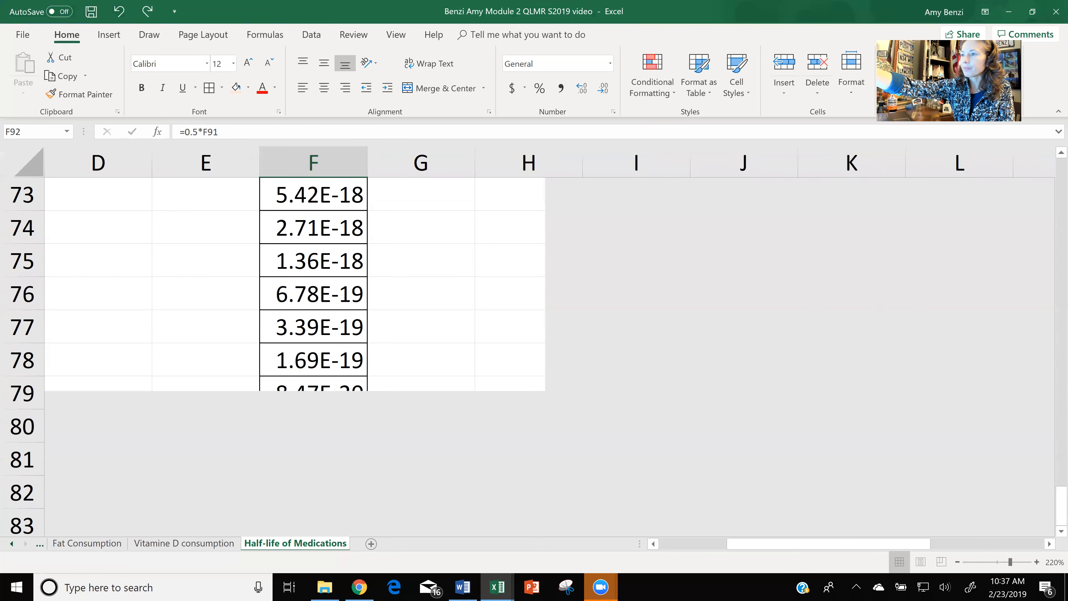
{"action": "scroll", "coordinate": [431, 337], "scroll_direction": "down", "scroll_amount": 6}
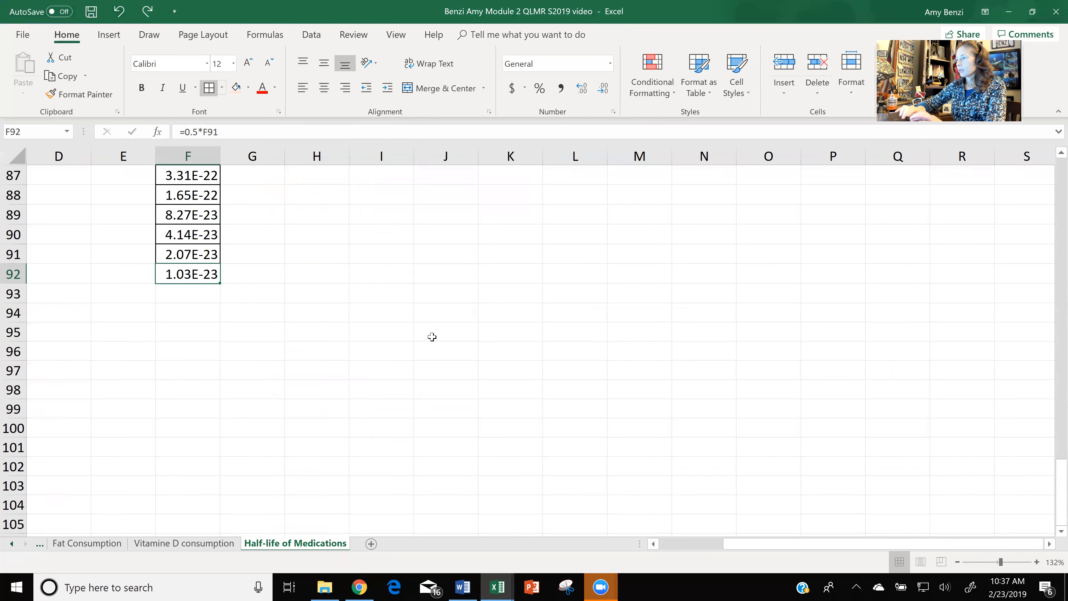
{"action": "left_click_drag", "start_coordinate": [1055, 504], "coordinate": [1054, 200]}
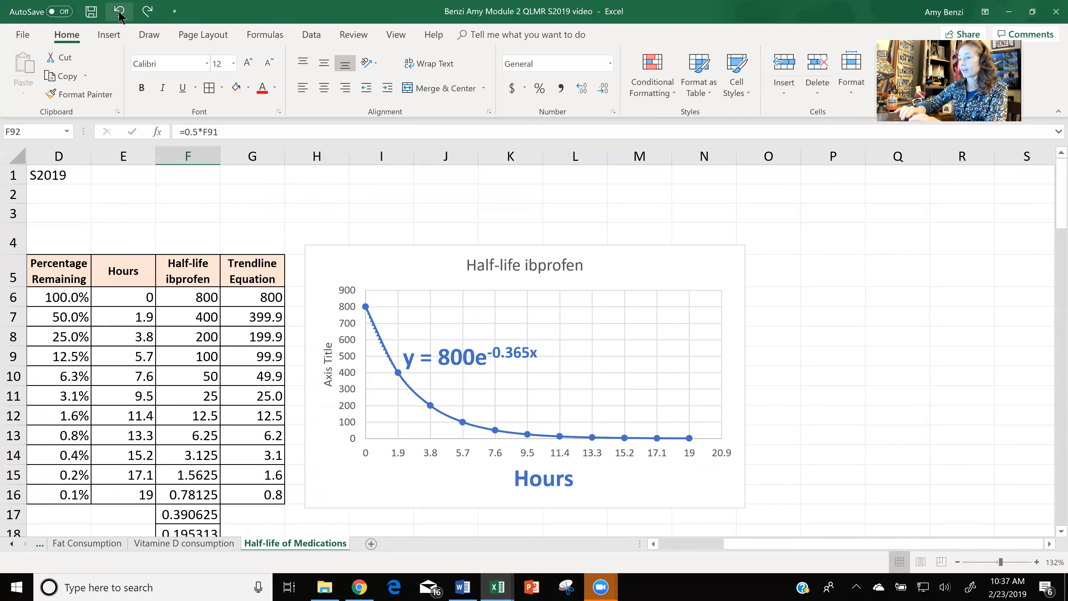
{"action": "left_click", "coordinate": [119, 17]}
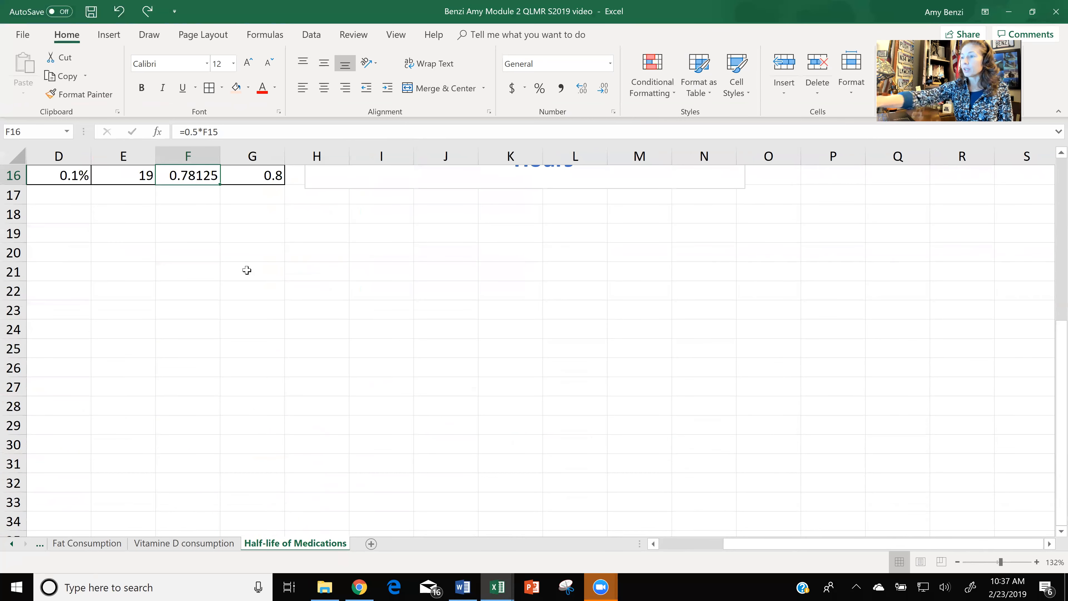
Examine the tail of the ibuprofen half-life curve near the horizontal axis for the asymptote question.
{"action": "scroll", "coordinate": [247, 270], "scroll_direction": "up", "scroll_amount": 4}
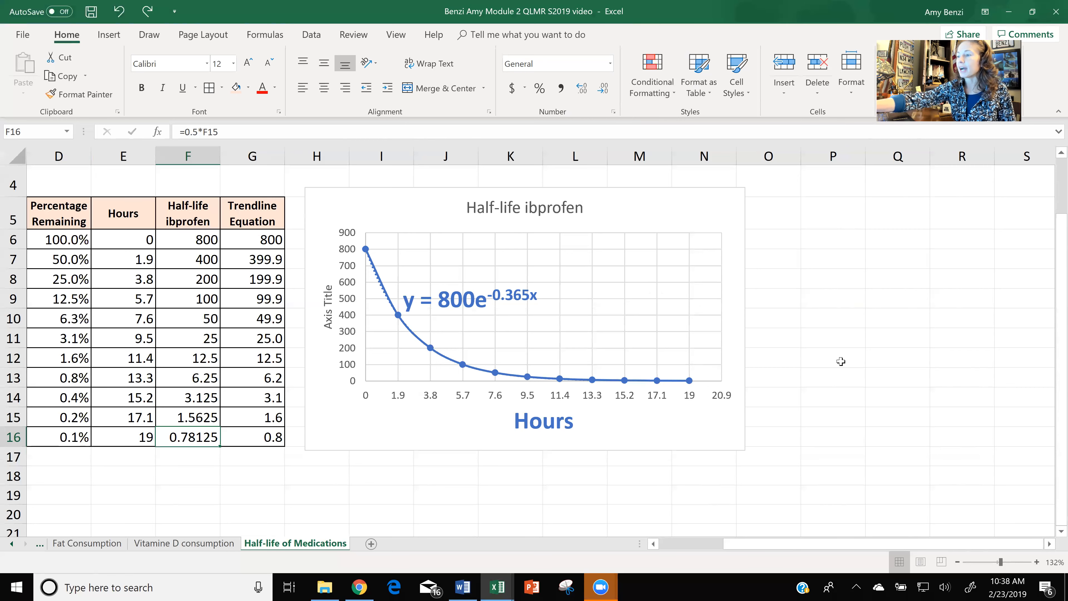
{"action": "scroll", "coordinate": [841, 361], "scroll_direction": "up", "scroll_amount": 9}
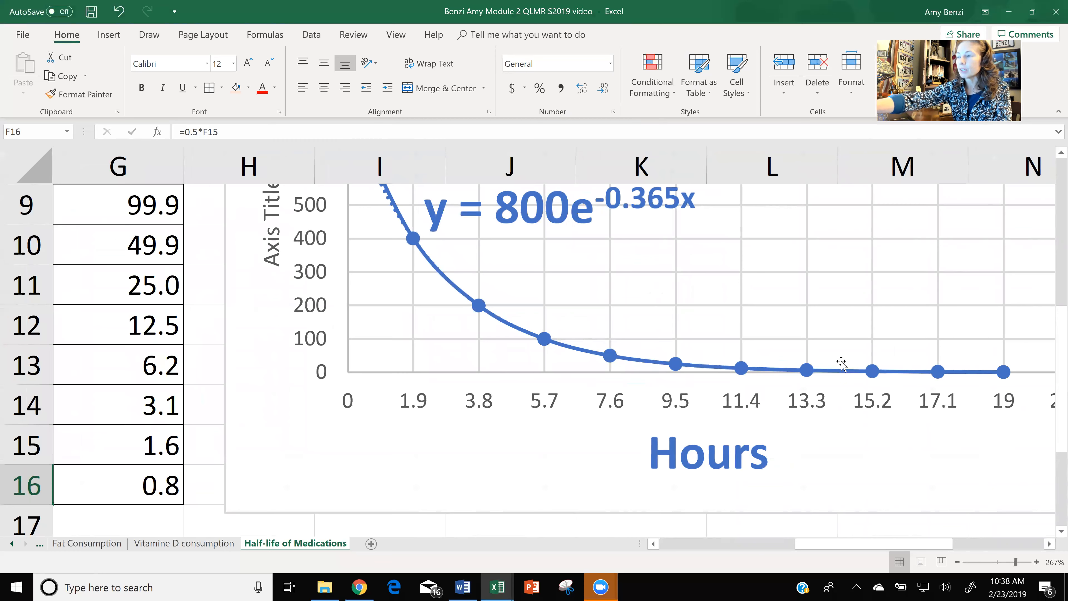
{"action": "scroll", "coordinate": [841, 362], "scroll_direction": "down", "scroll_amount": 7, "text": "ctrl"}
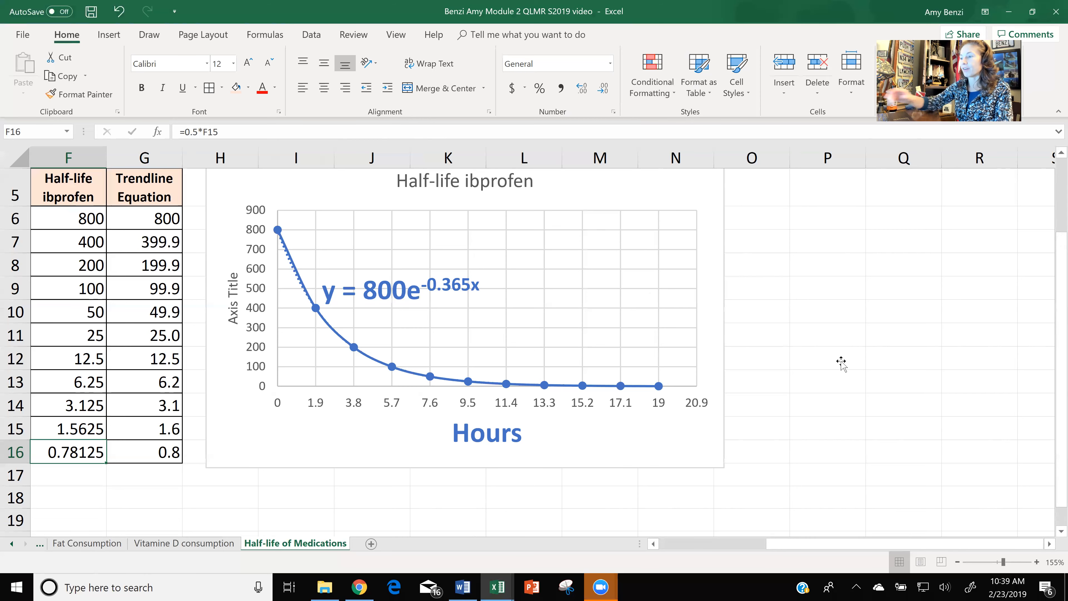
{"action": "scroll", "coordinate": [841, 362], "scroll_direction": "down", "scroll_amount": 3, "text": "ctrl"}
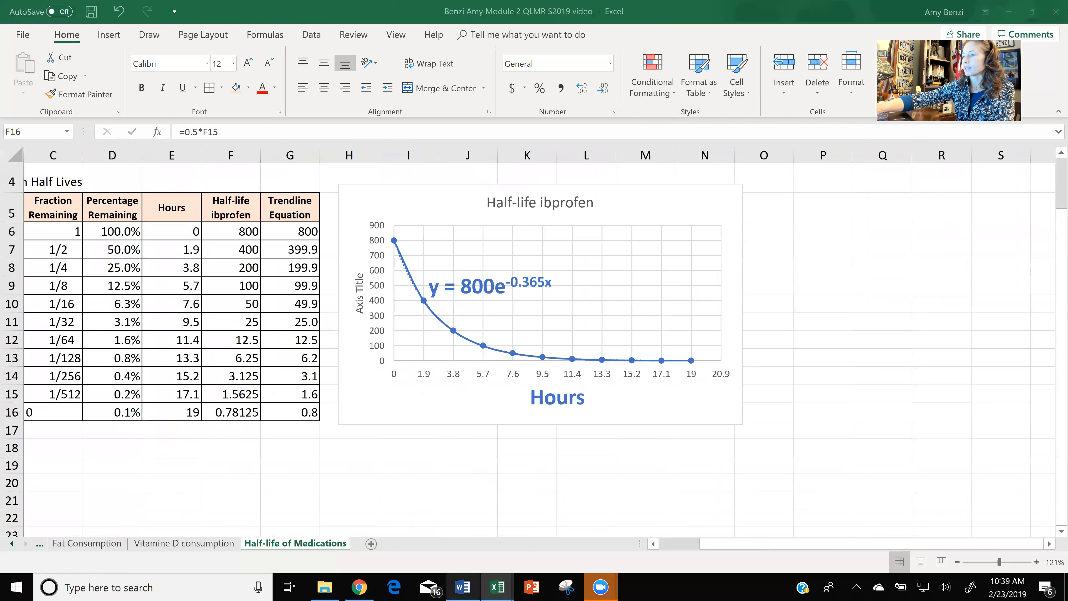
Switch to the Word assignment document, move the yellow highlight box onto Five Sentence Report questions 4 and 5, and return to Excel.
{"action": "left_click", "coordinate": [461, 587]}
{"action": "key", "text": "ctrl+z"}
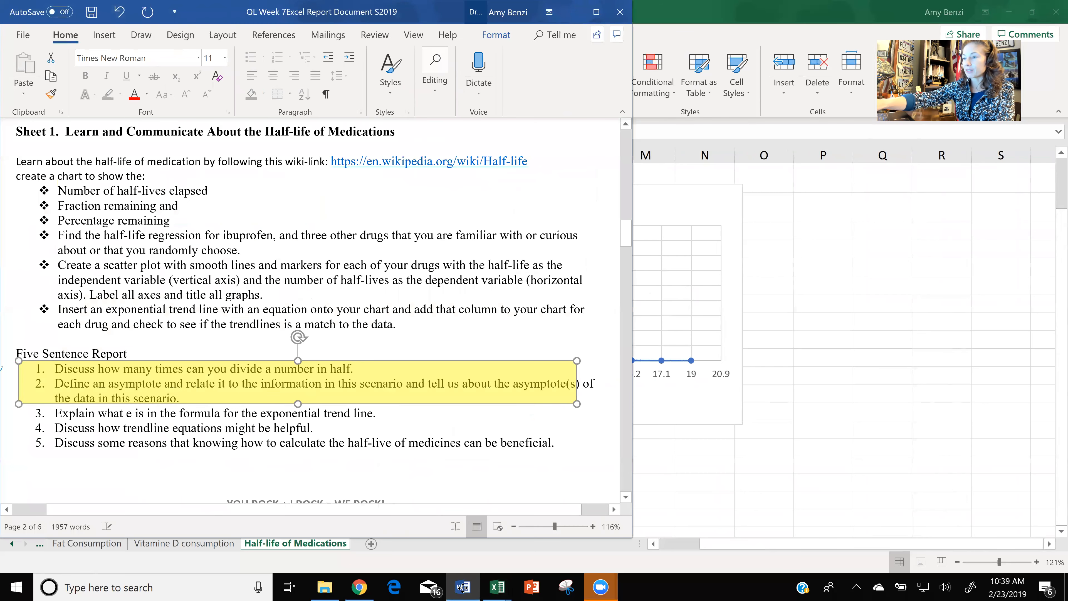
{"action": "left_click_drag", "start_coordinate": [297, 382], "coordinate": [295, 421]}
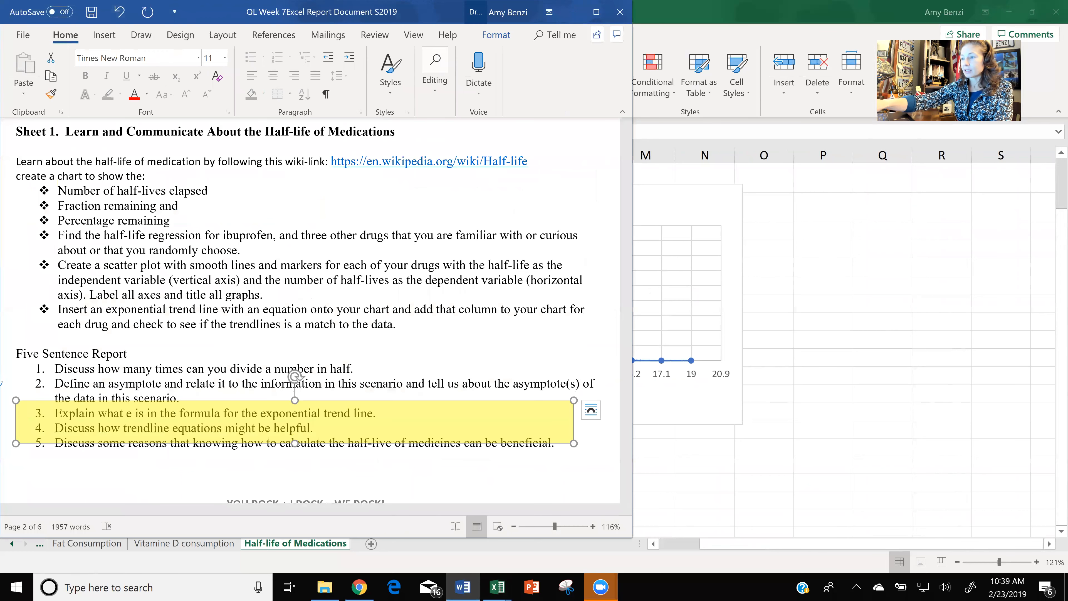
{"action": "key", "text": "Down"}
{"action": "key", "text": "Down"}
{"action": "key", "text": "Down"}
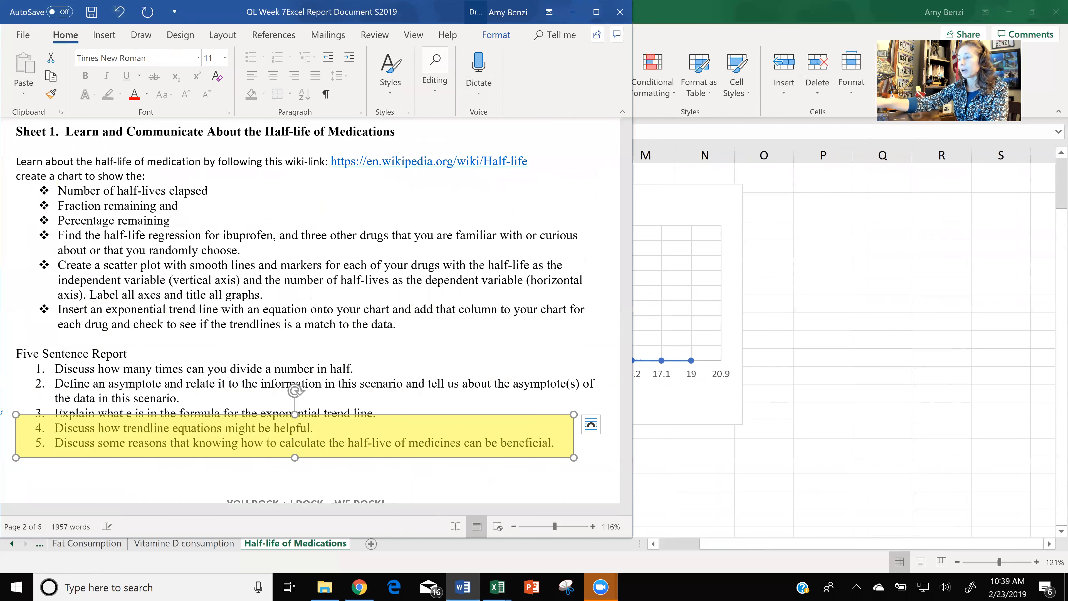
{"action": "left_click", "coordinate": [463, 587]}
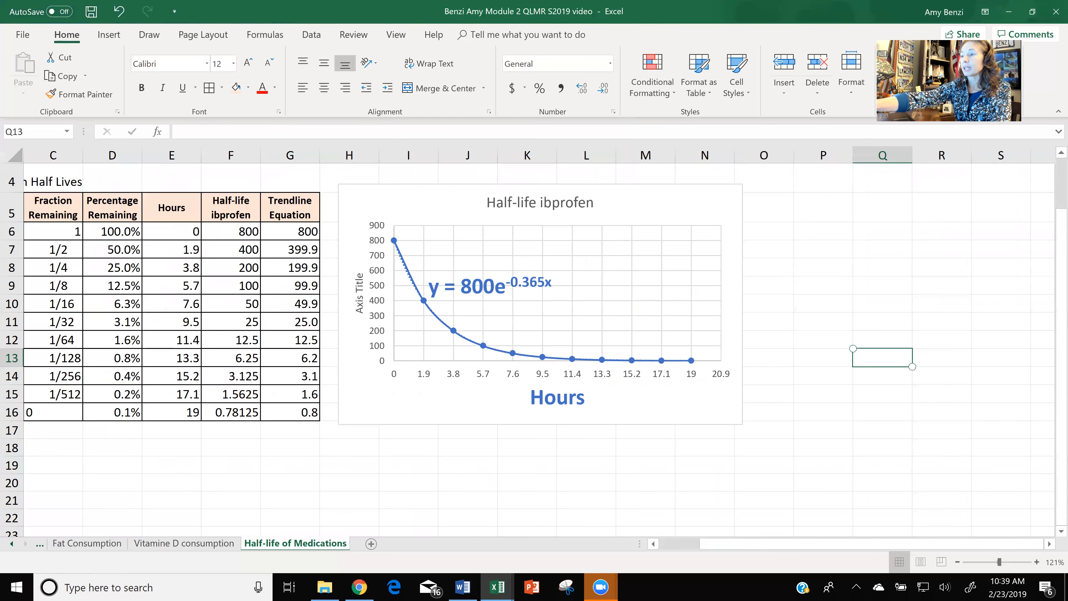
Review the chart's exponential trendline equation alongside the Half-life ibprofen and Trendline Equation columns.
{"action": "scroll", "coordinate": [528, 347], "scroll_direction": "up", "scroll_amount": 5}
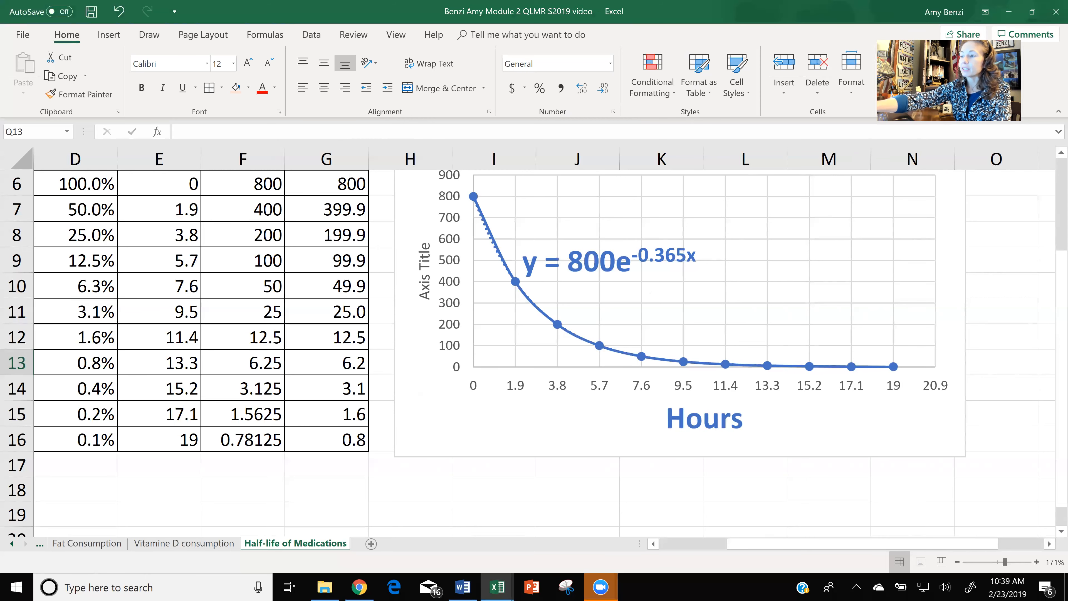
{"action": "scroll", "coordinate": [542, 343], "scroll_direction": "down", "scroll_amount": 4}
{"action": "scroll", "coordinate": [543, 342], "scroll_direction": "up", "scroll_amount": 1}
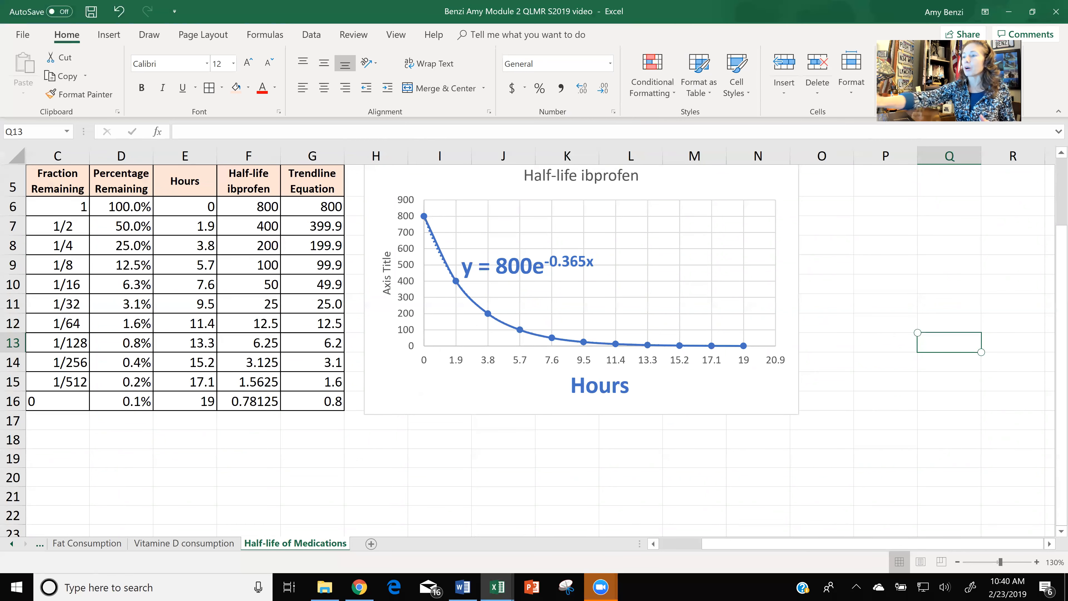
{"action": "scroll", "coordinate": [528, 341], "scroll_direction": "down", "scroll_amount": 1}
{"action": "scroll", "coordinate": [528, 341], "scroll_direction": "down", "scroll_amount": 3}
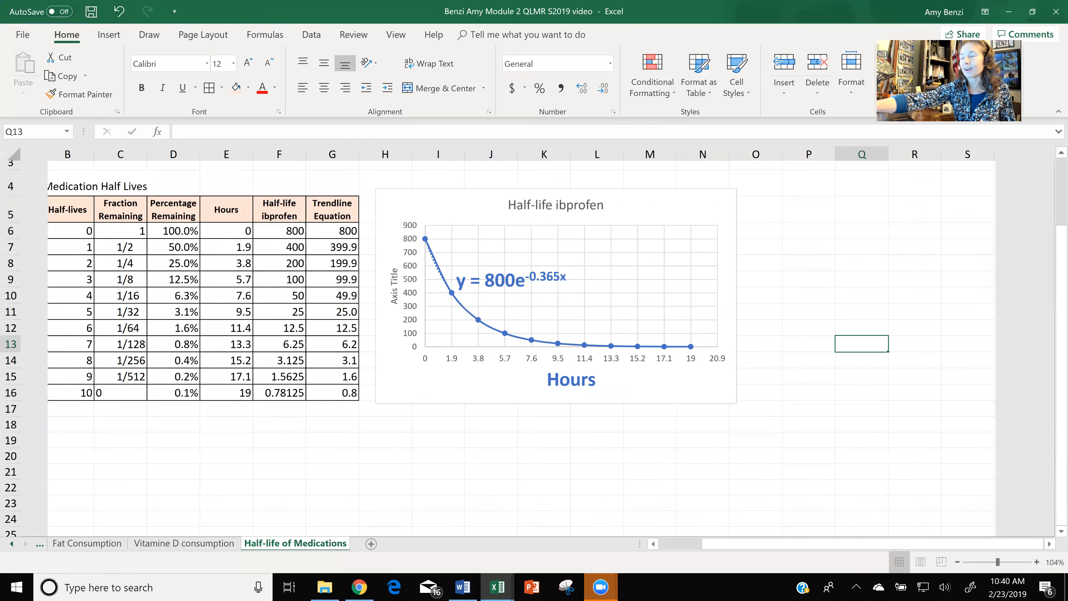
Select the whole Medication Half Lives table from the Half-lives header through the last trendline value, B5:G16.
{"action": "left_click_drag", "start_coordinate": [51, 188], "coordinate": [313, 392]}
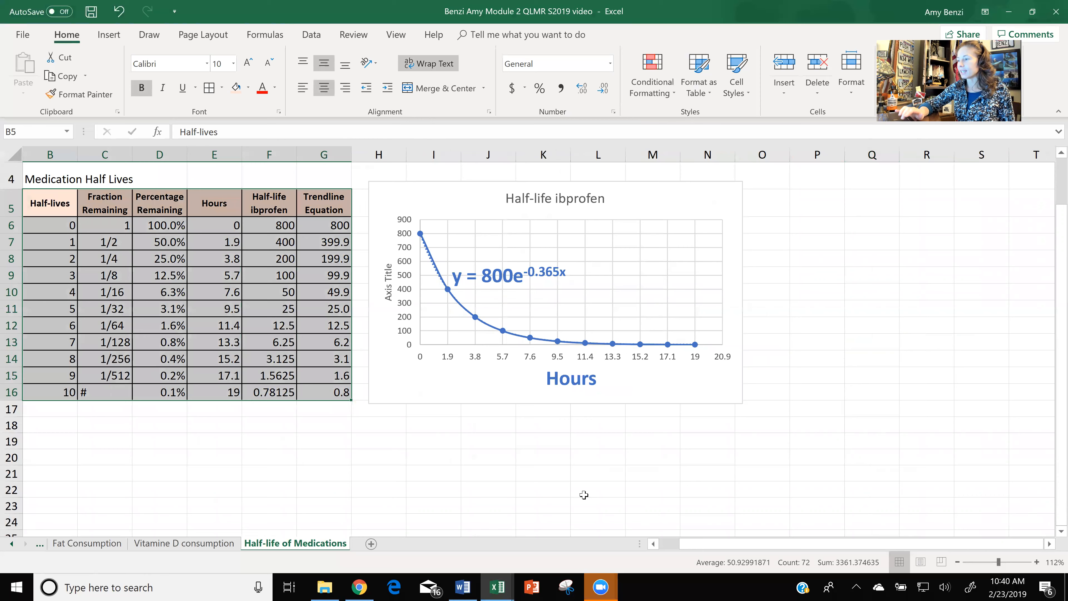
{"action": "key", "text": "alt+Tab"}
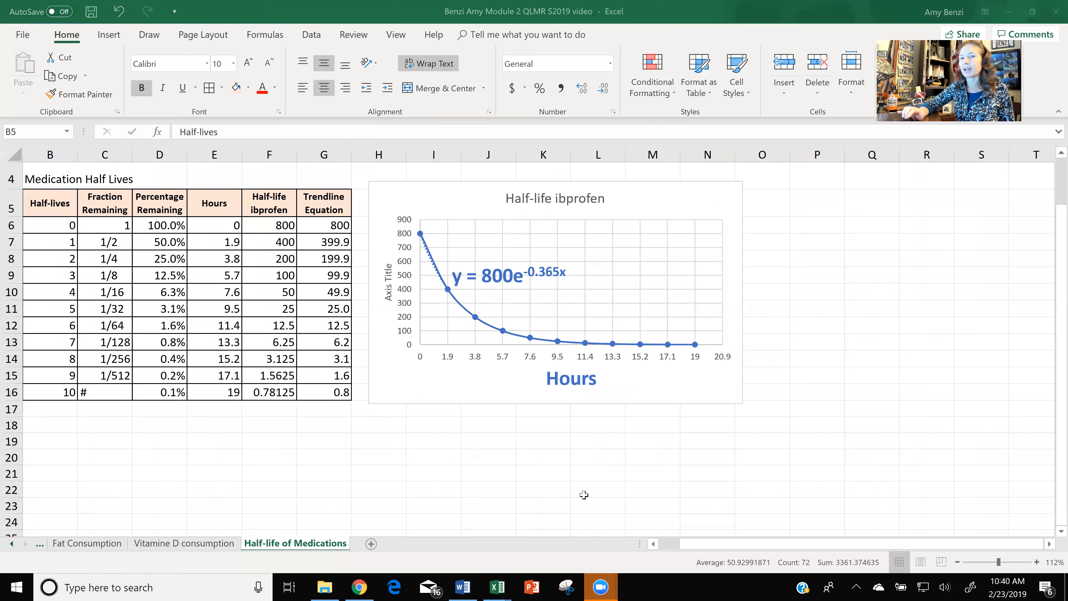
{"action": "key", "text": "alt+Tab"}
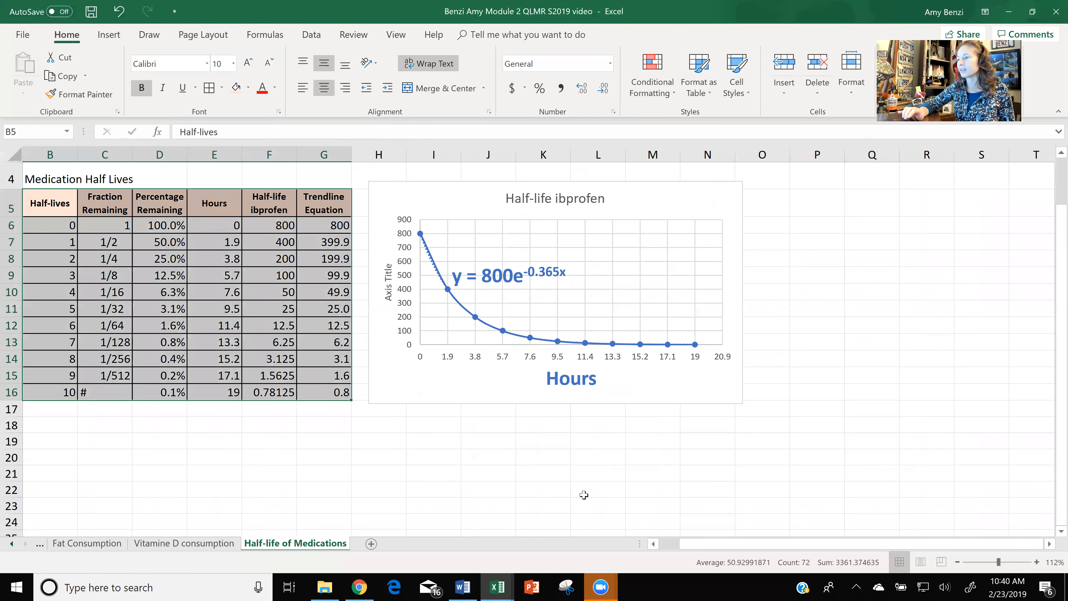